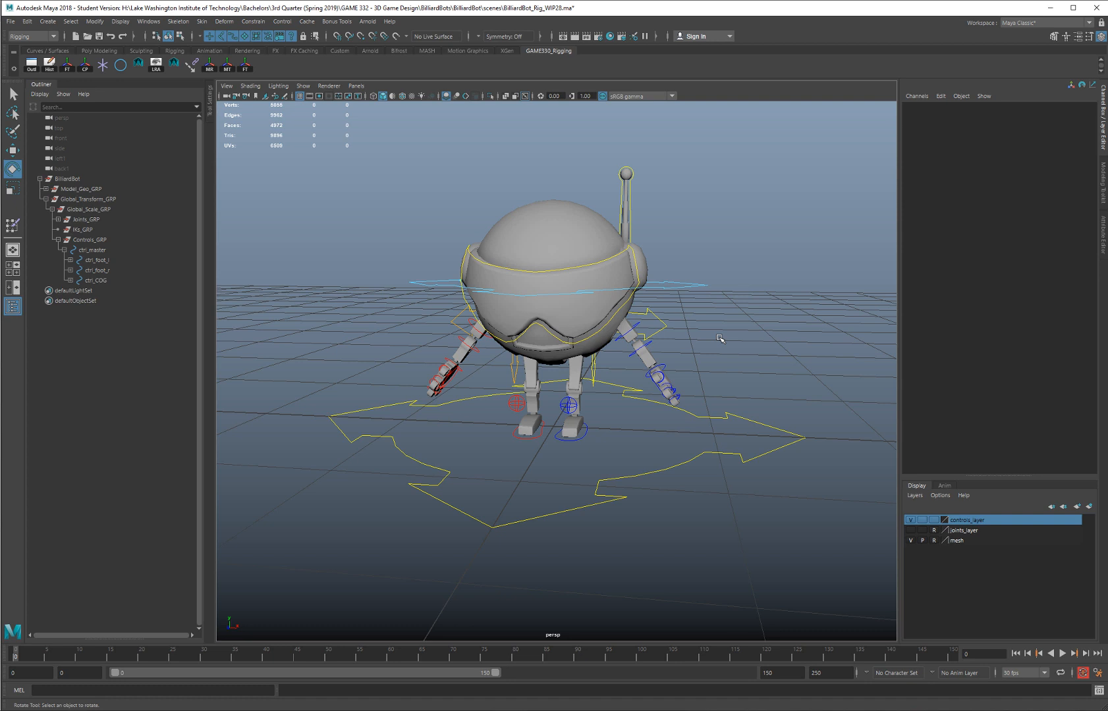
{"action": "left_click_drag", "start_coordinate": [717, 306], "coordinate": [739, 343], "text": "alt"}
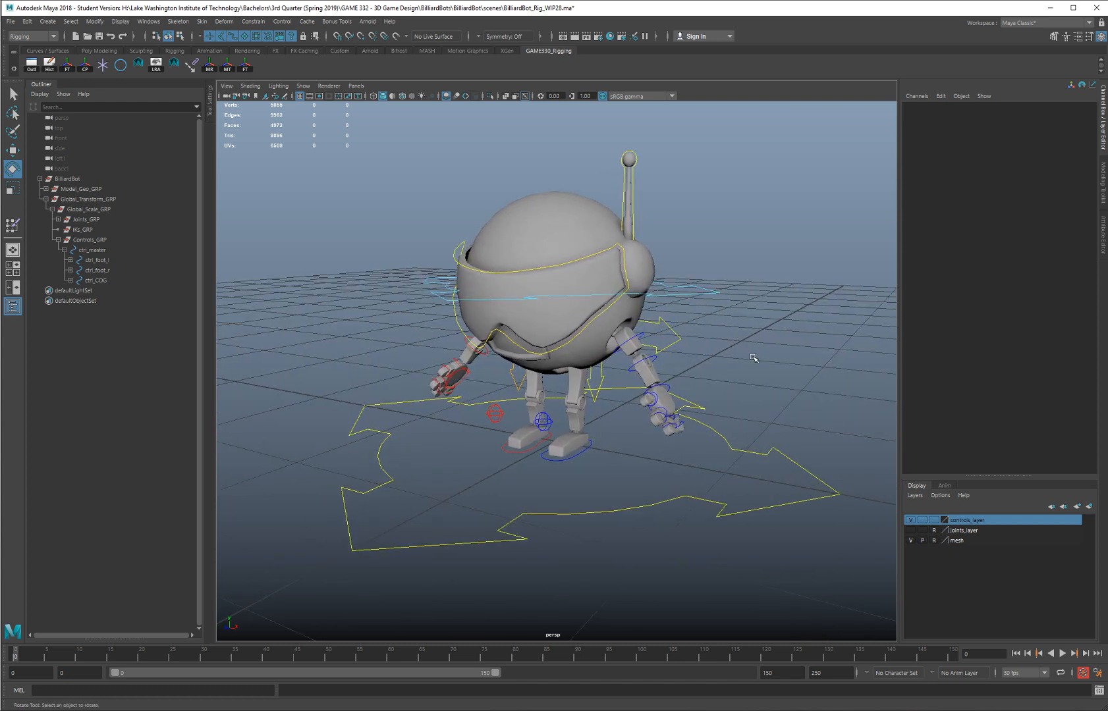
{"action": "mouse_move", "coordinate": [744, 324]}
{"action": "left_mouse_down", "text": "alt"}
{"action": "mouse_move", "coordinate": [680, 316]}
{"action": "mouse_move", "coordinate": [700, 328]}
{"action": "mouse_move", "coordinate": [763, 316]}
{"action": "left_mouse_up", "text": "alt"}
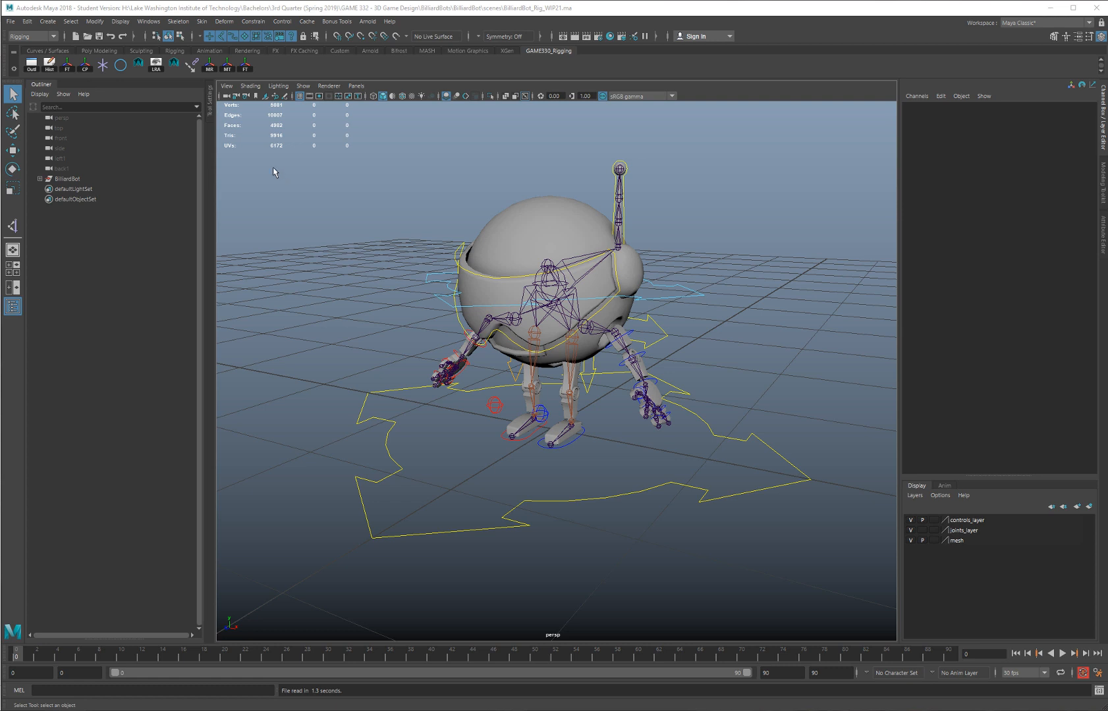
Step: Set the current project to the BilliardBot folder inside BilliardBots
{"action": "left_click", "coordinate": [10, 21]}
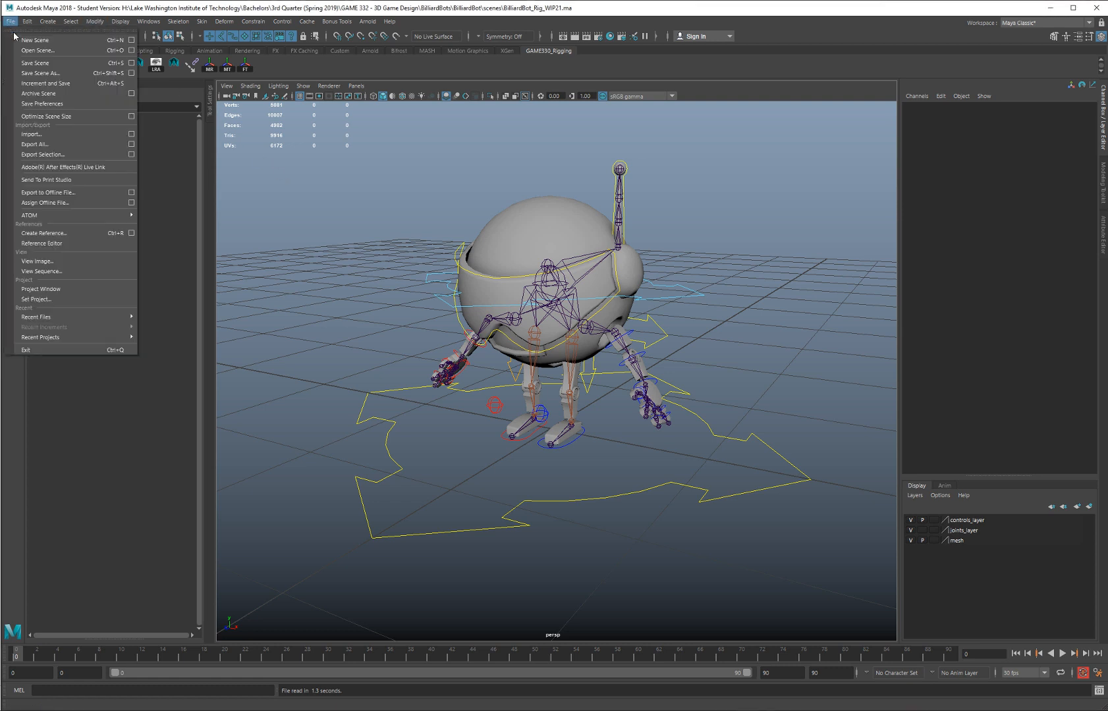
{"action": "left_click", "coordinate": [66, 301]}
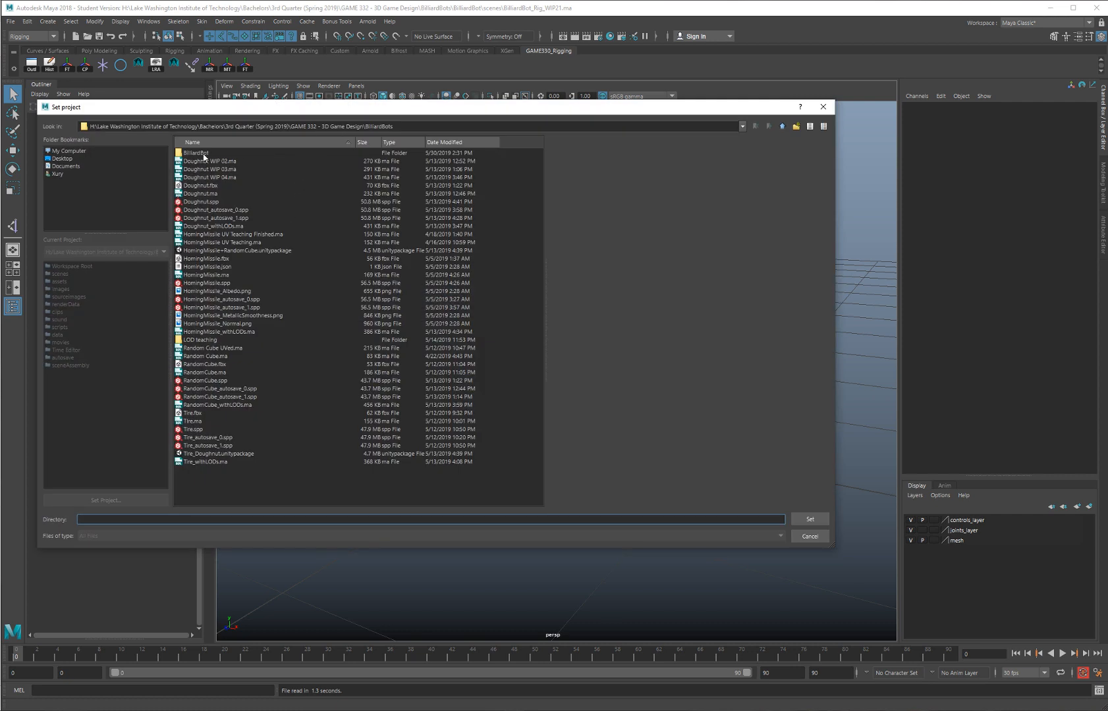
{"action": "left_click", "coordinate": [195, 154]}
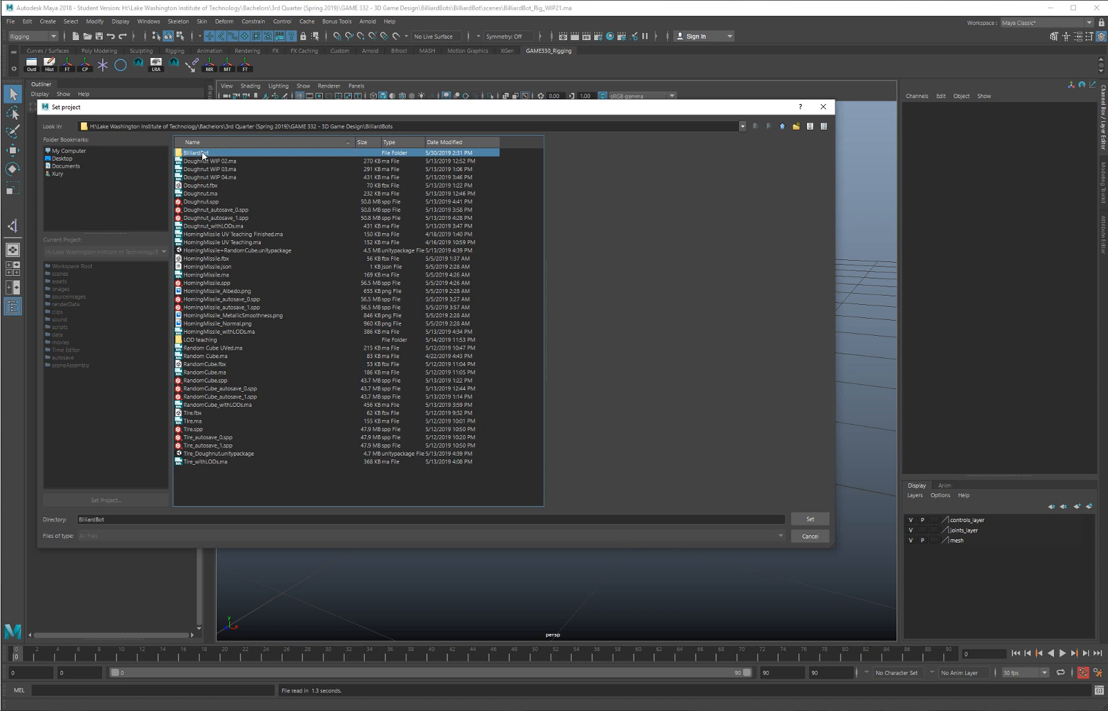
{"action": "double_click", "coordinate": [202, 155]}
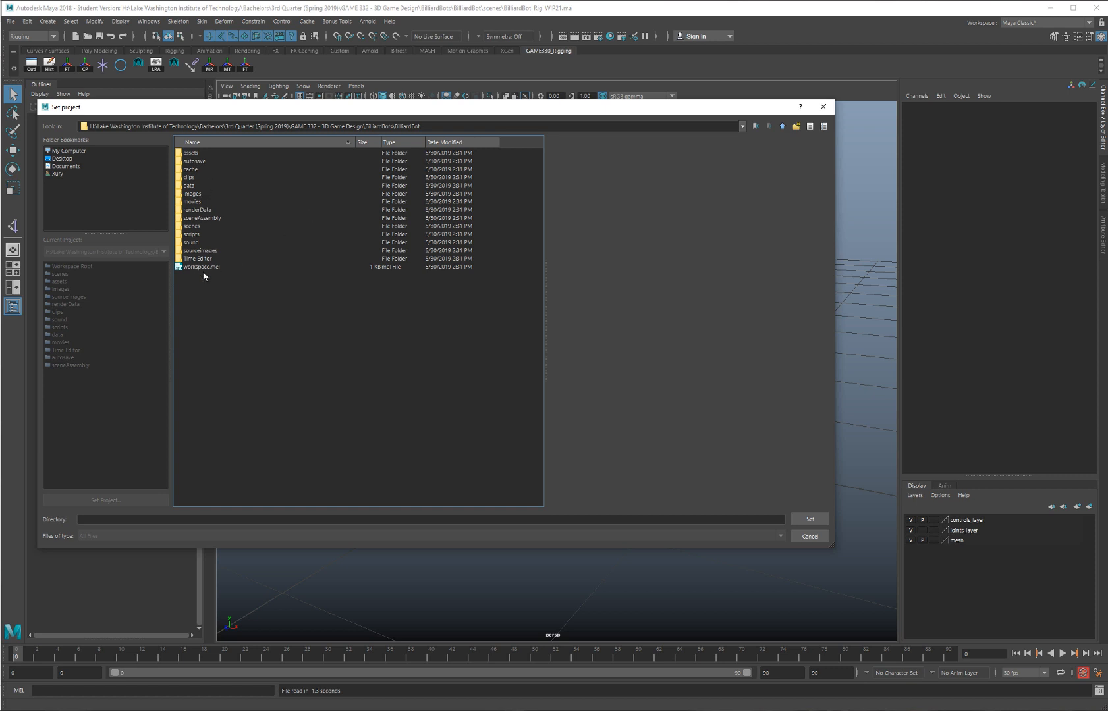
{"action": "left_click", "coordinate": [804, 520]}
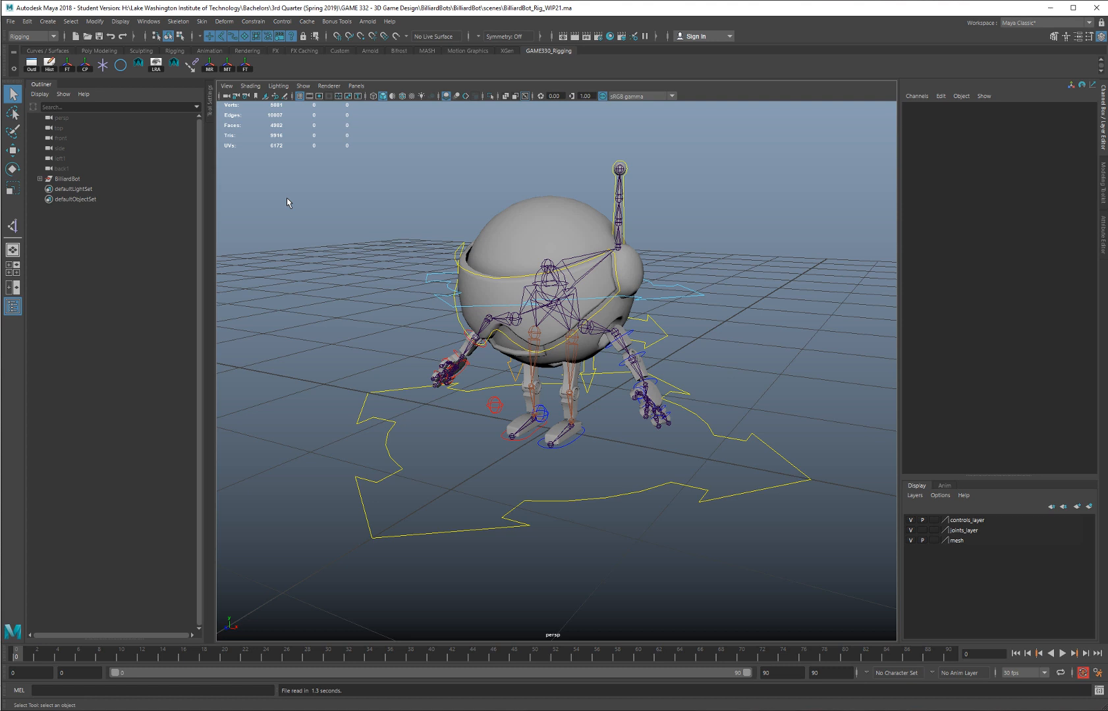
Step: Import billards_character_60_Merged_UVs.mb from the project's scenes folder into the rig scene
{"action": "left_click", "coordinate": [10, 21]}
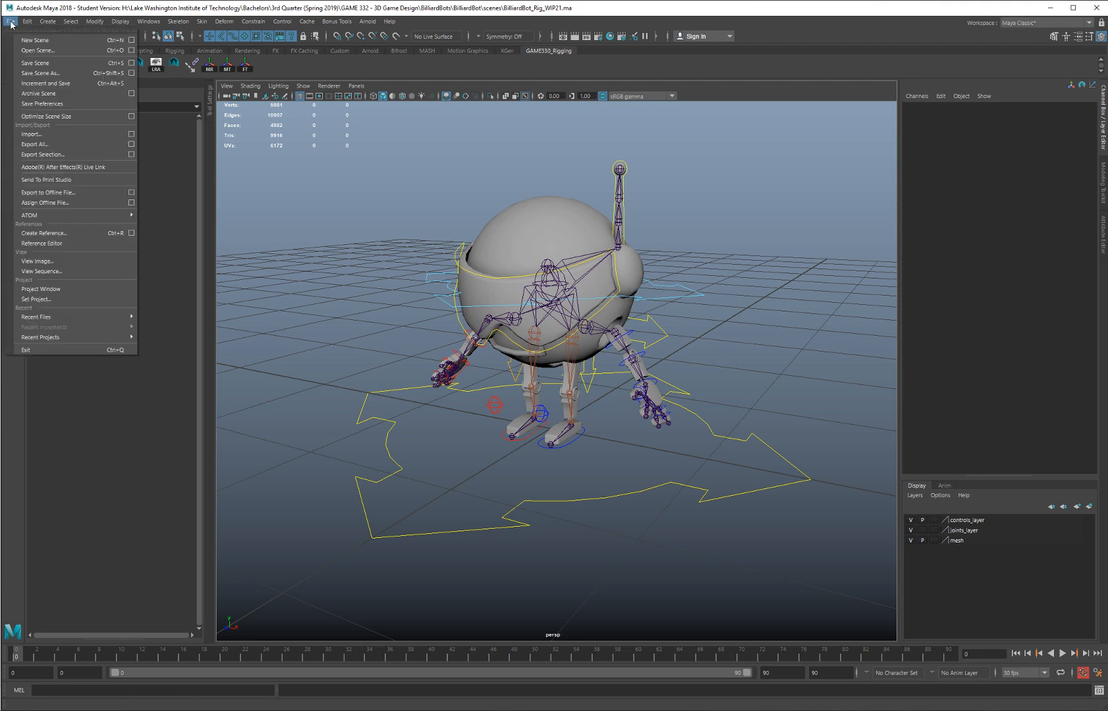
{"action": "left_click", "coordinate": [32, 133]}
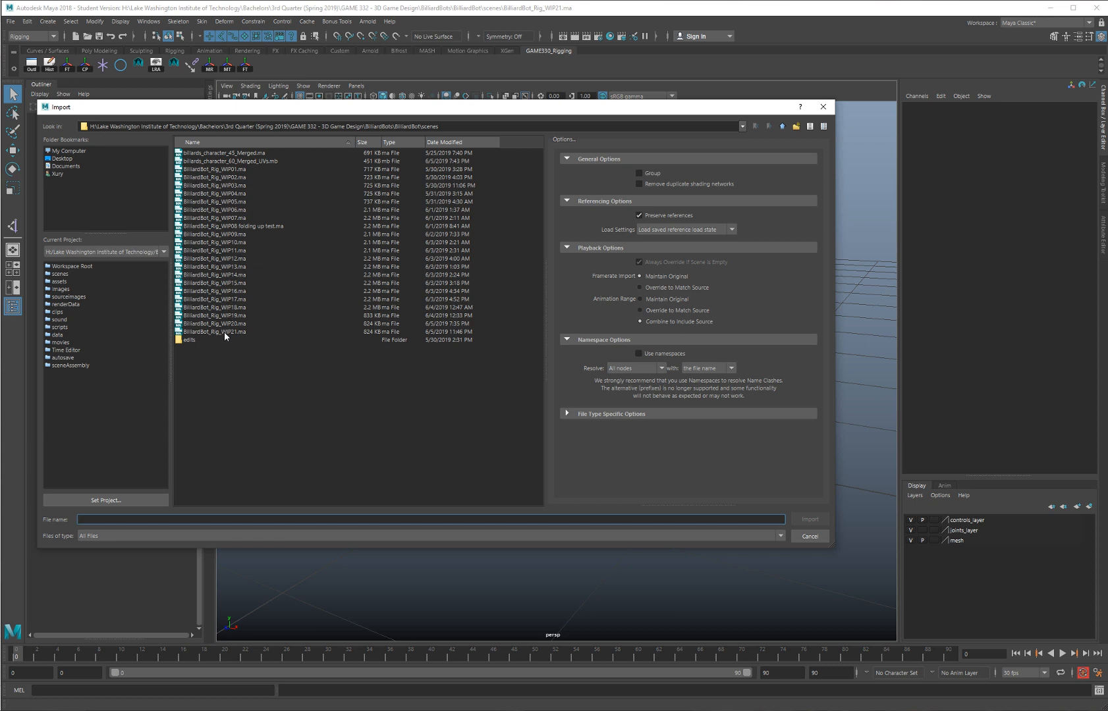
{"action": "left_click", "coordinate": [240, 162]}
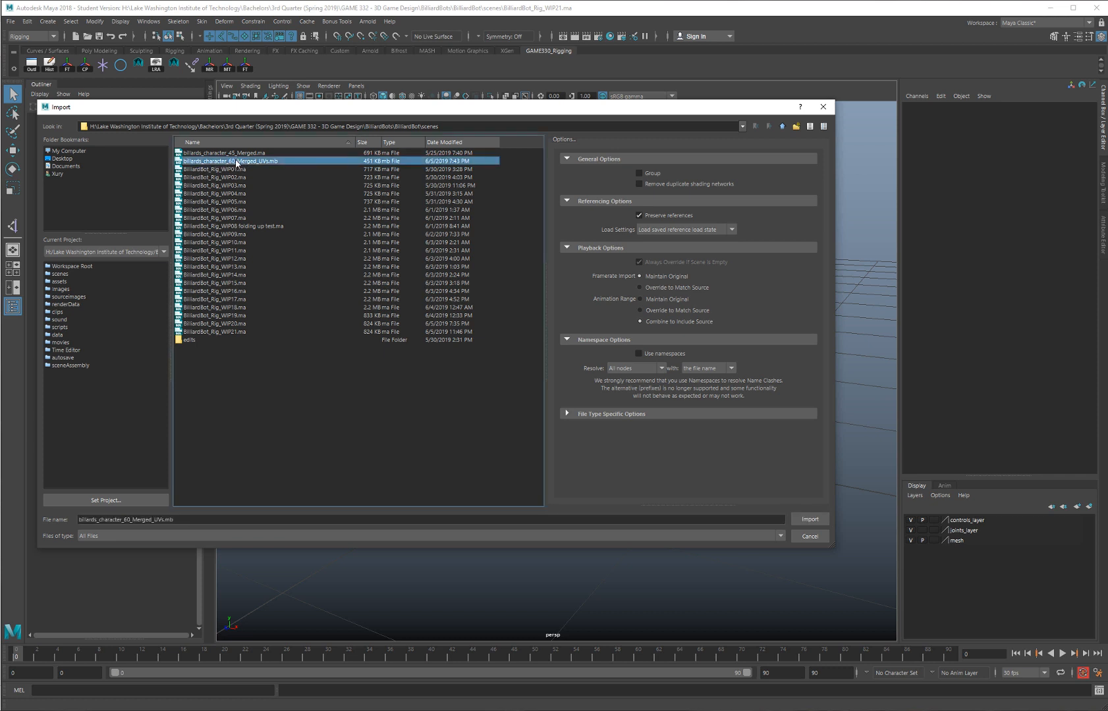
{"action": "left_click", "coordinate": [809, 519]}
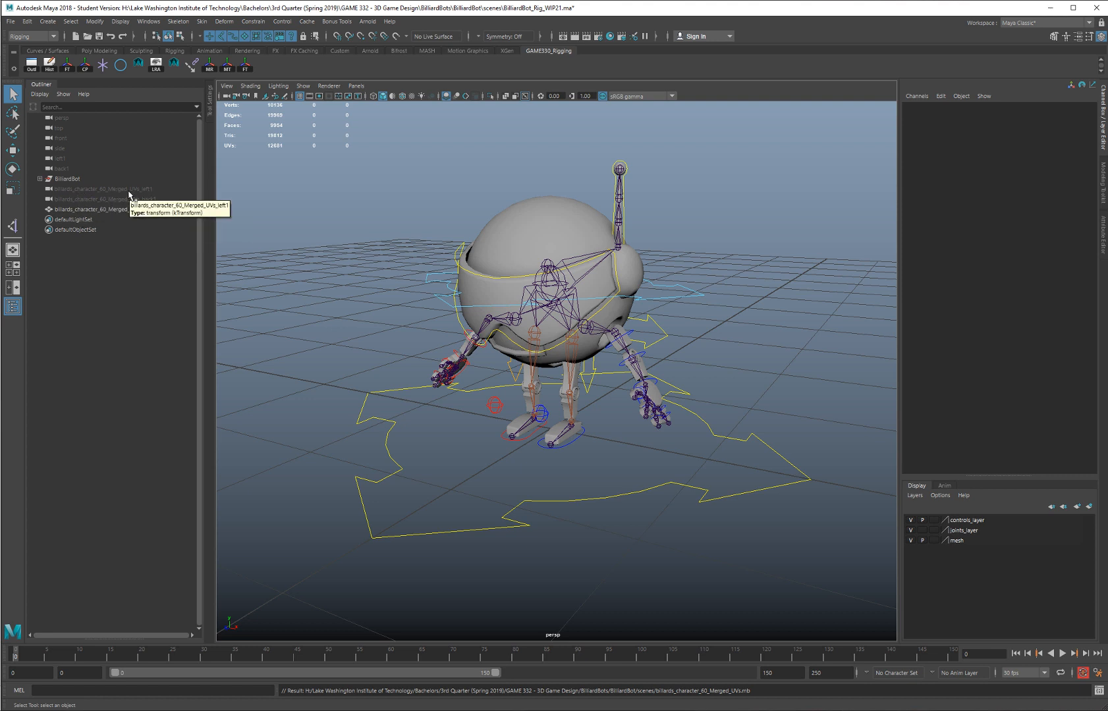
Step: Delete the two extra cameras that came in with the imported character file
{"action": "left_click", "coordinate": [105, 189]}
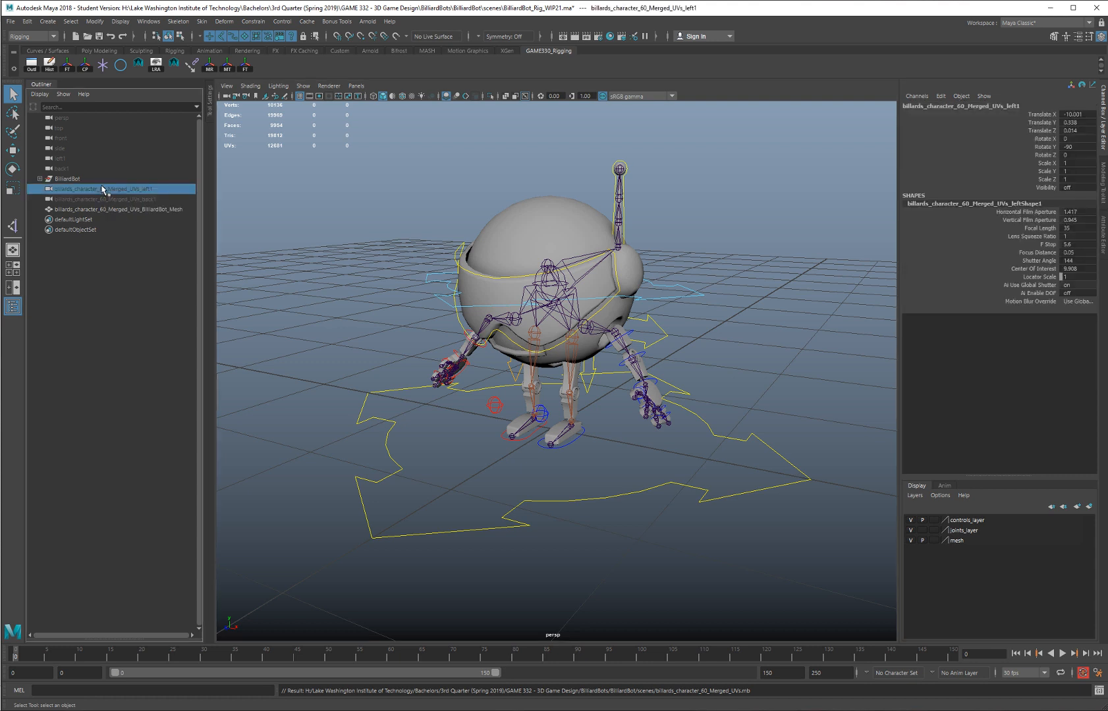
{"action": "key", "text": "Delete"}
{"action": "left_click", "coordinate": [80, 191]}
{"action": "key", "text": "Delete"}
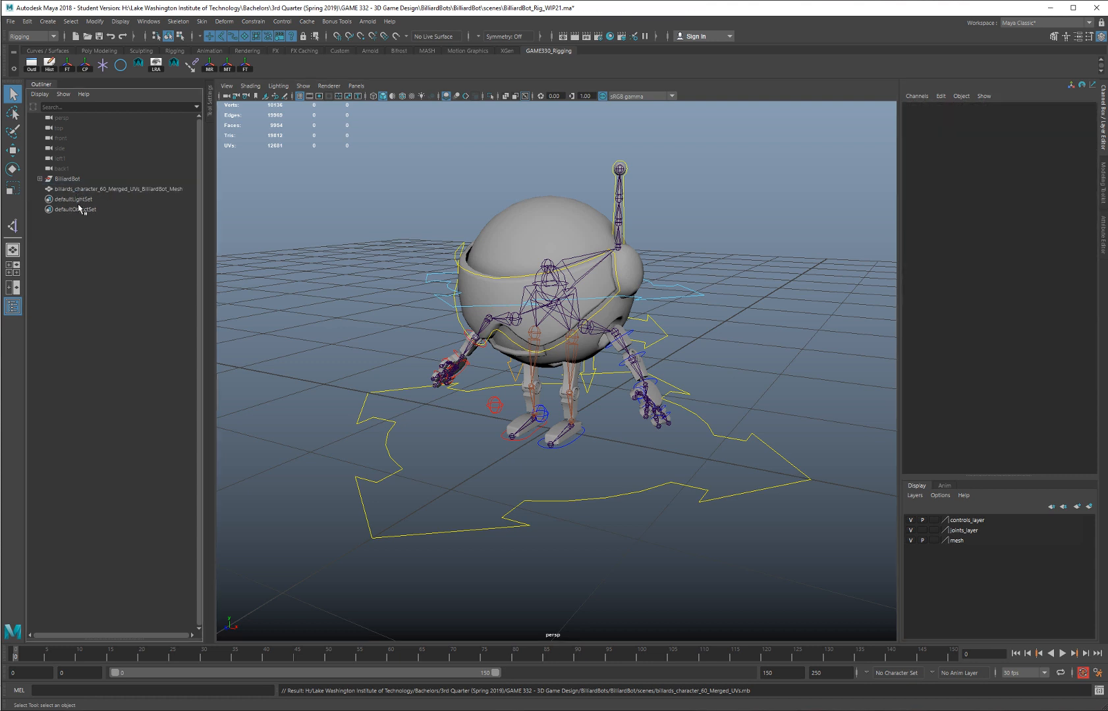
Step: Rename the imported character mesh to BilliardBot_Mesh by removing its file-name prefix
{"action": "left_click", "coordinate": [124, 191]}
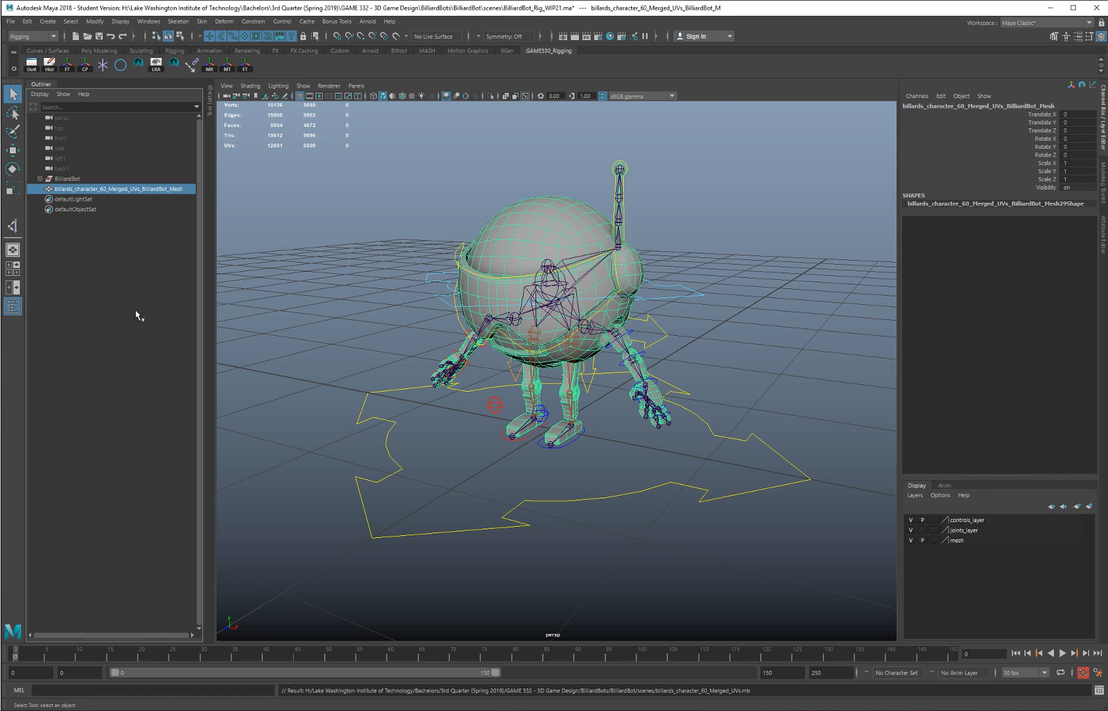
{"action": "double_click", "coordinate": [114, 191]}
{"action": "key", "text": "Home"}
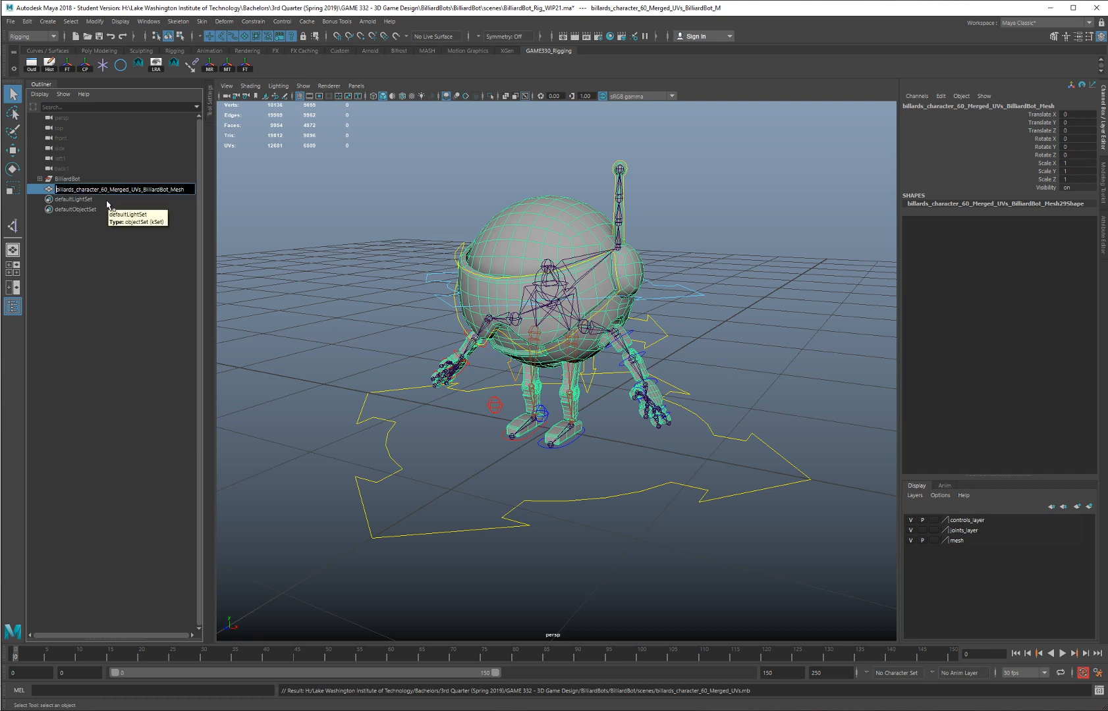
{"action": "key", "text": "shift+Right"}
{"action": "key", "text": "shift+Right"}
{"action": "key", "text": "shift+Right"}
{"action": "key", "text": "shift+Right"}
{"action": "key", "text": "shift+Right"}
{"action": "key", "text": "shift+Right"}
{"action": "key", "text": "shift+Right"}
{"action": "key", "text": "shift+Right"}
{"action": "key", "text": "shift+Right"}
{"action": "key", "text": "shift+Right"}
{"action": "key", "text": "shift+Right"}
{"action": "key", "text": "shift+Right"}
{"action": "key", "text": "shift+Right"}
{"action": "key", "text": "shift+Right"}
{"action": "key", "text": "shift+Right"}
{"action": "key", "text": "shift+Right"}
{"action": "key", "text": "shift+Right"}
{"action": "key", "text": "shift+Right"}
{"action": "key", "text": "shift+Right"}
{"action": "key", "text": "shift+Right"}
{"action": "key", "text": "Delete"}
{"action": "key", "text": "Return"}
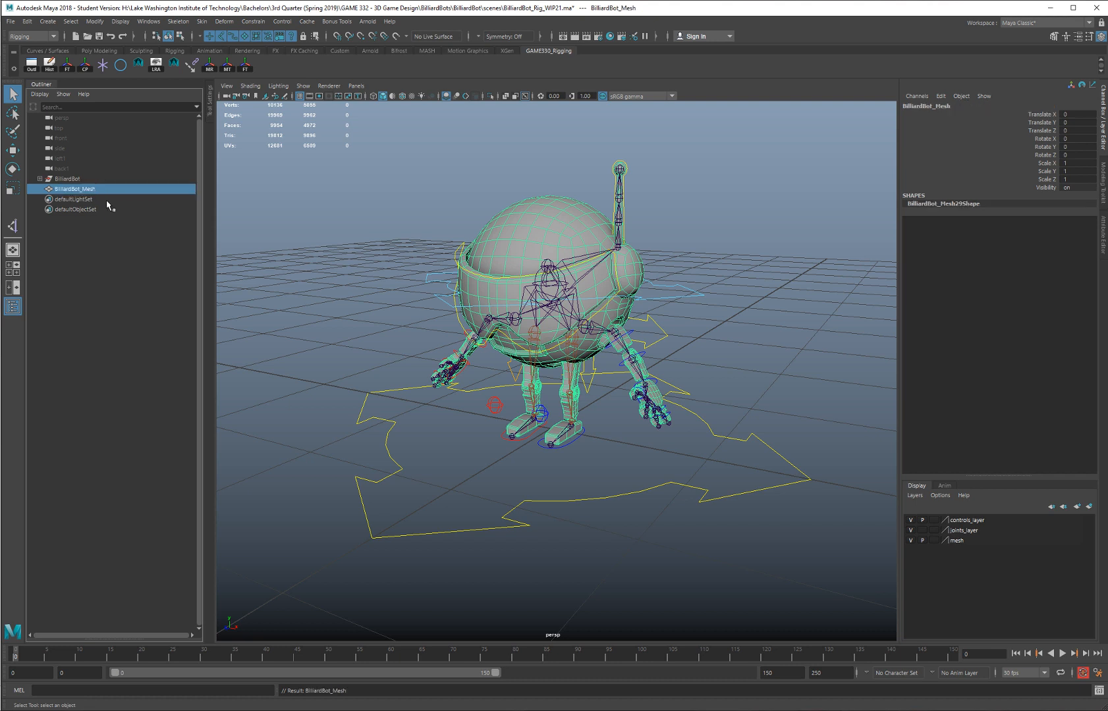
Step: Delete OLD_Mesh from Model_Geo_GRP and parent BilliardBot_Mesh under that group in its place
{"action": "left_click", "coordinate": [40, 179]}
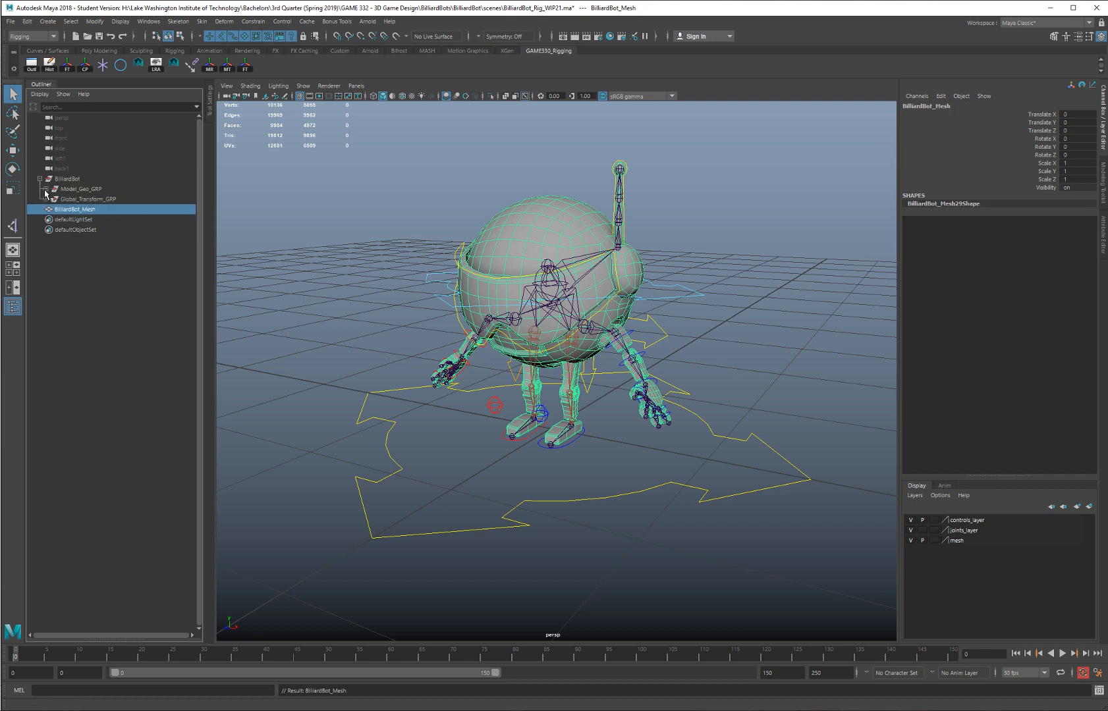
{"action": "left_click", "coordinate": [44, 190]}
{"action": "left_click", "coordinate": [78, 200]}
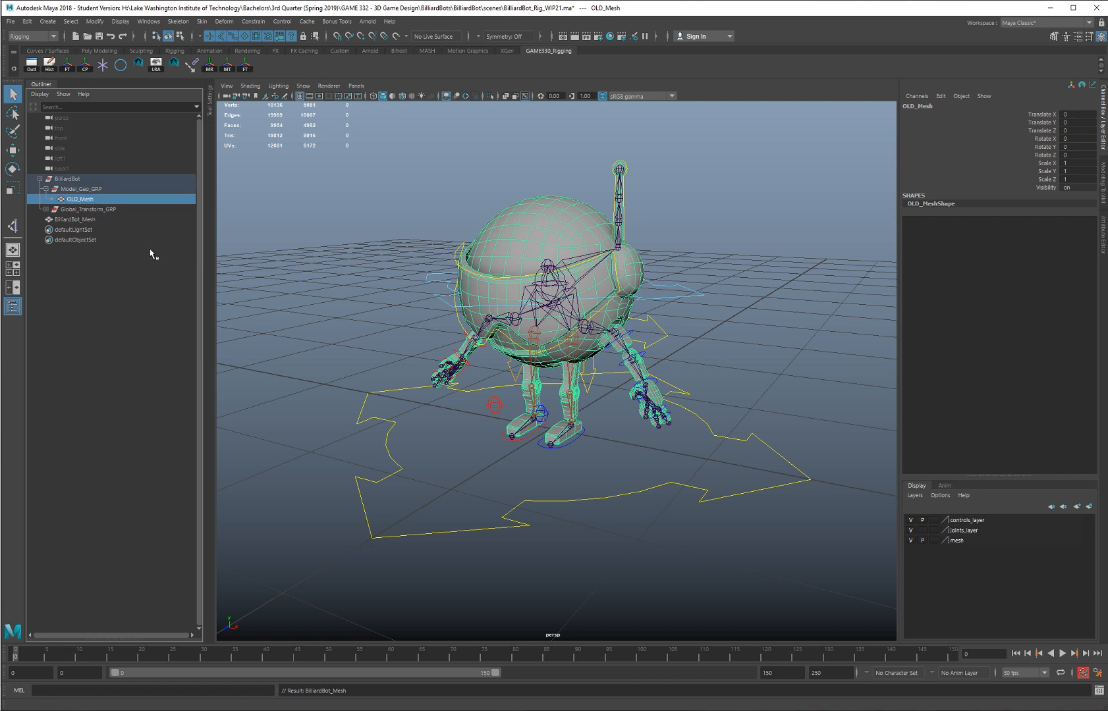
{"action": "key", "text": "Delete"}
{"action": "left_click", "coordinate": [76, 210]}
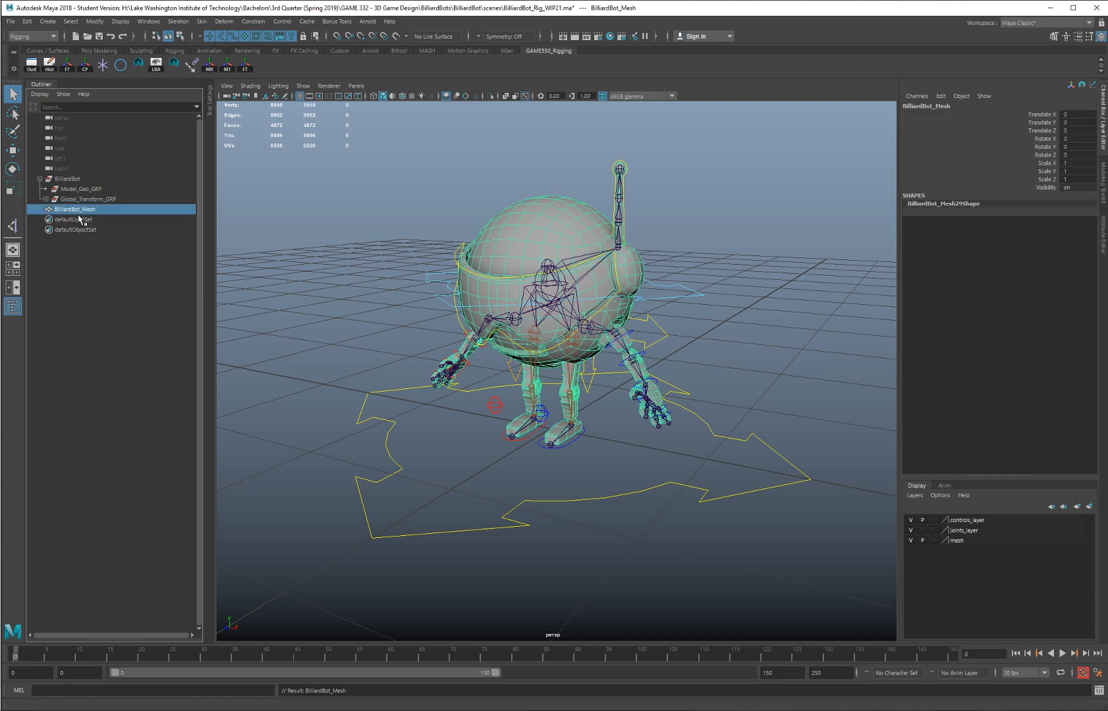
{"action": "middle_click_drag", "start_coordinate": [84, 212], "coordinate": [89, 195]}
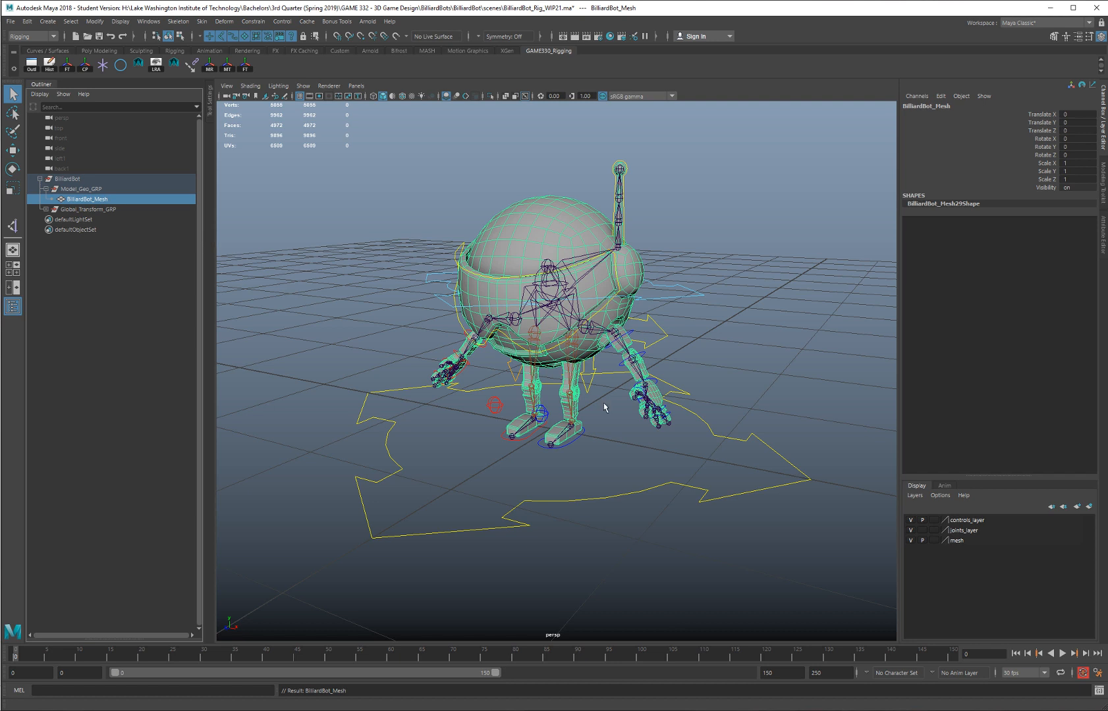
Step: Add BilliardBot_Mesh to the mesh display layer and save the scene as an incremented version
{"action": "right_click", "coordinate": [959, 543]}
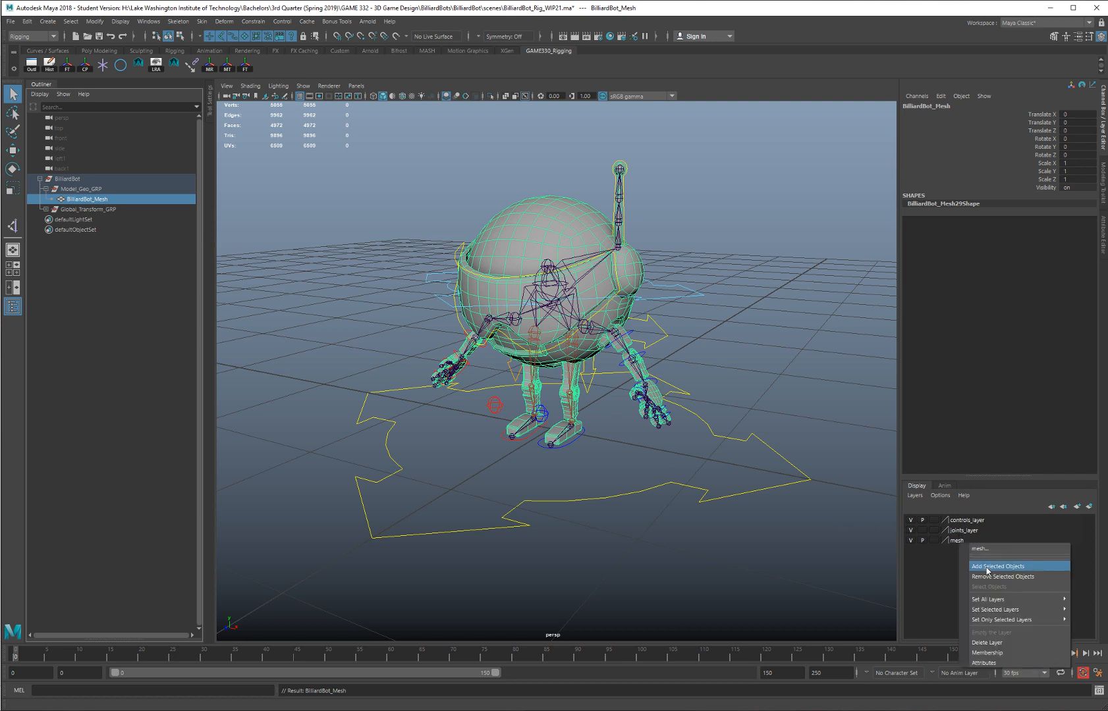
{"action": "left_click", "coordinate": [987, 568]}
{"action": "key", "text": "ctrl+alt+s"}
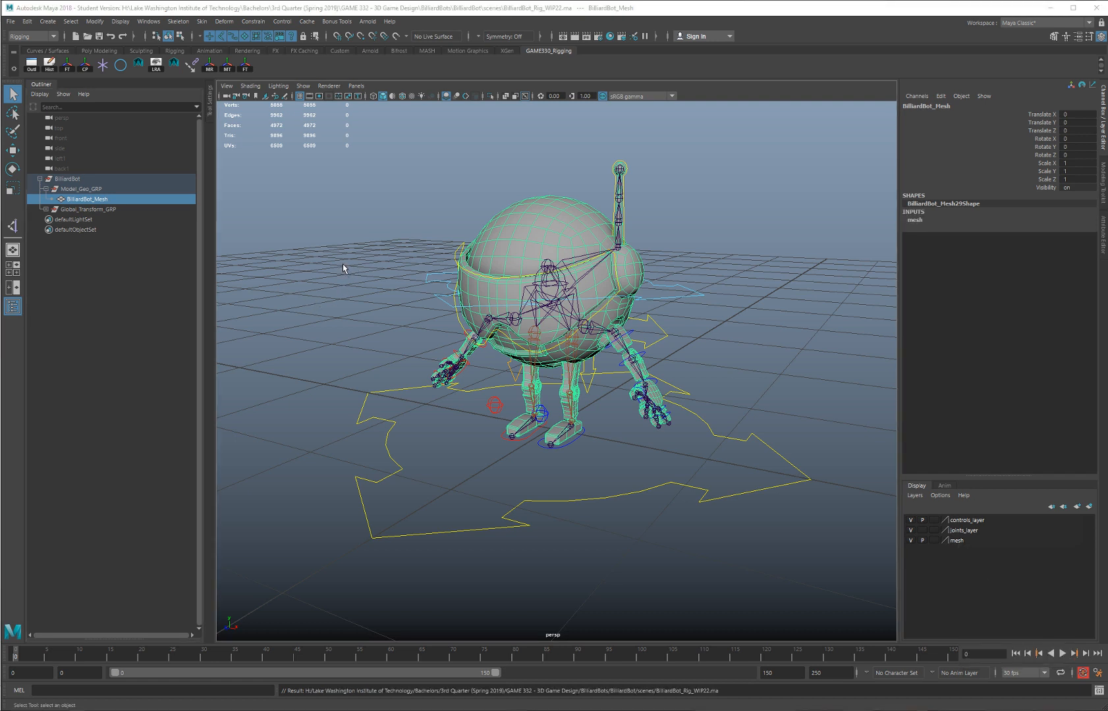
Step: Check the Namespace Editor for leftover namespaces from the import, and close it
{"action": "left_click", "coordinate": [148, 21]}
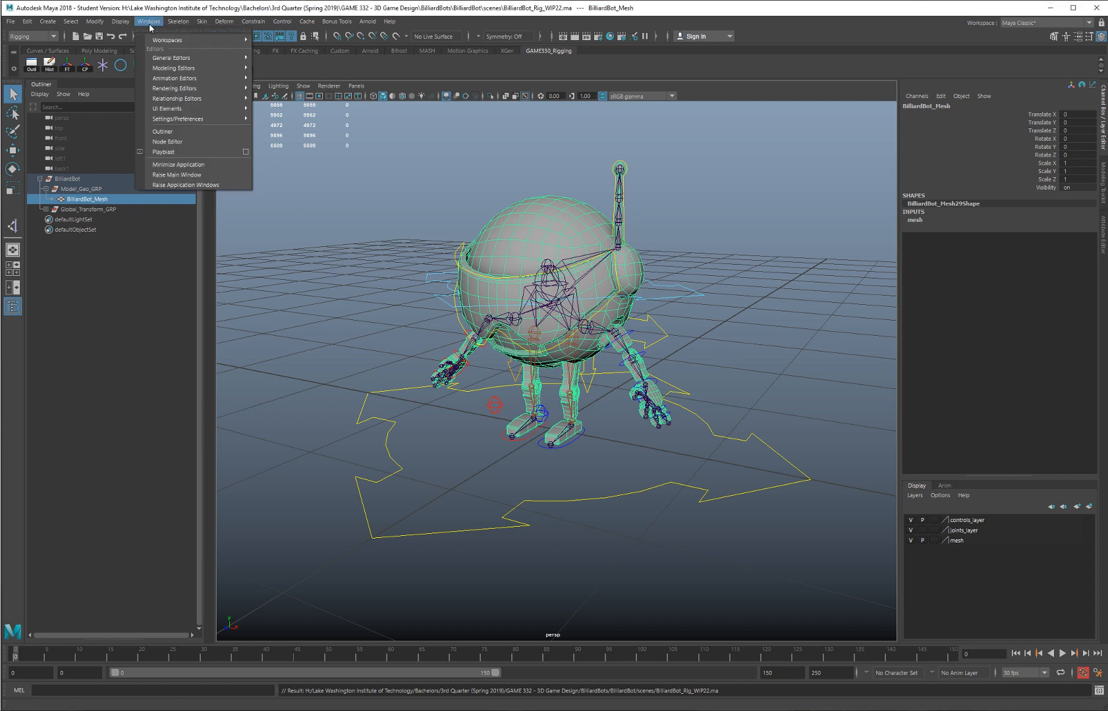
{"action": "mouse_move", "coordinate": [173, 60]}
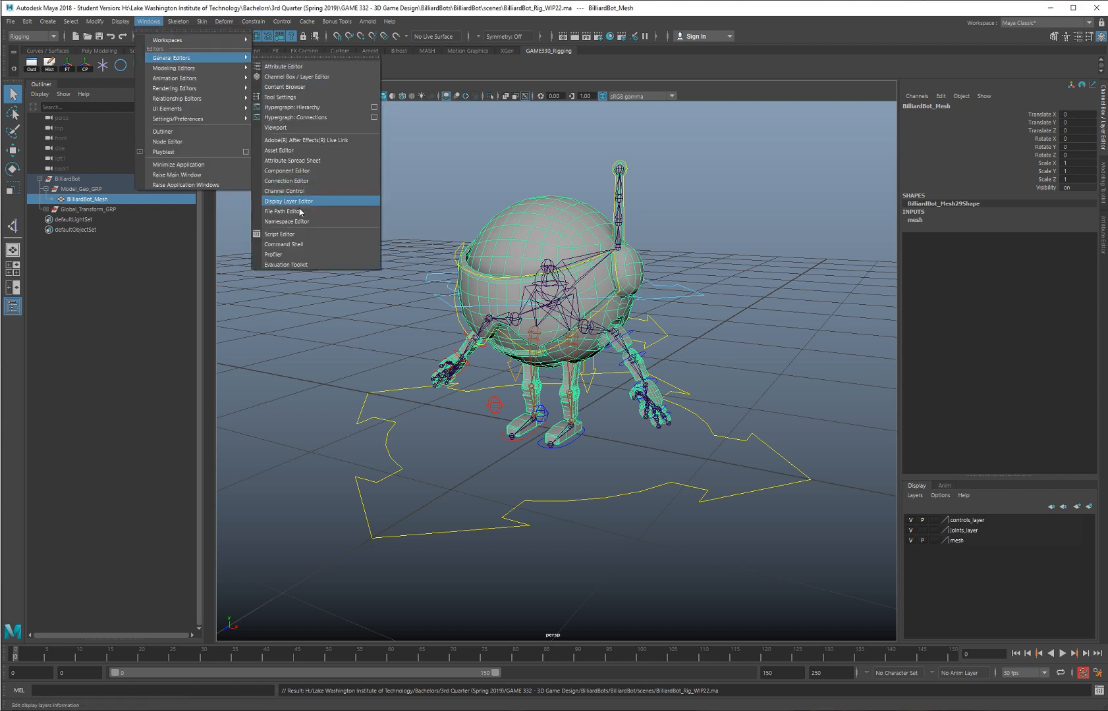
{"action": "left_click", "coordinate": [317, 226]}
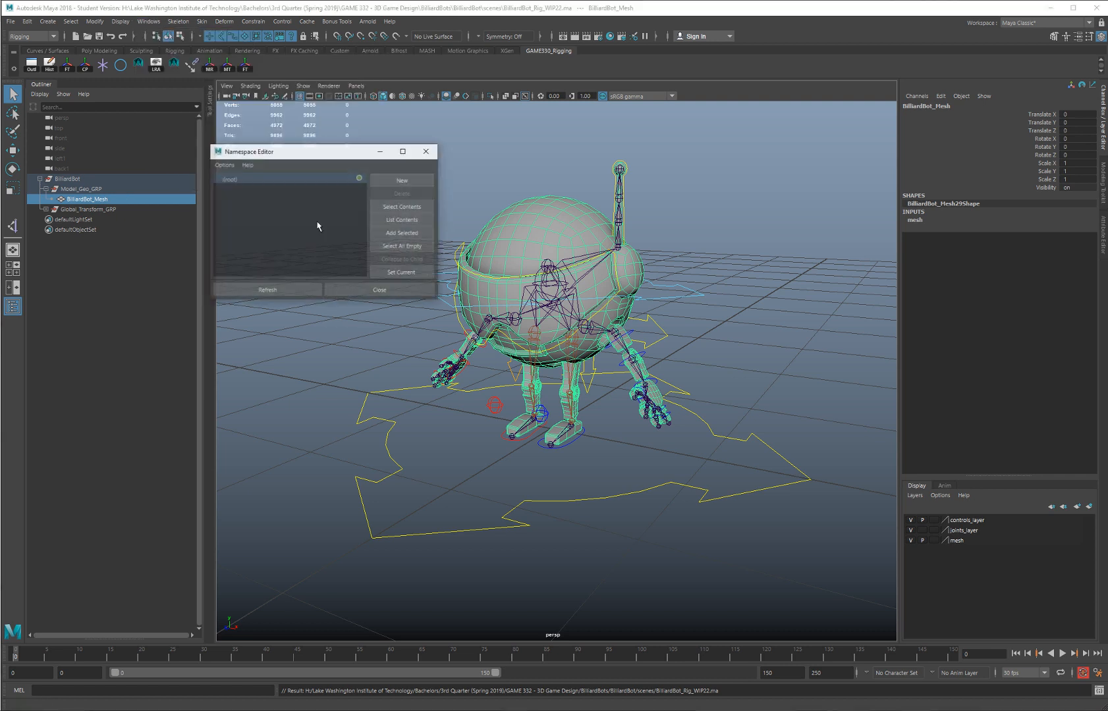
{"action": "left_click_drag", "start_coordinate": [294, 152], "coordinate": [308, 155]}
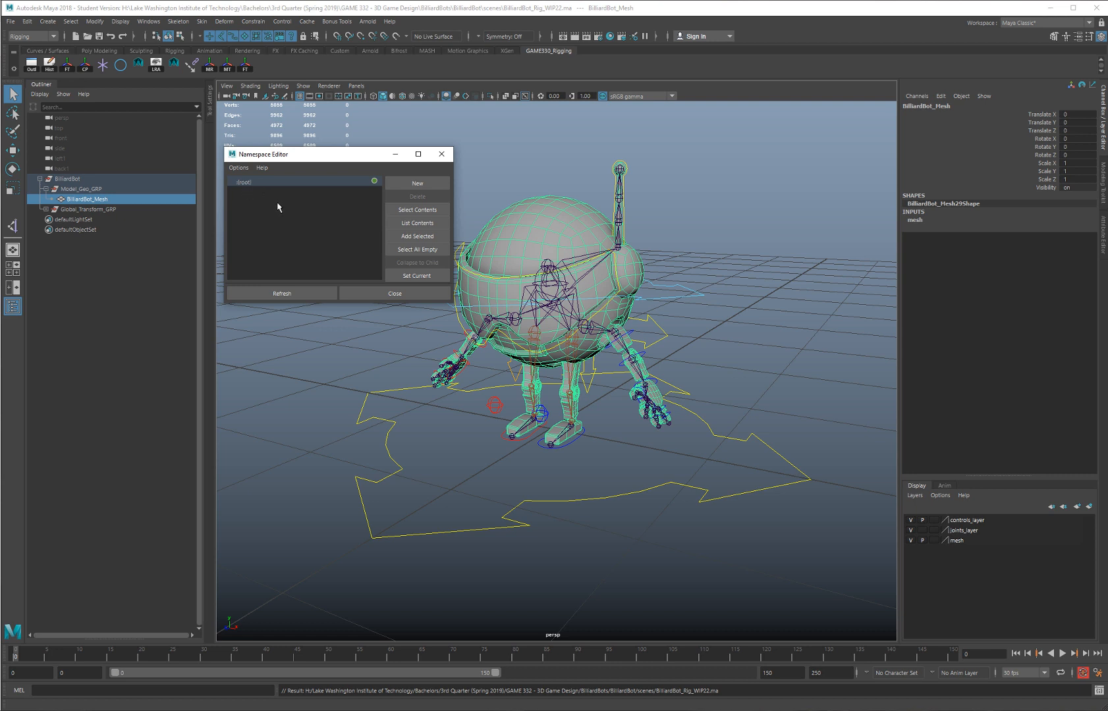
{"action": "left_click", "coordinate": [394, 292]}
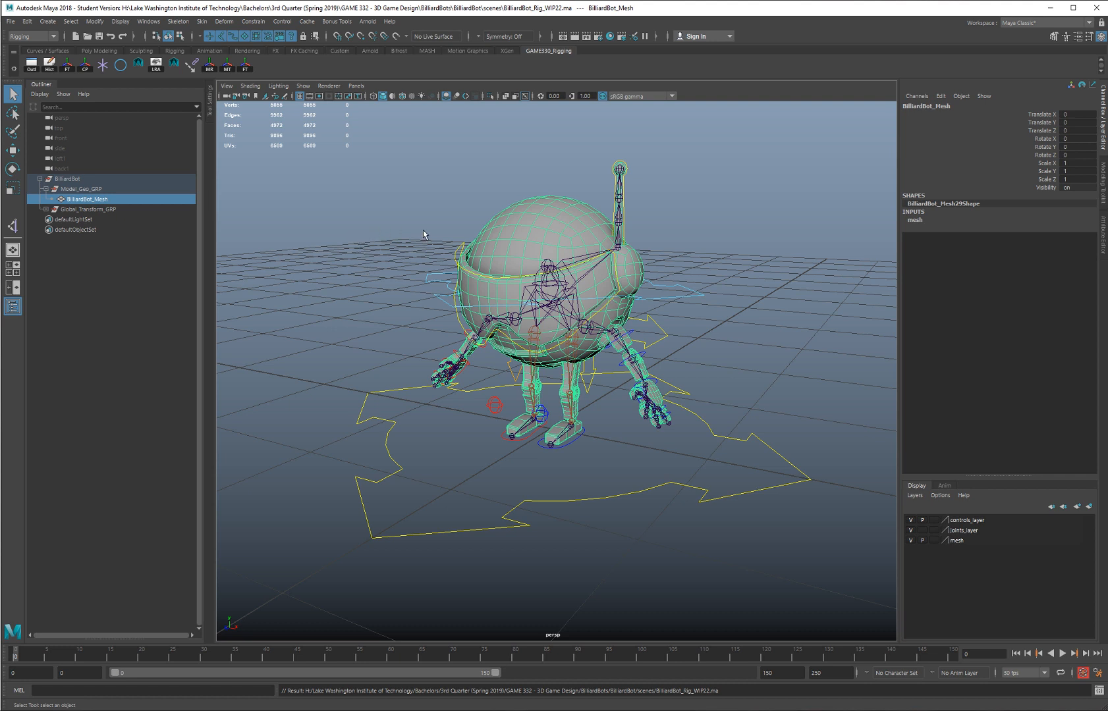
Step: Select the root joint's entire hierarchy and reveal the selection in the Outliner
{"action": "left_click", "coordinate": [551, 288]}
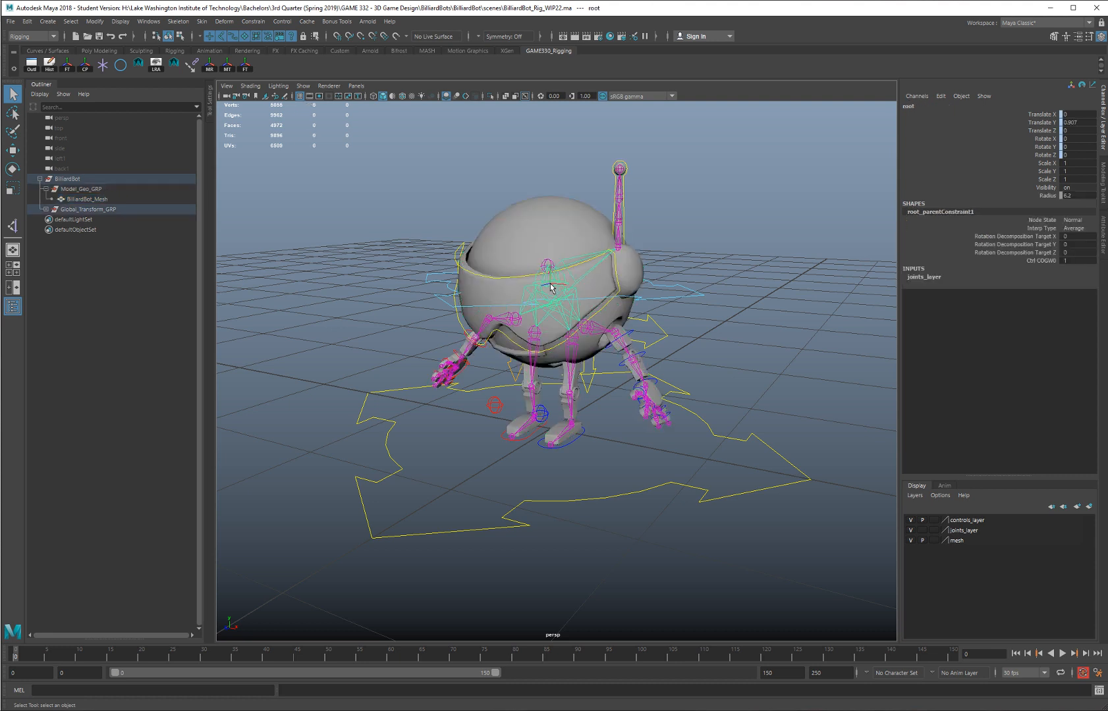
{"action": "right_click", "coordinate": [551, 288]}
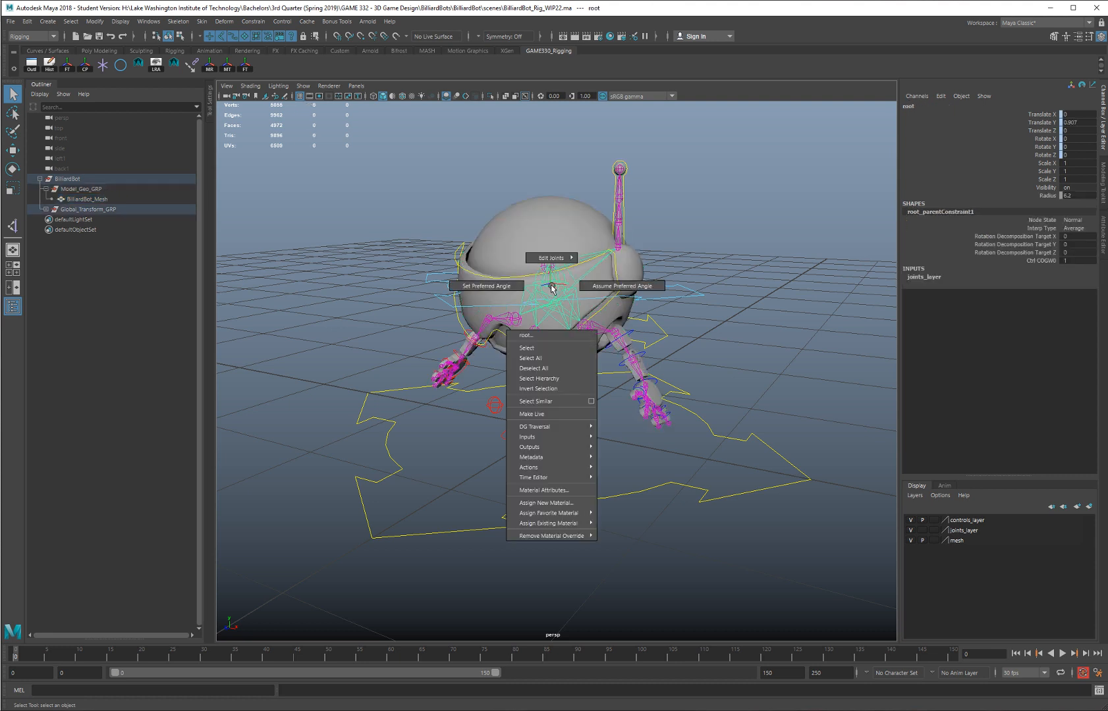
{"action": "left_click", "coordinate": [551, 380]}
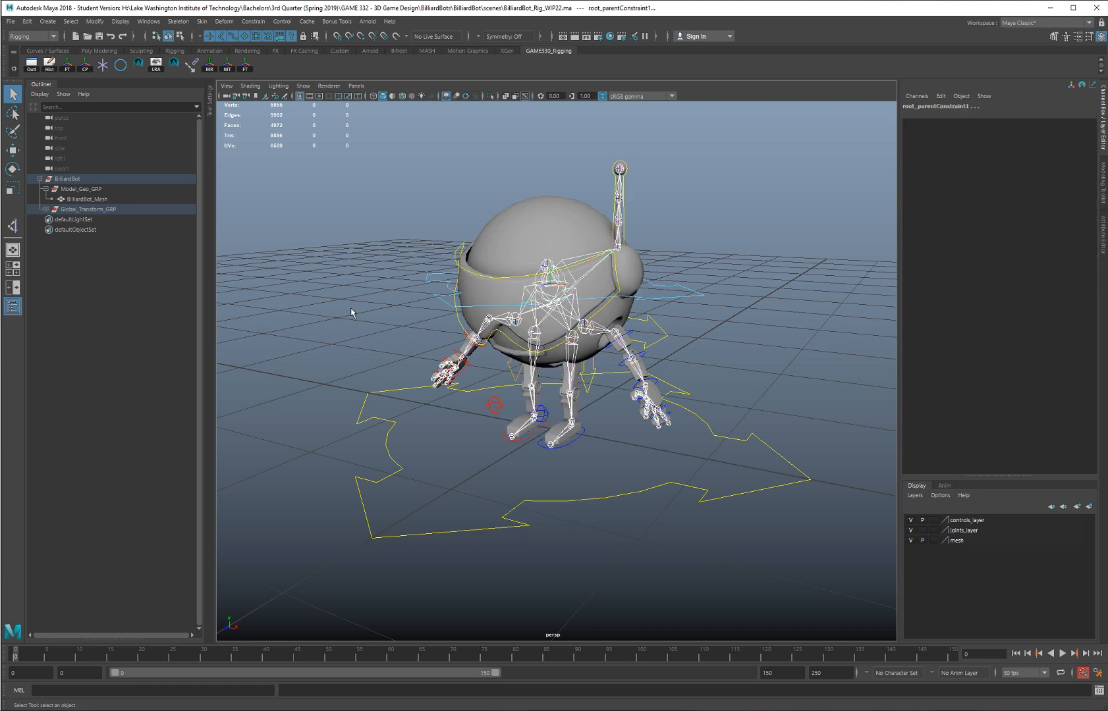
{"action": "key", "text": "f"}
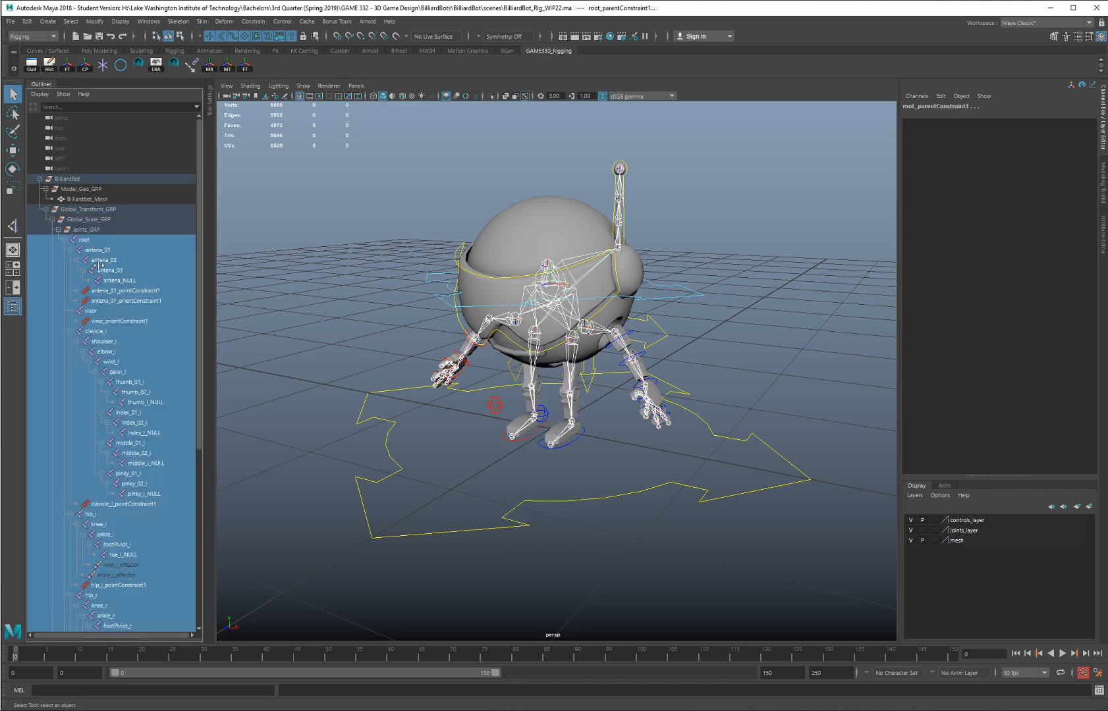
Step: Remove antena_NULL, the antena_01 point and orient constraints, and visor_orientConstraint1 from the selected joint hierarchy
{"action": "scroll", "coordinate": [89, 184], "scroll_direction": "down", "scroll_amount": 3}
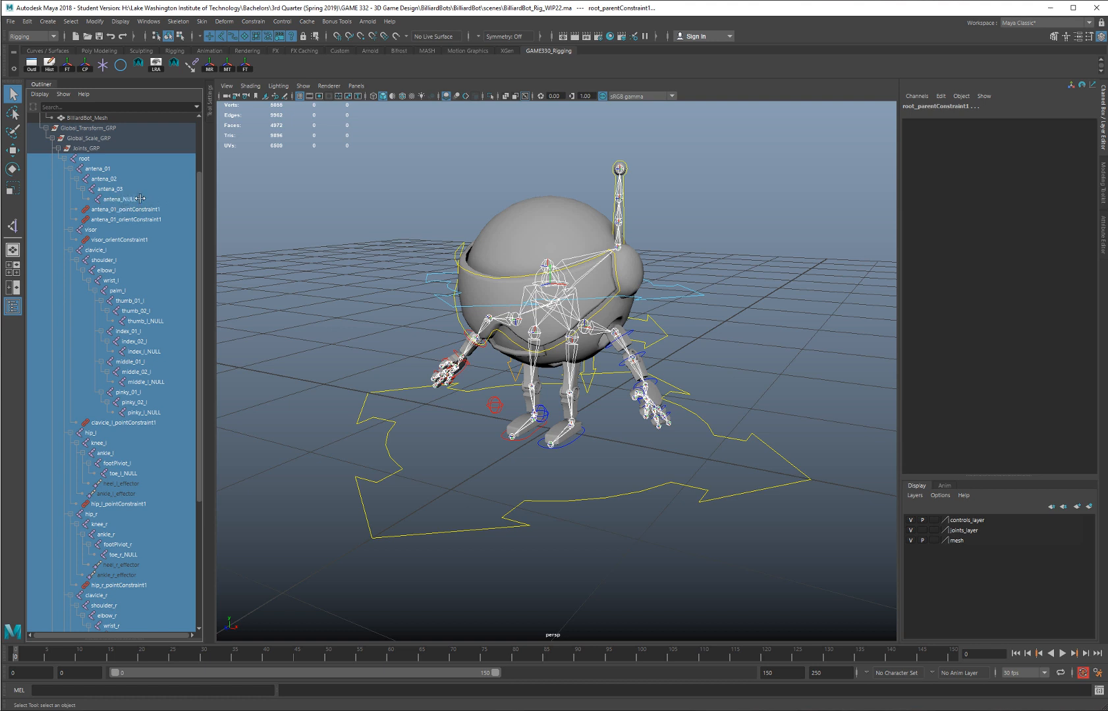
{"action": "left_click", "coordinate": [128, 199], "text": "ctrl"}
{"action": "left_click", "coordinate": [131, 209], "text": "ctrl"}
{"action": "left_click", "coordinate": [131, 219], "text": "ctrl"}
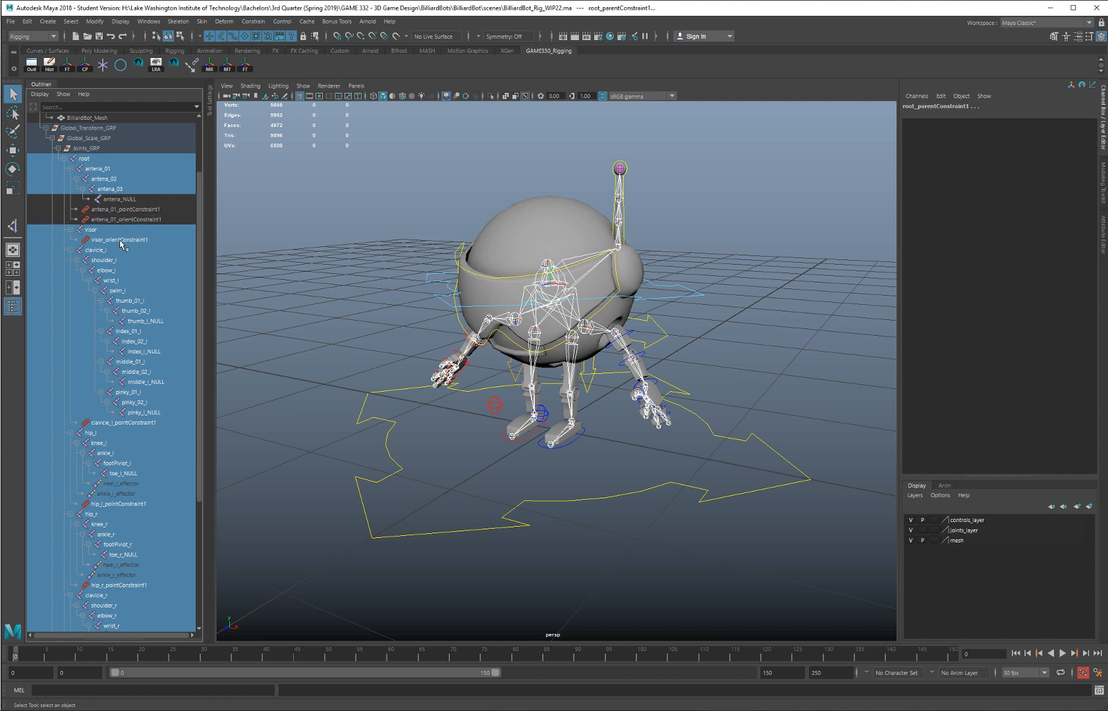
{"action": "left_click", "coordinate": [121, 240], "text": "ctrl"}
Step: Deselect the left hand's finger-end joints thumb_l_NULL, index_l_NULL, middle_l_NULL and pinky_l_NULL
{"action": "left_click", "coordinate": [143, 322], "text": "ctrl"}
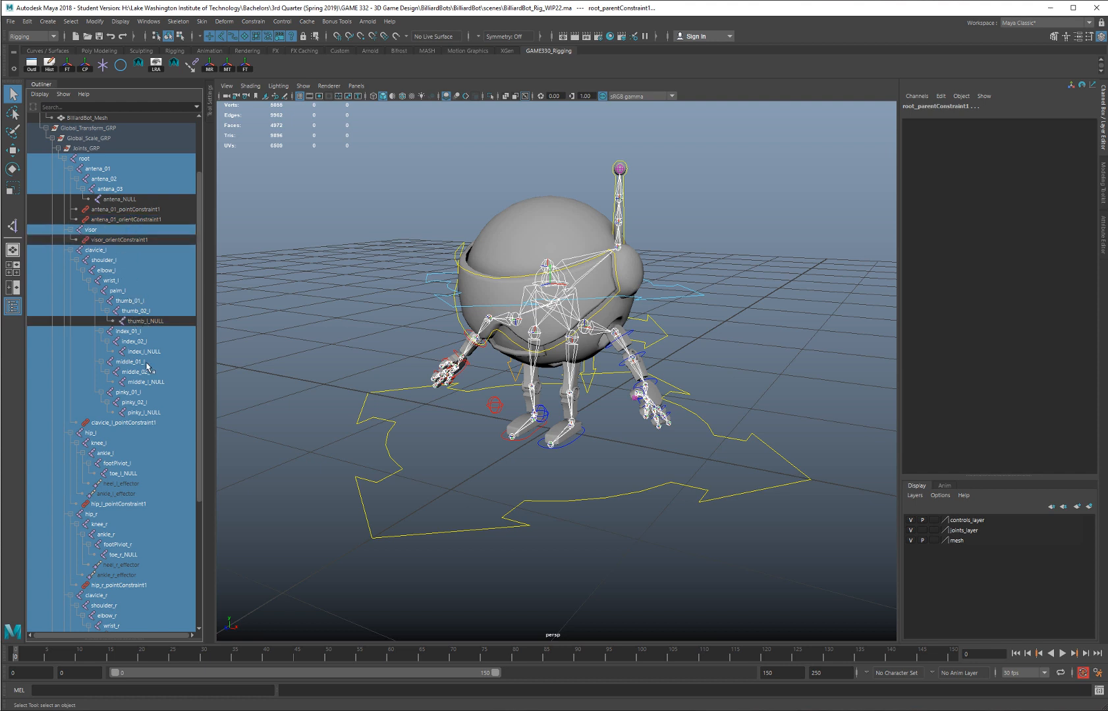
{"action": "left_click", "coordinate": [154, 353], "text": "ctrl"}
{"action": "left_click", "coordinate": [156, 384], "text": "ctrl"}
{"action": "left_click", "coordinate": [153, 414], "text": "ctrl"}
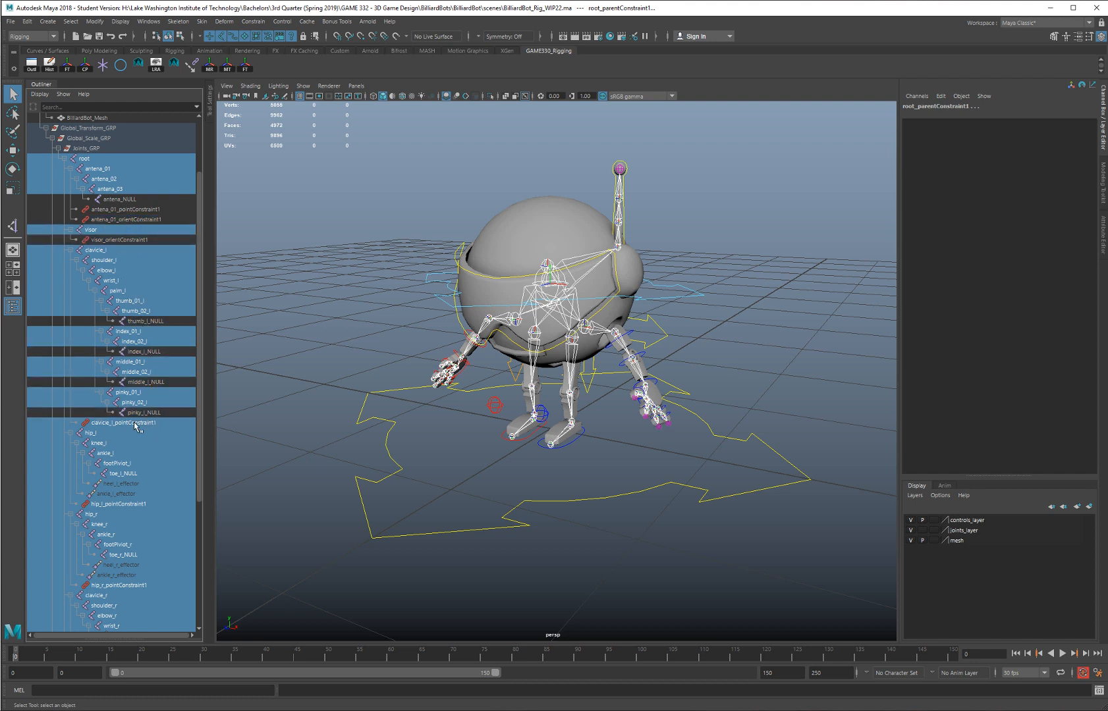
Step: Deselect the left clavicle's point constraint and both legs' toe NULL joints, heel and ankle effectors, and hip point constraints
{"action": "left_click", "coordinate": [136, 423], "text": "ctrl"}
{"action": "scroll", "coordinate": [141, 402], "scroll_direction": "down", "scroll_amount": 5}
{"action": "left_click", "coordinate": [129, 321], "text": "ctrl"}
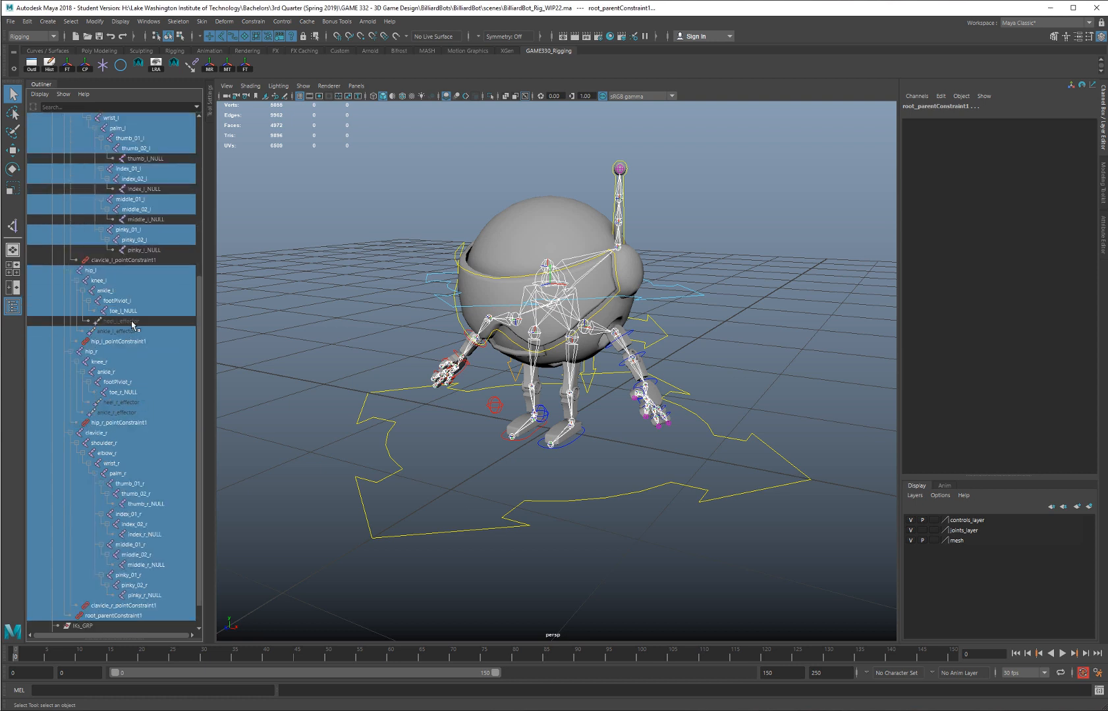
{"action": "left_click", "coordinate": [128, 331], "text": "ctrl"}
{"action": "left_click", "coordinate": [130, 342], "text": "ctrl"}
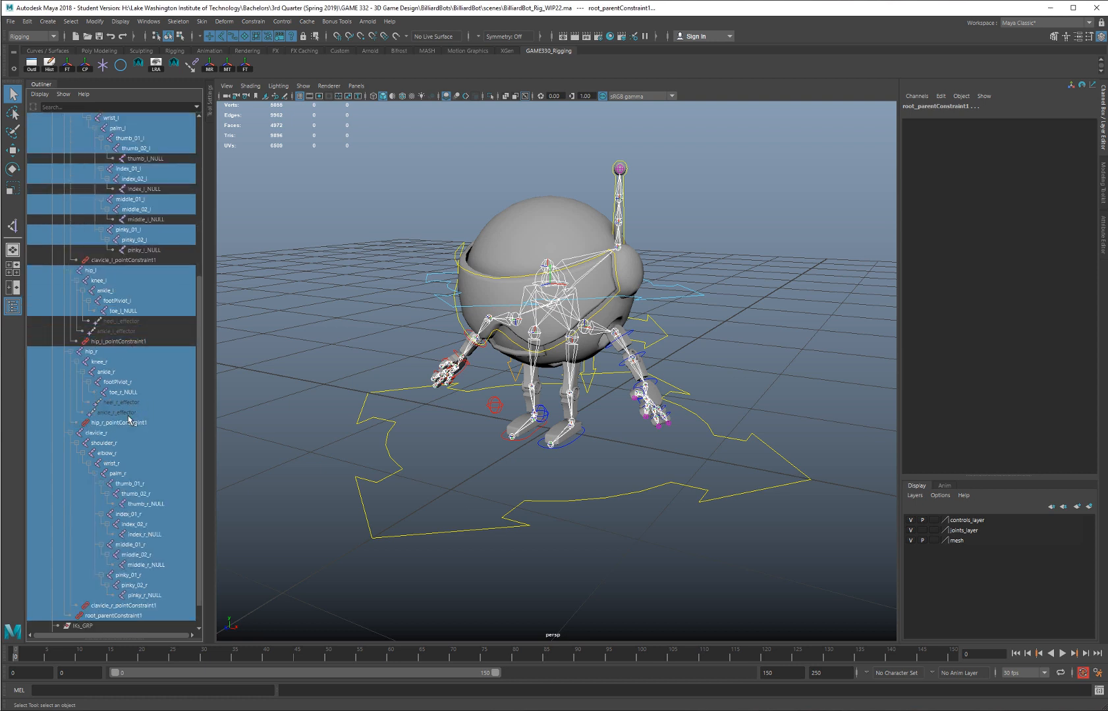
{"action": "left_click", "coordinate": [133, 392], "text": "ctrl"}
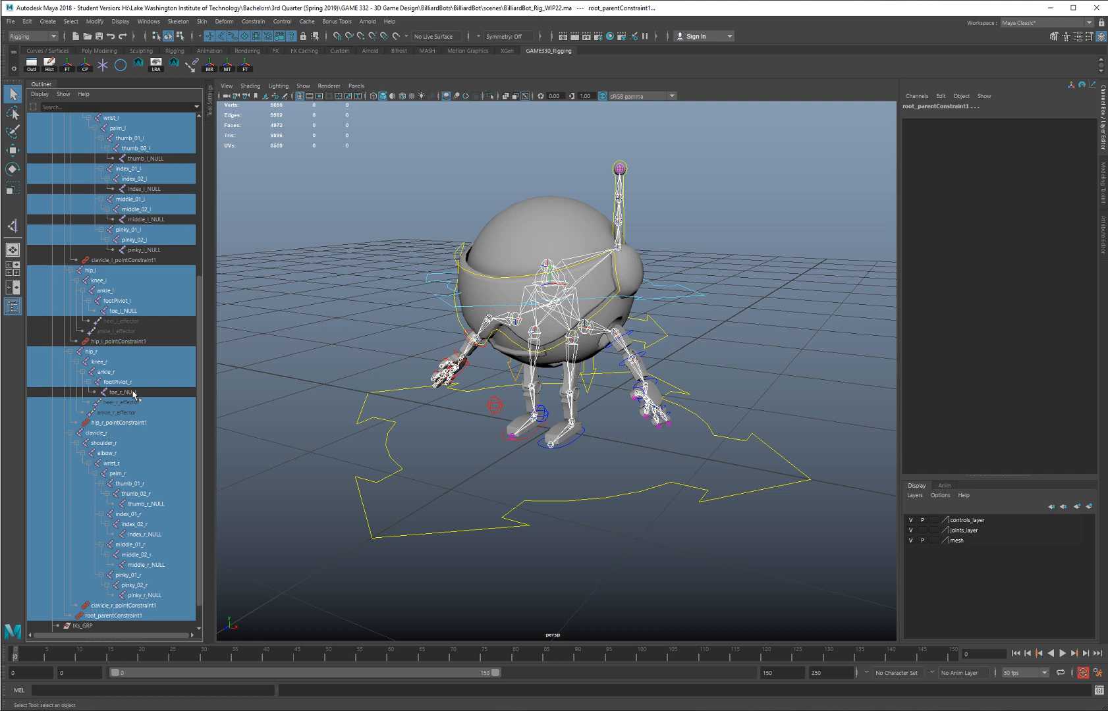
{"action": "left_click", "coordinate": [135, 312], "text": "ctrl"}
{"action": "left_click", "coordinate": [126, 403], "text": "ctrl"}
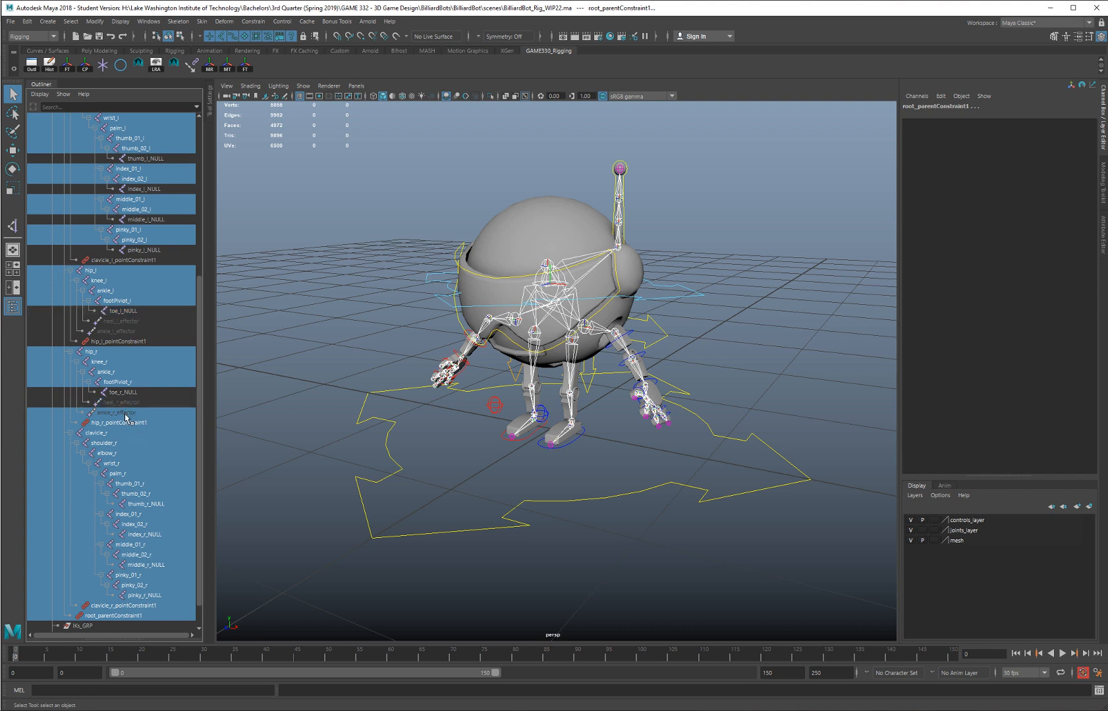
{"action": "left_click", "coordinate": [130, 413], "text": "ctrl"}
{"action": "left_click", "coordinate": [133, 422], "text": "ctrl"}
Step: Deselect the right hand's thumb, index, middle and pinky NULL joints, plus clavicle_r_pointConstraint1 and root_parentConstraint1
{"action": "scroll", "coordinate": [138, 435], "scroll_direction": "down", "scroll_amount": 1}
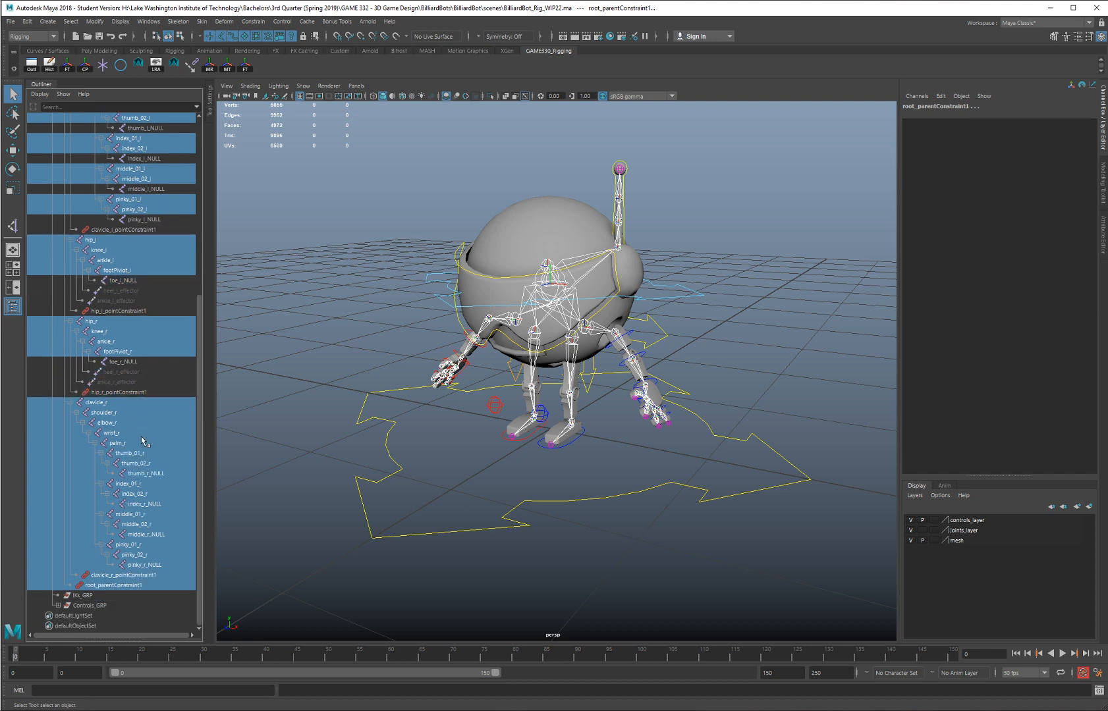
{"action": "left_click", "coordinate": [149, 475], "text": "ctrl"}
{"action": "left_click", "coordinate": [151, 506], "text": "ctrl"}
{"action": "left_click", "coordinate": [144, 536], "text": "ctrl"}
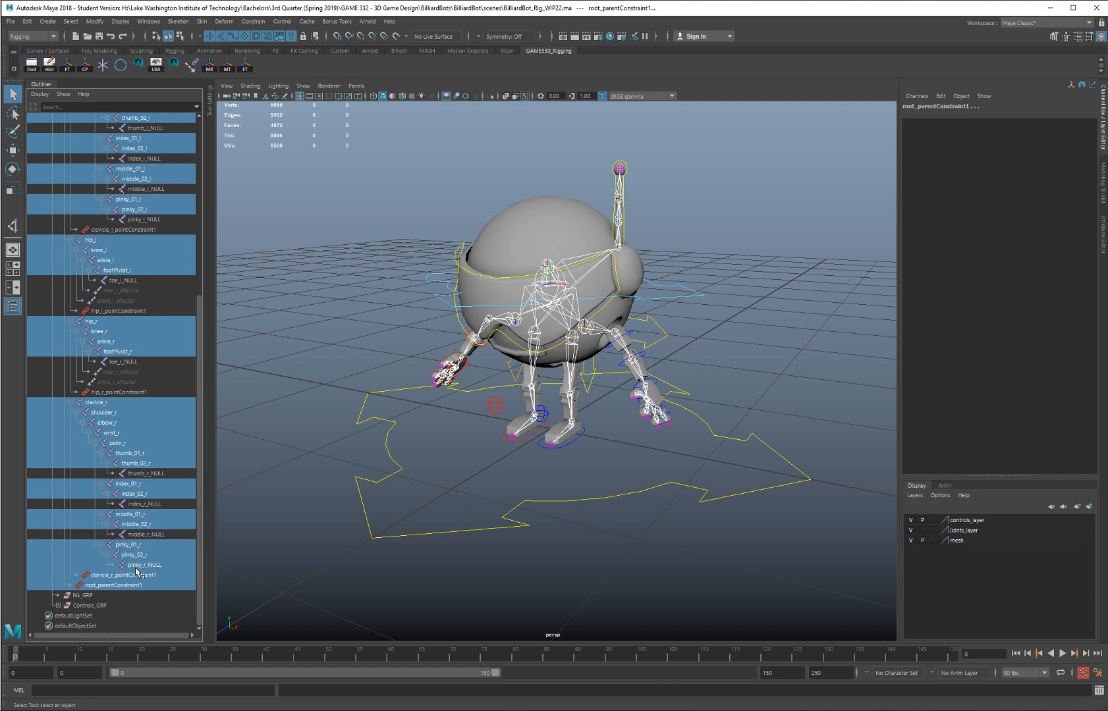
{"action": "left_click", "coordinate": [139, 565], "text": "ctrl"}
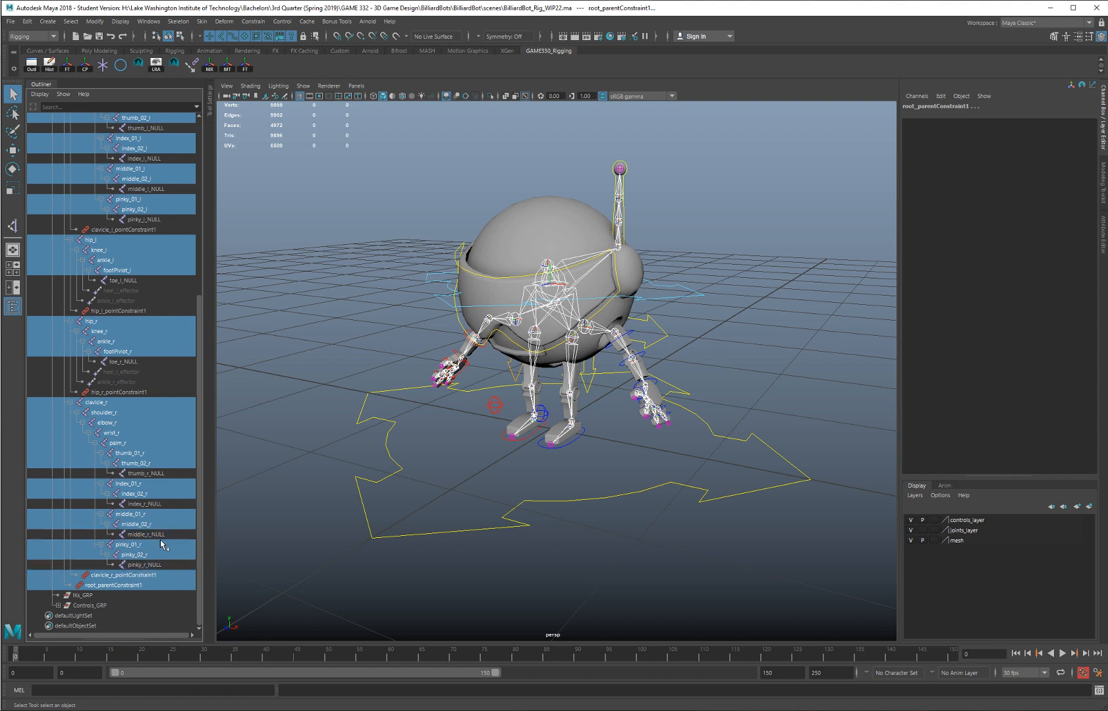
{"action": "left_click", "coordinate": [135, 576], "text": "ctrl"}
{"action": "left_click", "coordinate": [130, 586], "text": "ctrl"}
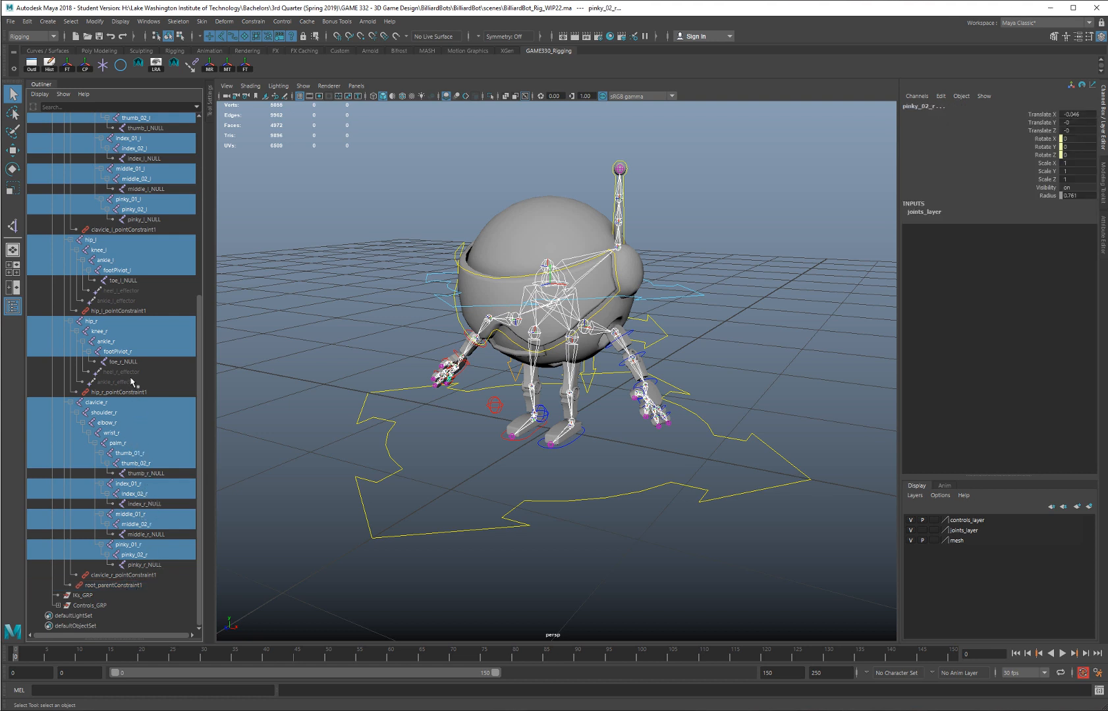
Step: Check the remaining joint selection in the hierarchy and add BilliardBot_Mesh to it
{"action": "scroll", "coordinate": [134, 372], "scroll_direction": "up", "scroll_amount": 3}
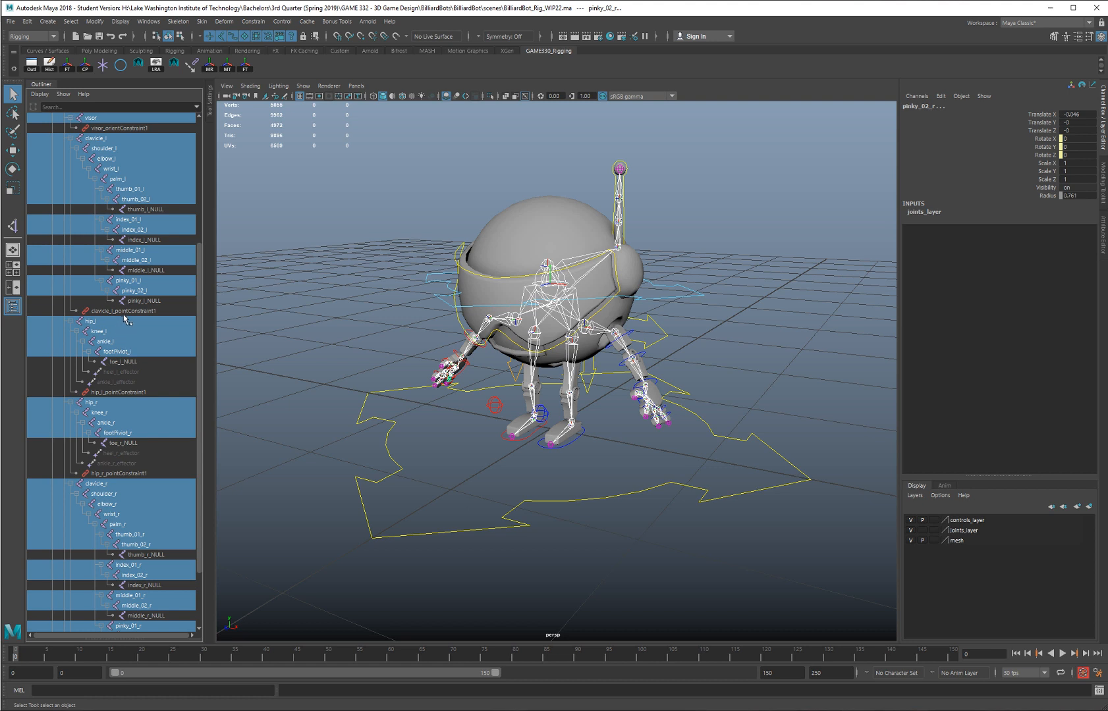
{"action": "scroll", "coordinate": [155, 319], "scroll_direction": "up", "scroll_amount": 3}
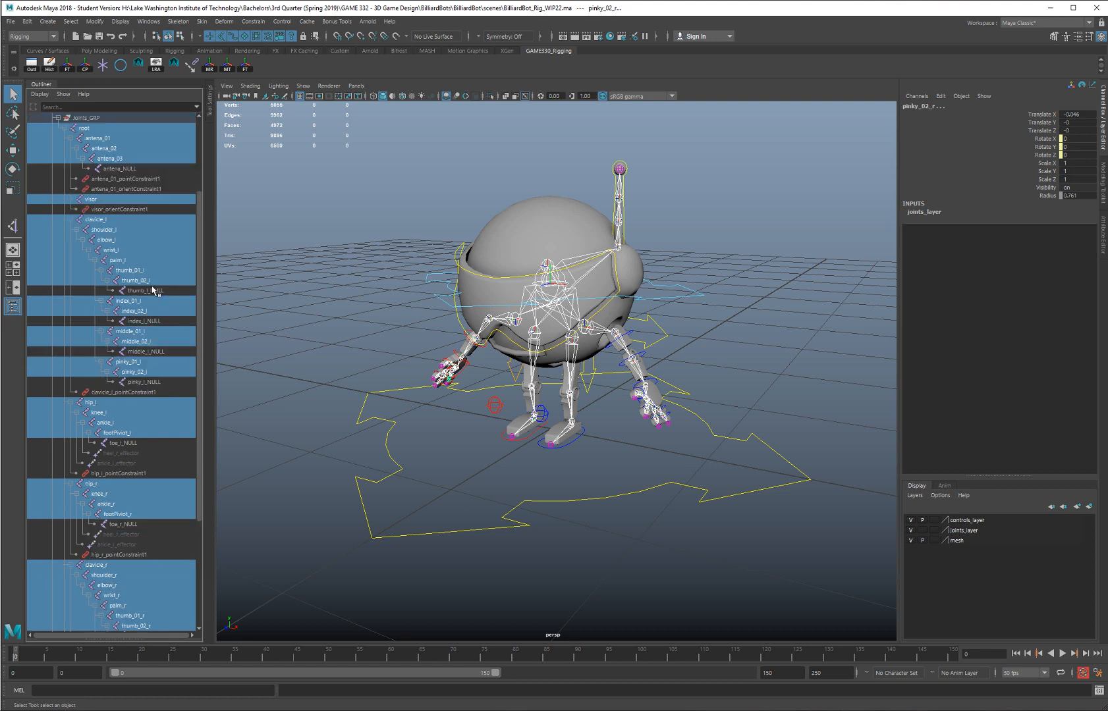
{"action": "scroll", "coordinate": [151, 258], "scroll_direction": "up", "scroll_amount": 3}
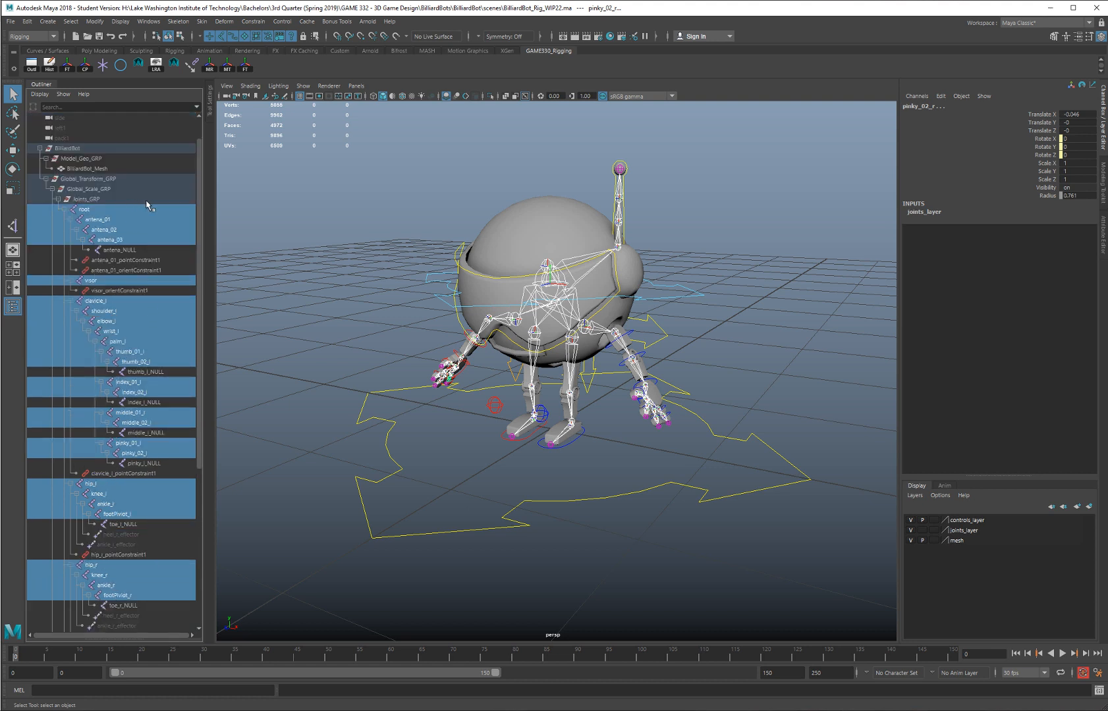
{"action": "left_click_drag", "start_coordinate": [434, 322], "coordinate": [479, 314], "text": "alt"}
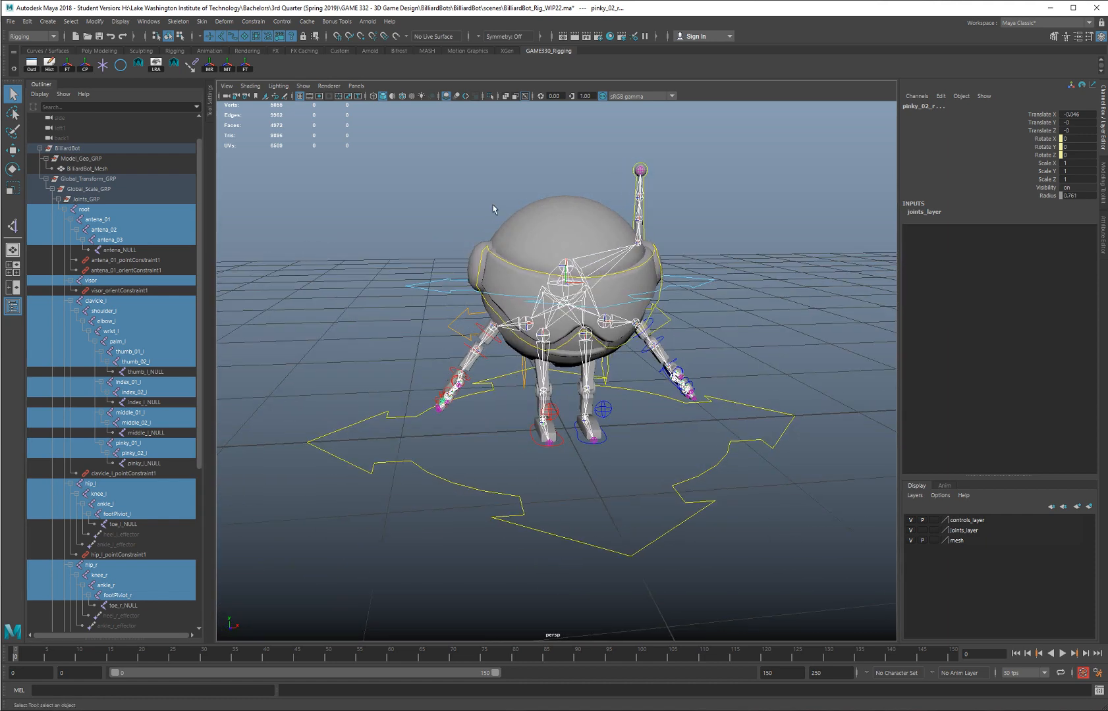
{"action": "left_click", "coordinate": [532, 210], "text": "shift"}
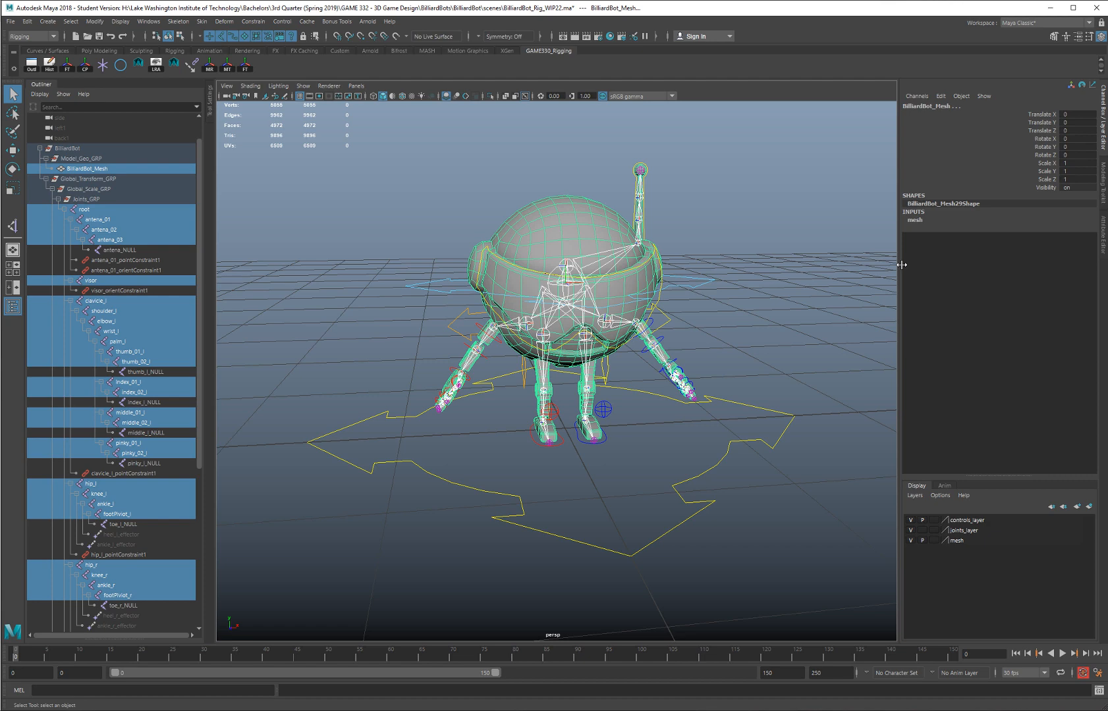
{"action": "left_click_drag", "start_coordinate": [787, 215], "coordinate": [736, 211], "text": "alt"}
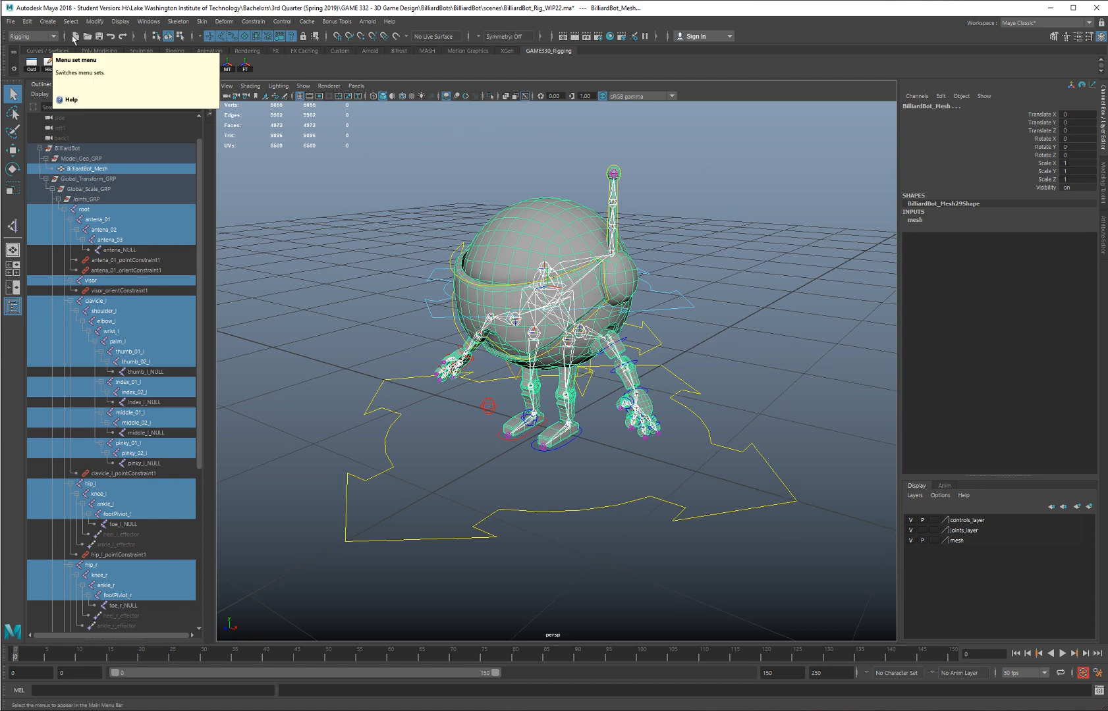
Step: Open the Bind Skin options and set them to bind to Selected joints with the Closest distance method
{"action": "left_click", "coordinate": [201, 24]}
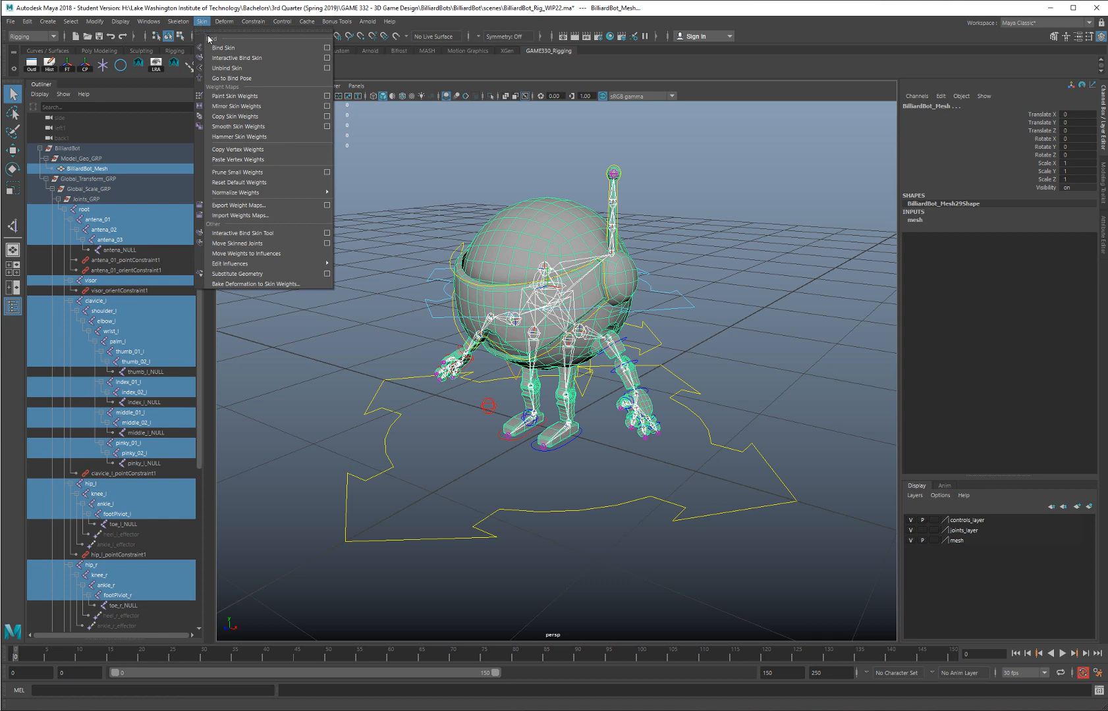
{"action": "left_click", "coordinate": [326, 48]}
{"action": "left_click_drag", "start_coordinate": [281, 124], "coordinate": [305, 132]}
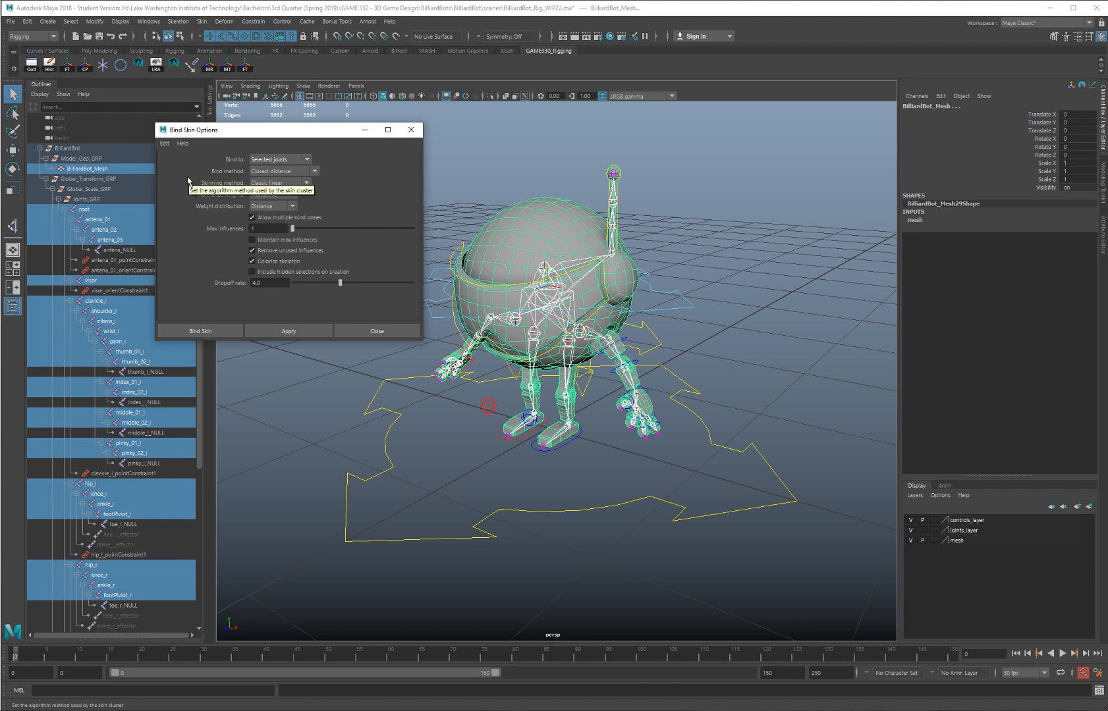
{"action": "left_click", "coordinate": [293, 170]}
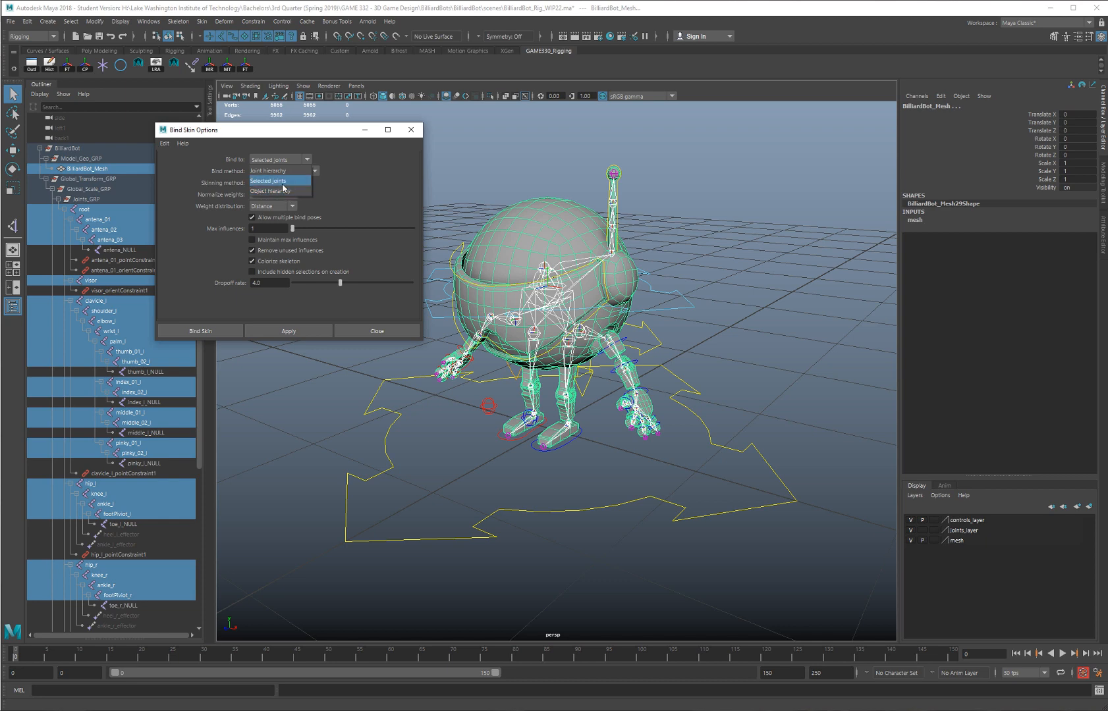
{"action": "left_click", "coordinate": [273, 182]}
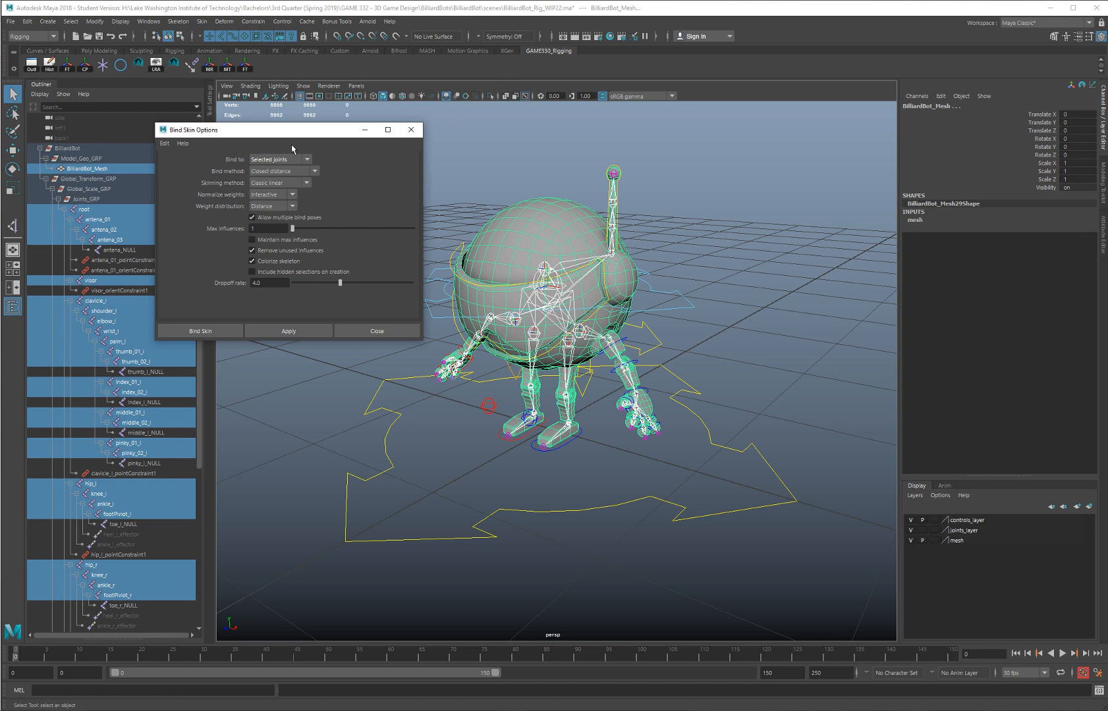
{"action": "left_click", "coordinate": [315, 172]}
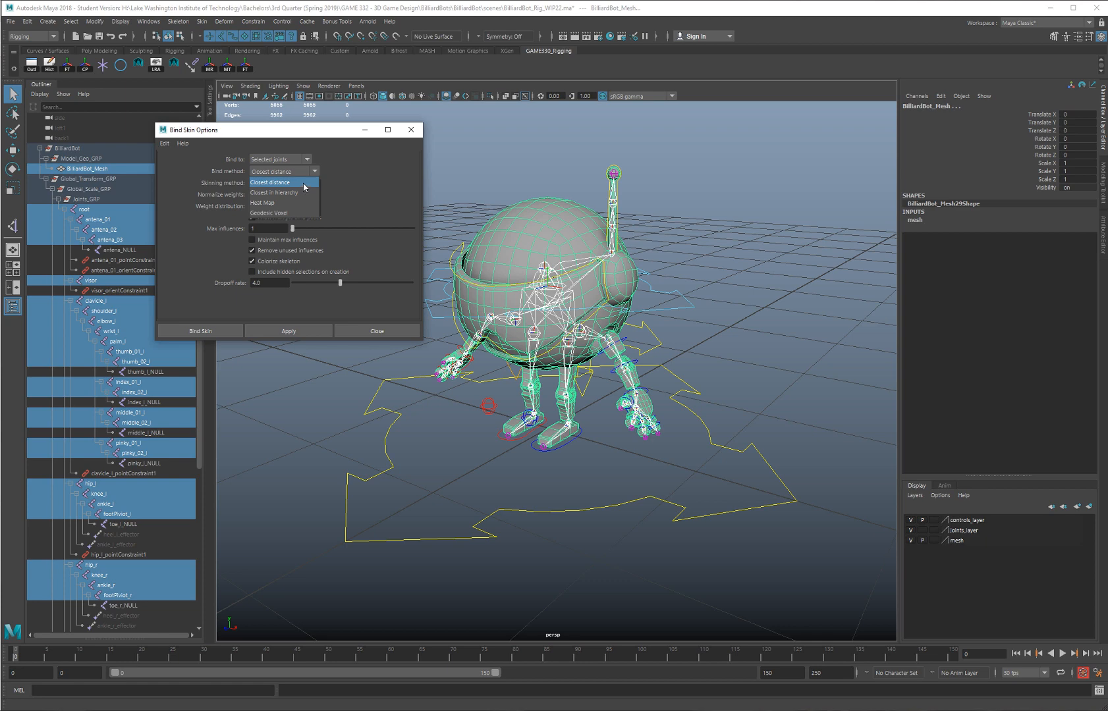
{"action": "left_click", "coordinate": [303, 185]}
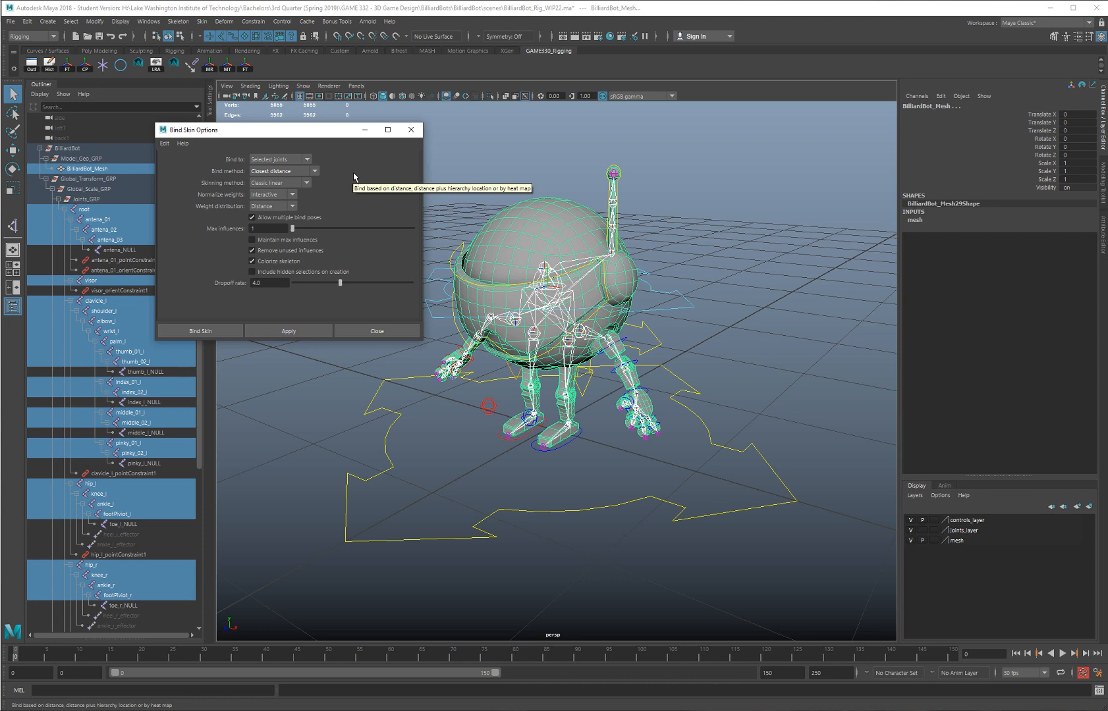
Step: Keep Classic linear skinning, set Max influences to 1, and bind the mesh to the selected joints
{"action": "left_click", "coordinate": [307, 183]}
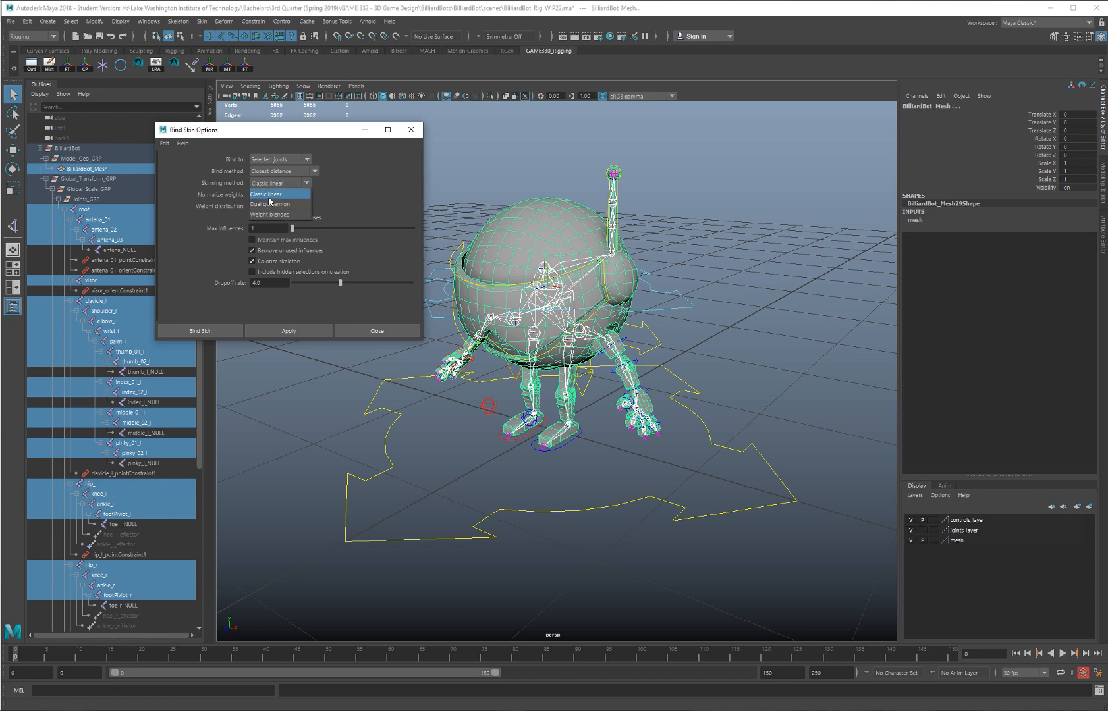
{"action": "left_click", "coordinate": [291, 195]}
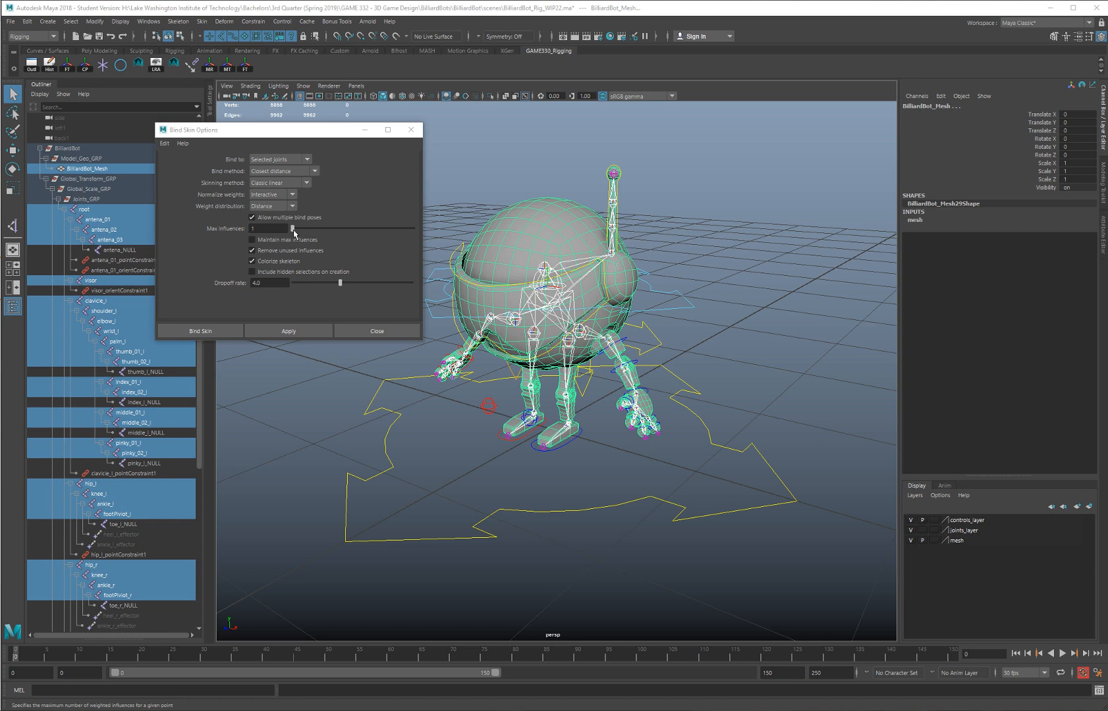
{"action": "mouse_move", "coordinate": [294, 232]}
{"action": "left_mouse_down"}
{"action": "mouse_move", "coordinate": [317, 231]}
{"action": "mouse_move", "coordinate": [302, 231]}
{"action": "left_mouse_up"}
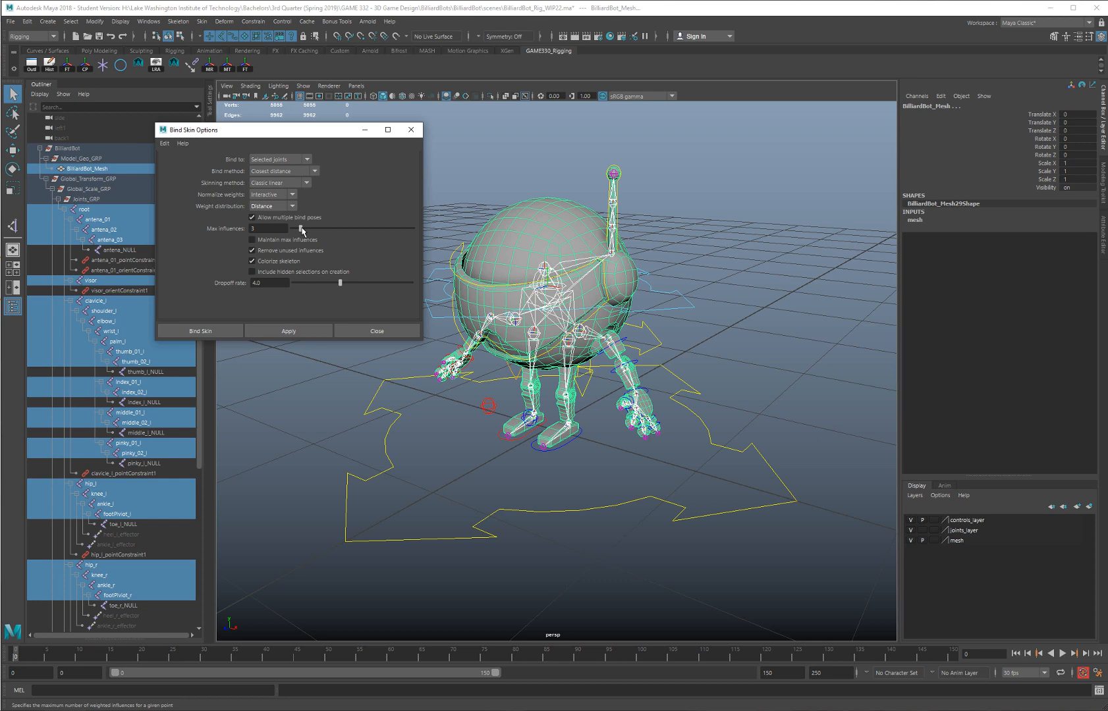
{"action": "left_click_drag", "start_coordinate": [301, 230], "coordinate": [292, 230]}
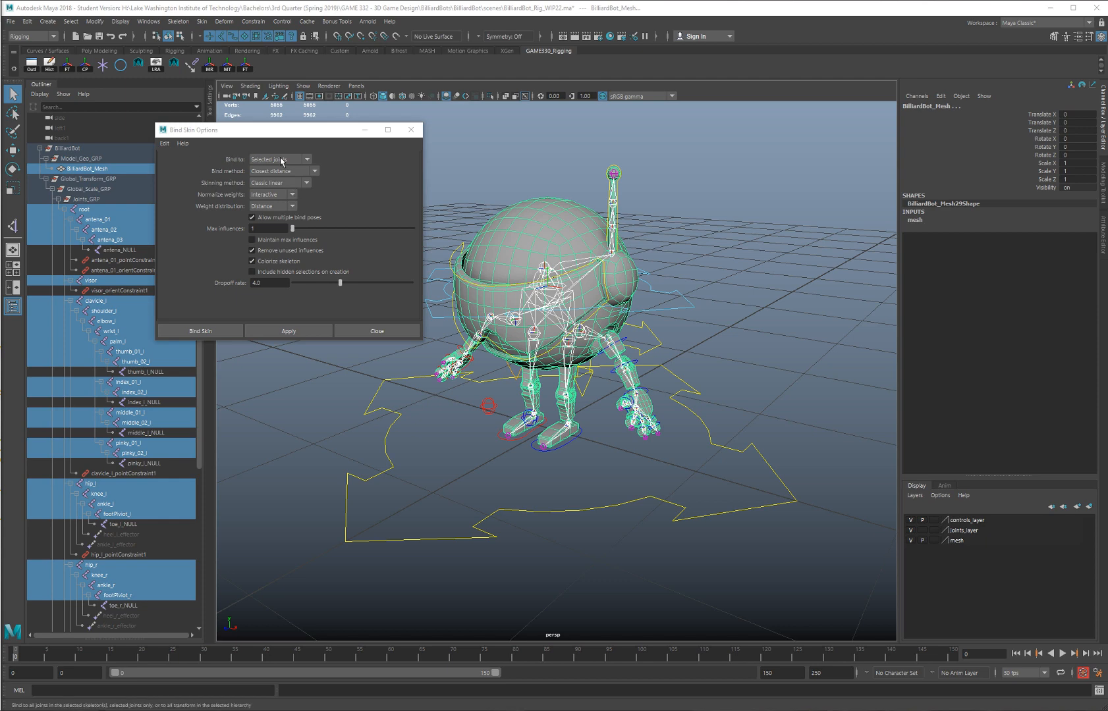
{"action": "left_click", "coordinate": [201, 331]}
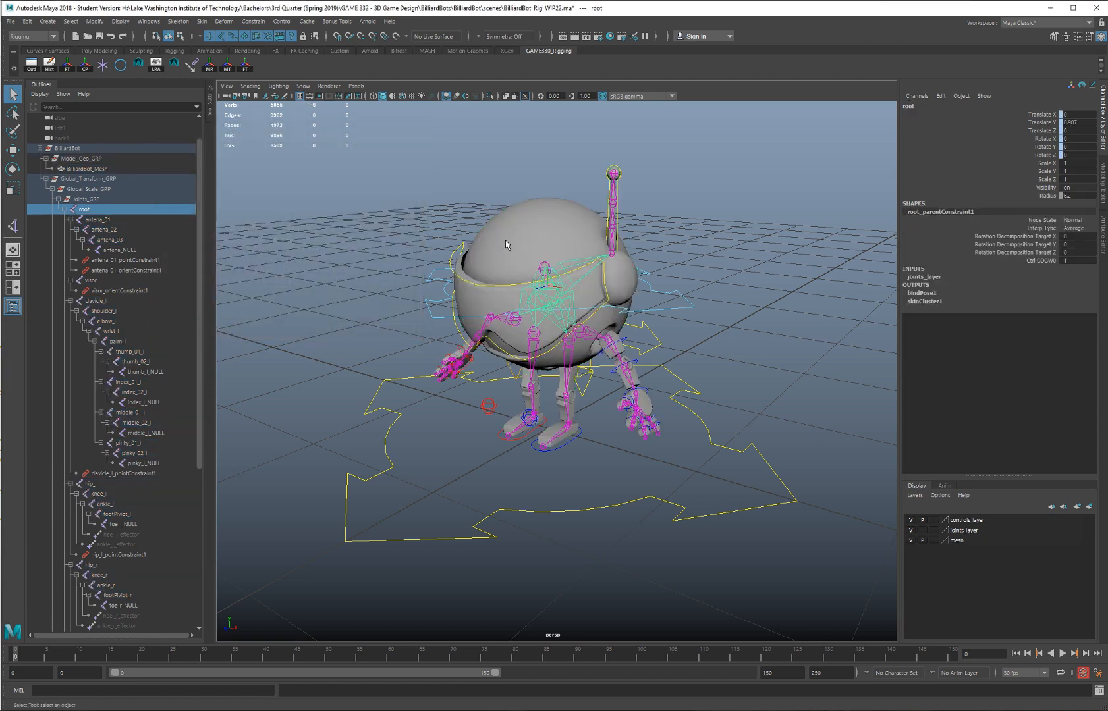
Step: Select BilliardBot_Mesh, show its skinCluster1 attributes, and open the Paint Skin Weights tool settings
{"action": "left_click", "coordinate": [540, 206]}
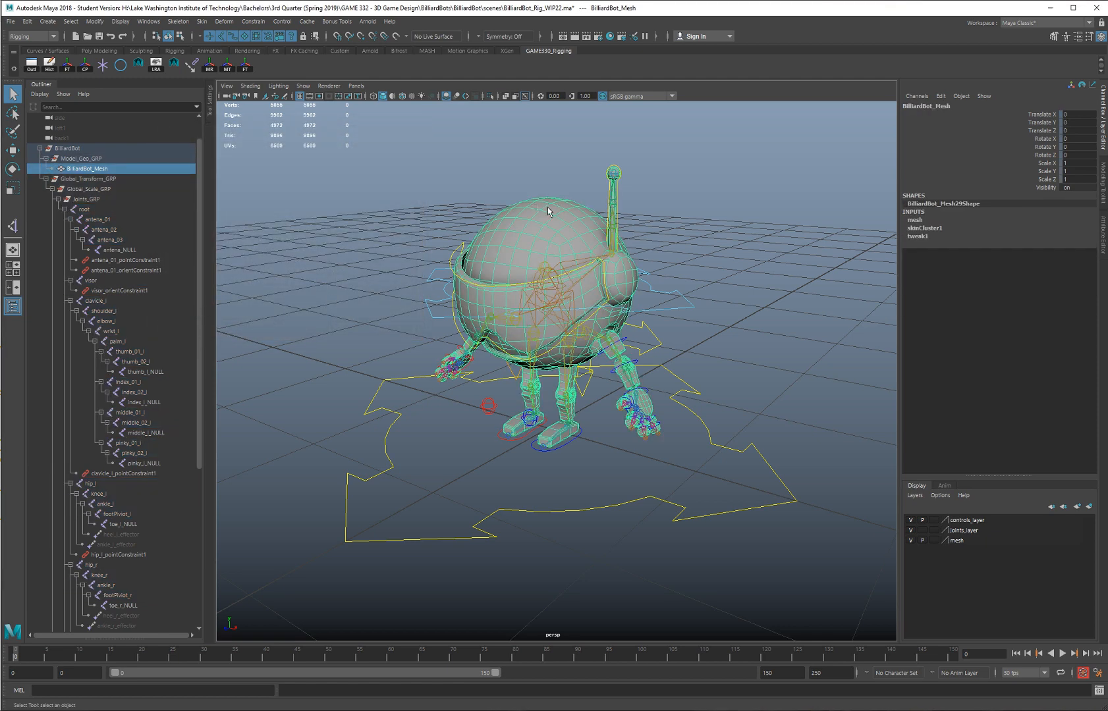
{"action": "left_click", "coordinate": [944, 229]}
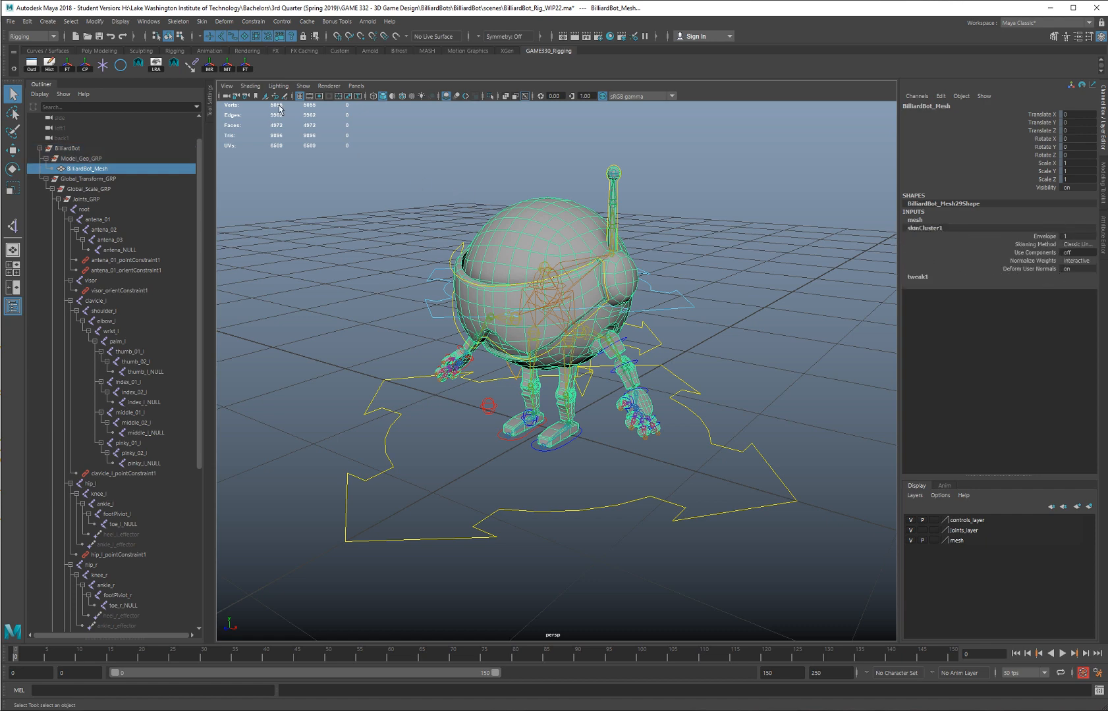
{"action": "left_click", "coordinate": [202, 21]}
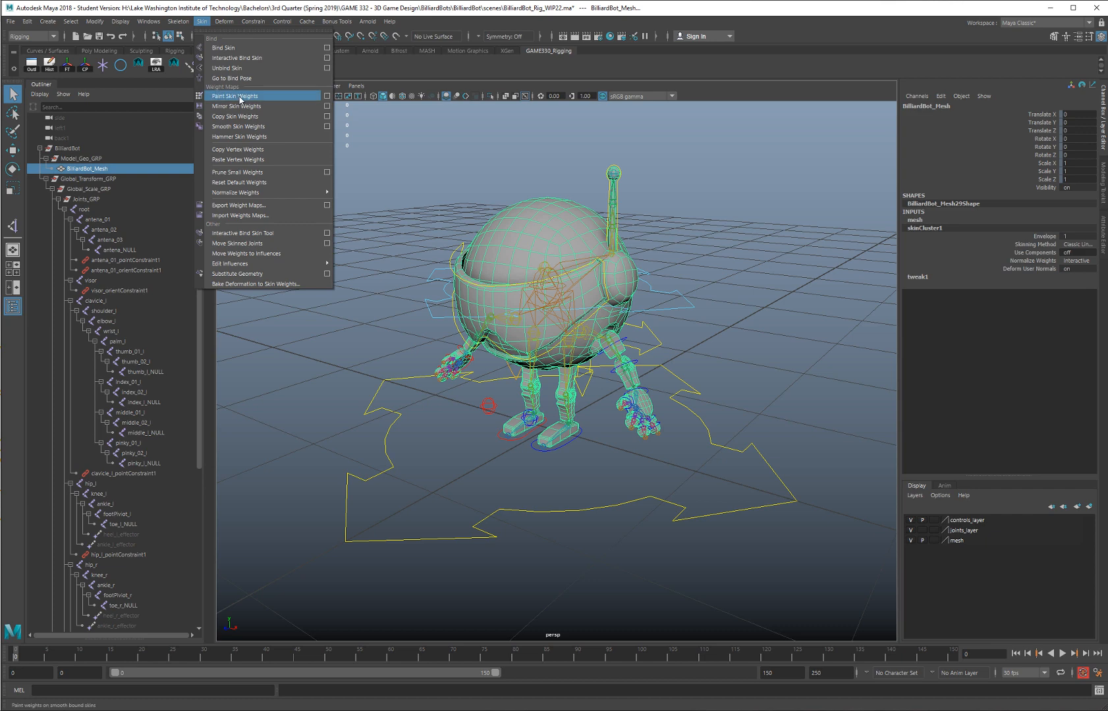
{"action": "left_click", "coordinate": [327, 96]}
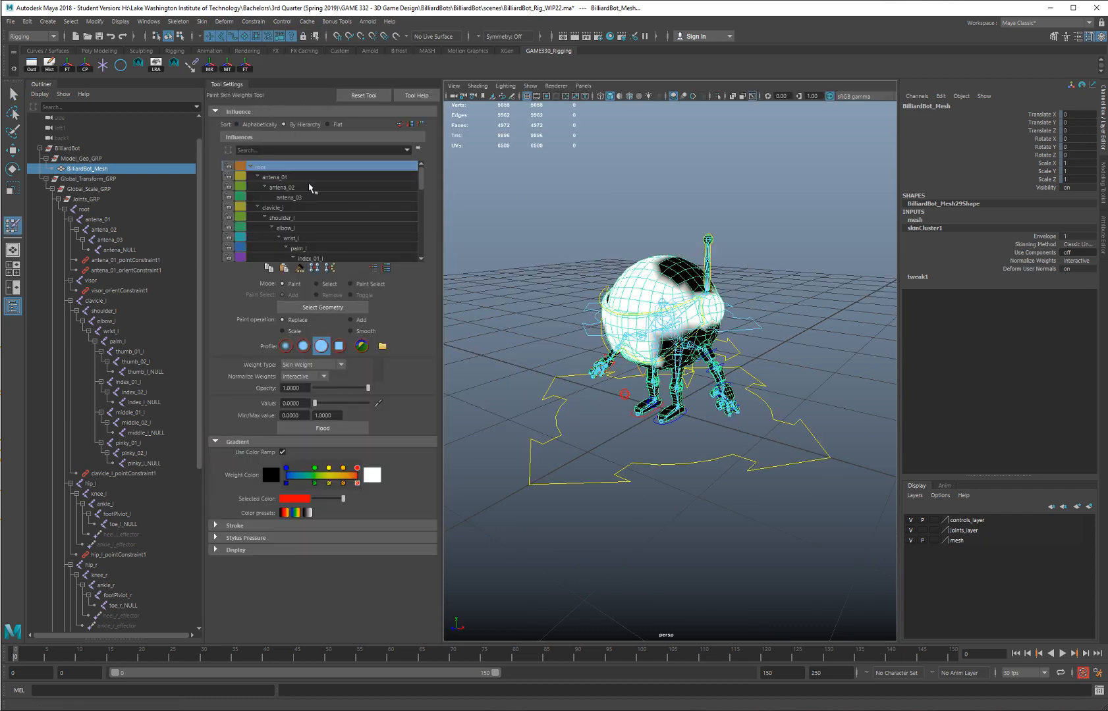
Step: Examine the skin weights of the root, antena_01, antena_02 and antena_03 influences on BilliardBot_Mesh
{"action": "left_click_drag", "start_coordinate": [617, 229], "coordinate": [606, 234], "text": "alt"}
{"action": "right_click_drag", "start_coordinate": [607, 235], "coordinate": [617, 240], "text": "alt"}
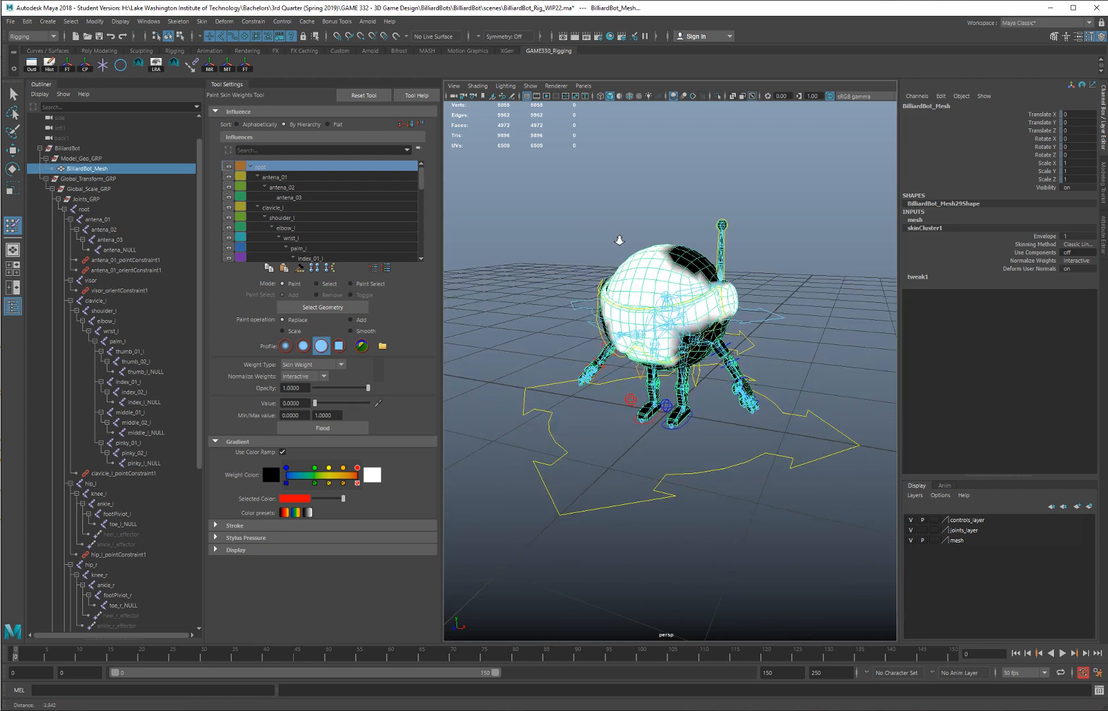
{"action": "right_click_drag", "start_coordinate": [618, 239], "coordinate": [638, 245], "text": "alt"}
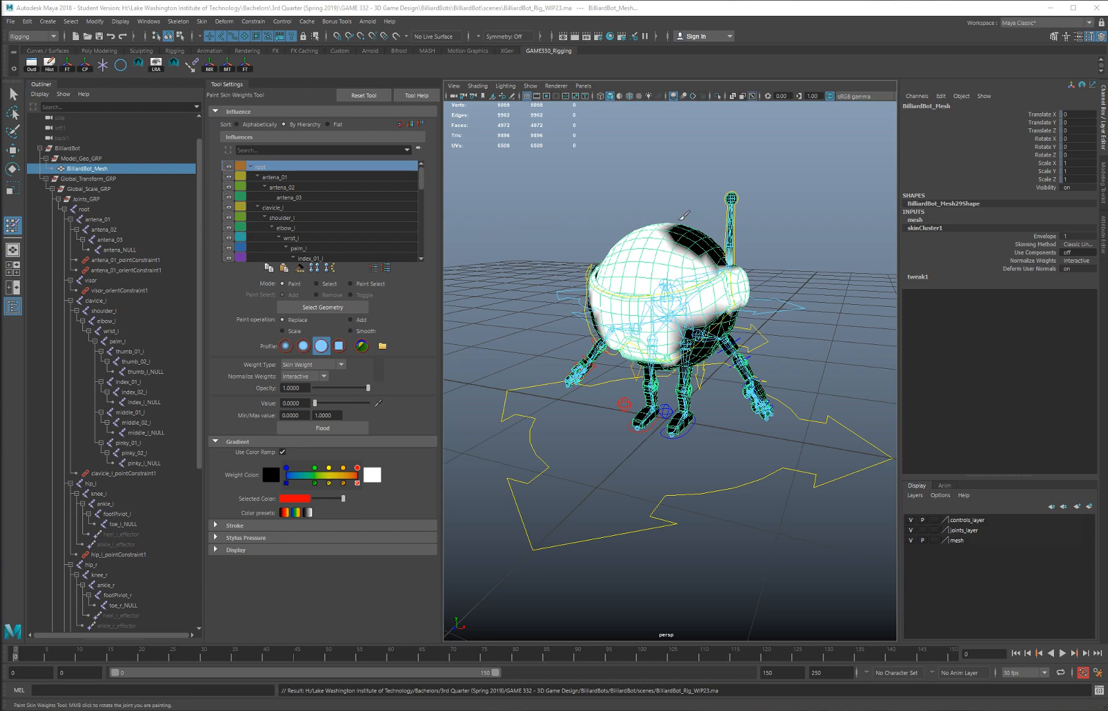
{"action": "left_click_drag", "start_coordinate": [623, 233], "coordinate": [442, 196], "text": "alt"}
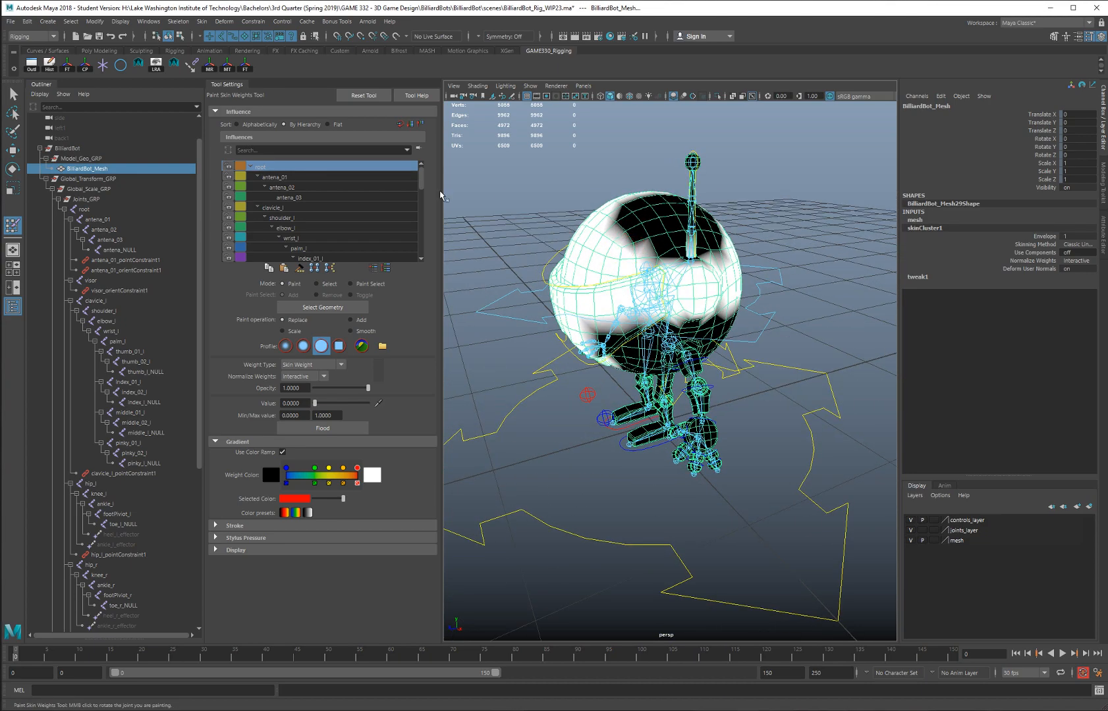
{"action": "left_click", "coordinate": [287, 178]}
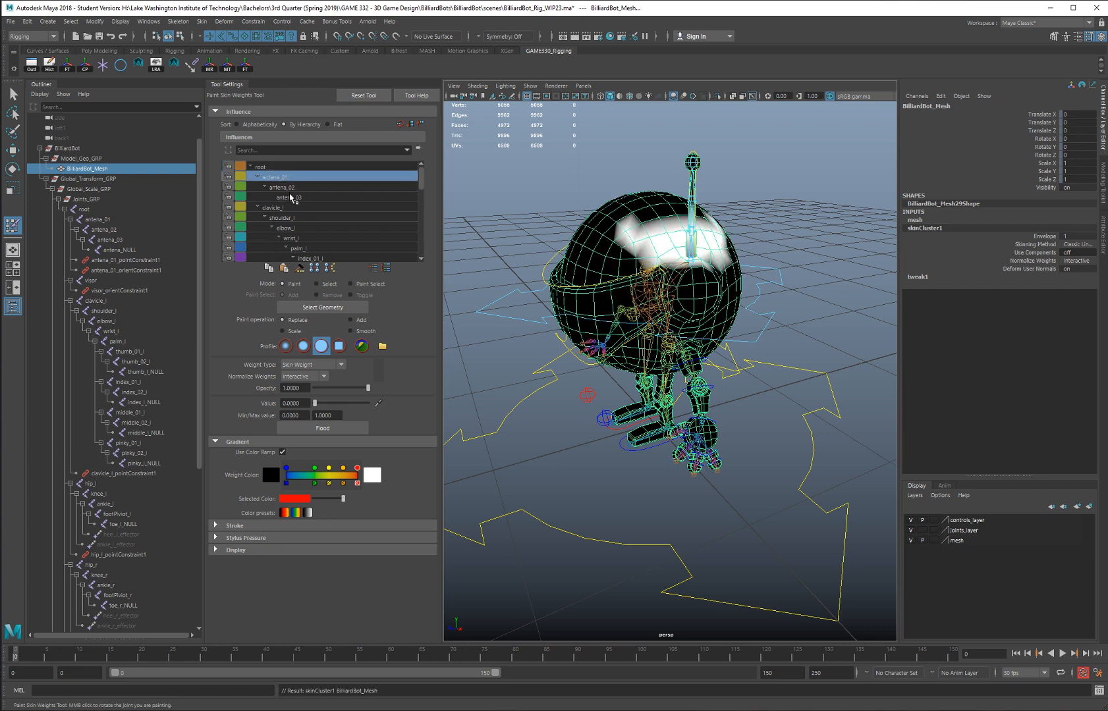
{"action": "left_click", "coordinate": [290, 187]}
{"action": "left_click", "coordinate": [293, 199]}
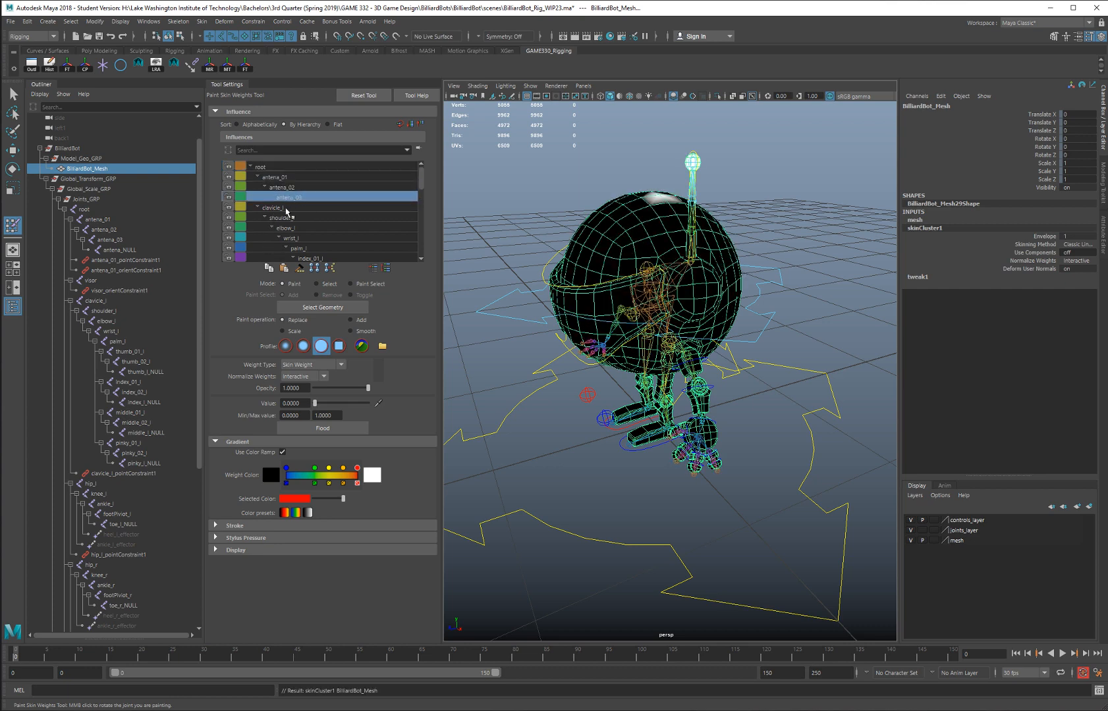
Step: Review the left arm's weights through the clavicle_l, shoulder_l, elbow_l and wrist_l influences
{"action": "left_click", "coordinate": [298, 208]}
{"action": "left_click_drag", "start_coordinate": [598, 180], "coordinate": [628, 162], "text": "alt"}
{"action": "left_click", "coordinate": [283, 218]}
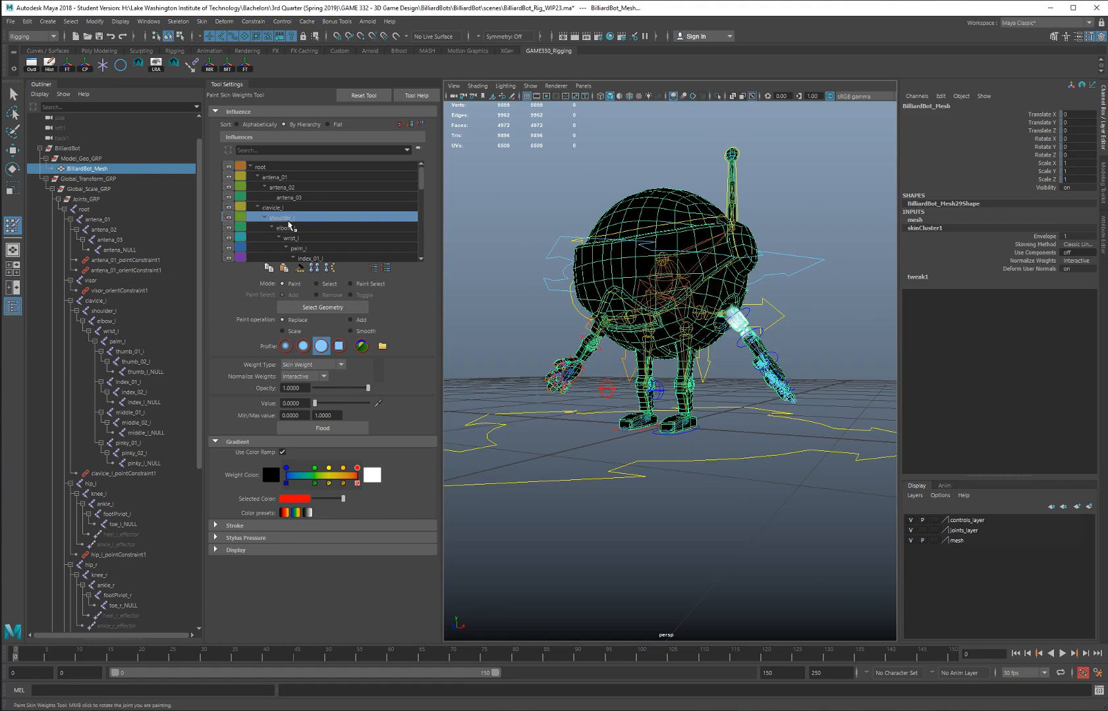
{"action": "left_click", "coordinate": [291, 230]}
{"action": "left_click", "coordinate": [298, 239]}
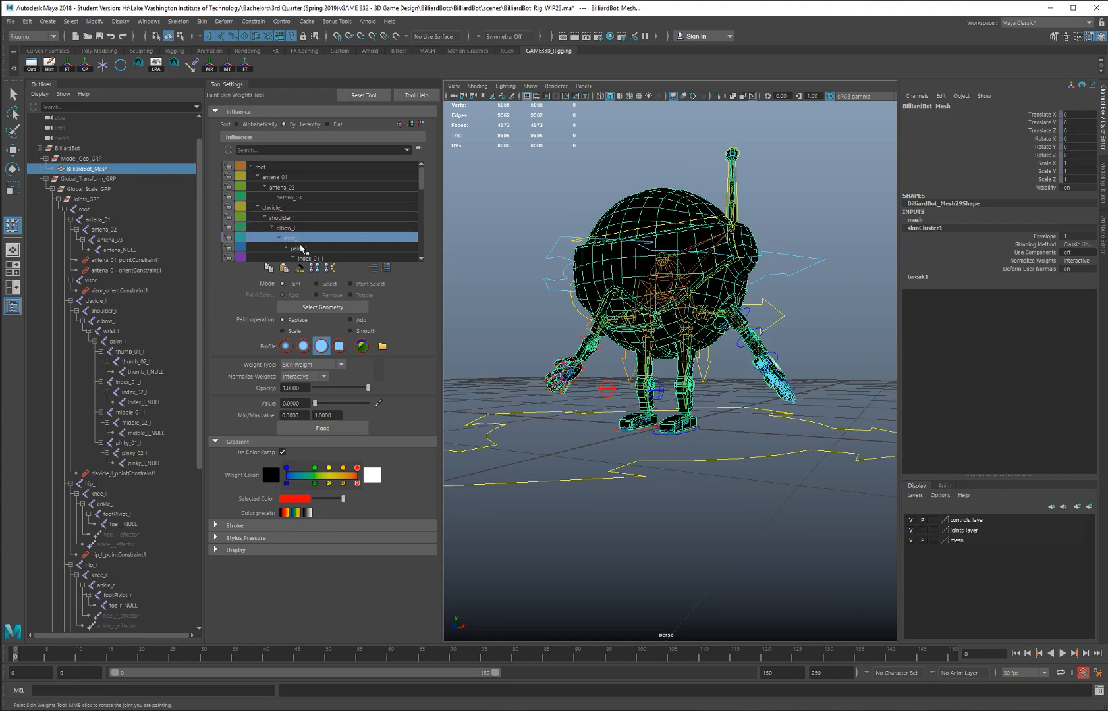
Step: Check the left hand's weights for the palm_l influence and its index, middle, pinky and thumb joints
{"action": "scroll", "coordinate": [634, 240], "scroll_direction": "down", "scroll_amount": 5}
{"action": "scroll", "coordinate": [321, 223], "scroll_direction": "down", "scroll_amount": 2}
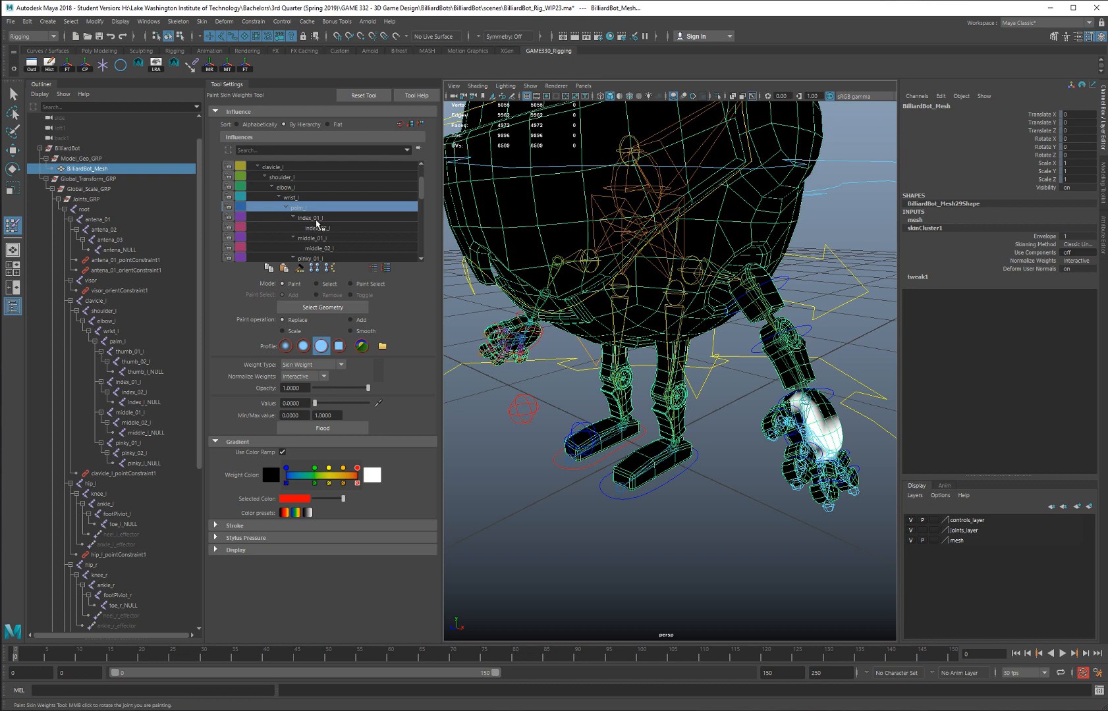
{"action": "left_click", "coordinate": [321, 218]}
{"action": "left_click", "coordinate": [323, 237]}
{"action": "left_click", "coordinate": [326, 248]}
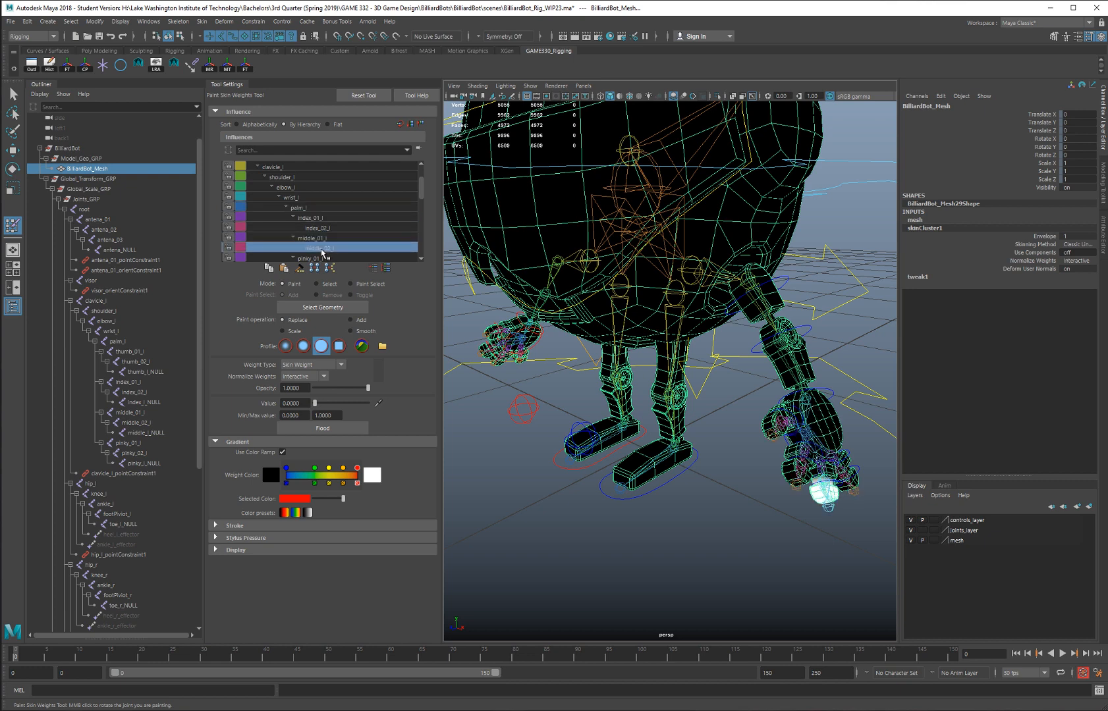
{"action": "scroll", "coordinate": [329, 235], "scroll_direction": "down", "scroll_amount": 2}
{"action": "left_click", "coordinate": [315, 240]}
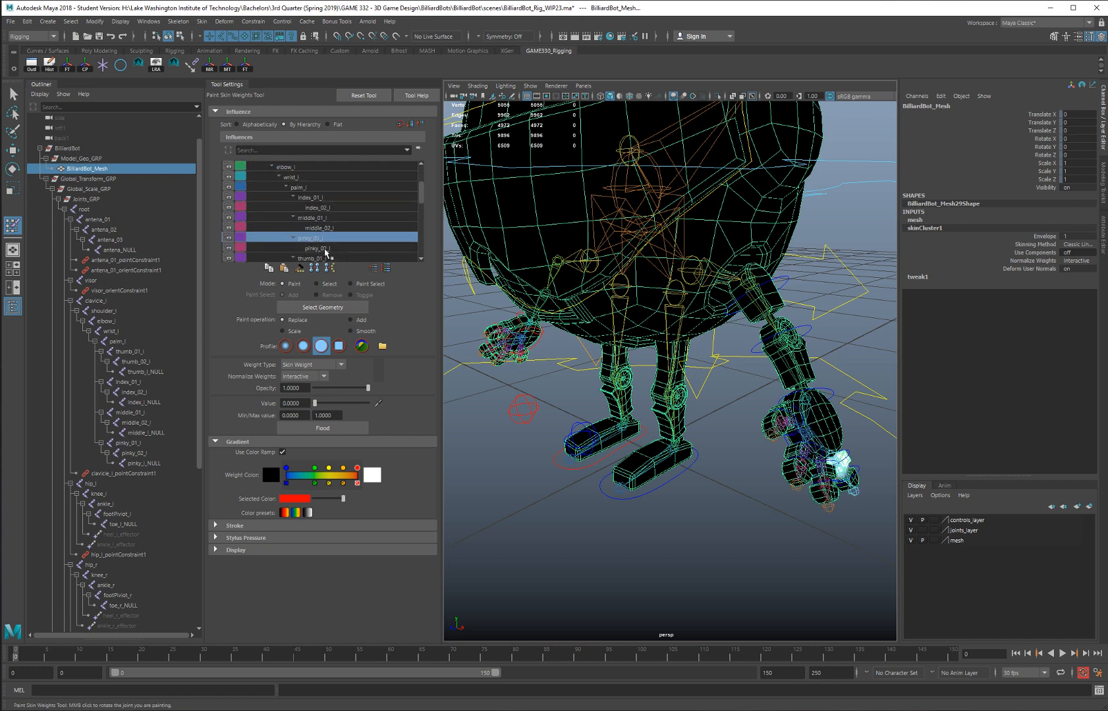
{"action": "left_click", "coordinate": [326, 249]}
{"action": "scroll", "coordinate": [329, 253], "scroll_direction": "down", "scroll_amount": 2}
{"action": "left_click", "coordinate": [329, 248]}
{"action": "scroll", "coordinate": [326, 245], "scroll_direction": "down", "scroll_amount": 2}
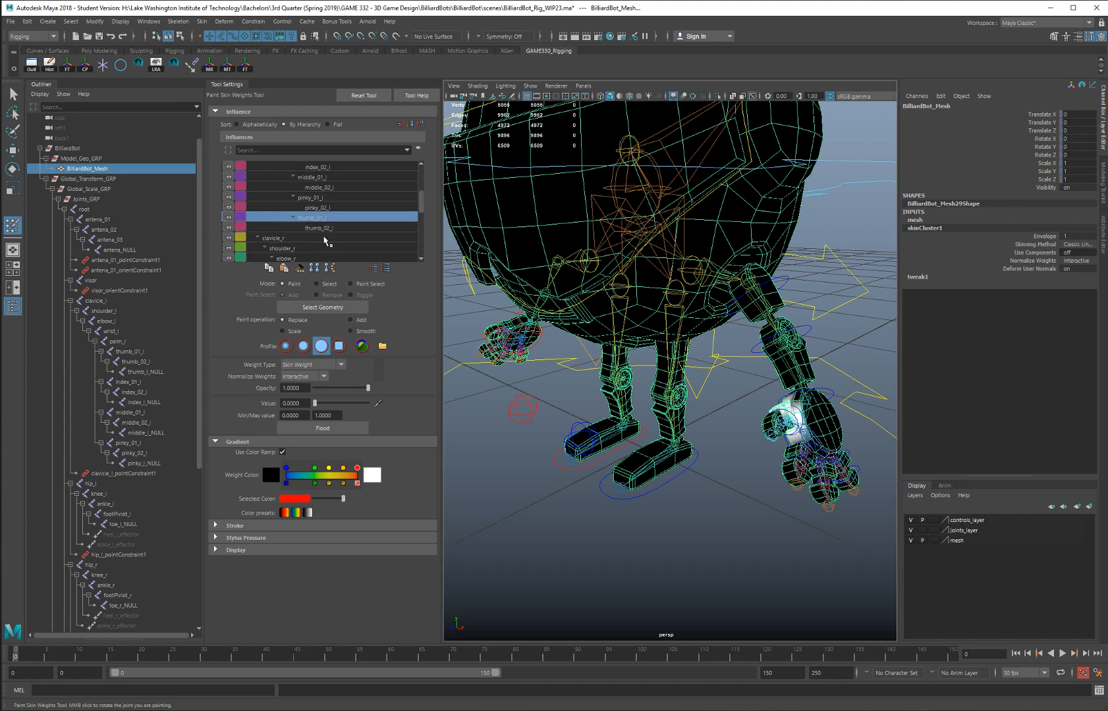
Step: Examine the right hand's weights for the index_01_r and index_02_r influences
{"action": "scroll", "coordinate": [314, 246], "scroll_direction": "down", "scroll_amount": 7}
{"action": "left_click", "coordinate": [323, 218]}
{"action": "left_click", "coordinate": [343, 228]}
{"action": "scroll", "coordinate": [531, 210], "scroll_direction": "down", "scroll_amount": 8}
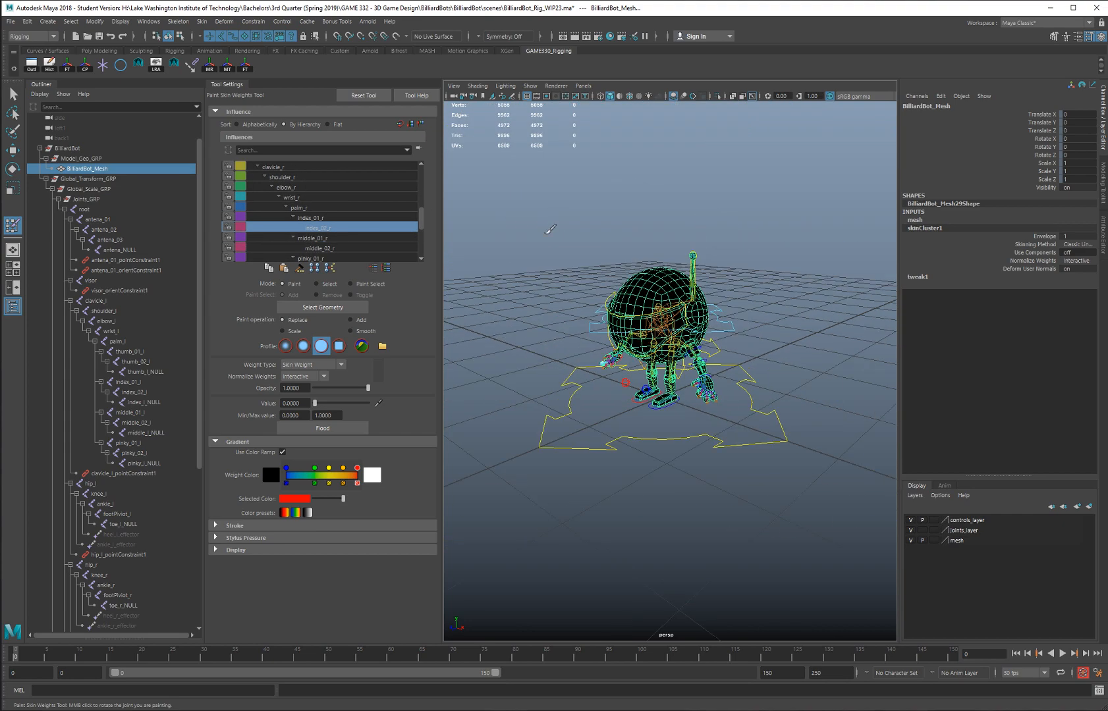
{"action": "left_click_drag", "start_coordinate": [554, 228], "coordinate": [598, 230], "text": "alt"}
{"action": "scroll", "coordinate": [598, 230], "scroll_direction": "up", "scroll_amount": 10}
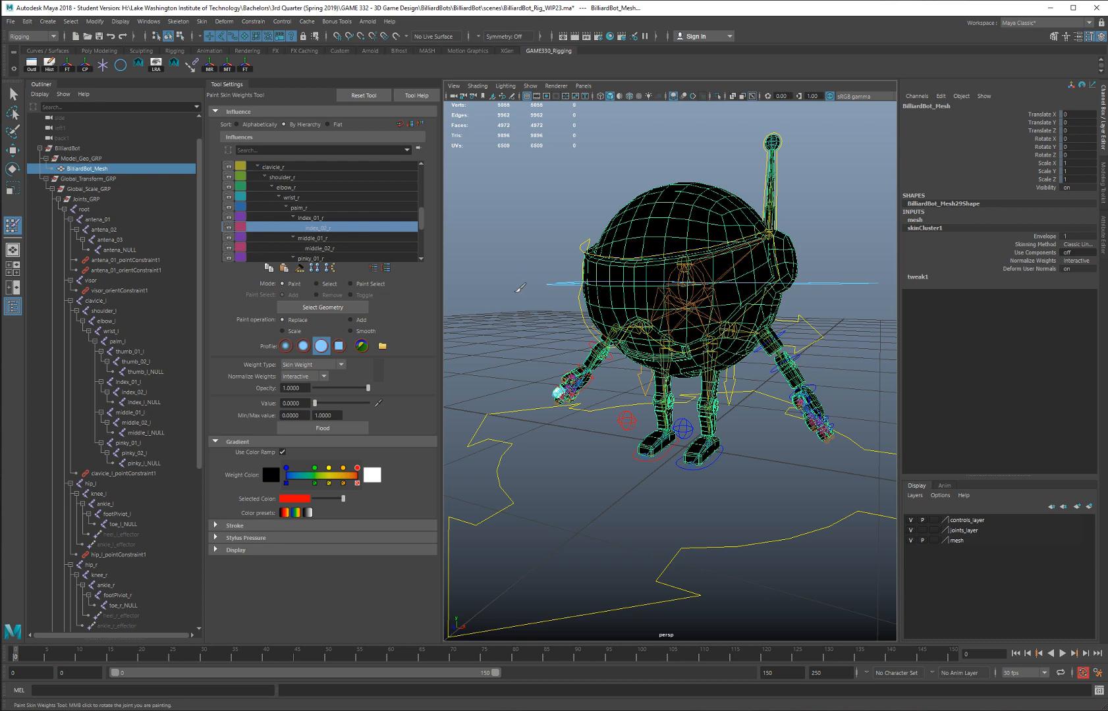
{"action": "left_click_drag", "start_coordinate": [519, 287], "coordinate": [500, 293], "text": "alt"}
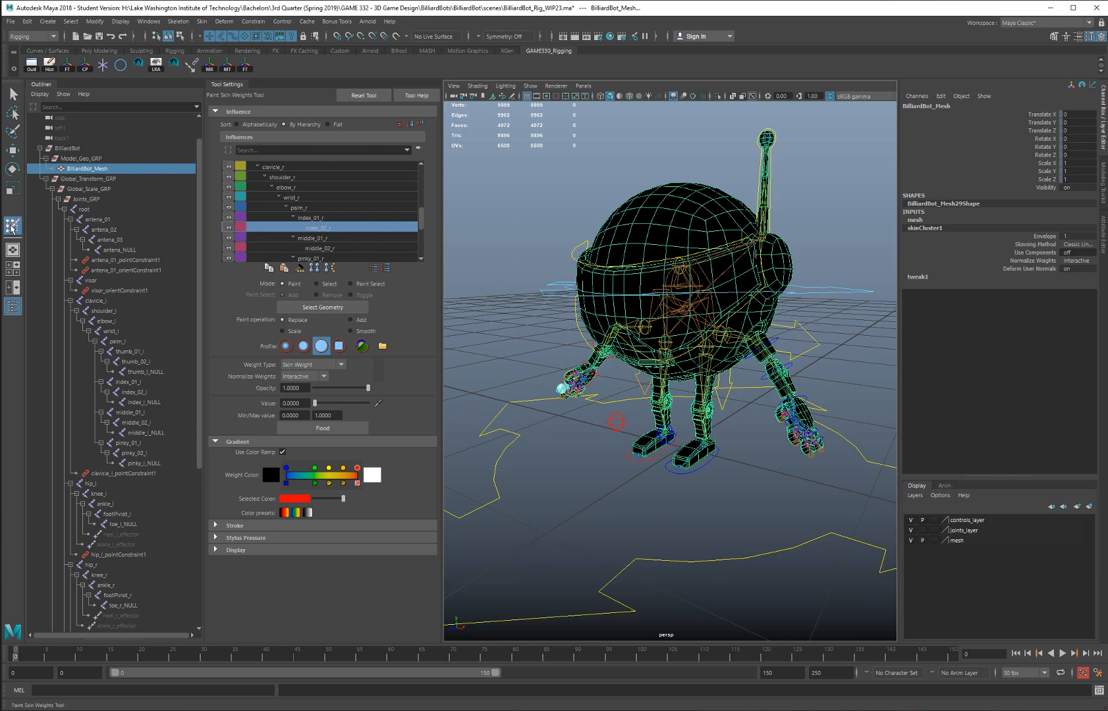
Step: Move ctrl_COG vertically to test how the bound mesh deforms, and reset its Translate Y to 0
{"action": "left_click", "coordinate": [12, 94]}
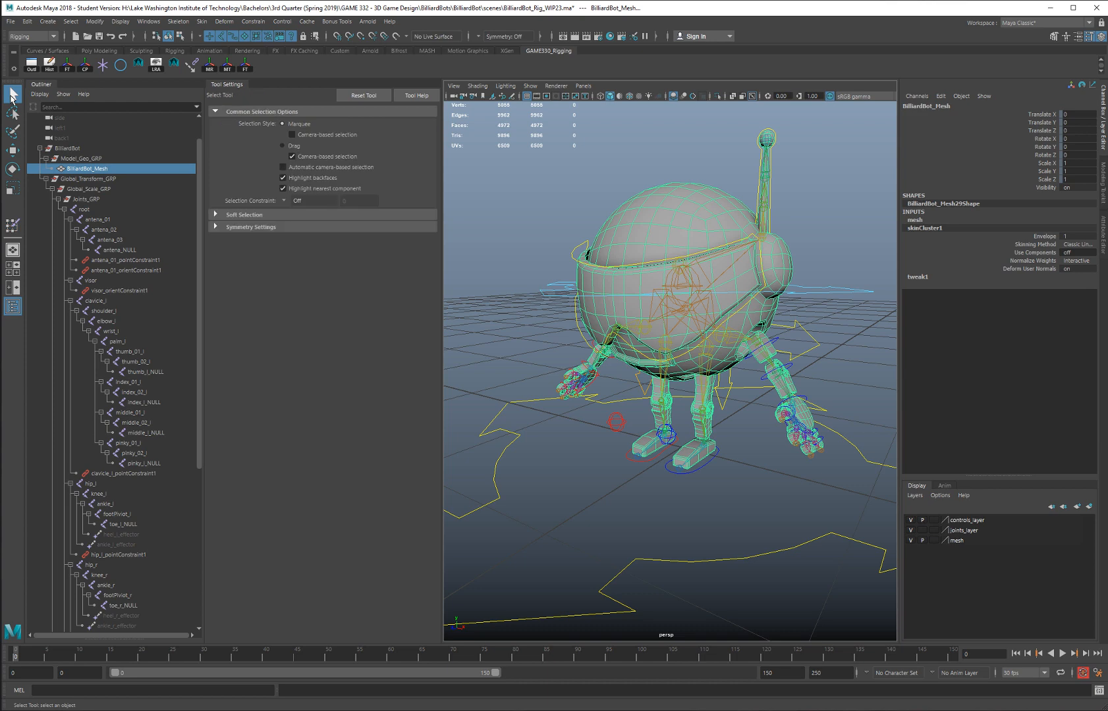
{"action": "left_click", "coordinate": [557, 283]}
{"action": "key", "text": "w"}
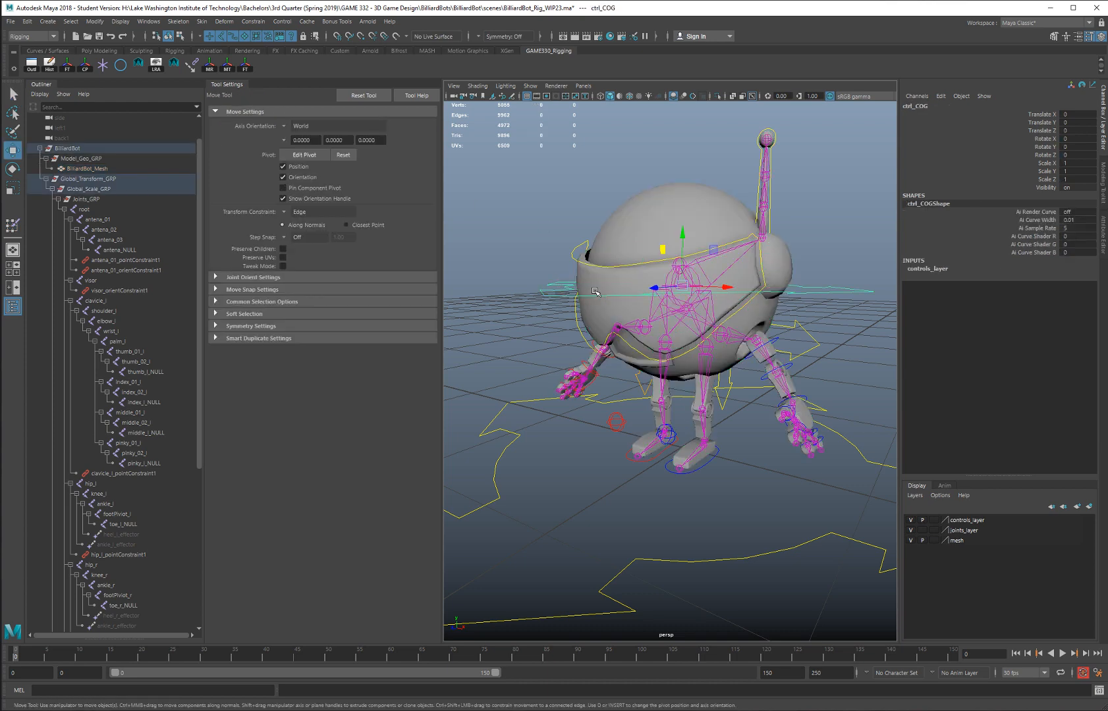
{"action": "left_click_drag", "start_coordinate": [596, 292], "coordinate": [665, 268], "text": "alt"}
{"action": "right_click_drag", "start_coordinate": [665, 269], "coordinate": [670, 369], "text": "alt"}
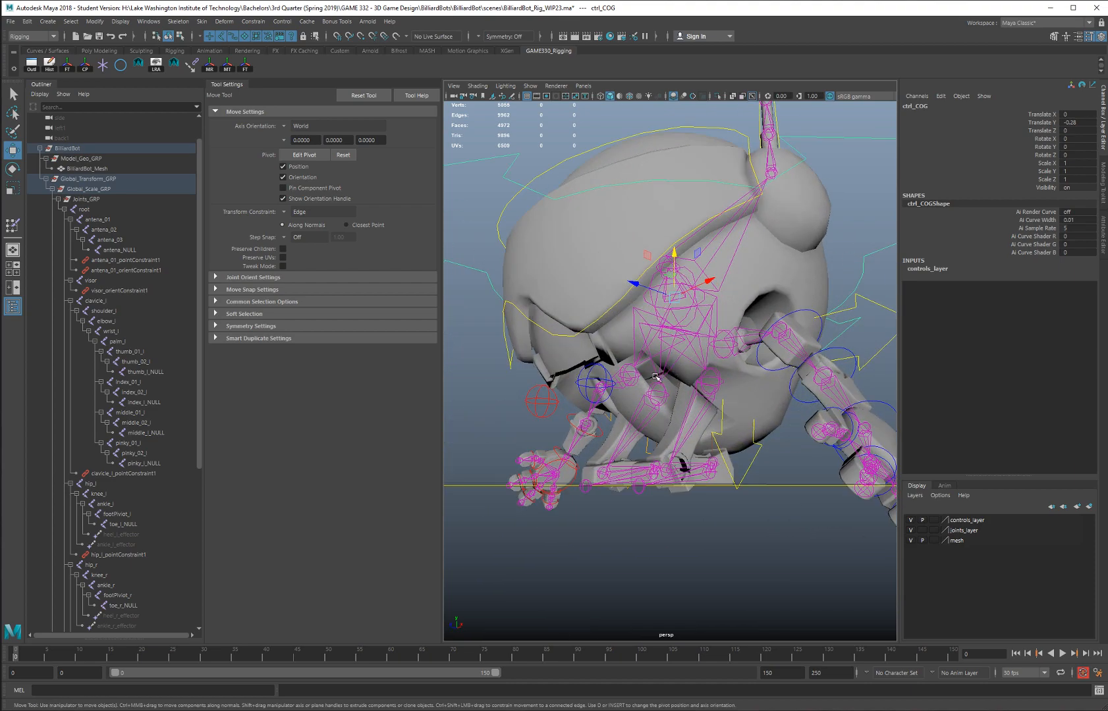
{"action": "left_click_drag", "start_coordinate": [656, 377], "coordinate": [643, 395], "text": "alt"}
{"action": "left_click_drag", "start_coordinate": [672, 257], "coordinate": [656, 199]}
{"action": "left_click", "coordinate": [1072, 123]}
{"action": "type", "text": "0"}
{"action": "key", "text": "Return"}
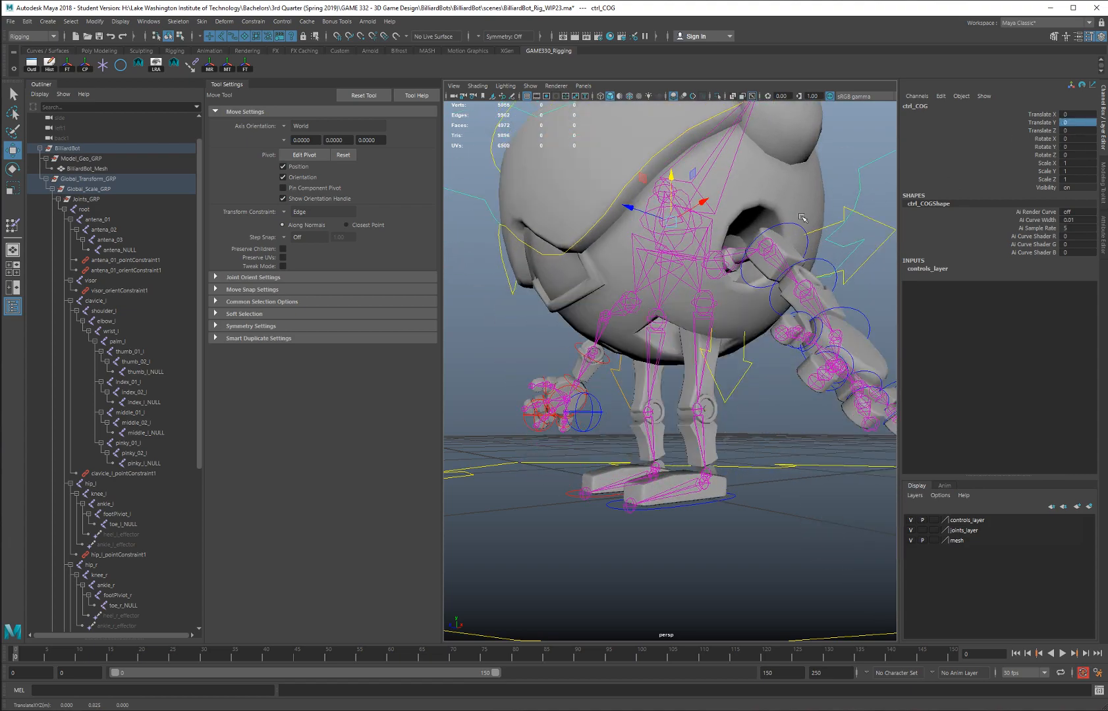
Step: Try rotating ctrl_COG to test the body deformation and undo the rotation
{"action": "right_click_drag", "start_coordinate": [802, 218], "coordinate": [659, 244], "text": "alt"}
{"action": "key", "text": "e"}
{"action": "left_click_drag", "start_coordinate": [659, 243], "coordinate": [748, 320], "text": "alt"}
{"action": "key", "text": "ctrl+z"}
{"action": "left_click_drag", "start_coordinate": [809, 243], "coordinate": [751, 263], "text": "alt"}
Step: Select ctrl_antena, move it to test the antenna deformation, and undo the move
{"action": "left_click", "coordinate": [724, 225]}
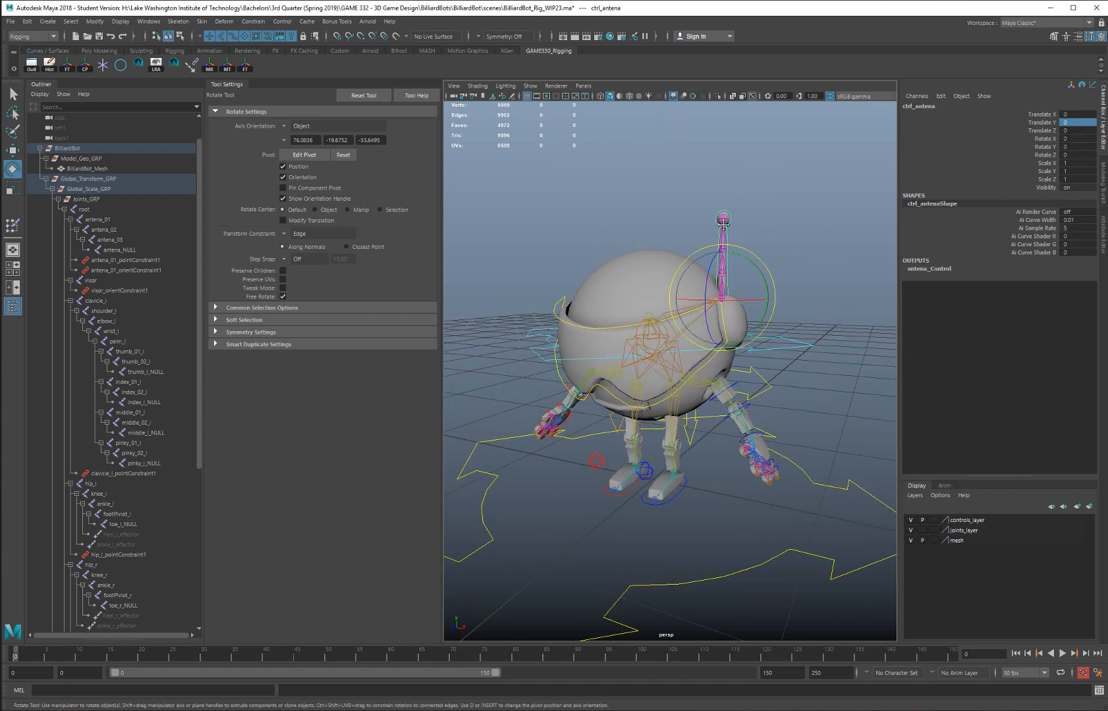
{"action": "middle_click_drag", "start_coordinate": [723, 225], "coordinate": [696, 275], "text": "alt"}
{"action": "right_click_drag", "start_coordinate": [696, 275], "coordinate": [735, 291], "text": "alt"}
{"action": "key", "text": "w"}
{"action": "left_click_drag", "start_coordinate": [699, 297], "coordinate": [730, 257]}
{"action": "key", "text": "ctrl+z"}
{"action": "left_click_drag", "start_coordinate": [792, 335], "coordinate": [755, 293], "text": "alt"}
{"action": "right_click_drag", "start_coordinate": [754, 293], "coordinate": [632, 304], "text": "alt"}
{"action": "middle_click_drag", "start_coordinate": [633, 305], "coordinate": [683, 273], "text": "alt"}
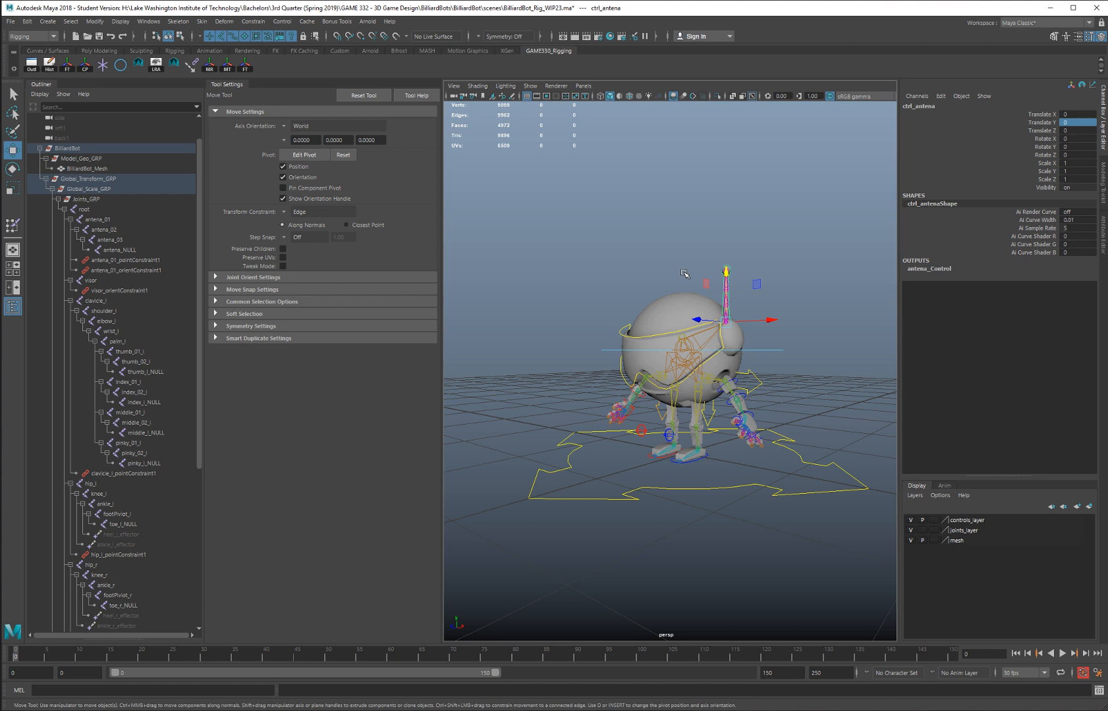
{"action": "scroll", "coordinate": [685, 273], "scroll_direction": "up", "scroll_amount": 5}
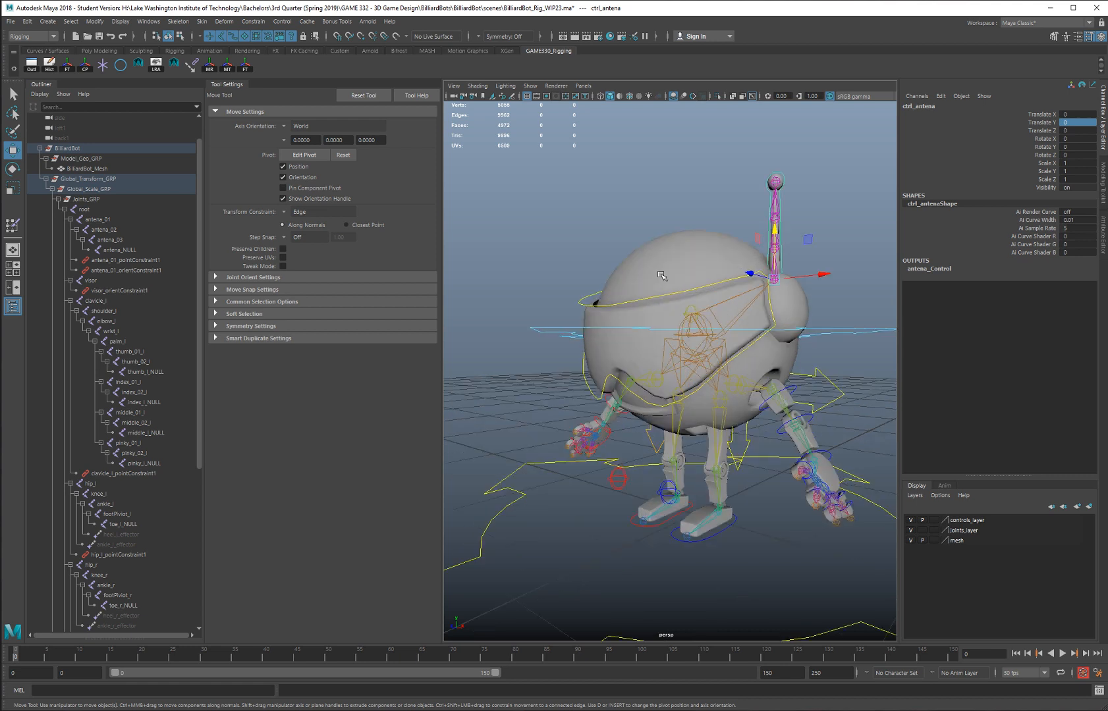
Step: Select BilliardBot_Mesh, reactivate Paint Skin Weights, and display the root influence's weights
{"action": "left_click", "coordinate": [702, 265]}
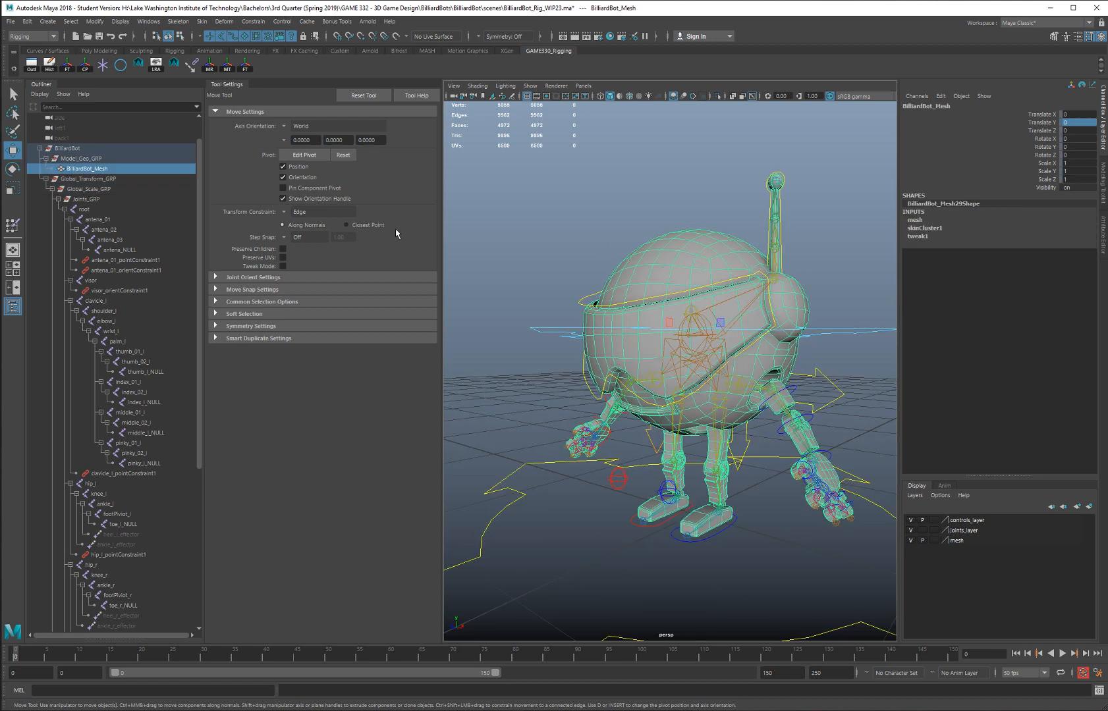
{"action": "left_click", "coordinate": [12, 226]}
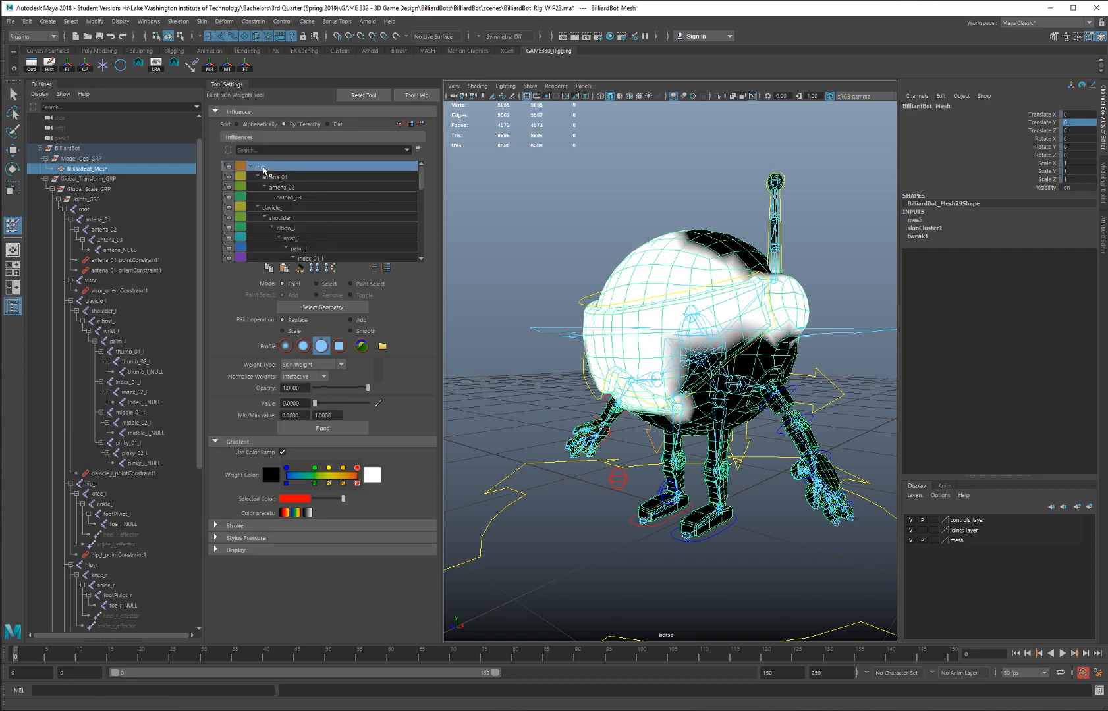
{"action": "left_click", "coordinate": [261, 166]}
{"action": "left_click_drag", "start_coordinate": [652, 191], "coordinate": [679, 190], "text": "alt"}
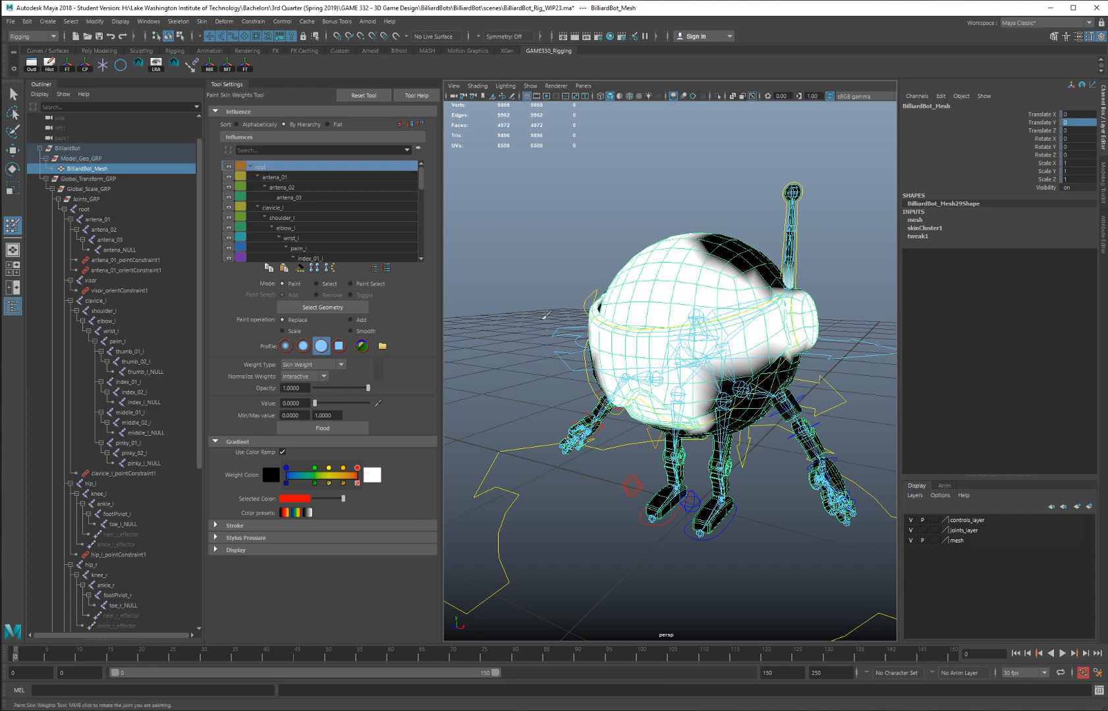
{"action": "mouse_move", "coordinate": [588, 176]}
{"action": "left_mouse_down", "text": "alt"}
{"action": "mouse_move", "coordinate": [563, 210]}
{"action": "mouse_move", "coordinate": [579, 185]}
{"action": "left_mouse_up", "text": "alt"}
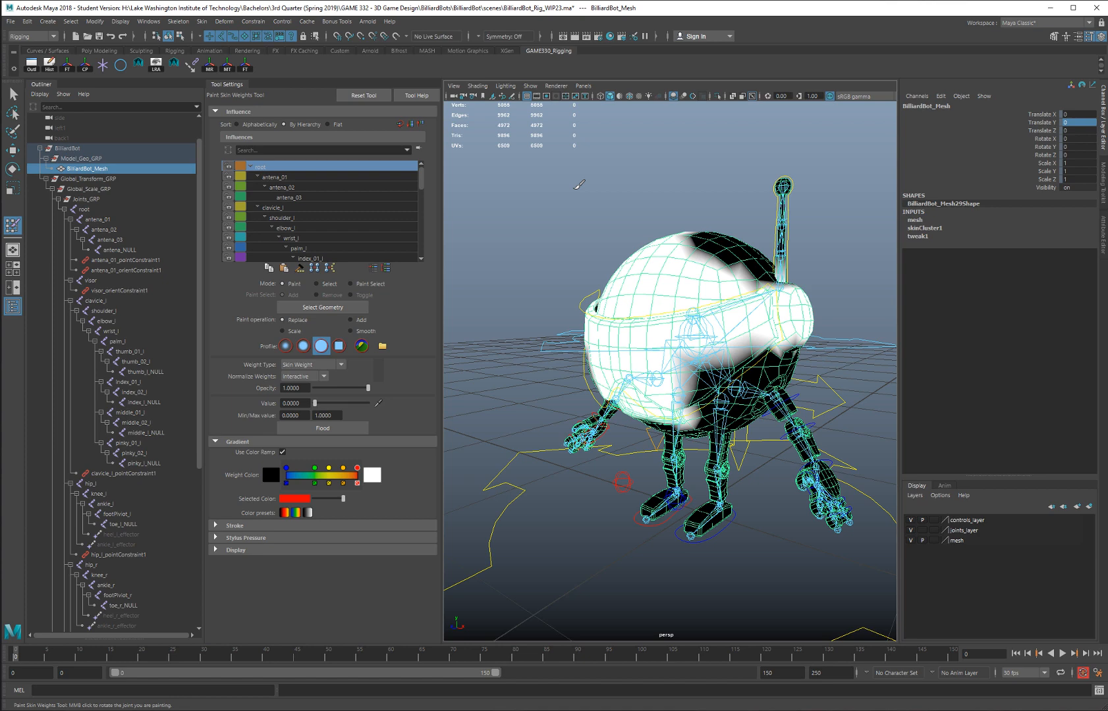
{"action": "left_click_drag", "start_coordinate": [617, 199], "coordinate": [596, 200], "text": "alt"}
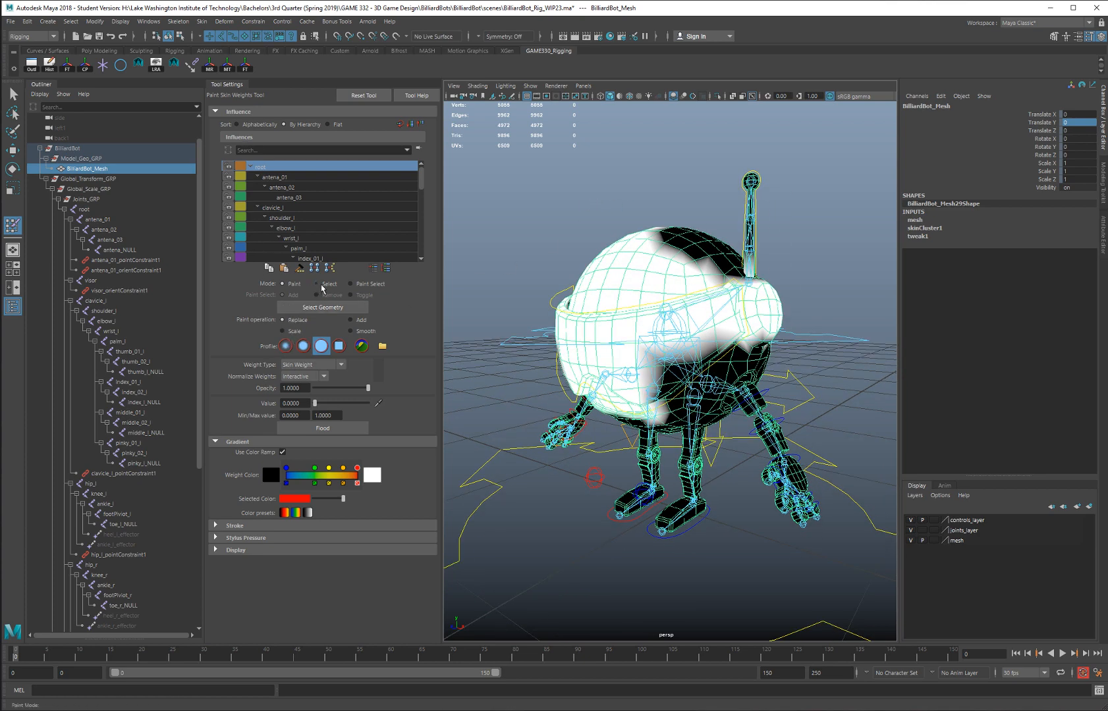
Step: In Select mode, select all of the mesh's vertices and assign them to the root influence with a value of 1
{"action": "left_click", "coordinate": [317, 284]}
{"action": "mouse_move", "coordinate": [586, 202]}
{"action": "left_mouse_down", "text": "alt"}
{"action": "mouse_move", "coordinate": [601, 180]}
{"action": "mouse_move", "coordinate": [656, 178]}
{"action": "mouse_move", "coordinate": [654, 247]}
{"action": "left_mouse_up", "text": "alt"}
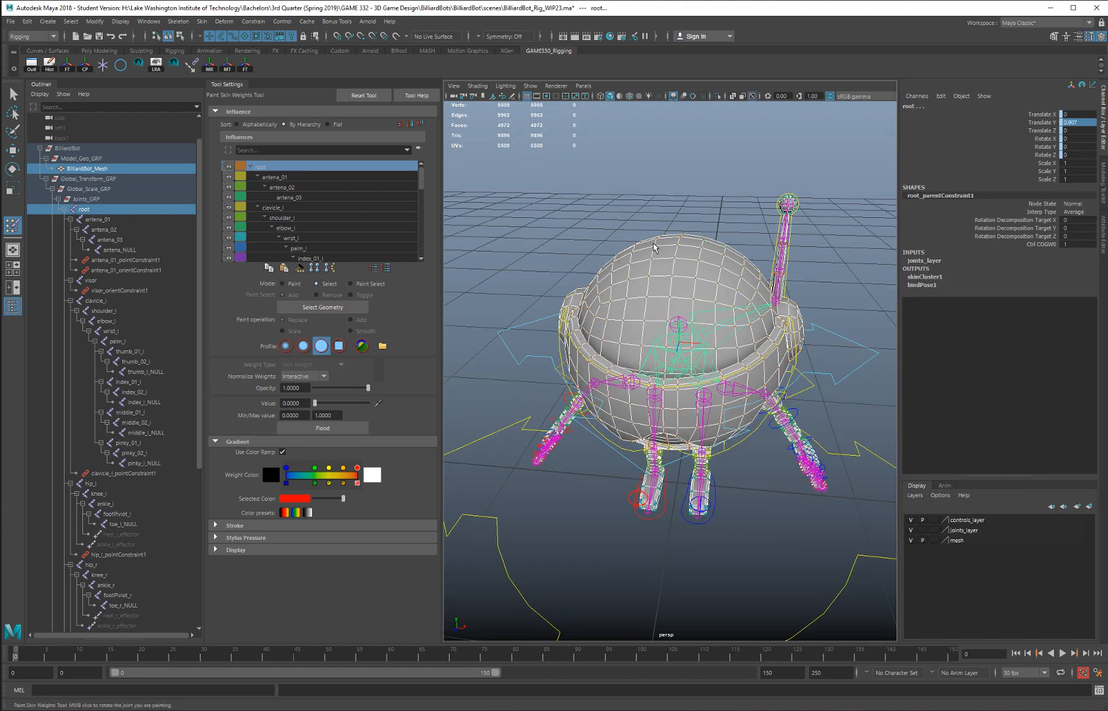
{"action": "left_click", "coordinate": [630, 241]}
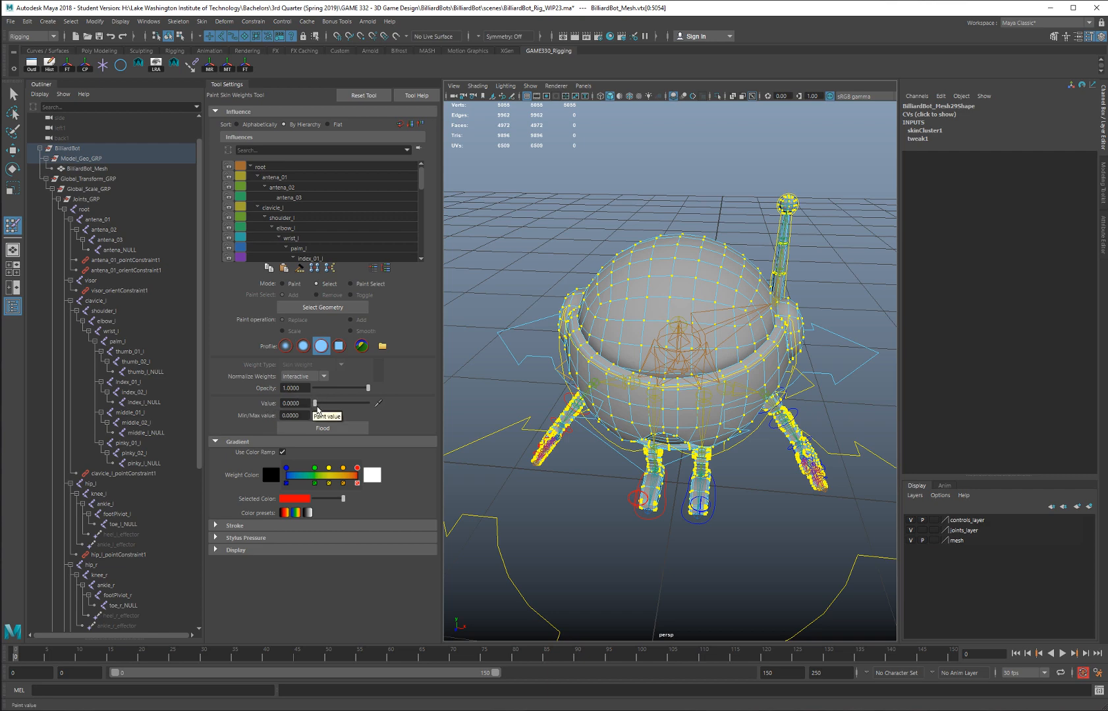
{"action": "left_click_drag", "start_coordinate": [314, 407], "coordinate": [369, 407]}
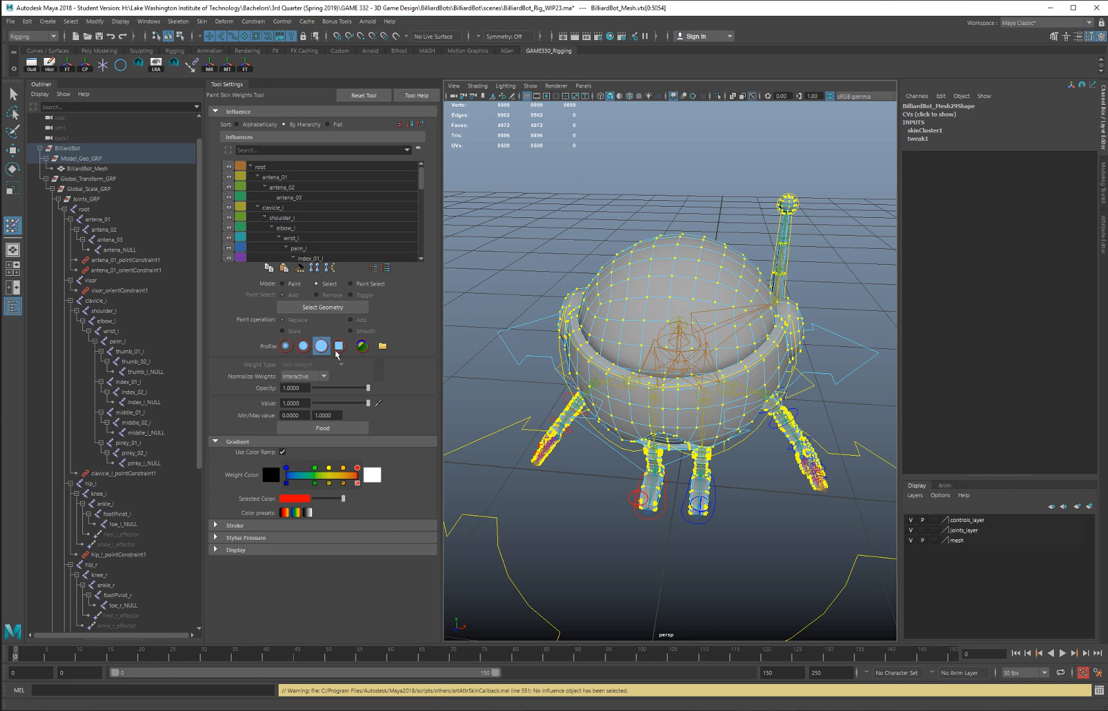
{"action": "left_click", "coordinate": [270, 168]}
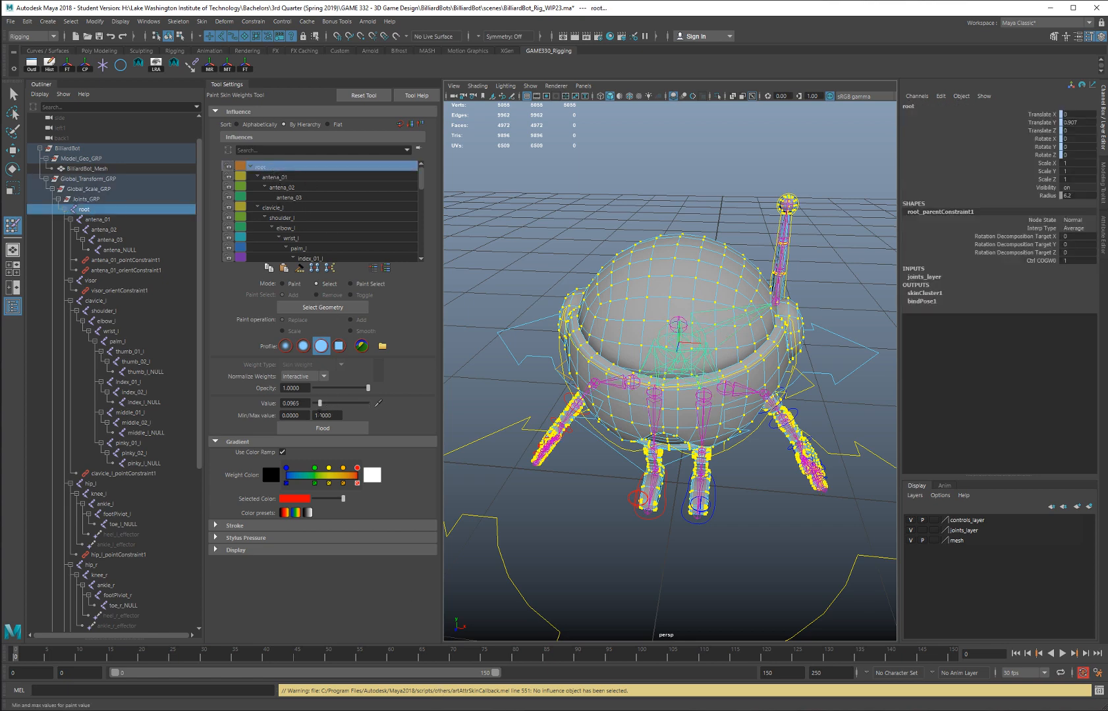
{"action": "left_click", "coordinate": [321, 403]}
{"action": "left_click_drag", "start_coordinate": [322, 406], "coordinate": [434, 403]}
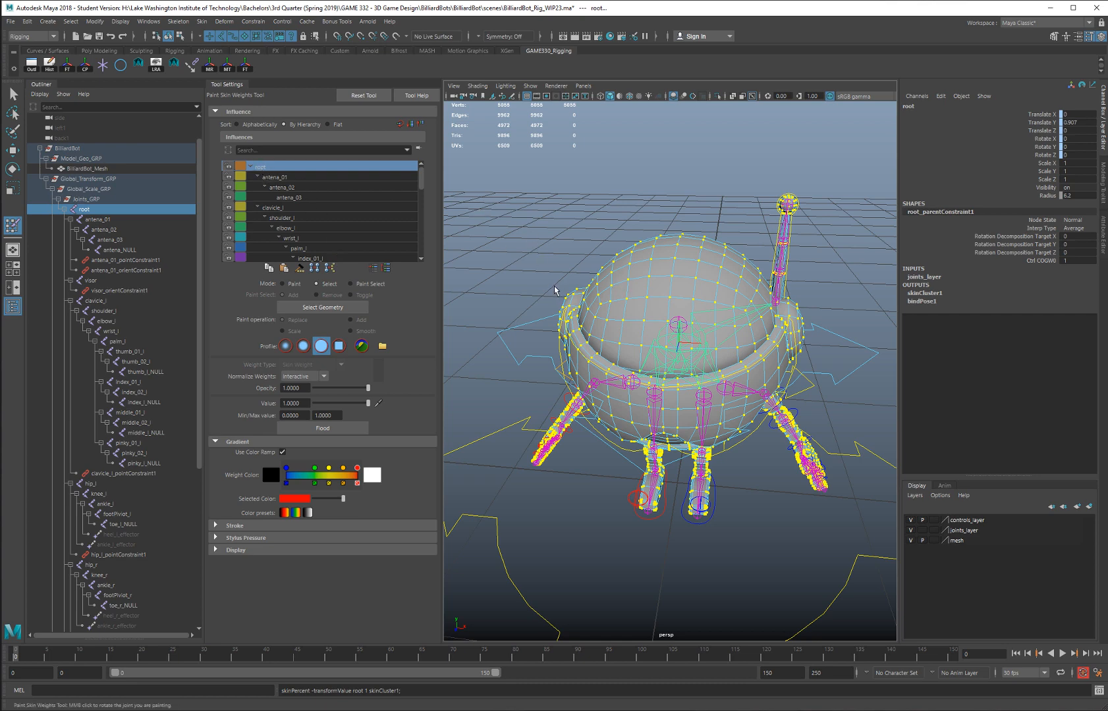
Step: Switch Paint Skin Weights to Paint mode and inspect the weights of the antenna joints, starting with antena_01
{"action": "left_click", "coordinate": [294, 285]}
{"action": "mouse_move", "coordinate": [613, 237]}
{"action": "left_mouse_down", "text": "alt"}
{"action": "mouse_move", "coordinate": [726, 233]}
{"action": "mouse_move", "coordinate": [550, 245]}
{"action": "left_mouse_up", "text": "alt"}
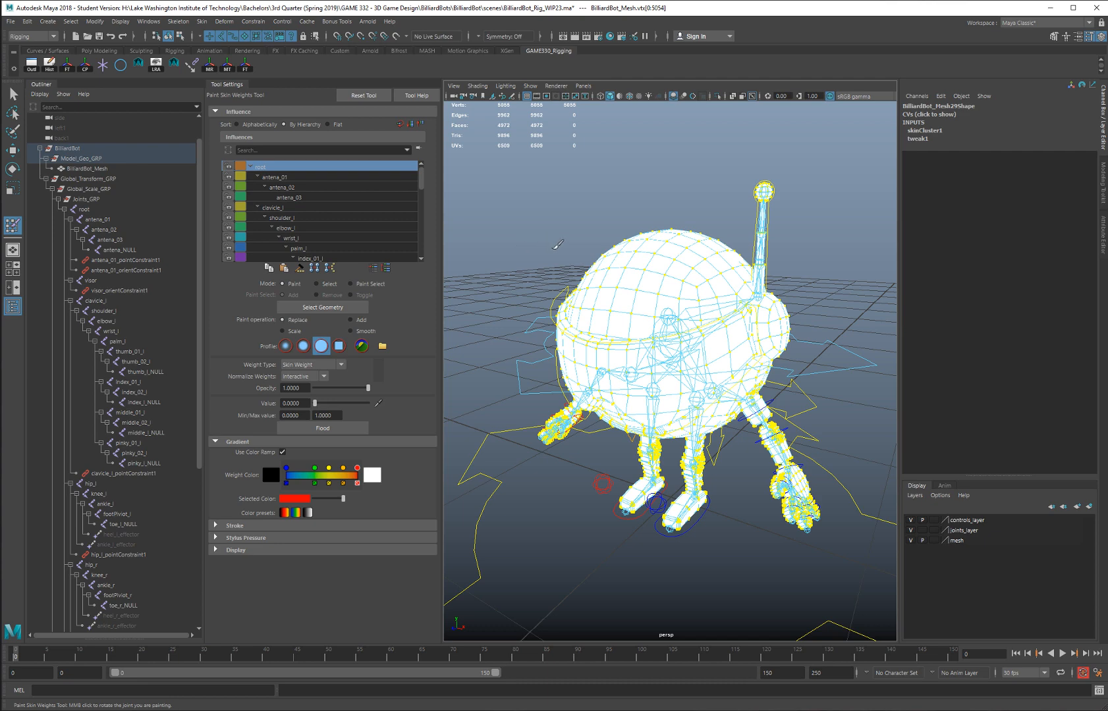
{"action": "left_click", "coordinate": [286, 179]}
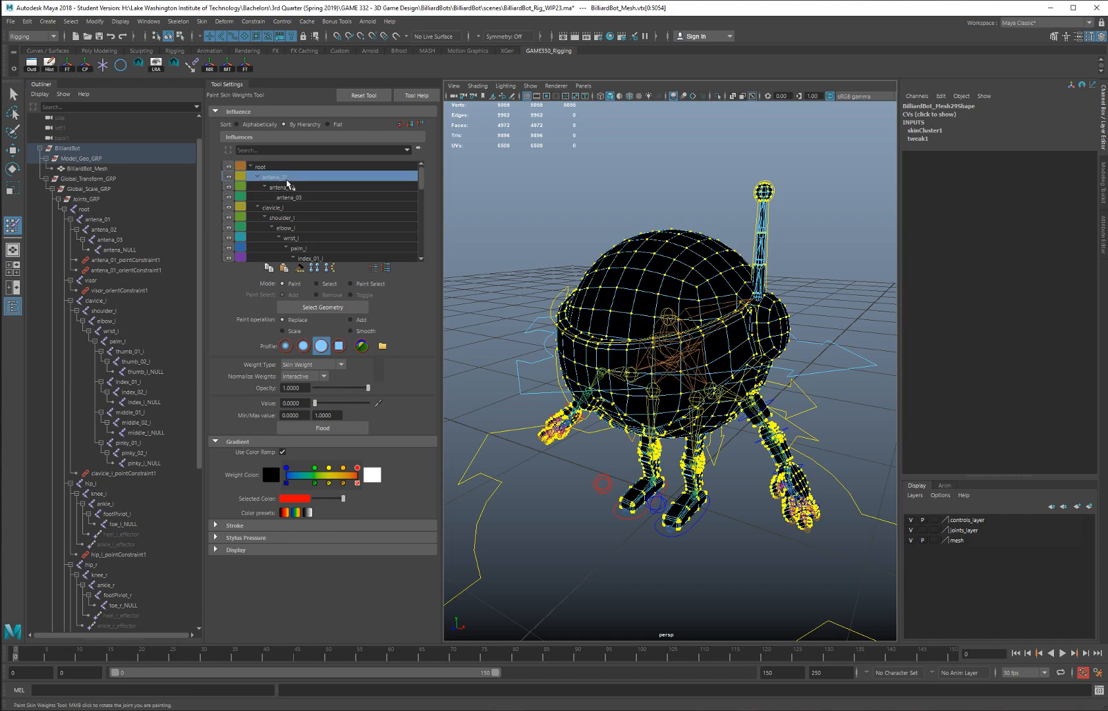
{"action": "left_click_drag", "start_coordinate": [563, 245], "coordinate": [489, 238], "text": "alt"}
{"action": "left_click", "coordinate": [290, 188]}
{"action": "left_click", "coordinate": [293, 198]}
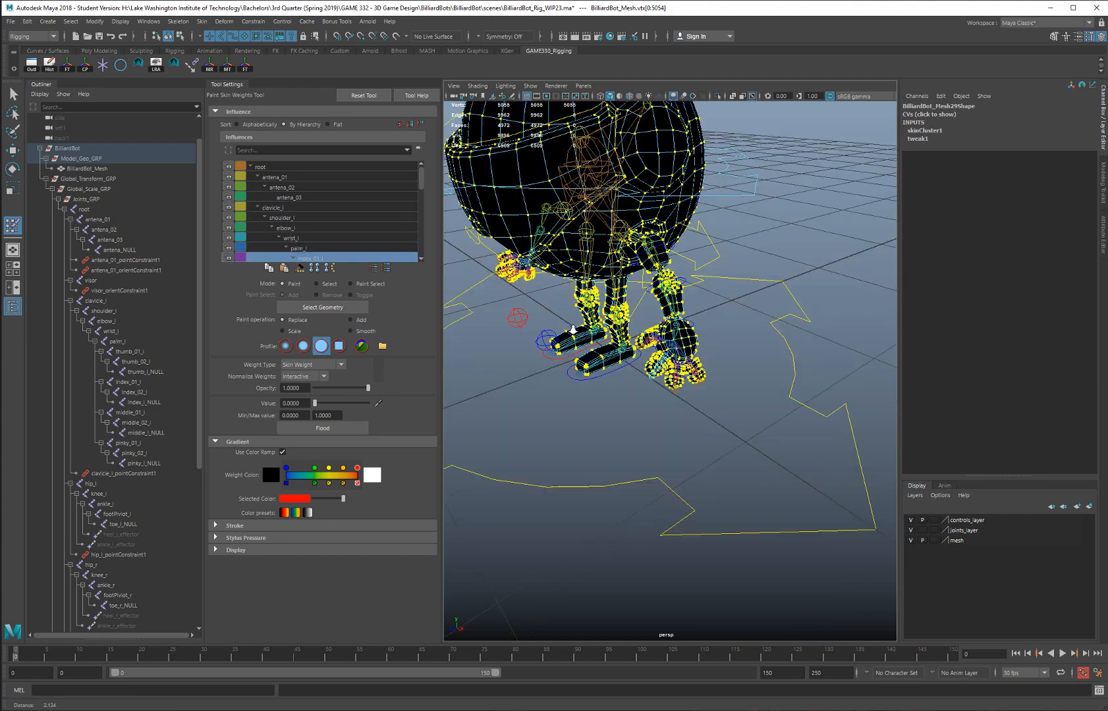
Step: Inspect the hand's weights for the left middle and pinky finger joint influences
{"action": "right_click_drag", "start_coordinate": [573, 330], "coordinate": [684, 395], "text": "alt"}
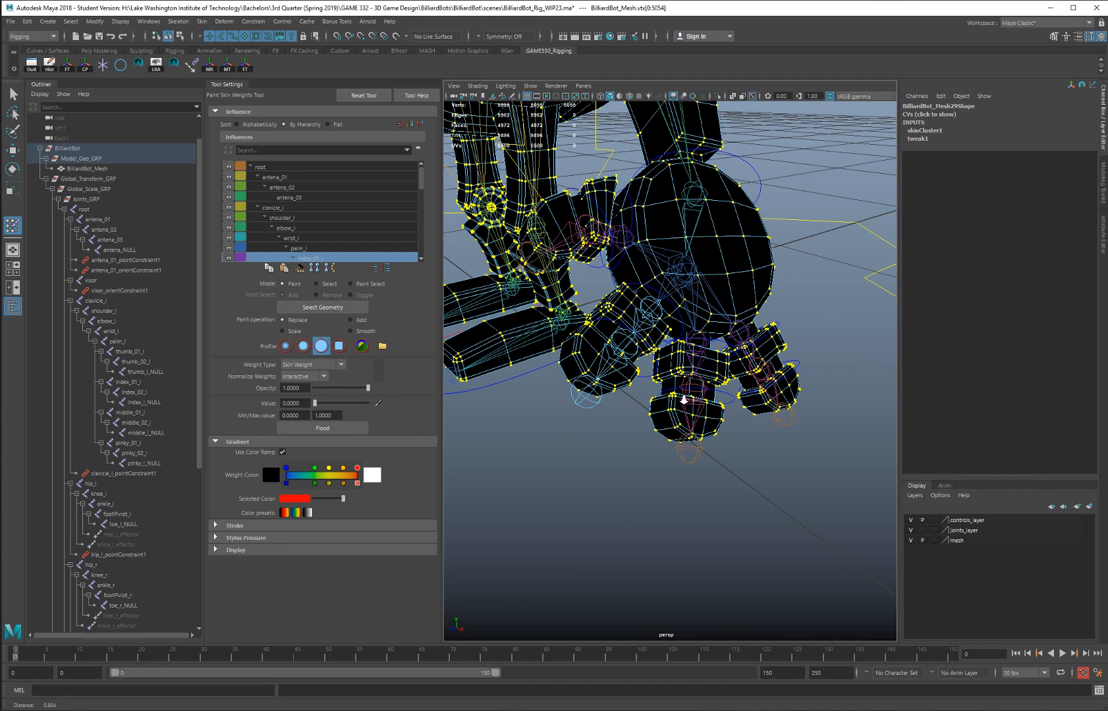
{"action": "left_click_drag", "start_coordinate": [660, 389], "coordinate": [601, 405], "text": "alt"}
{"action": "scroll", "coordinate": [323, 222], "scroll_direction": "down", "scroll_amount": 1}
{"action": "scroll", "coordinate": [322, 222], "scroll_direction": "down", "scroll_amount": 3}
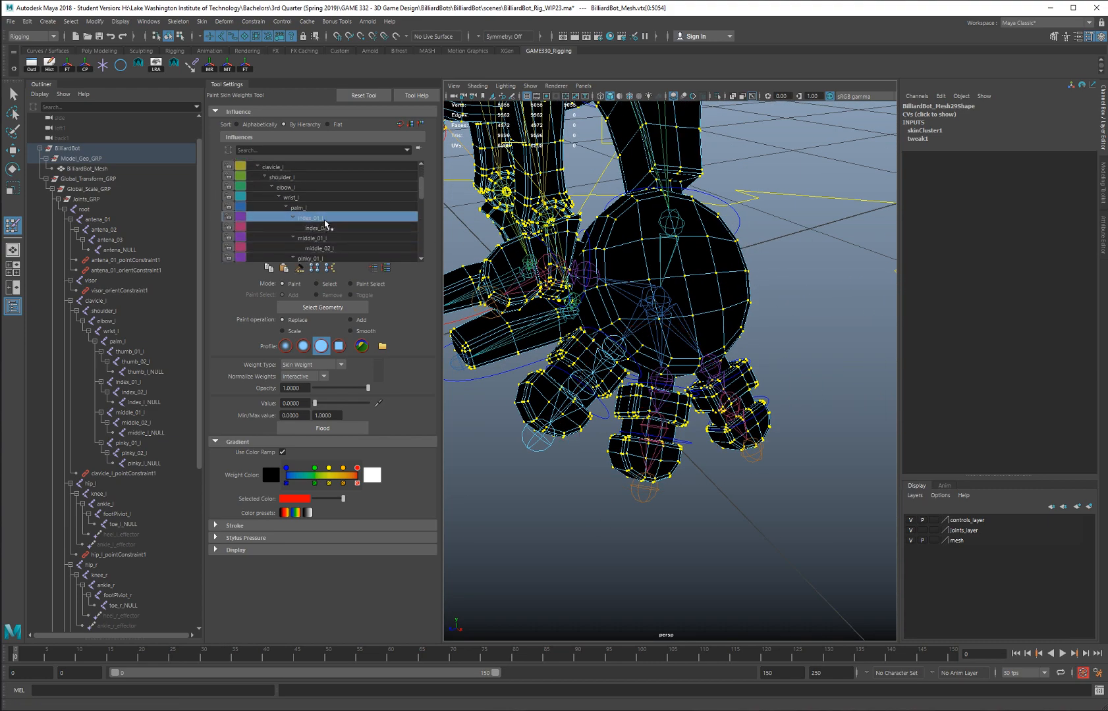
{"action": "left_click", "coordinate": [324, 240]}
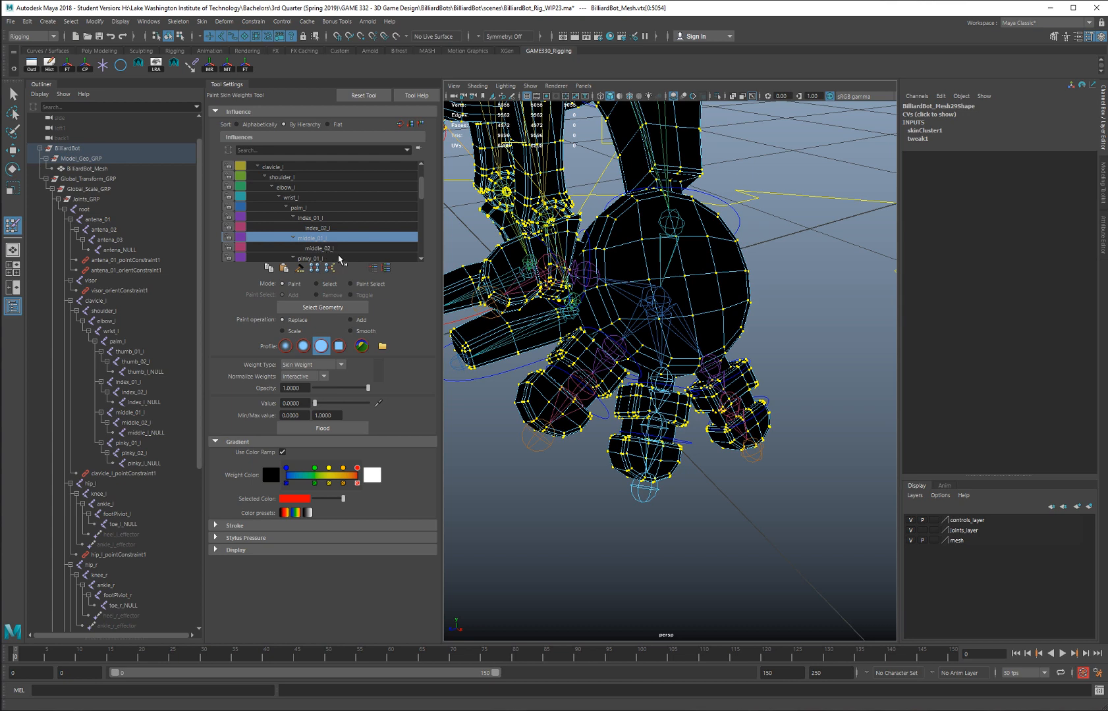
{"action": "left_click", "coordinate": [328, 249]}
{"action": "scroll", "coordinate": [318, 252], "scroll_direction": "down", "scroll_amount": 2}
{"action": "left_click", "coordinate": [324, 241]}
{"action": "scroll", "coordinate": [324, 239], "scroll_direction": "down", "scroll_amount": 1}
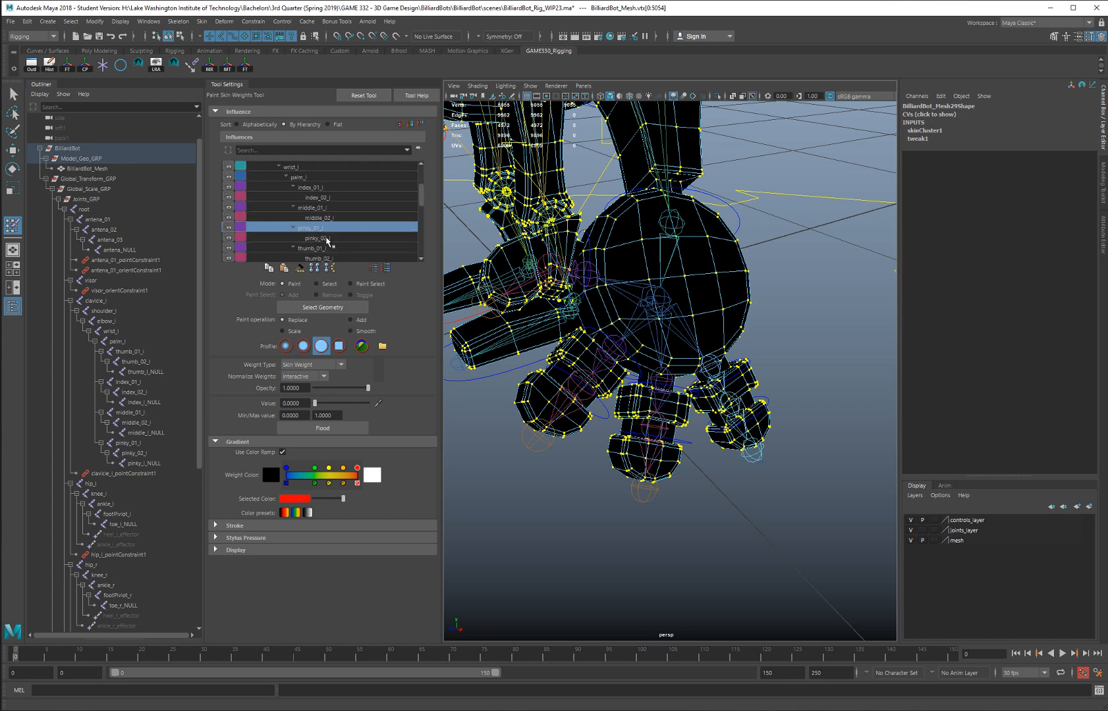
{"action": "left_click", "coordinate": [326, 238]}
{"action": "scroll", "coordinate": [326, 238], "scroll_direction": "up", "scroll_amount": 1}
{"action": "scroll", "coordinate": [328, 242], "scroll_direction": "up", "scroll_amount": 3}
Step: Display the root influence's weights and examine them across the whole robot mesh
{"action": "left_click", "coordinate": [270, 169]}
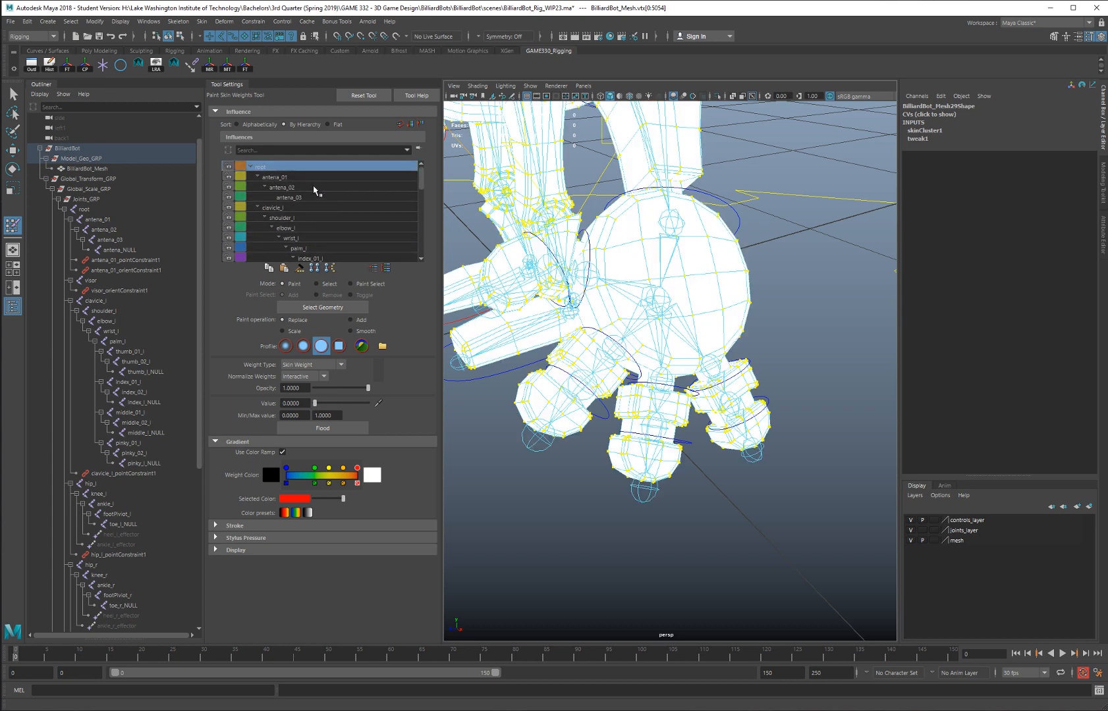
{"action": "left_click_drag", "start_coordinate": [792, 275], "coordinate": [819, 255], "text": "alt"}
{"action": "right_click_drag", "start_coordinate": [819, 254], "coordinate": [638, 243], "text": "alt"}
{"action": "left_click_drag", "start_coordinate": [638, 243], "coordinate": [624, 230], "text": "alt"}
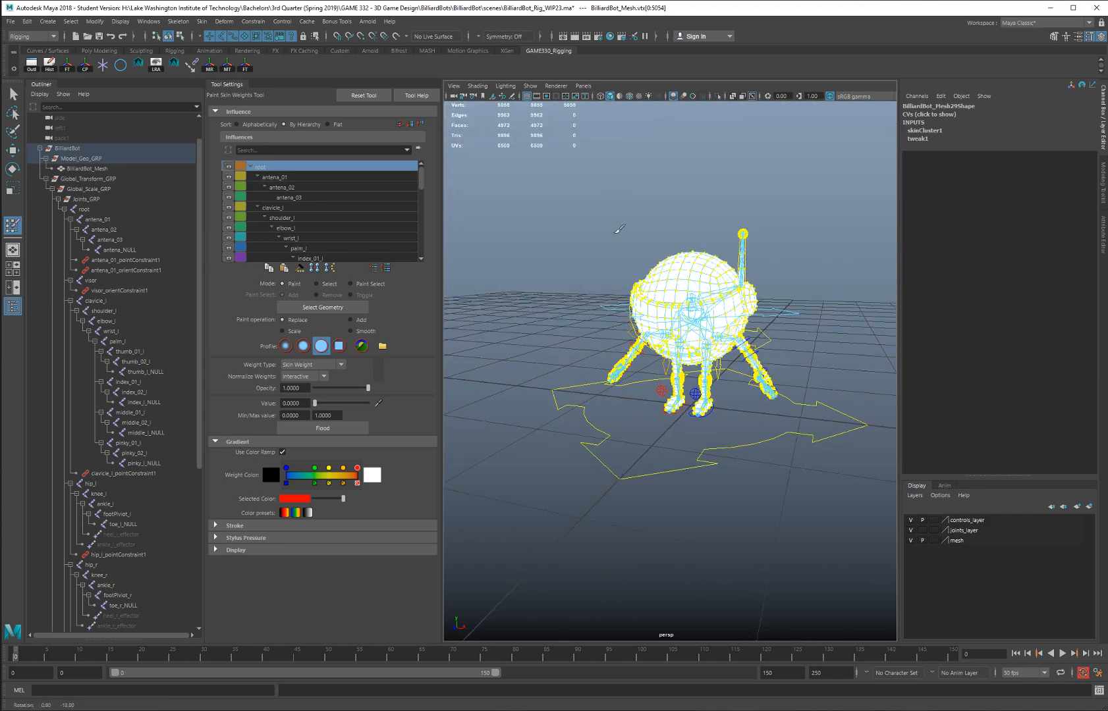
{"action": "right_click_drag", "start_coordinate": [623, 230], "coordinate": [642, 272], "text": "alt"}
{"action": "left_click_drag", "start_coordinate": [642, 271], "coordinate": [530, 290], "text": "alt"}
Step: Select ctrl_COG, move it up about 0.39 to test the body deformation, and undo the move
{"action": "key", "text": "q"}
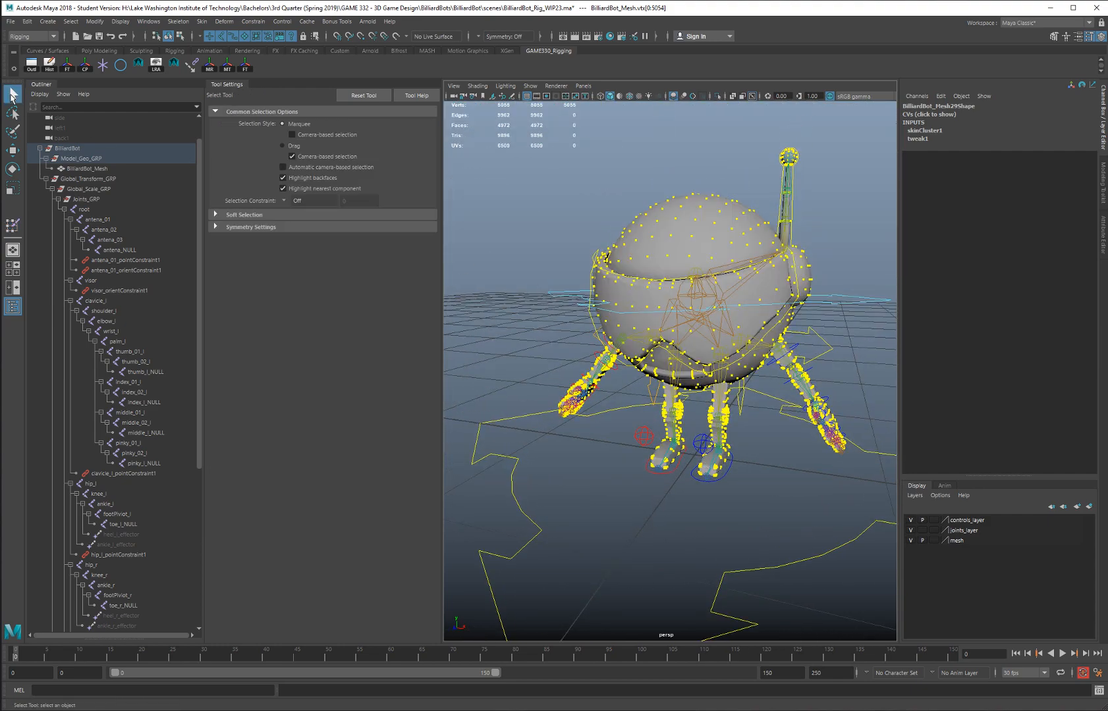
{"action": "left_click", "coordinate": [563, 290]}
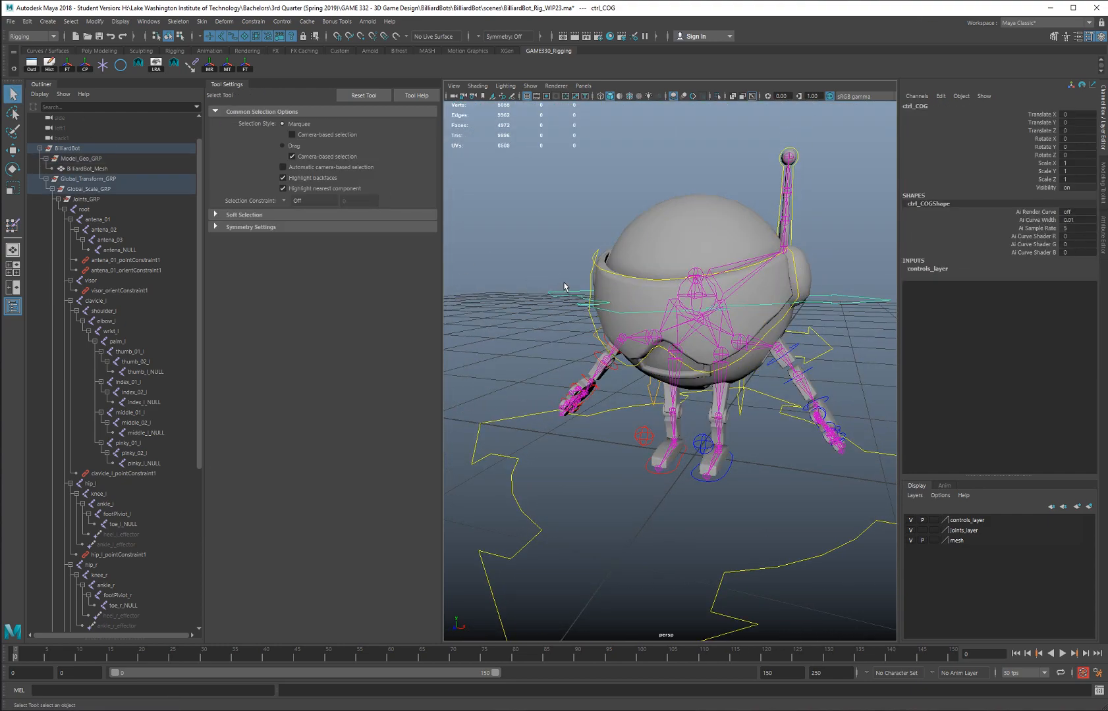
{"action": "key", "text": "w"}
{"action": "left_click_drag", "start_coordinate": [701, 242], "coordinate": [674, 160]}
{"action": "key", "text": "ctrl+z"}
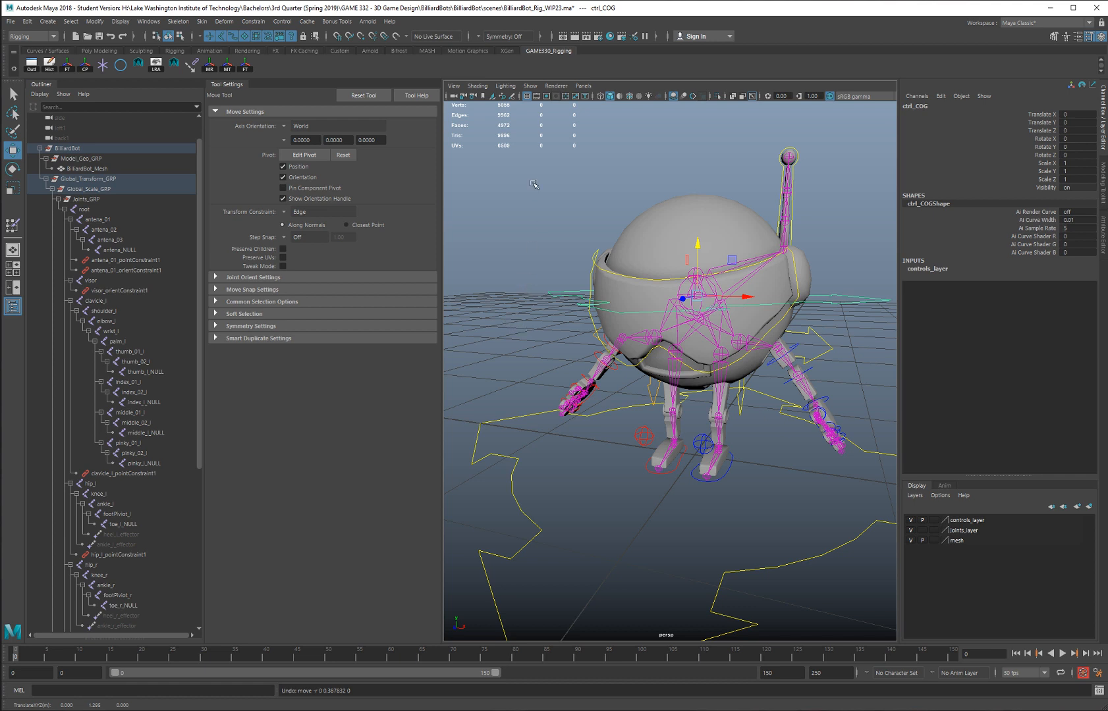
Step: Reactivate Paint Skin Weights on BilliardBot_Mesh in Select mode and clear the vertex selection
{"action": "left_click", "coordinate": [678, 215]}
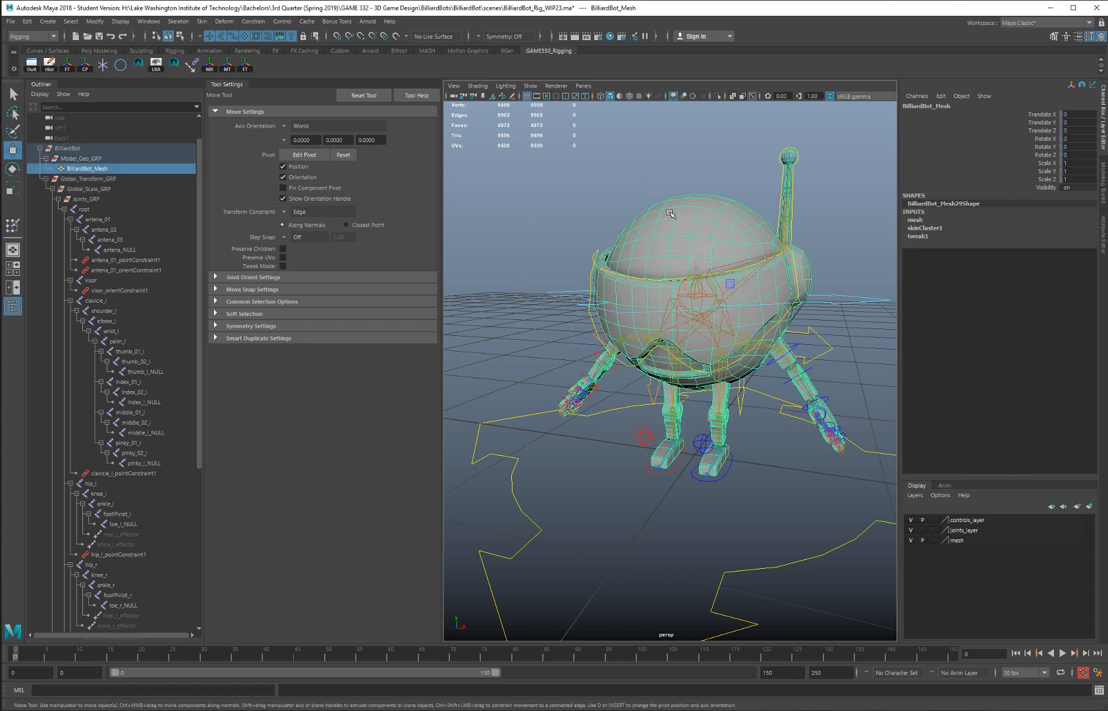
{"action": "left_click", "coordinate": [8, 227]}
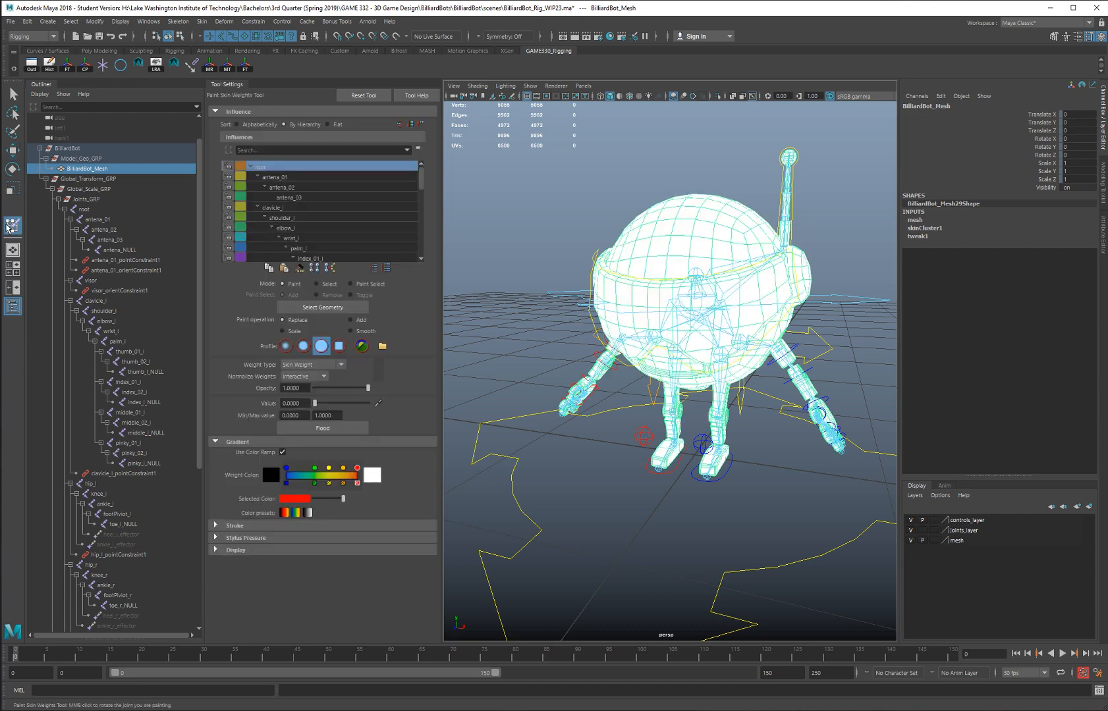
{"action": "left_click", "coordinate": [327, 283]}
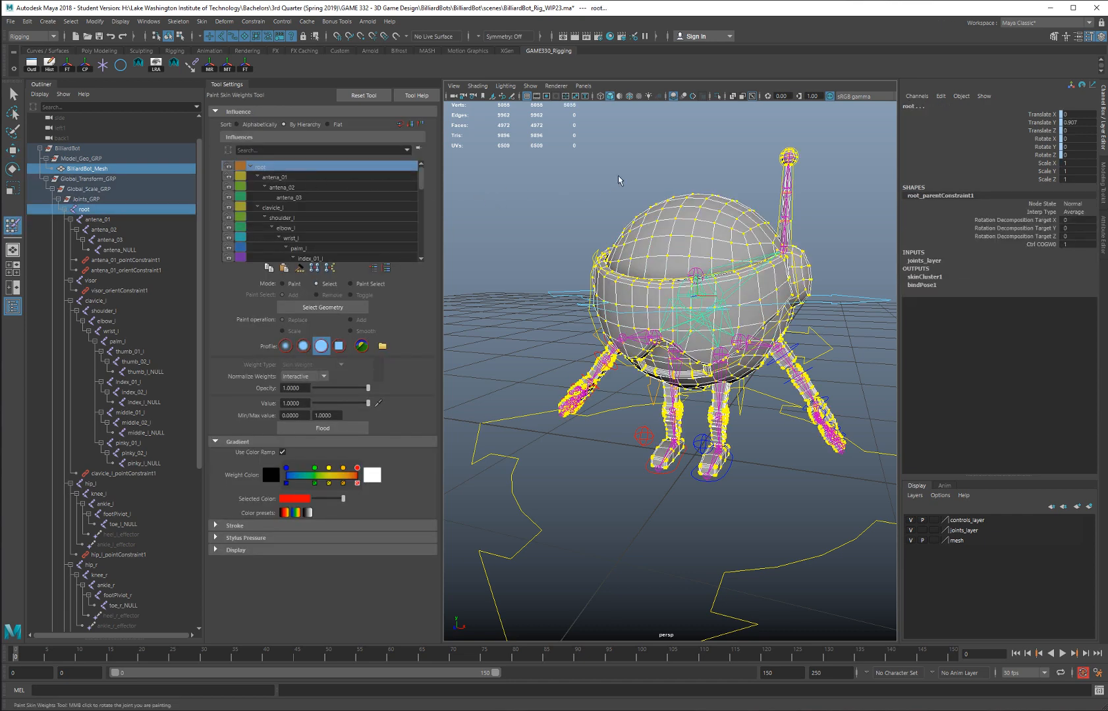
{"action": "left_click_drag", "start_coordinate": [652, 185], "coordinate": [616, 195], "text": "alt"}
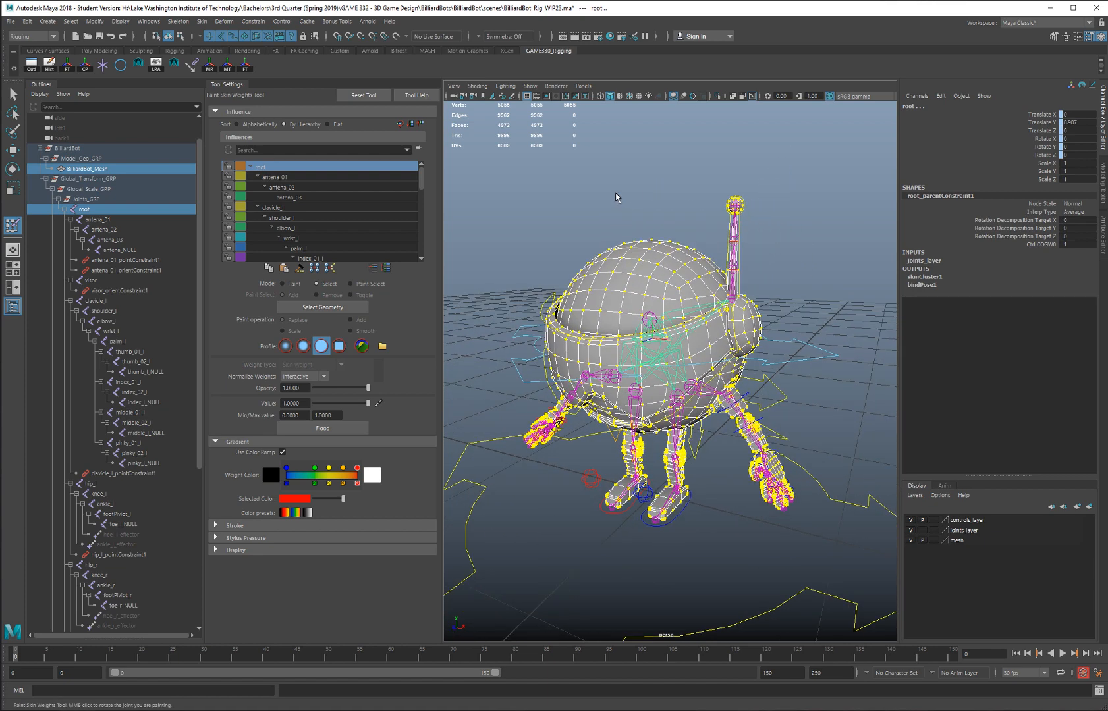
{"action": "left_click", "coordinate": [685, 216]}
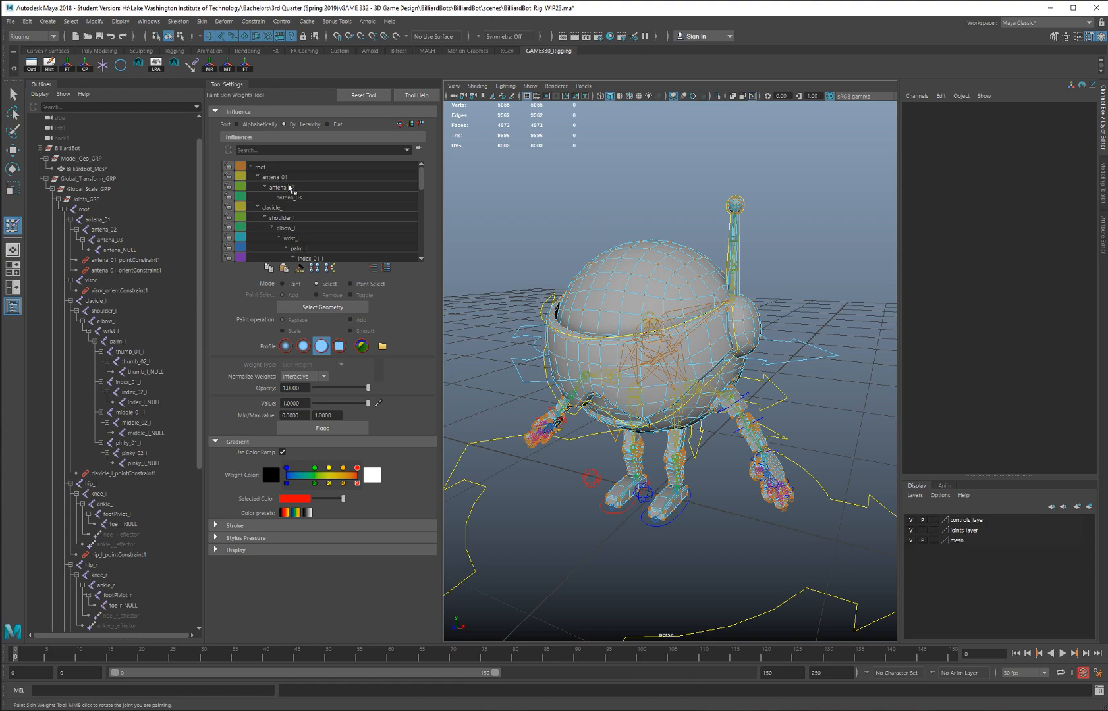
Step: Select all vertices of the antenna's lowest segment and assign them to the antena_01 influence with a value of 1
{"action": "left_click", "coordinate": [277, 179]}
{"action": "middle_click_drag", "start_coordinate": [552, 191], "coordinate": [525, 208], "text": "alt"}
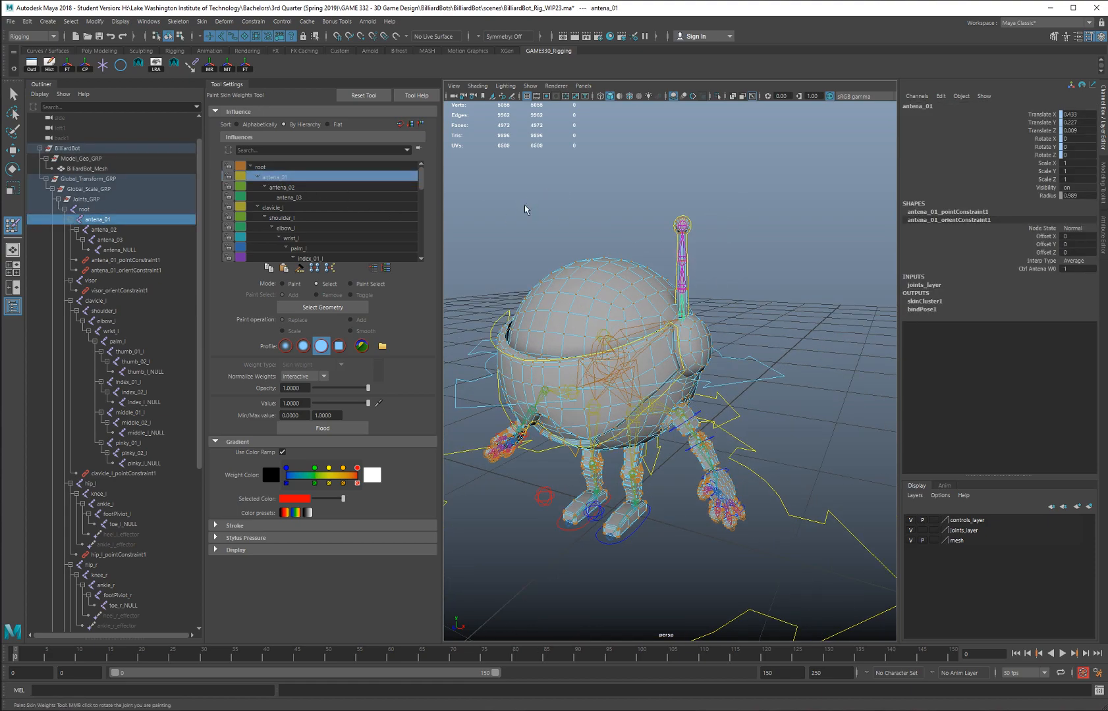
{"action": "mouse_move", "coordinate": [525, 209]}
{"action": "right_mouse_down", "text": "alt"}
{"action": "mouse_move", "coordinate": [625, 218]}
{"action": "mouse_move", "coordinate": [652, 259]}
{"action": "right_mouse_up", "text": "alt"}
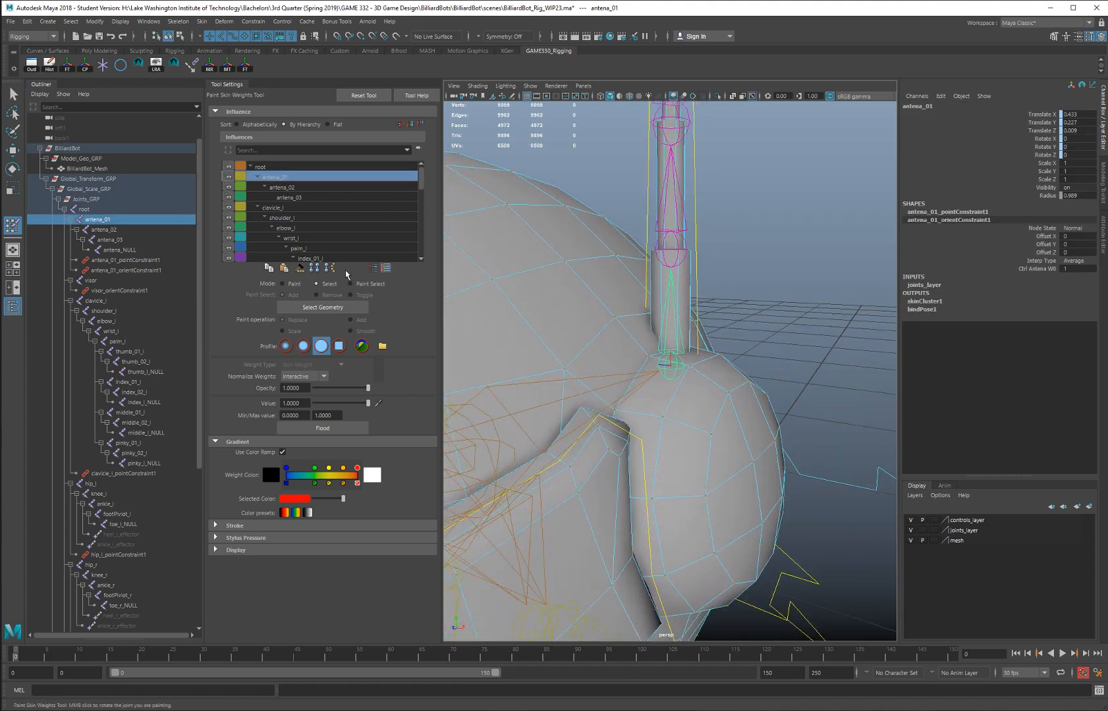
{"action": "left_click_drag", "start_coordinate": [557, 161], "coordinate": [552, 205], "text": "alt"}
{"action": "middle_click_drag", "start_coordinate": [552, 206], "coordinate": [564, 227], "text": "alt"}
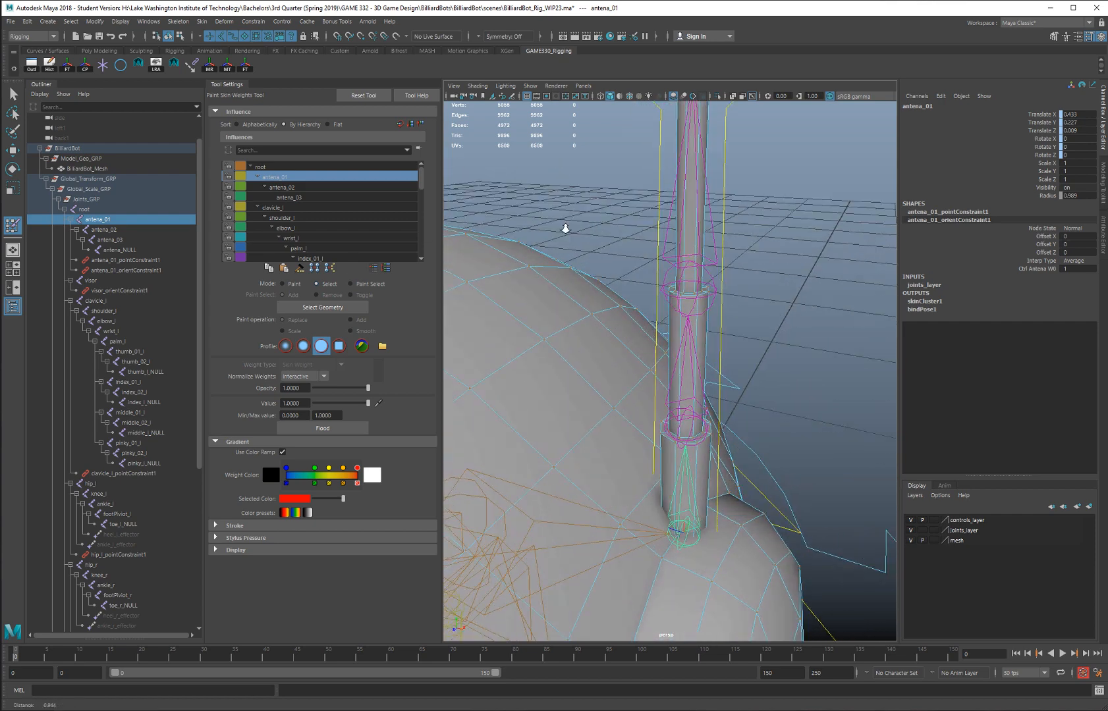
{"action": "right_click_drag", "start_coordinate": [564, 228], "coordinate": [582, 225], "text": "alt"}
{"action": "middle_click_drag", "start_coordinate": [582, 226], "coordinate": [573, 134], "text": "alt"}
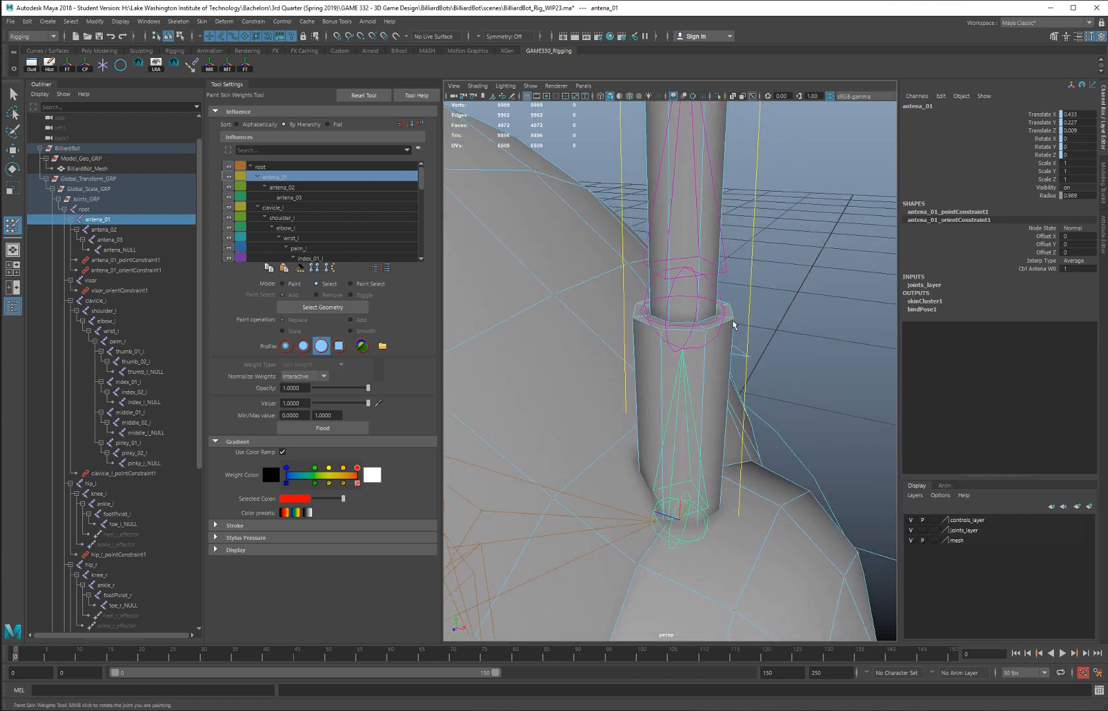
{"action": "double_click", "coordinate": [734, 320]}
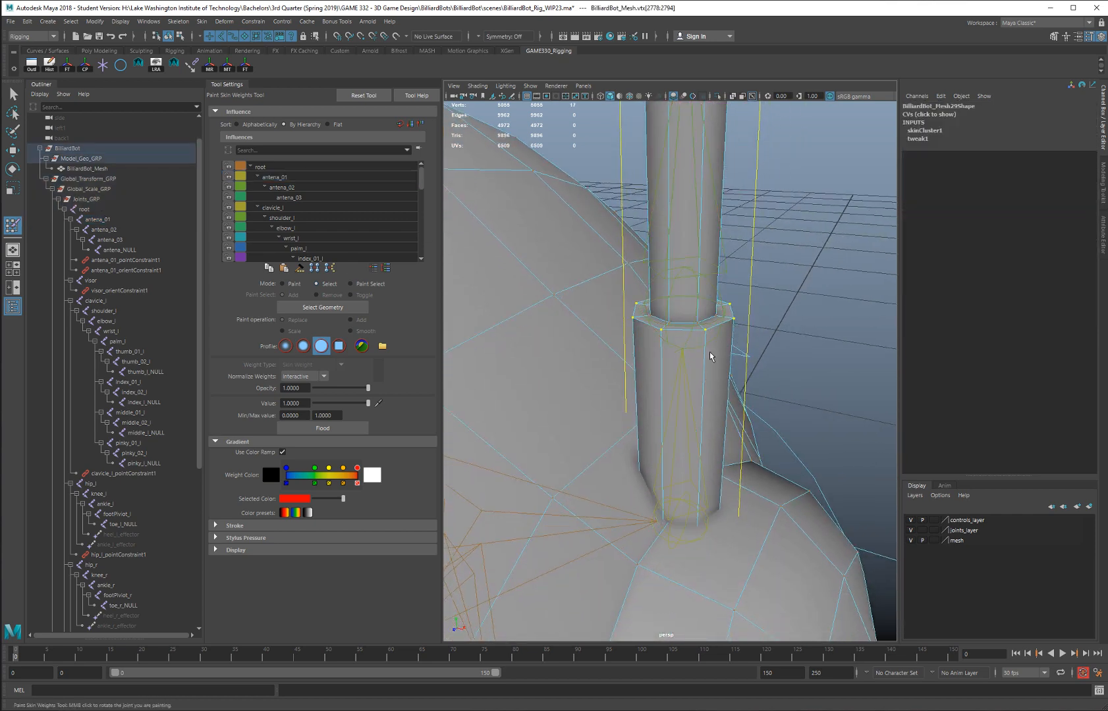
{"action": "left_click", "coordinate": [278, 179]}
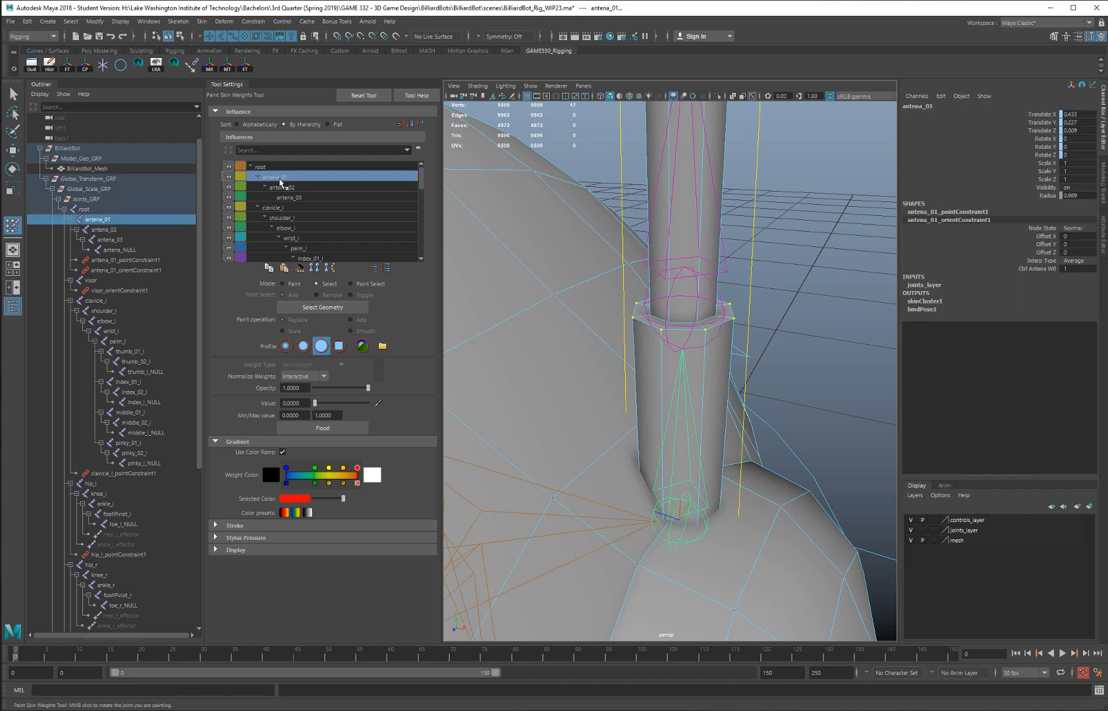
{"action": "left_click_drag", "start_coordinate": [317, 406], "coordinate": [408, 407]}
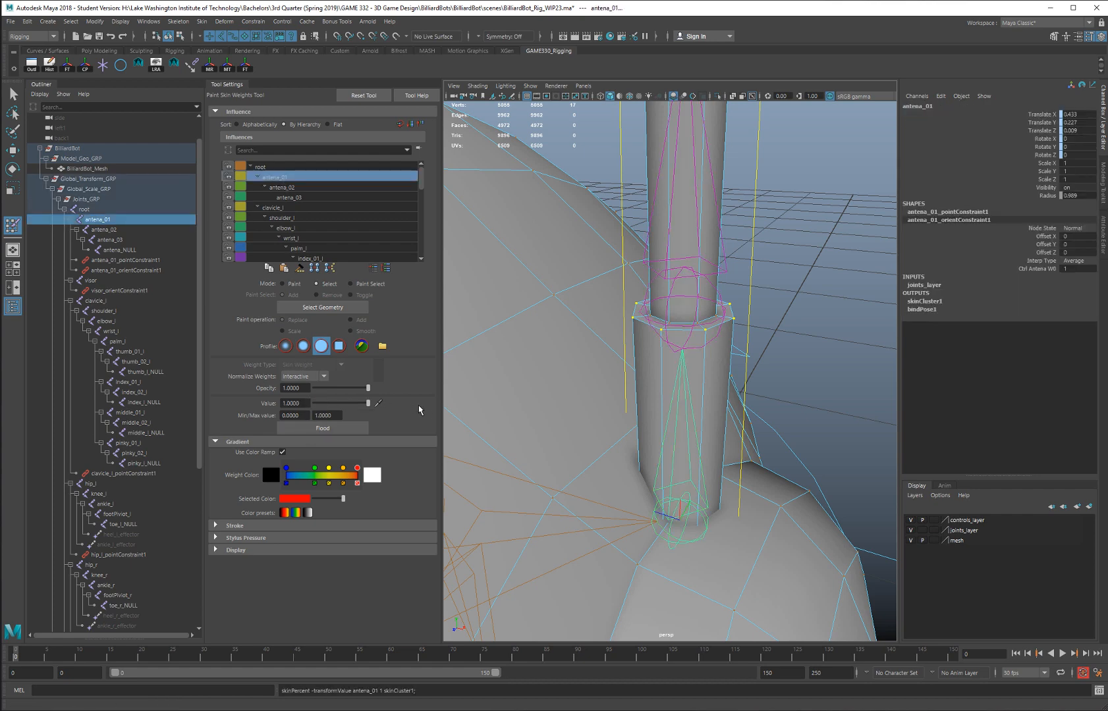
Step: Select the vertices of the antenna's middle segment and assign them to antena_02 with a value of 1
{"action": "scroll", "coordinate": [768, 268], "scroll_direction": "down", "scroll_amount": 6}
{"action": "scroll", "coordinate": [768, 267], "scroll_direction": "up", "scroll_amount": 5}
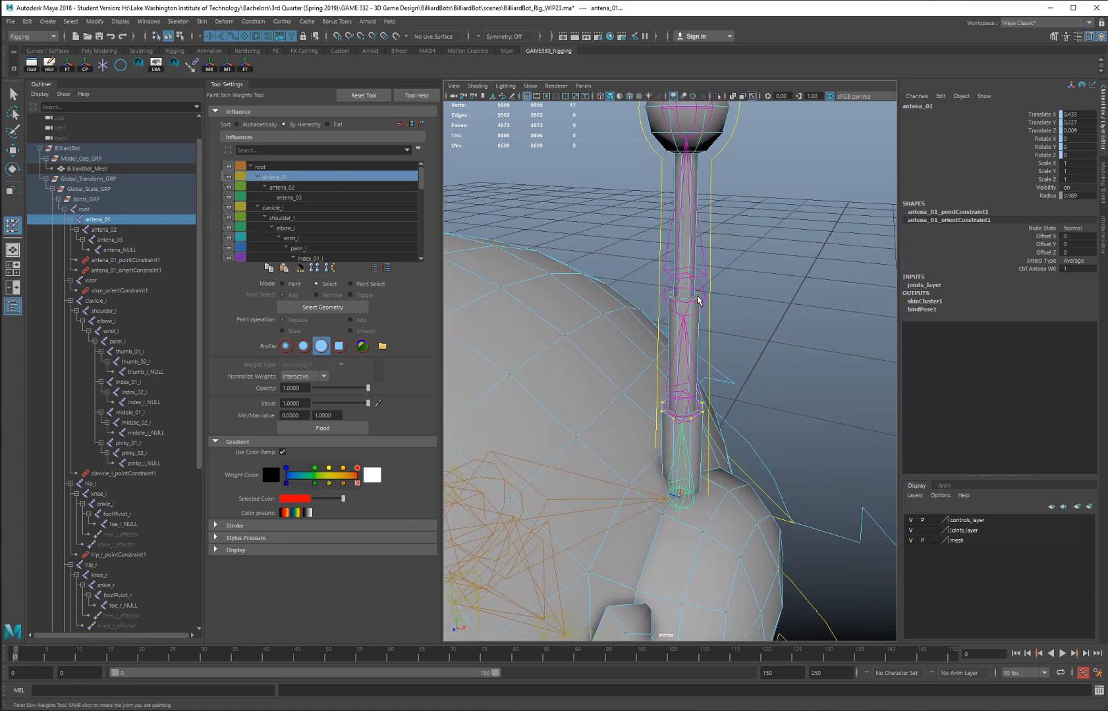
{"action": "left_click", "coordinate": [700, 301]}
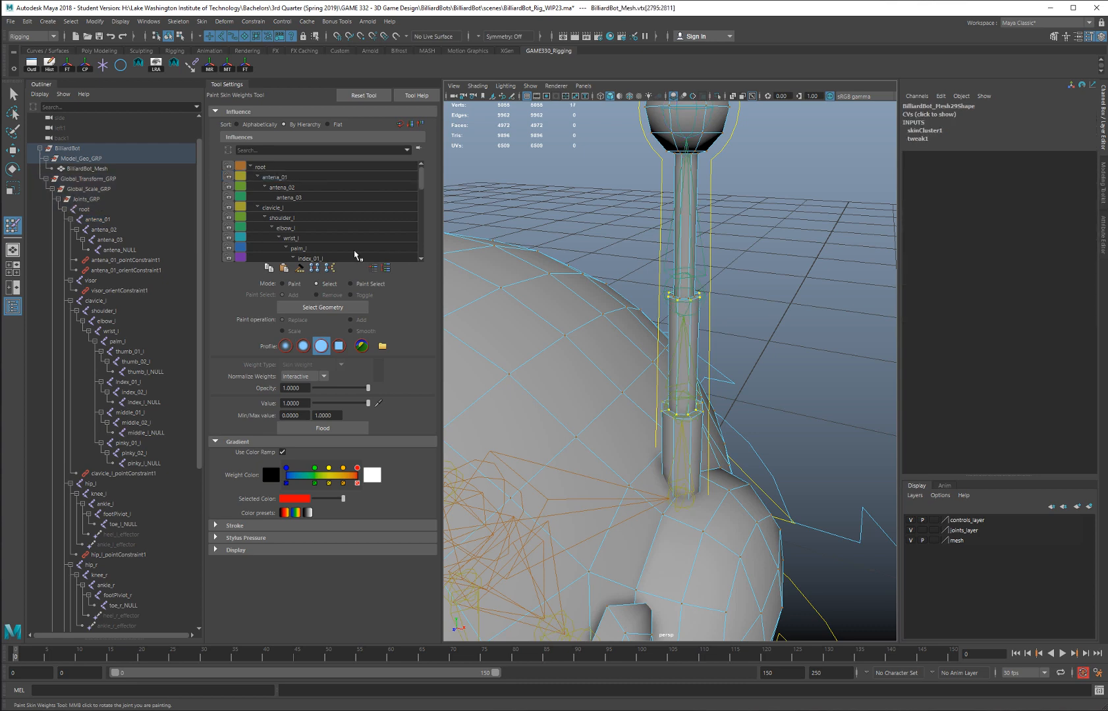
{"action": "left_click", "coordinate": [282, 188]}
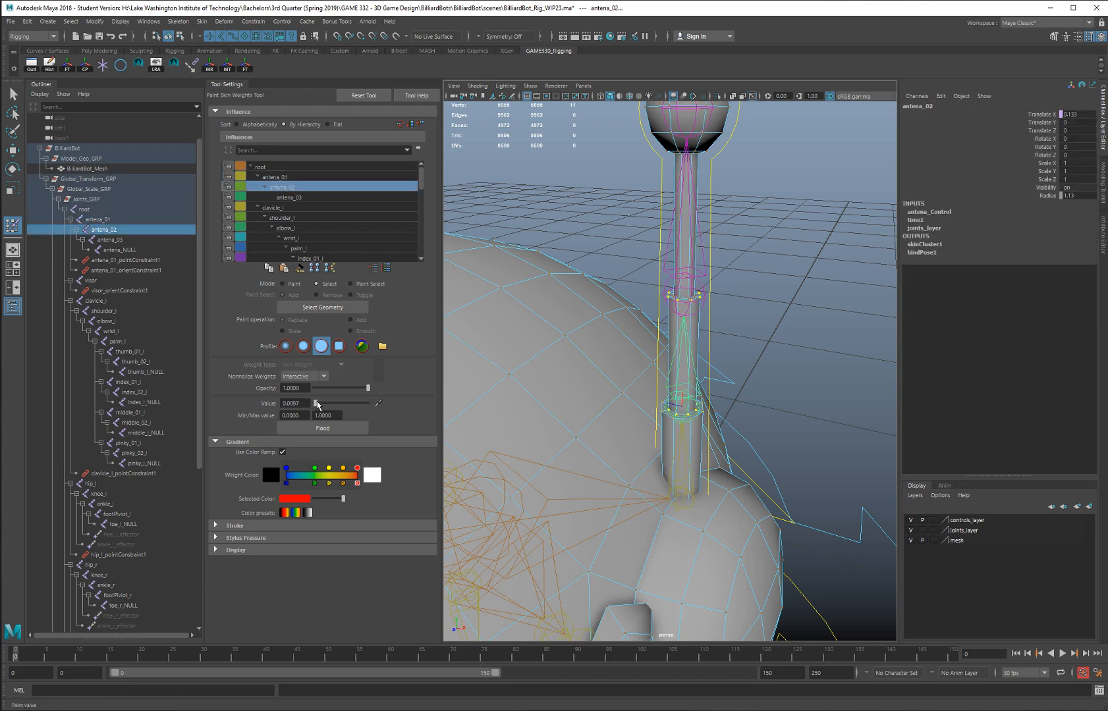
{"action": "left_click_drag", "start_coordinate": [316, 403], "coordinate": [443, 400]}
Step: Select the vertices of the antenna's upper segment and ball tip and assign them to antena_03 with a value of 1
{"action": "middle_click_drag", "start_coordinate": [759, 221], "coordinate": [736, 333], "text": "alt"}
{"action": "left_click_drag", "start_coordinate": [736, 333], "coordinate": [755, 252], "text": "alt"}
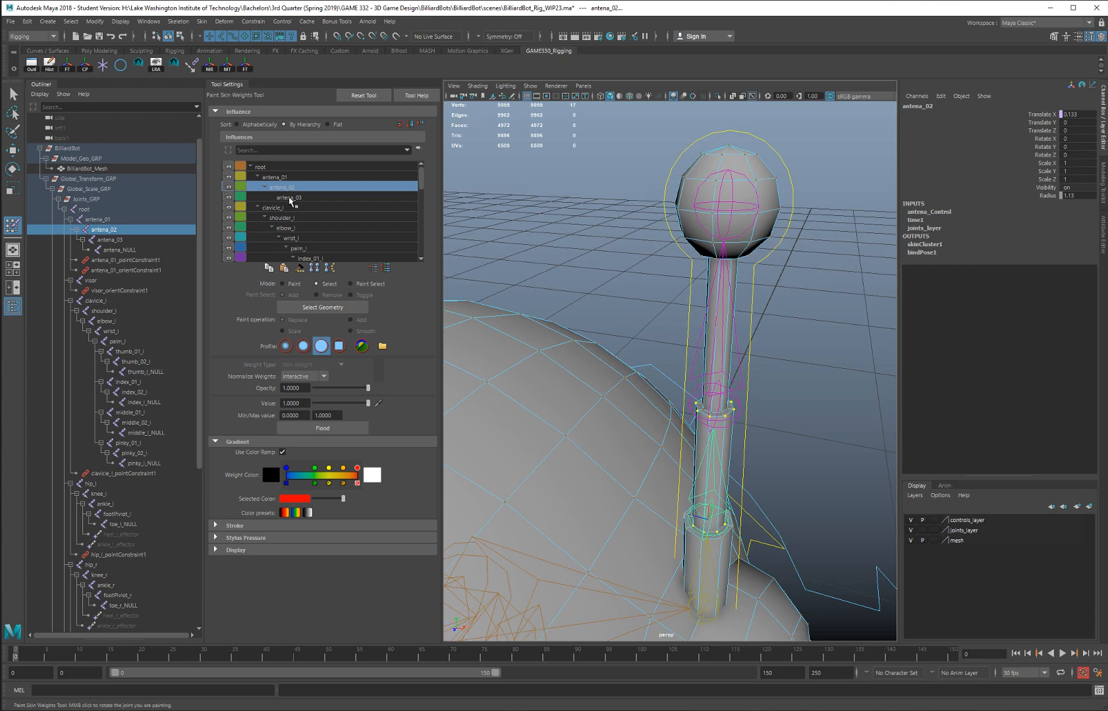
{"action": "double_click", "coordinate": [725, 153]}
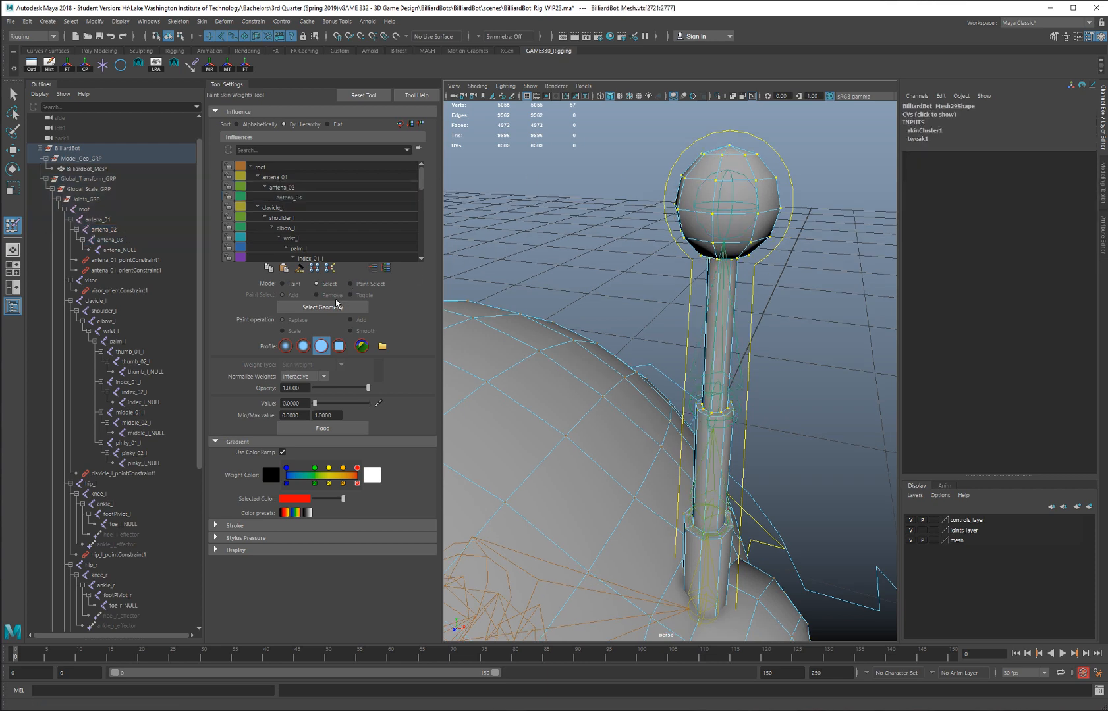
{"action": "left_click", "coordinate": [314, 403]}
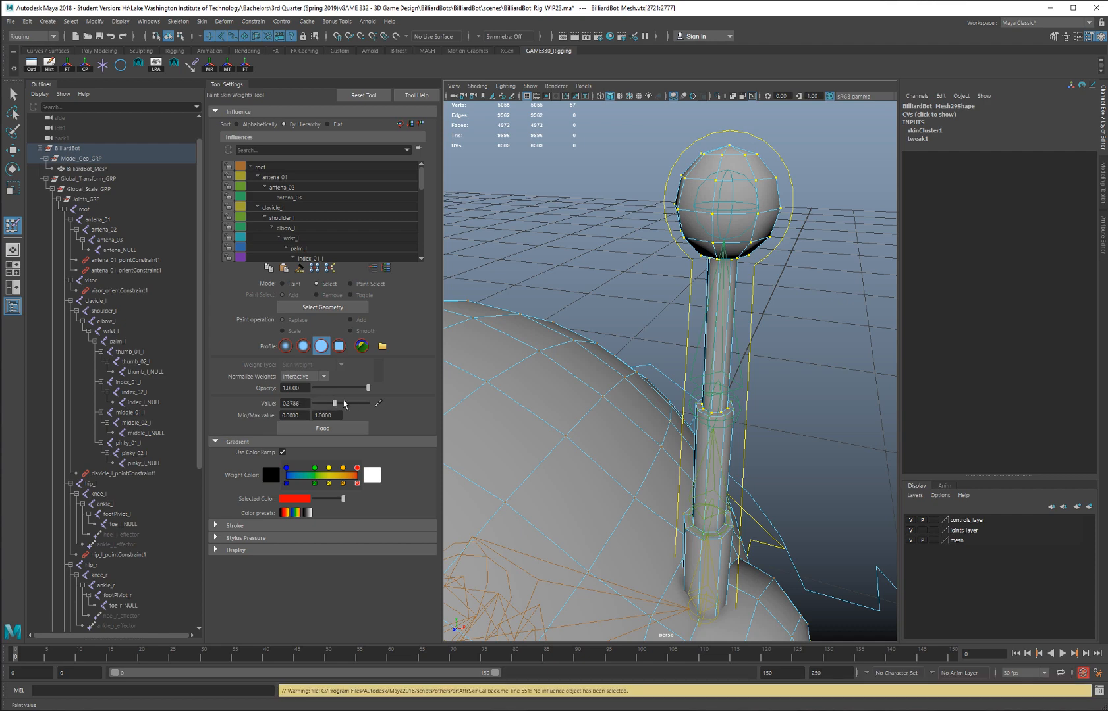
{"action": "left_click", "coordinate": [295, 196]}
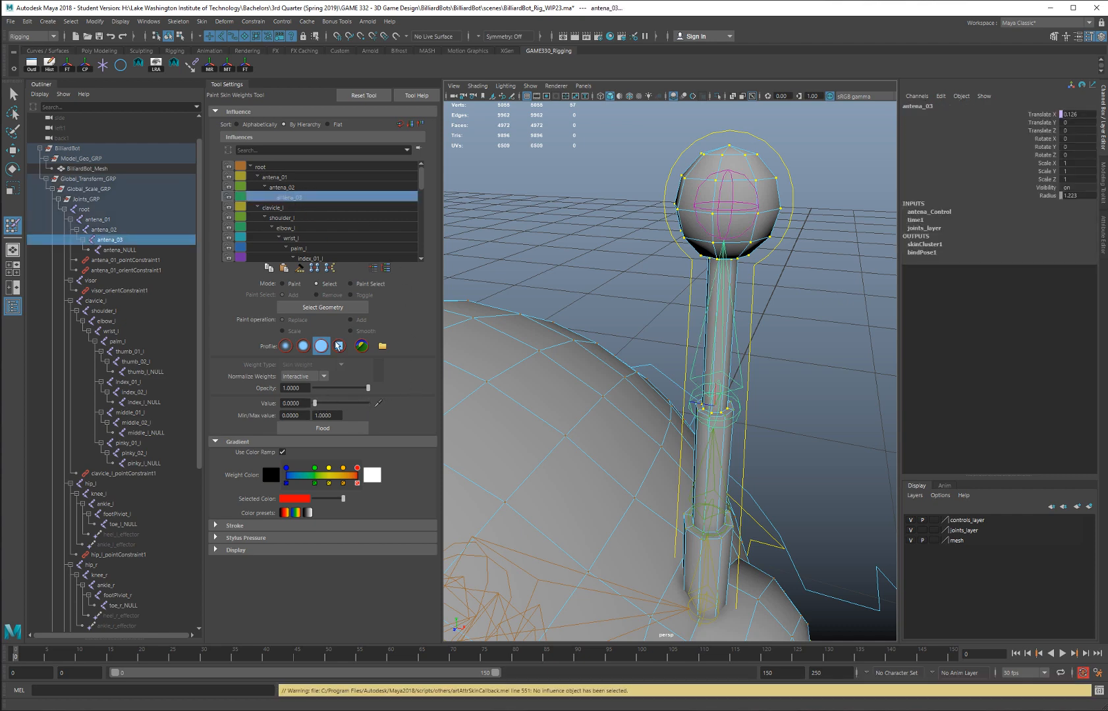
{"action": "left_click_drag", "start_coordinate": [317, 404], "coordinate": [390, 404]}
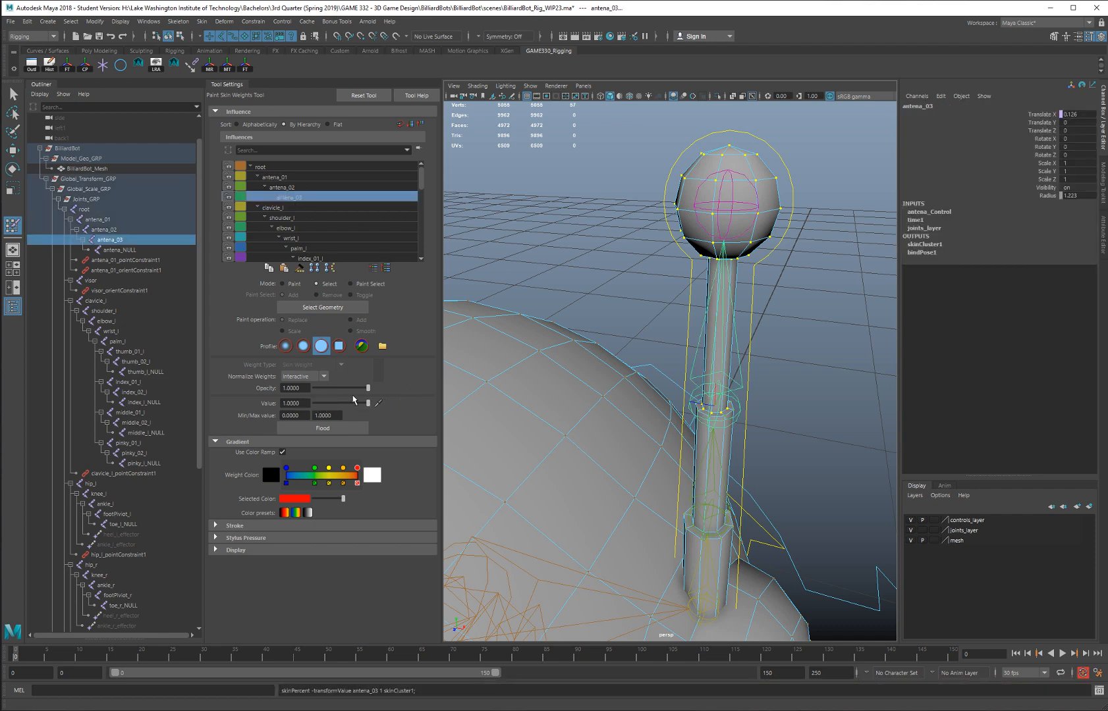
Step: Check the antena_03 weights in Paint mode, then switch to the Select tool
{"action": "left_click", "coordinate": [294, 284]}
{"action": "scroll", "coordinate": [665, 274], "scroll_direction": "down", "scroll_amount": 5}
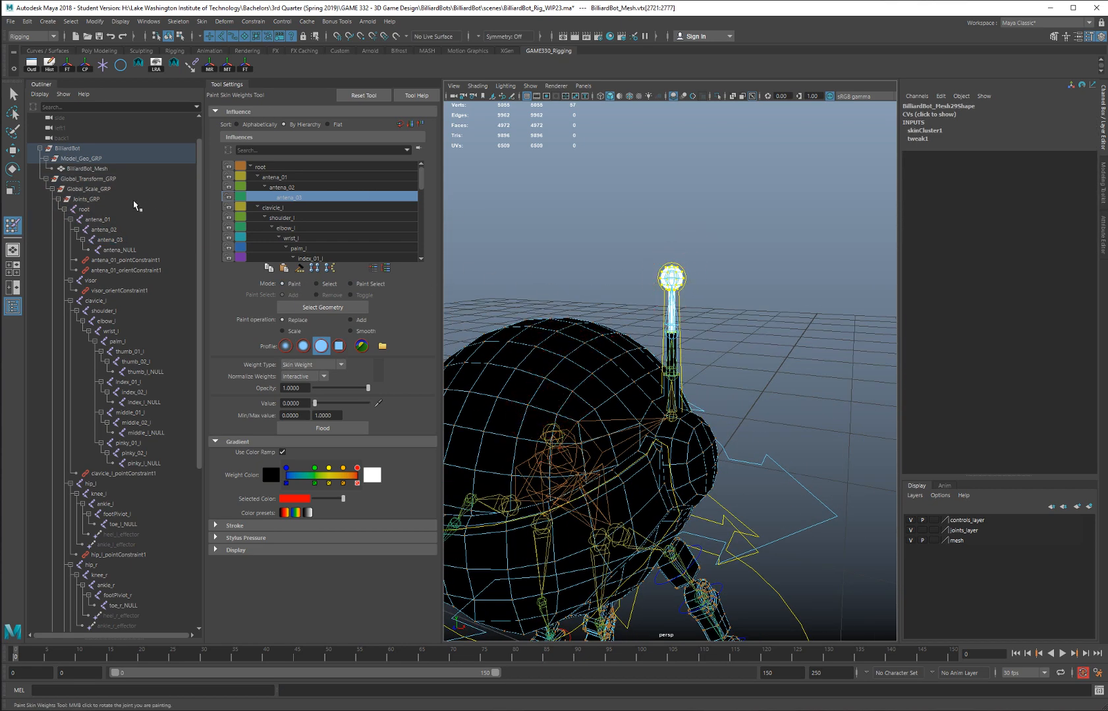
{"action": "left_click", "coordinate": [14, 96]}
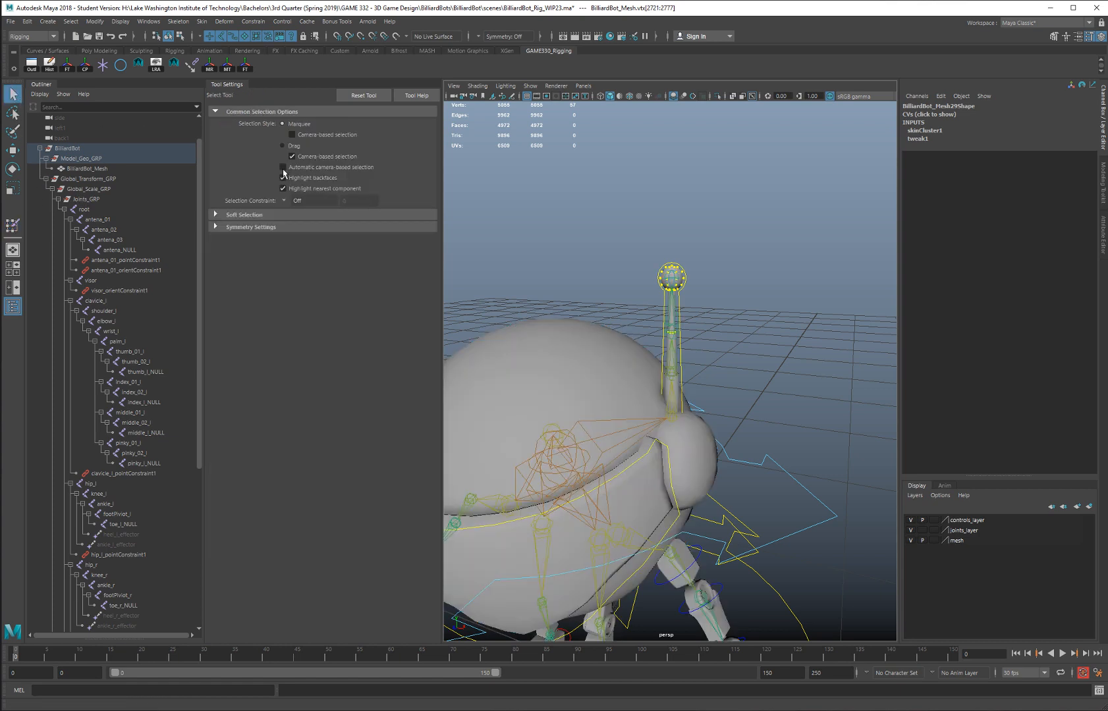
{"action": "left_click_drag", "start_coordinate": [658, 313], "coordinate": [758, 325], "text": "alt"}
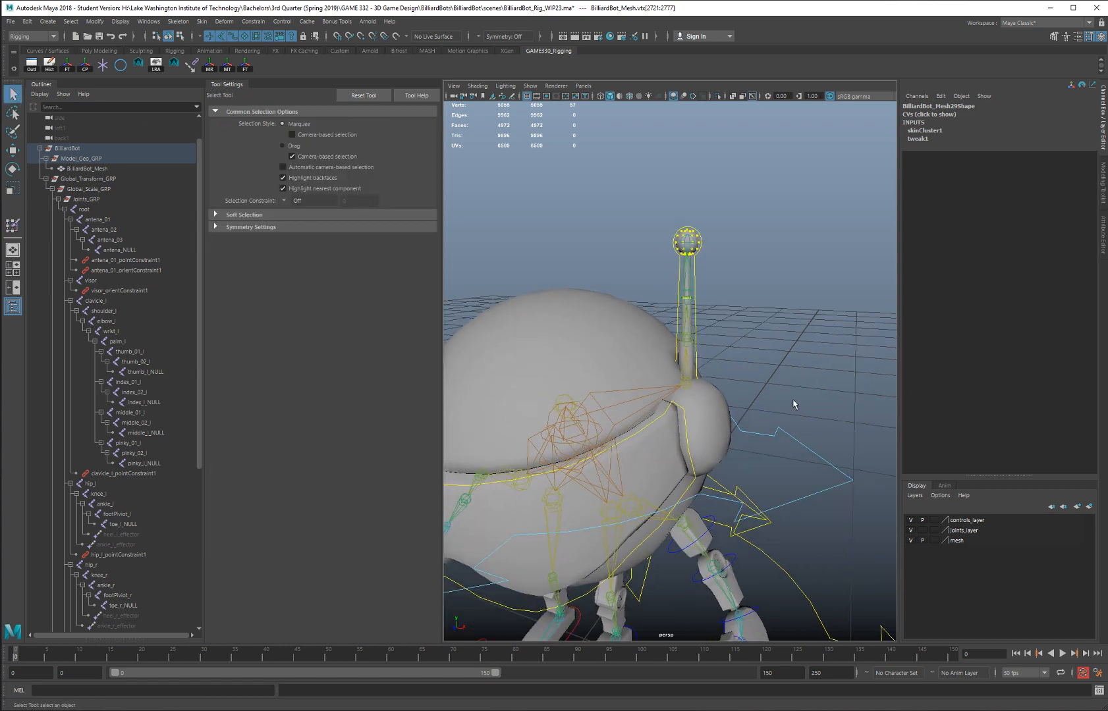
Step: Select the antenna control and move it to test how the weighted antenna segments follow
{"action": "left_click", "coordinate": [697, 269]}
{"action": "left_click", "coordinate": [695, 269]}
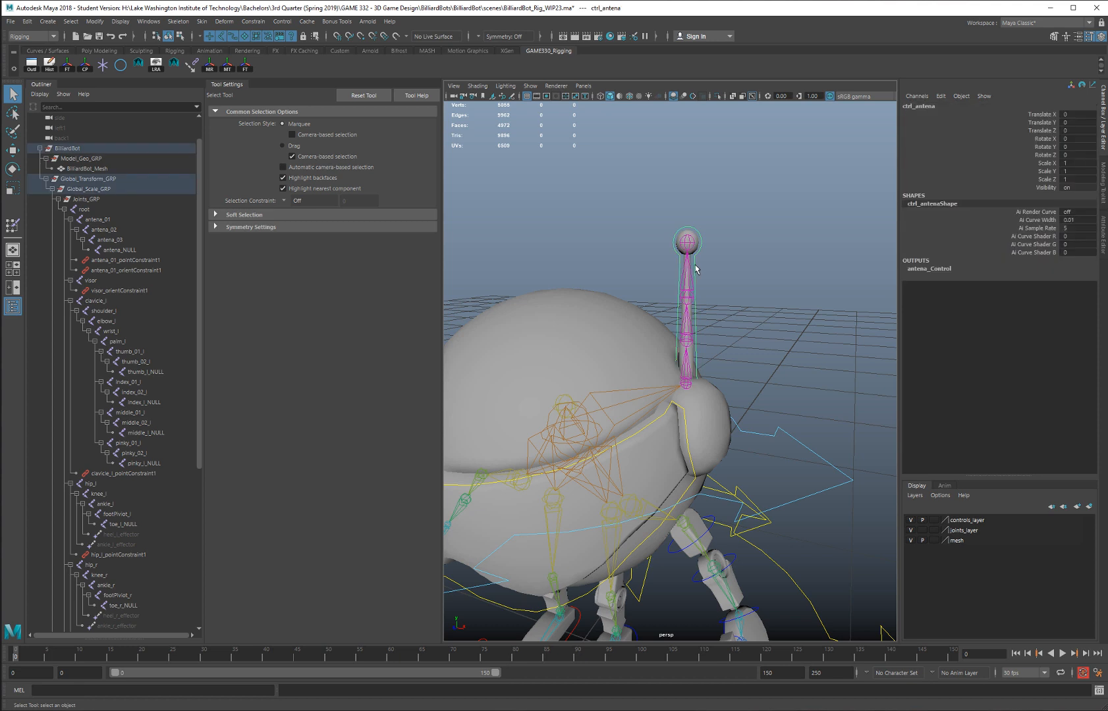
{"action": "key", "text": "w"}
{"action": "left_click_drag", "start_coordinate": [687, 334], "coordinate": [719, 356]}
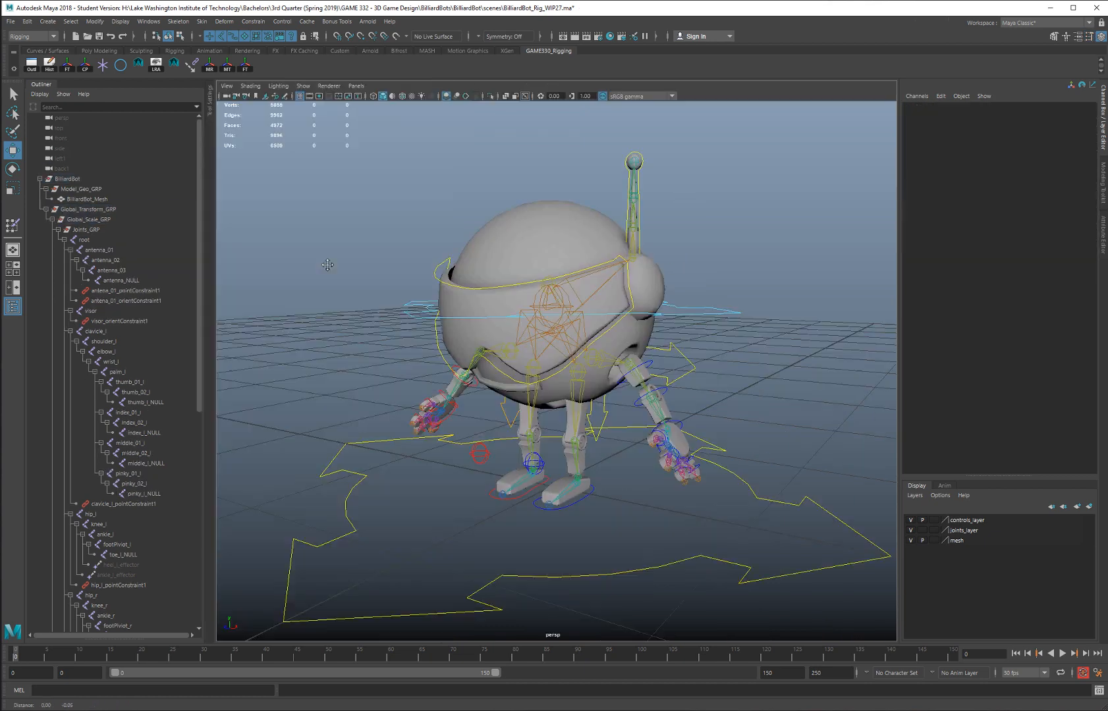
Step: Rotate the left shoulder, elbow and wrist controls together to test the arm weights, and undo the rotation
{"action": "left_click_drag", "start_coordinate": [396, 277], "coordinate": [448, 405], "text": "alt"}
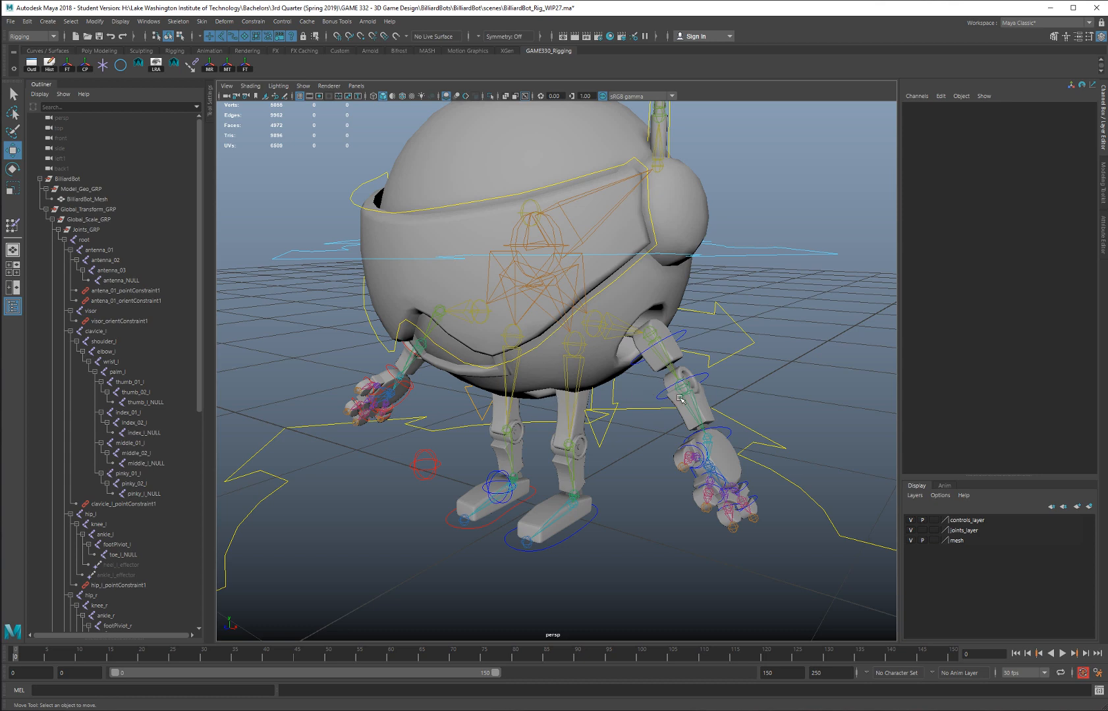
{"action": "left_click_drag", "start_coordinate": [681, 399], "coordinate": [632, 356], "text": "alt"}
{"action": "left_click", "coordinate": [622, 332]}
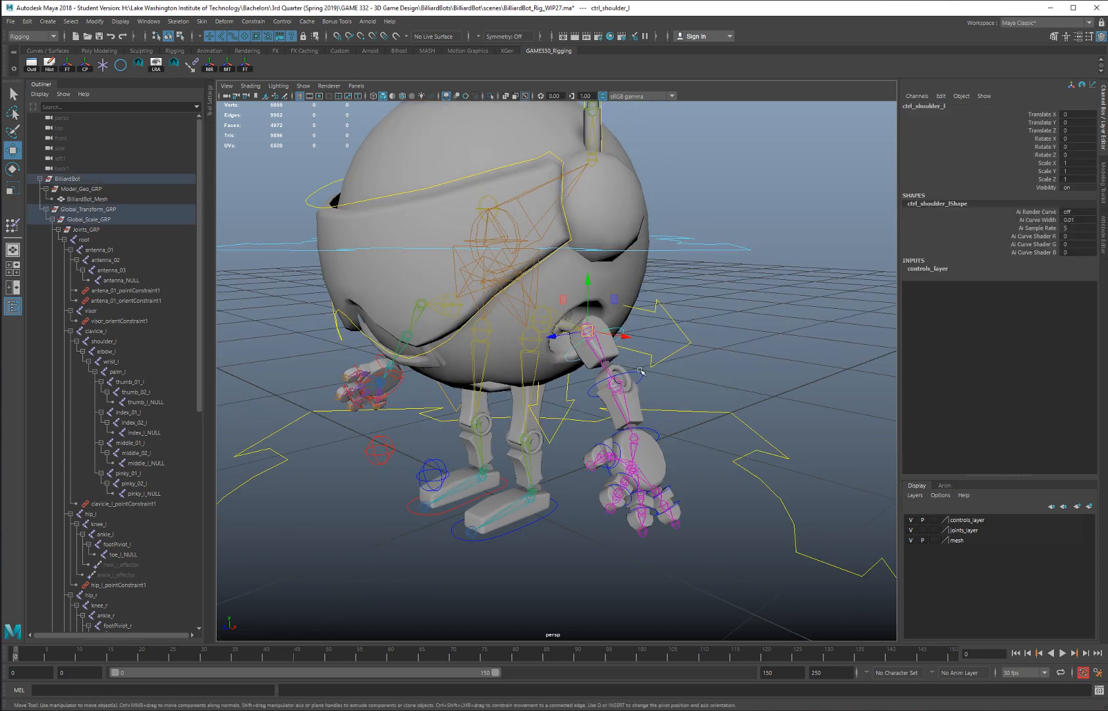
{"action": "left_click", "coordinate": [639, 382]}
{"action": "key", "text": "e"}
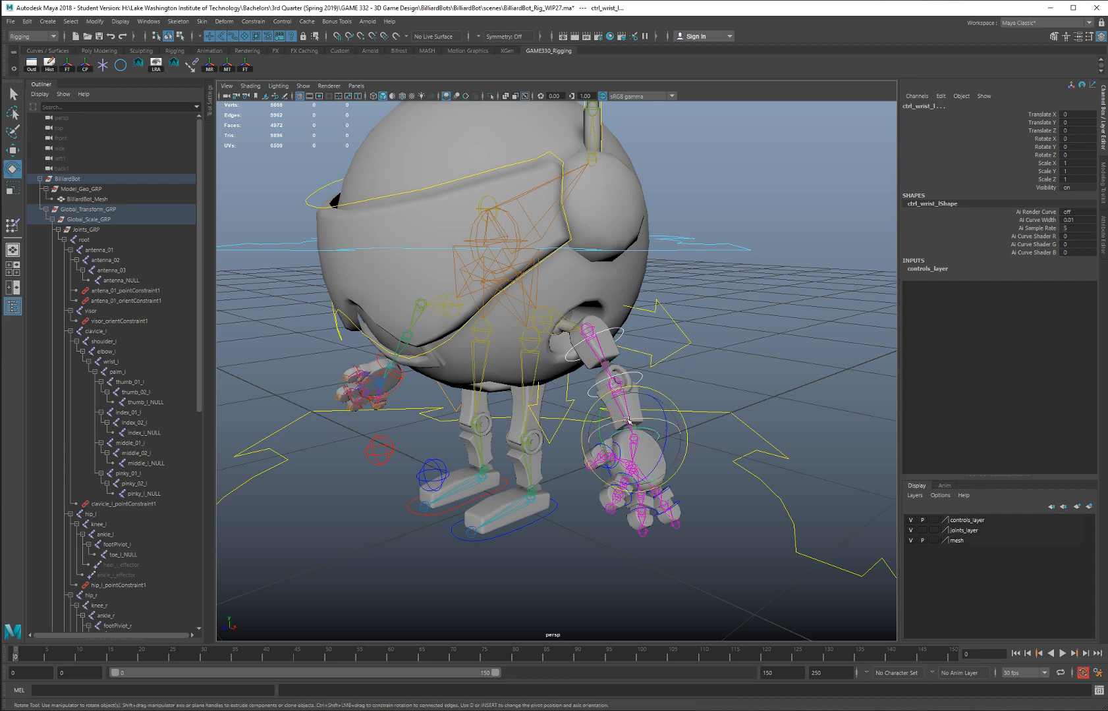
{"action": "mouse_move", "coordinate": [602, 445]}
{"action": "left_mouse_down"}
{"action": "mouse_move", "coordinate": [596, 403]}
{"action": "mouse_move", "coordinate": [609, 464]}
{"action": "left_mouse_up"}
{"action": "key", "text": "ctrl+z"}
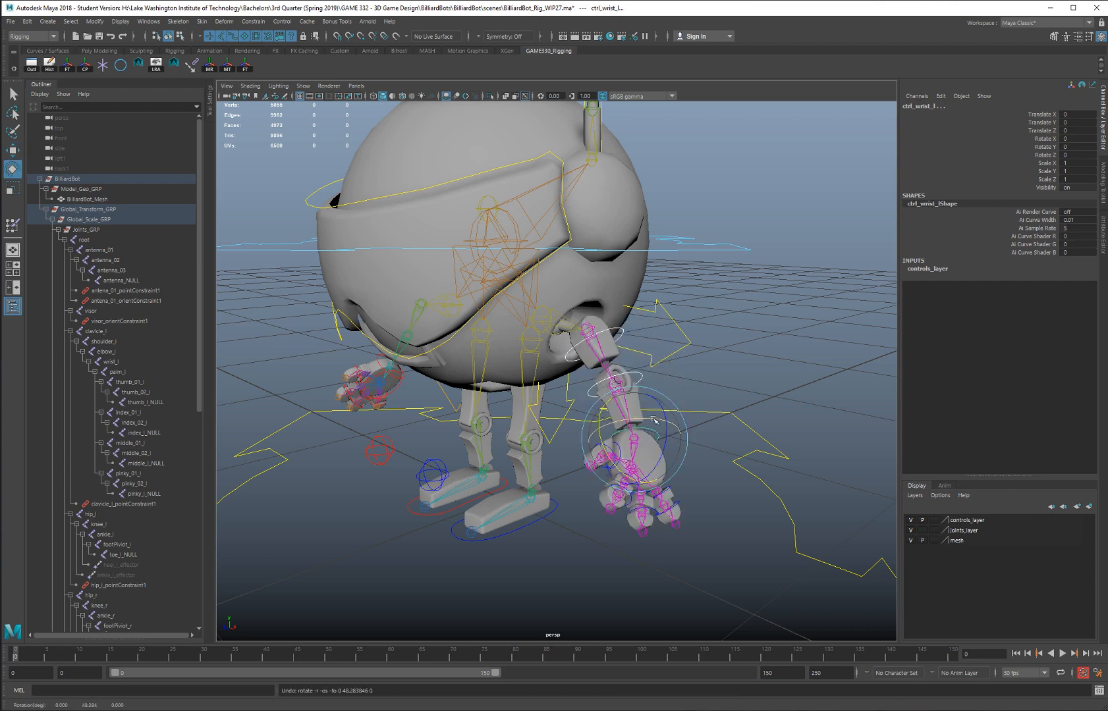
{"action": "left_click_drag", "start_coordinate": [671, 379], "coordinate": [744, 388], "text": "alt"}
{"action": "key", "text": "ctrl+z"}
{"action": "scroll", "coordinate": [731, 385], "scroll_direction": "up", "scroll_amount": 5}
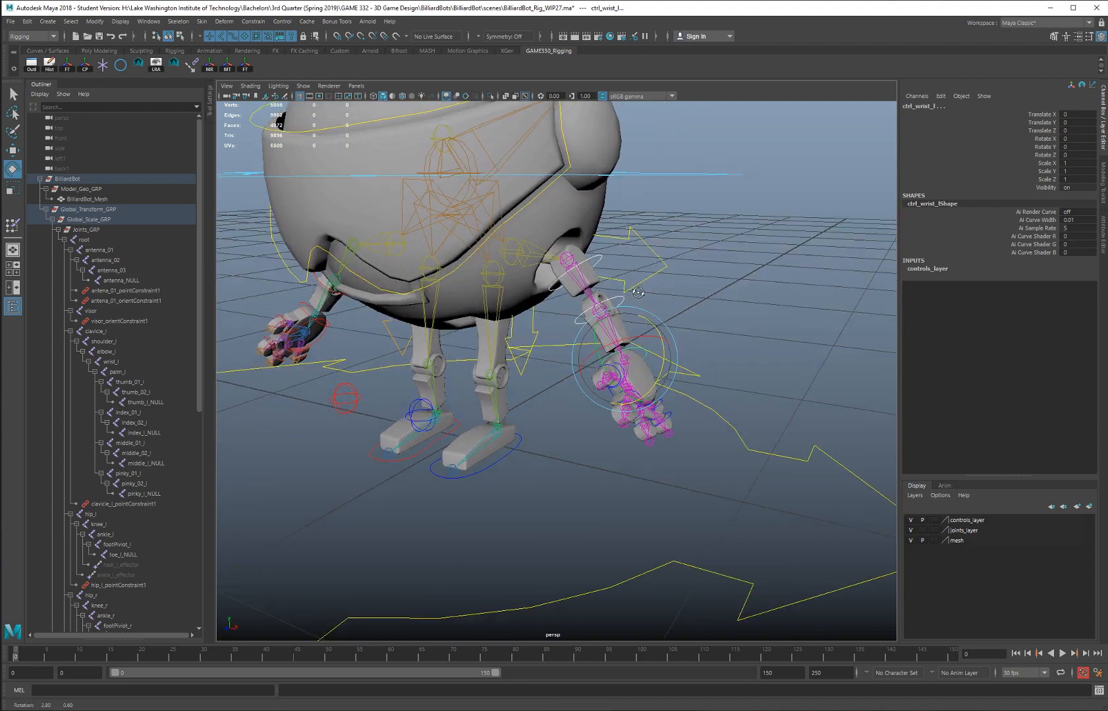
{"action": "left_click_drag", "start_coordinate": [723, 382], "coordinate": [475, 380], "text": "alt"}
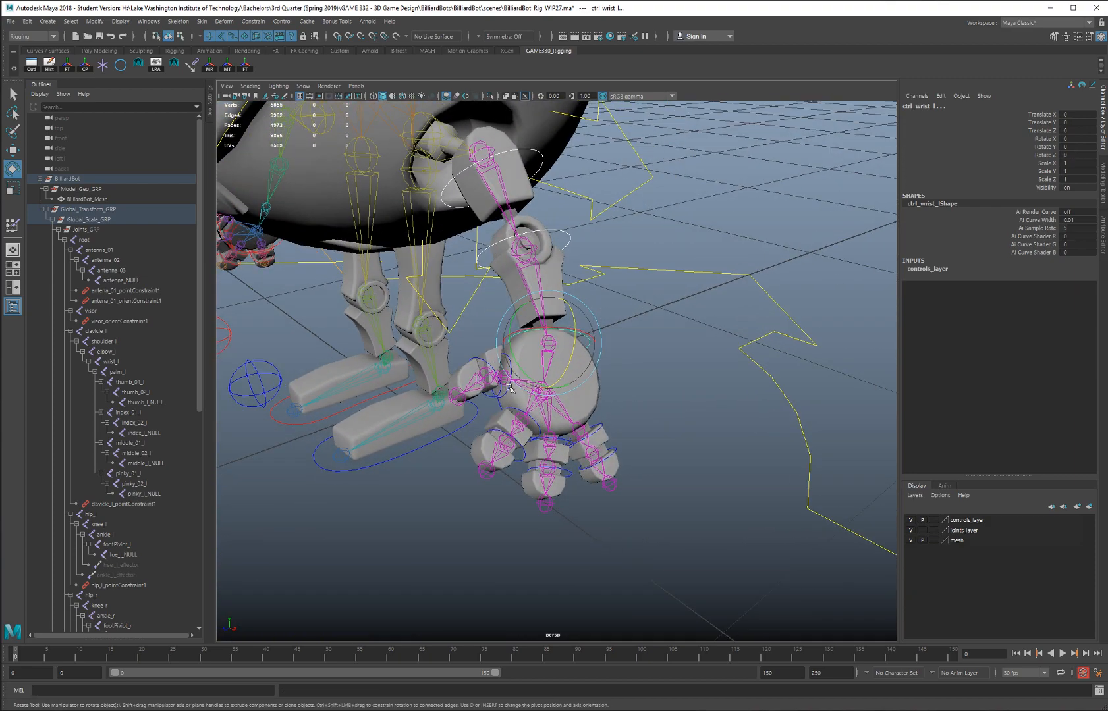
{"action": "left_click", "coordinate": [497, 394]}
{"action": "key", "text": "q"}
{"action": "left_click", "coordinate": [539, 445]}
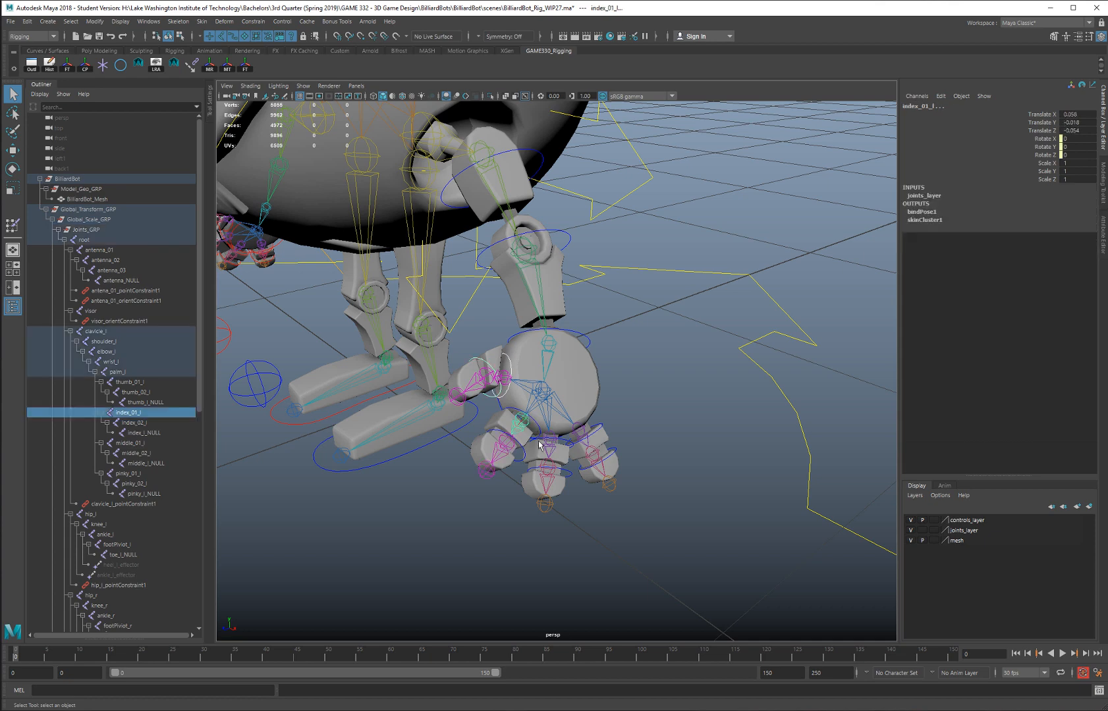
{"action": "left_click", "coordinate": [535, 445]}
{"action": "left_click", "coordinate": [683, 415]}
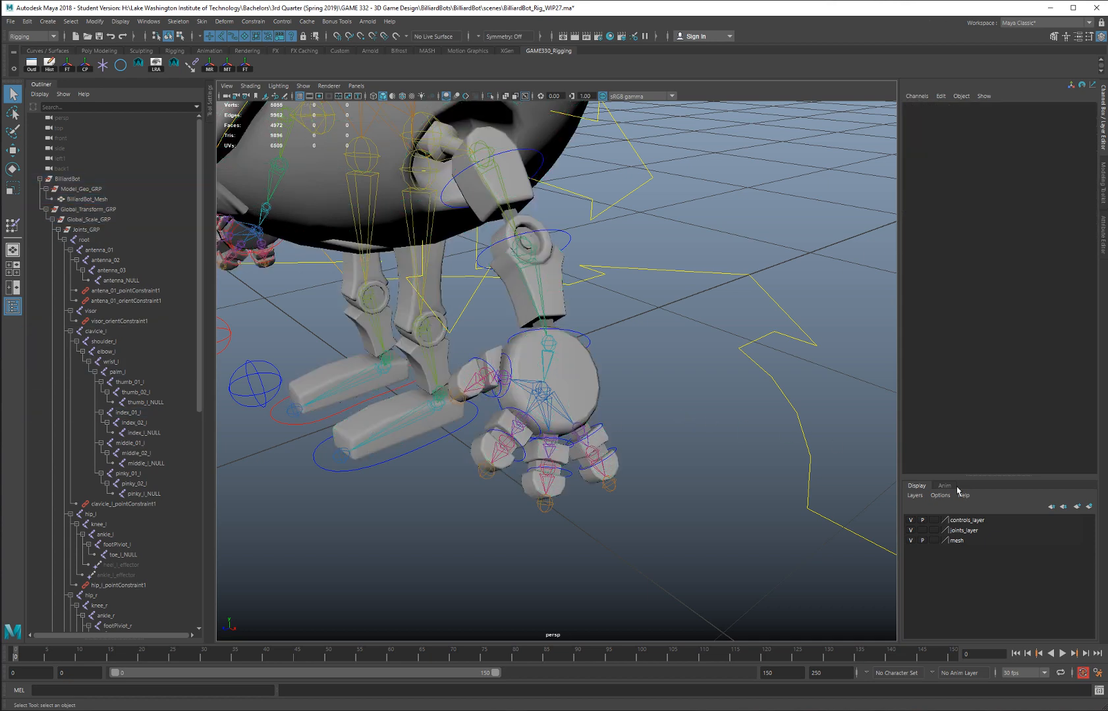
Step: Set the mesh and joints_layer display layers to Reference so that only the controls can be selected
{"action": "left_click", "coordinate": [934, 541]}
{"action": "left_click", "coordinate": [934, 542]}
{"action": "left_click", "coordinate": [935, 531]}
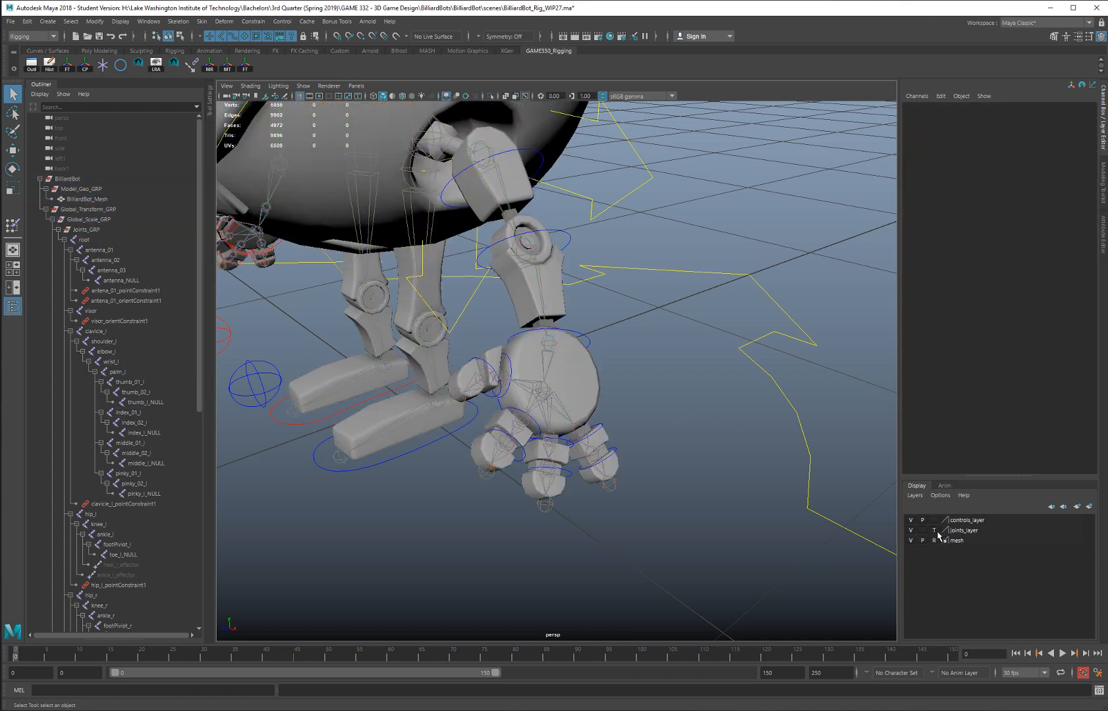
{"action": "left_click", "coordinate": [934, 531]}
Step: Rotate the left hand's finger controls together to test the finger weights, and undo the rotation
{"action": "left_click_drag", "start_coordinate": [510, 390], "coordinate": [656, 528], "text": "alt"}
{"action": "left_click_drag", "start_coordinate": [698, 388], "coordinate": [752, 370], "text": "alt"}
{"action": "left_click", "coordinate": [717, 238], "text": "shift"}
{"action": "left_click_drag", "start_coordinate": [729, 299], "coordinate": [598, 363], "text": "alt"}
{"action": "key", "text": "e"}
{"action": "mouse_move", "coordinate": [527, 427]}
{"action": "left_mouse_down"}
{"action": "mouse_move", "coordinate": [489, 462]}
{"action": "mouse_move", "coordinate": [510, 469]}
{"action": "mouse_move", "coordinate": [527, 413]}
{"action": "left_mouse_up"}
{"action": "key", "text": "ctrl+z"}
{"action": "middle_click_drag", "start_coordinate": [593, 288], "coordinate": [646, 361], "text": "alt"}
{"action": "left_click_drag", "start_coordinate": [754, 438], "coordinate": [812, 425], "text": "alt"}
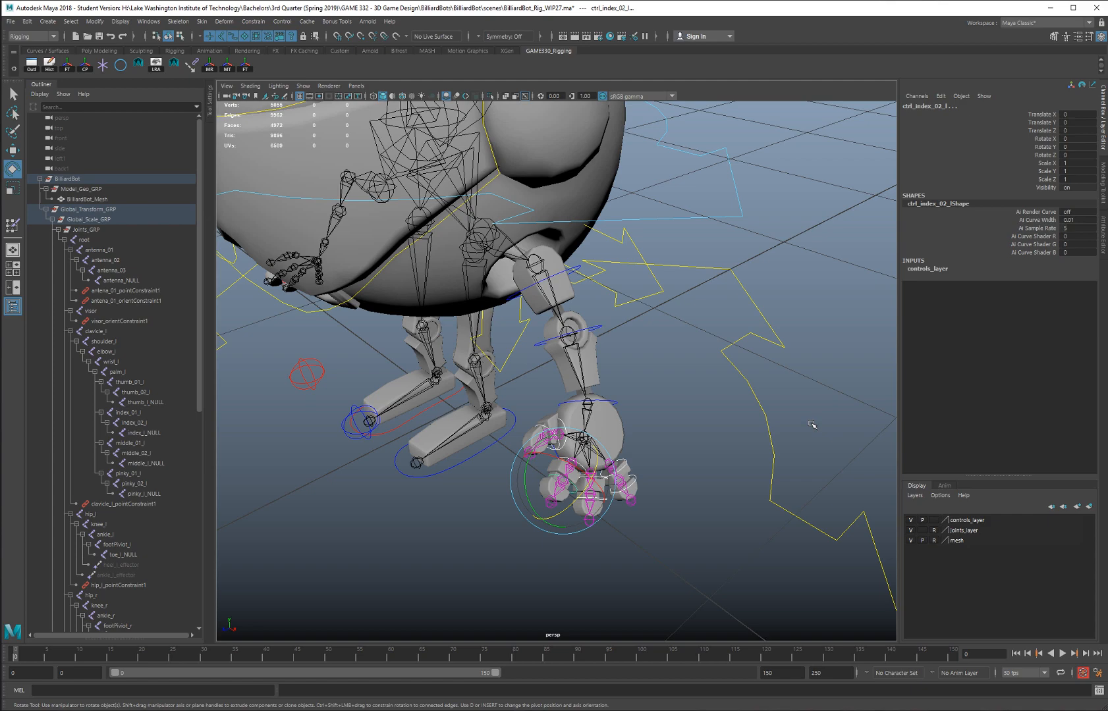
Step: Hide the joints_layer display layer
{"action": "left_click", "coordinate": [911, 530]}
{"action": "left_click_drag", "start_coordinate": [705, 458], "coordinate": [704, 387], "text": "alt"}
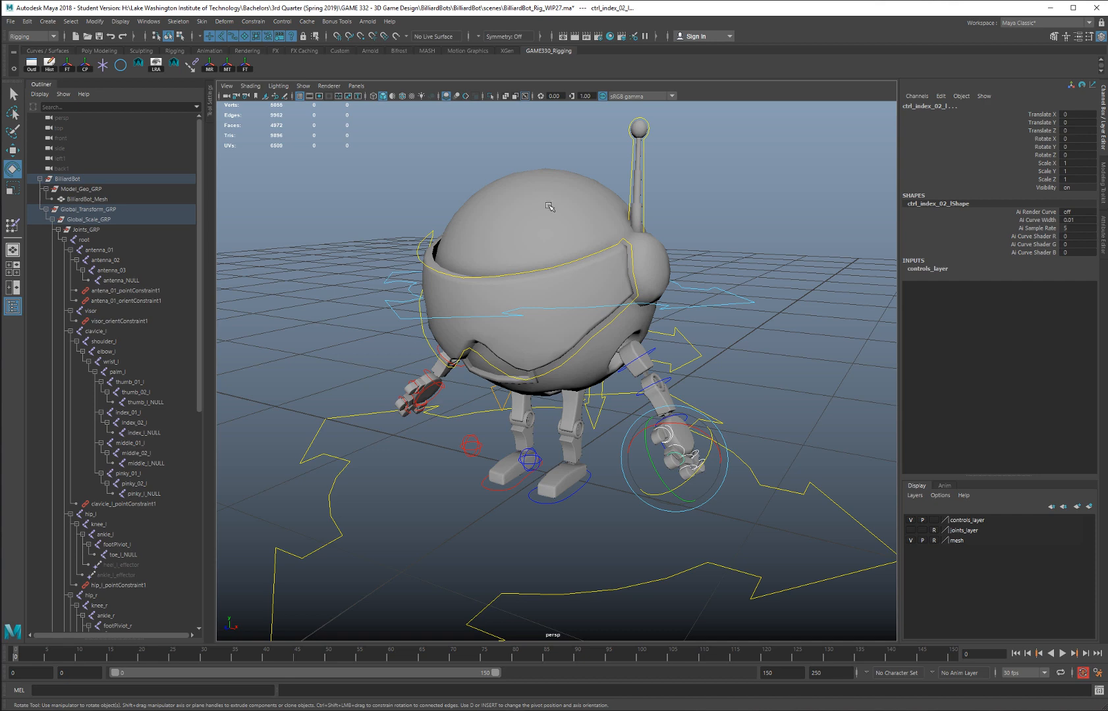
Step: Move the antenna control to test its telescoping segments with the joints hidden, and undo the move
{"action": "left_click_drag", "start_coordinate": [691, 211], "coordinate": [725, 331], "text": "alt"}
{"action": "scroll", "coordinate": [689, 331], "scroll_direction": "up", "scroll_amount": 8}
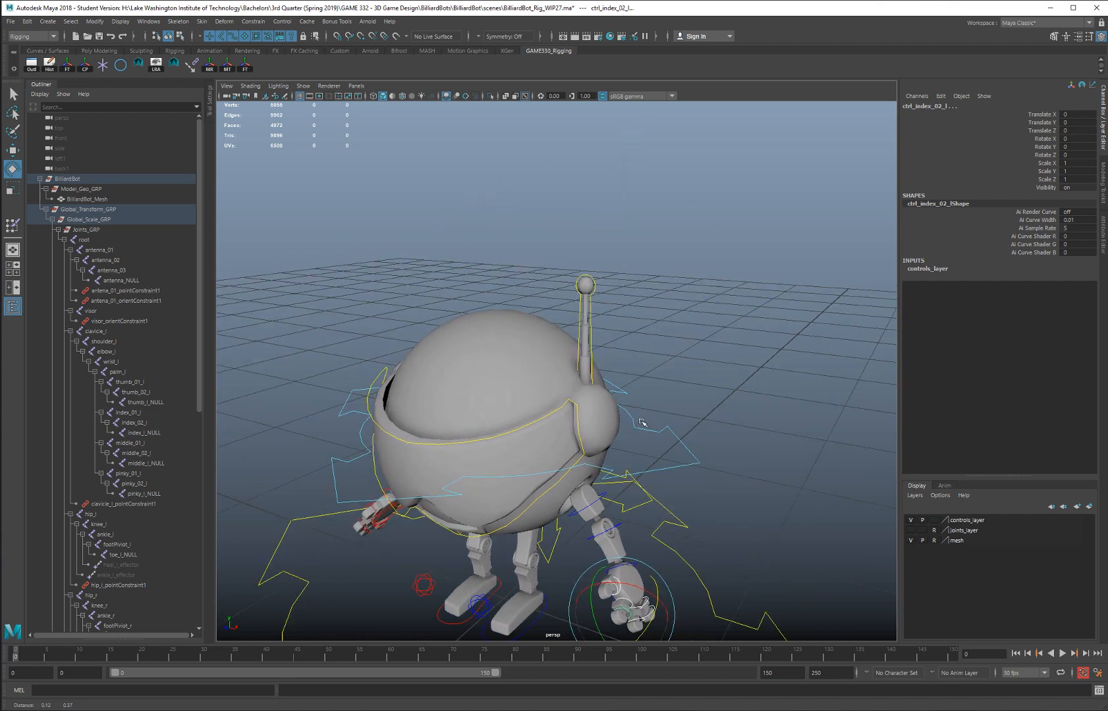
{"action": "scroll", "coordinate": [663, 232], "scroll_direction": "up", "scroll_amount": 2}
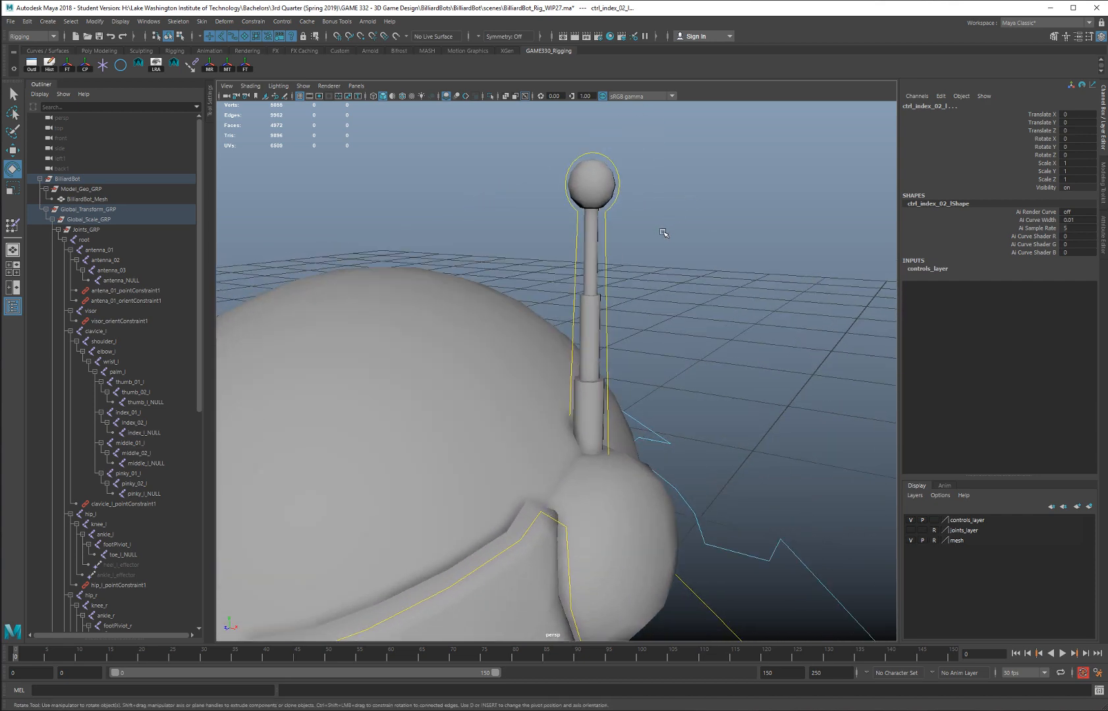
{"action": "left_click_drag", "start_coordinate": [635, 222], "coordinate": [606, 250]}
{"action": "key", "text": "w"}
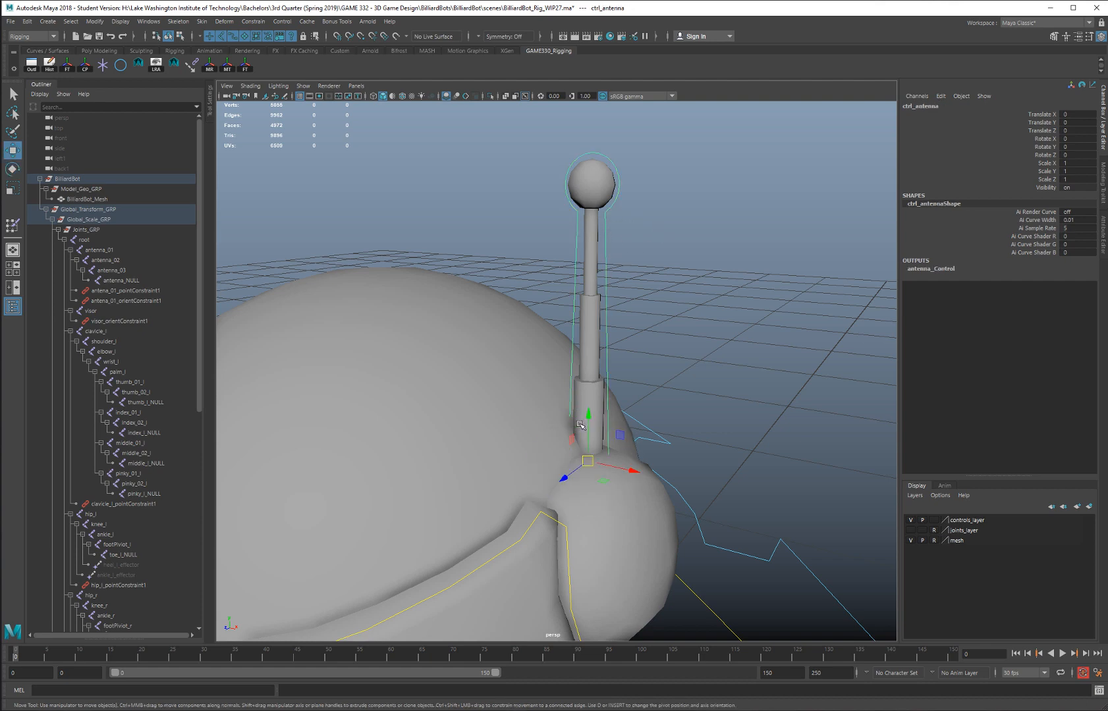
{"action": "left_click_drag", "start_coordinate": [592, 435], "coordinate": [625, 370]}
{"action": "key", "text": "ctrl+z"}
Step: Move the ctrl_COG control to test how the body and legs follow, and inspect the legs from below
{"action": "scroll", "coordinate": [629, 377], "scroll_direction": "down", "scroll_amount": 7}
{"action": "middle_click_drag", "start_coordinate": [636, 382], "coordinate": [663, 313], "text": "alt"}
{"action": "left_click", "coordinate": [667, 329]}
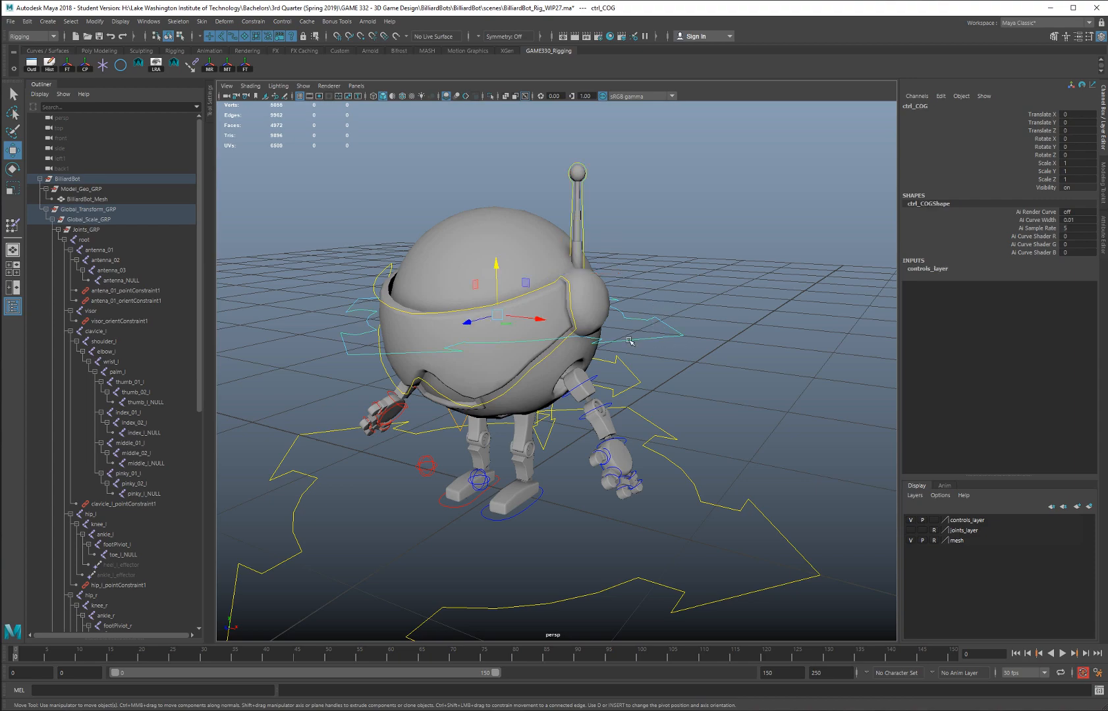
{"action": "left_click_drag", "start_coordinate": [498, 315], "coordinate": [511, 291]}
{"action": "left_click_drag", "start_coordinate": [510, 291], "coordinate": [527, 204], "text": "alt"}
{"action": "scroll", "coordinate": [527, 204], "scroll_direction": "up", "scroll_amount": 5}
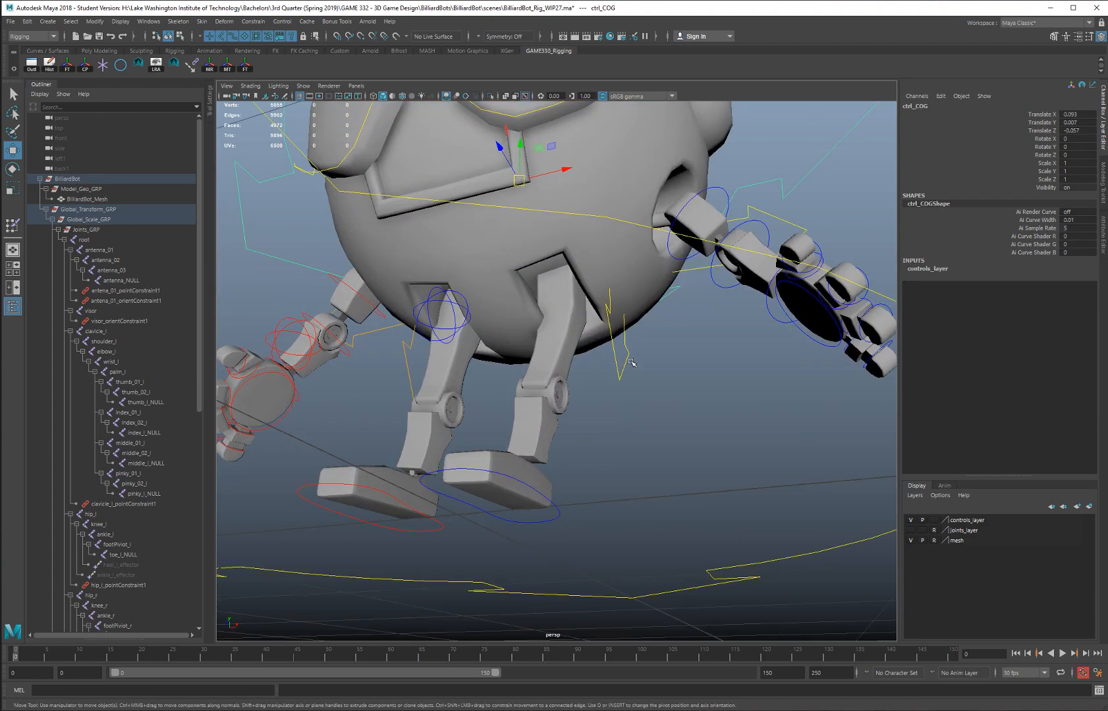
{"action": "left_click_drag", "start_coordinate": [501, 149], "coordinate": [625, 288]}
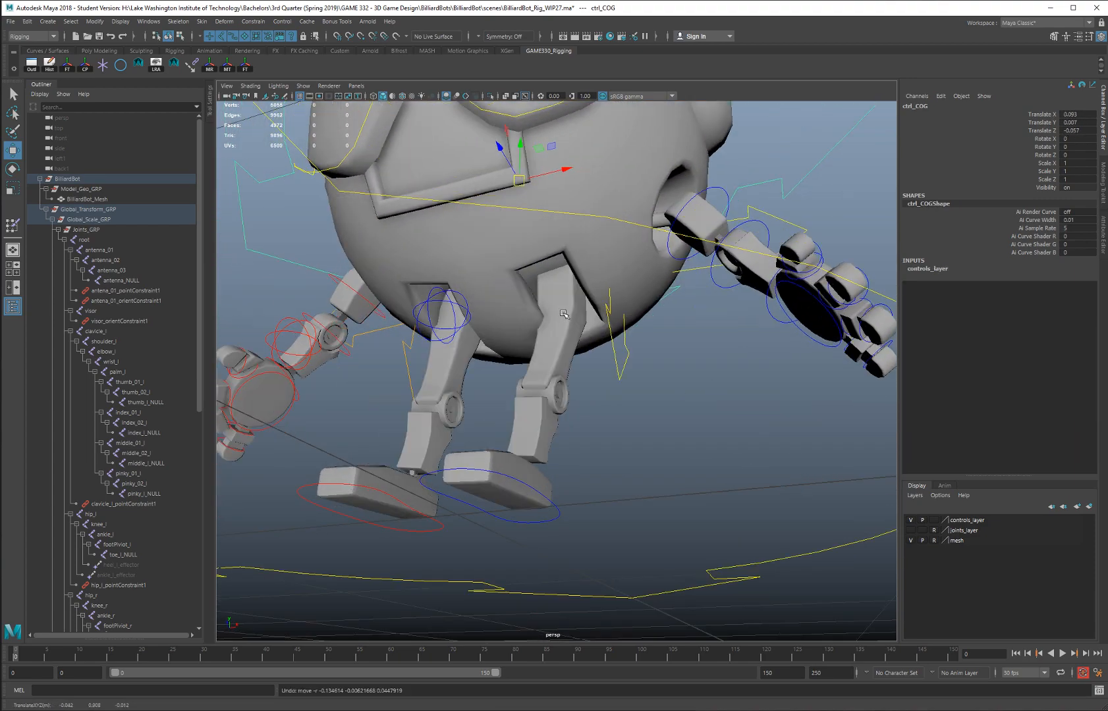
{"action": "left_click_drag", "start_coordinate": [555, 318], "coordinate": [580, 330], "text": "alt"}
{"action": "scroll", "coordinate": [580, 330], "scroll_direction": "down", "scroll_amount": 4}
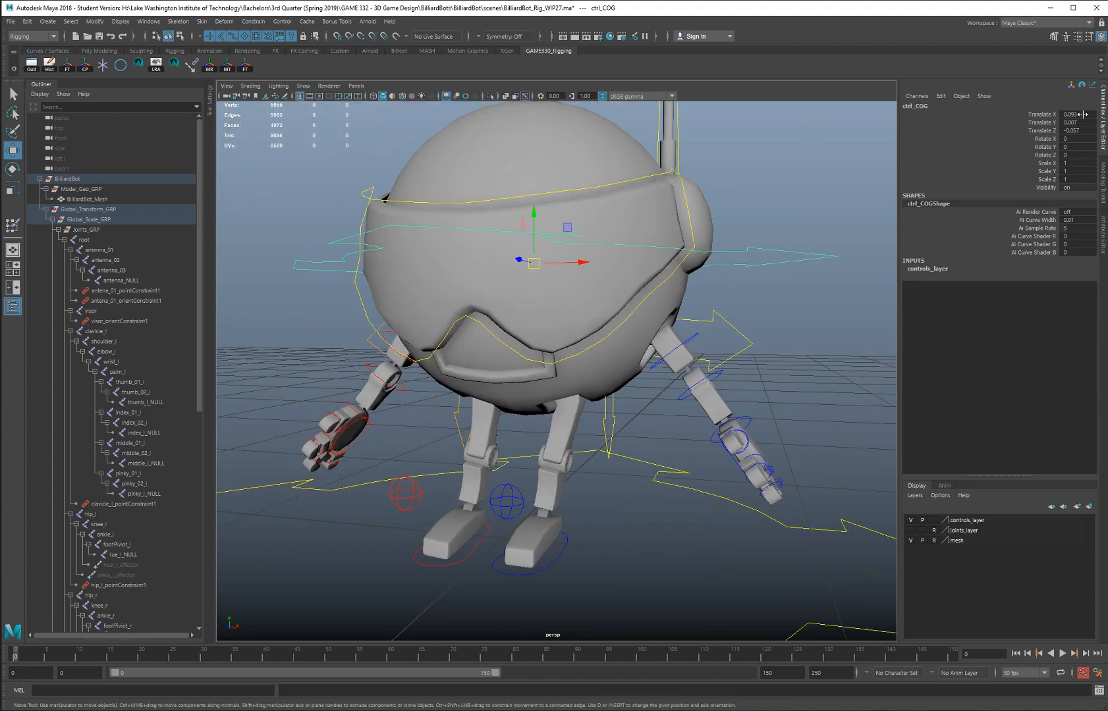
Step: Set Translate X, Y and Z of ctrl_COG to 0
{"action": "left_click_drag", "start_coordinate": [1081, 114], "coordinate": [1079, 131]}
{"action": "type", "text": "0"}
{"action": "key", "text": "Return"}
{"action": "scroll", "coordinate": [615, 316], "scroll_direction": "down", "scroll_amount": 2}
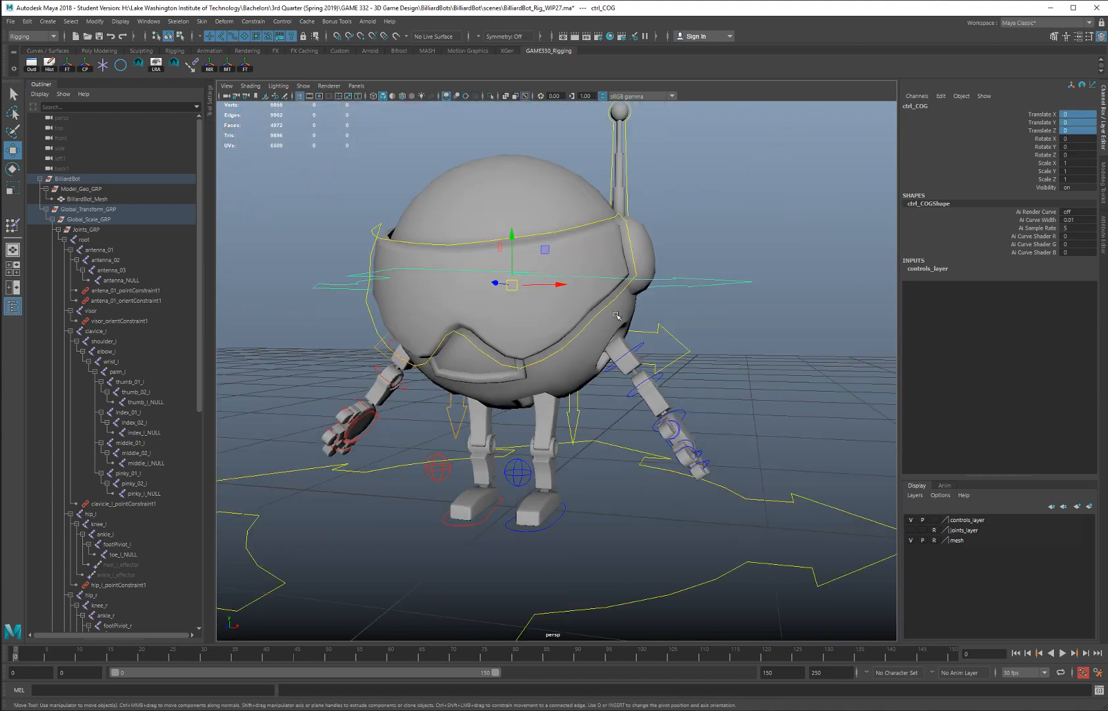
Step: Rotate the visor control to test whether the visor geometry follows, and undo the rotation
{"action": "left_click_drag", "start_coordinate": [617, 316], "coordinate": [565, 324], "text": "alt"}
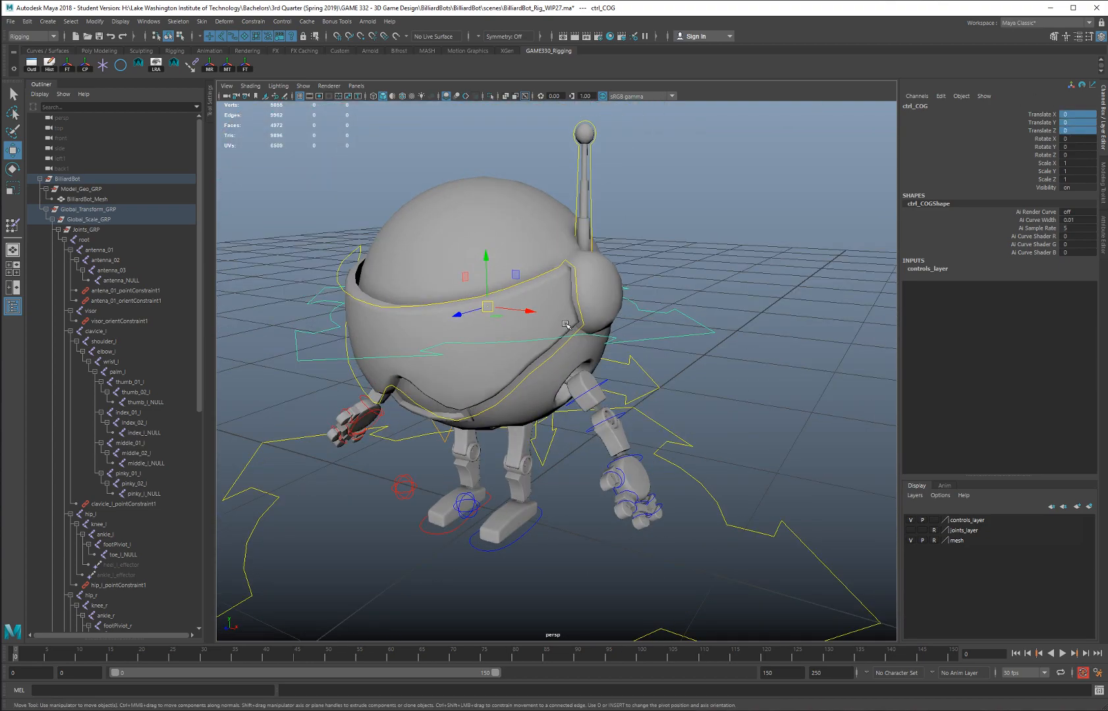
{"action": "left_click", "coordinate": [345, 255]}
{"action": "middle_click_drag", "start_coordinate": [461, 272], "coordinate": [532, 290], "text": "alt"}
{"action": "key", "text": "e"}
{"action": "mouse_move", "coordinate": [533, 290]}
{"action": "left_mouse_down", "text": "alt"}
{"action": "mouse_move", "coordinate": [512, 282]}
{"action": "mouse_move", "coordinate": [525, 268]}
{"action": "mouse_move", "coordinate": [509, 294]}
{"action": "mouse_move", "coordinate": [548, 276]}
{"action": "left_mouse_up", "text": "alt"}
{"action": "key", "text": "ctrl+z"}
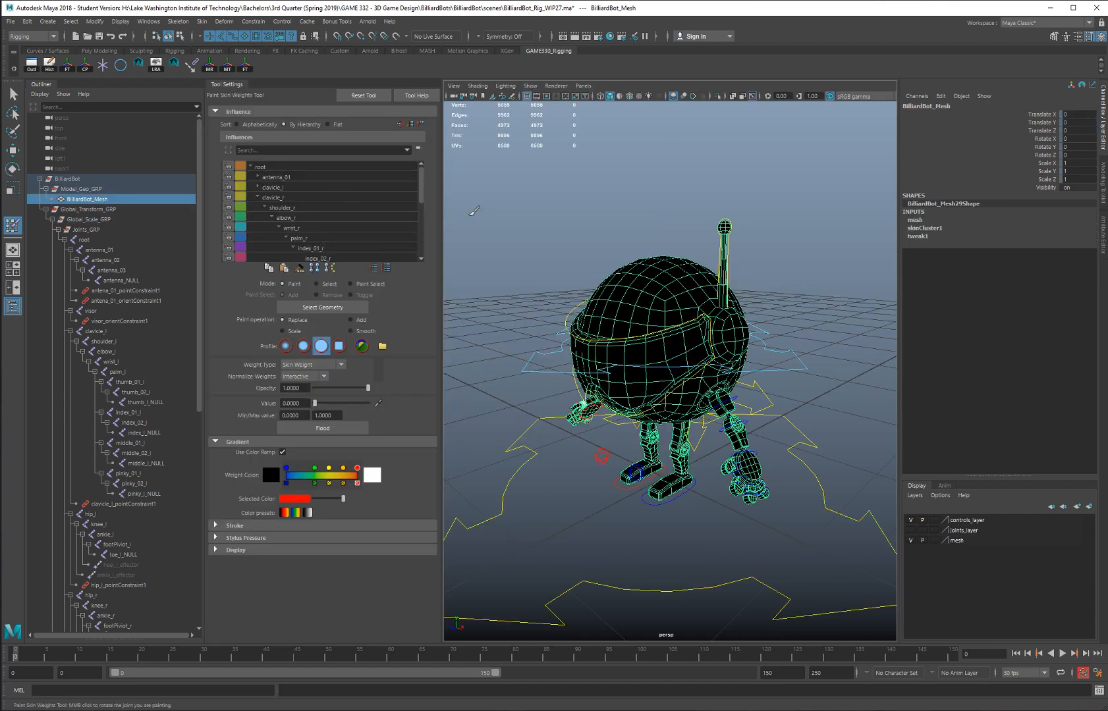
Step: Collapse the clavicle_r and hip_r branches of the skin influences to check which joints under root are listed
{"action": "left_click", "coordinate": [257, 197]}
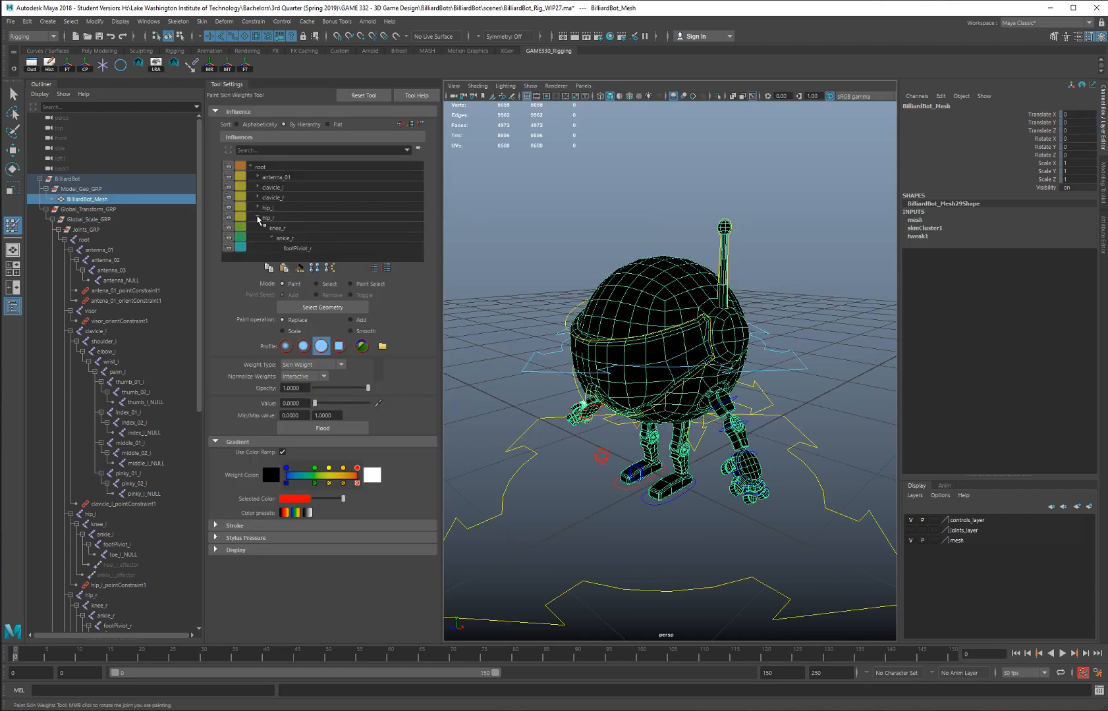
{"action": "mouse_move", "coordinate": [609, 245]}
{"action": "left_mouse_down", "text": "alt"}
{"action": "mouse_move", "coordinate": [636, 244]}
{"action": "mouse_move", "coordinate": [618, 254]}
{"action": "left_mouse_up", "text": "alt"}
{"action": "scroll", "coordinate": [588, 249], "scroll_direction": "up", "scroll_amount": 3}
{"action": "middle_click_drag", "start_coordinate": [588, 248], "coordinate": [584, 266], "text": "alt"}
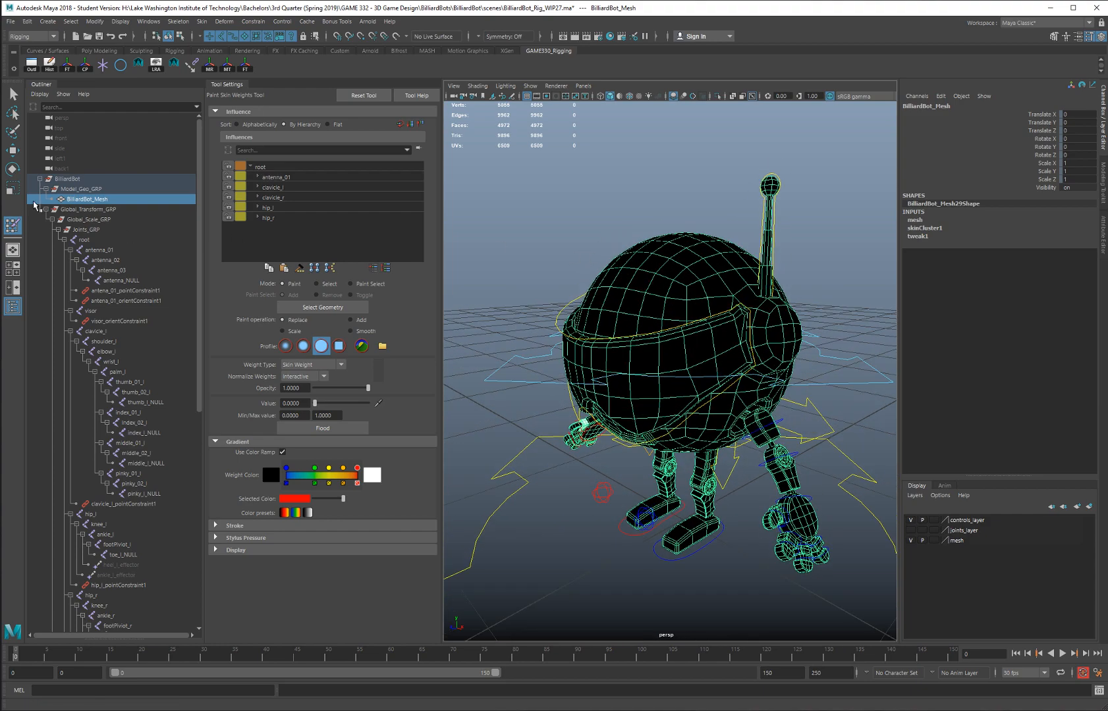
Step: Collapse the antenna, visor, clavicle and hip joint branches under root in the Outliner
{"action": "left_click", "coordinate": [65, 239]}
{"action": "left_click", "coordinate": [65, 240]}
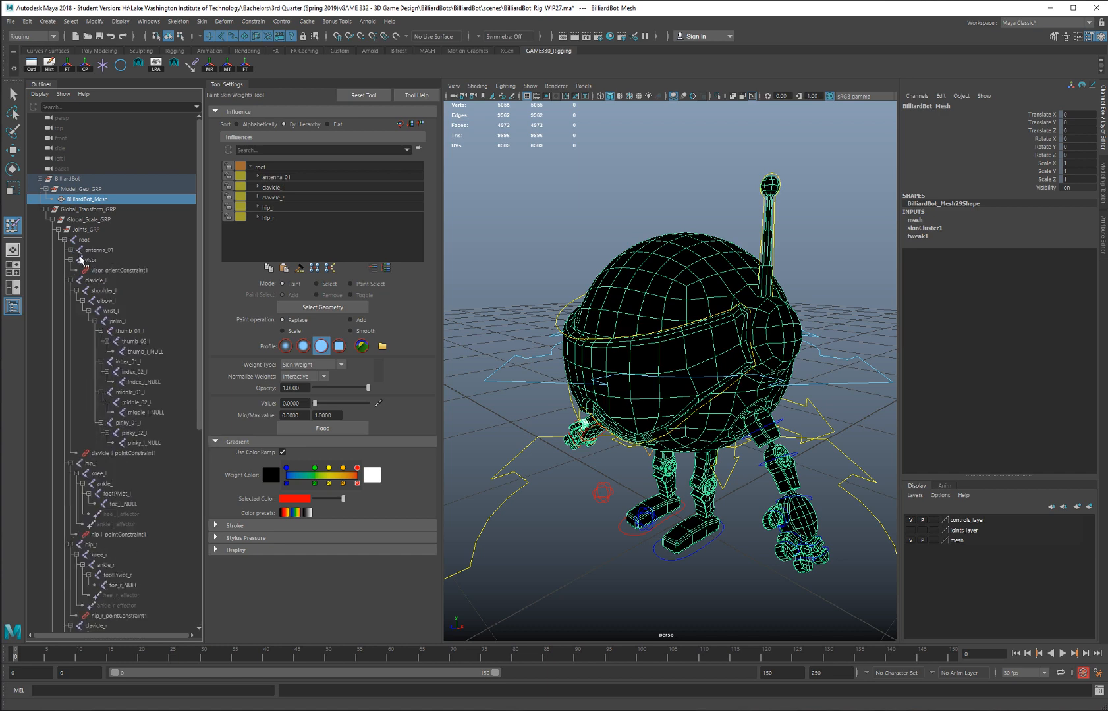
{"action": "left_click", "coordinate": [71, 260]}
{"action": "left_click", "coordinate": [70, 270]}
{"action": "left_click", "coordinate": [70, 281]}
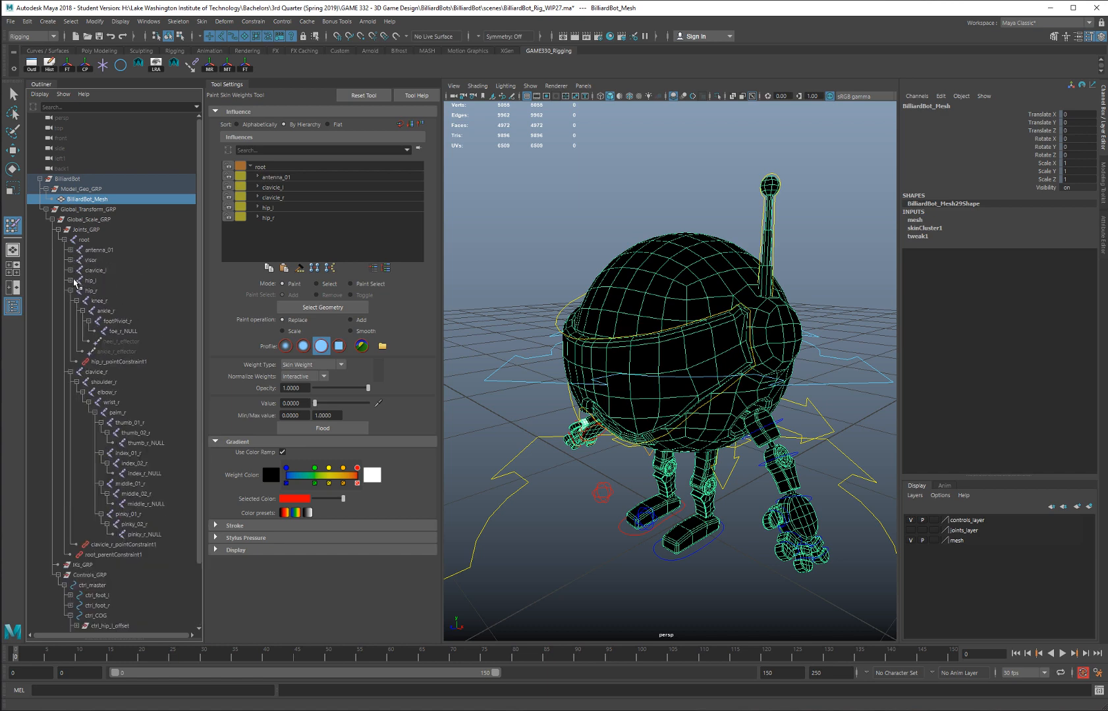
{"action": "left_click", "coordinate": [71, 290]}
{"action": "left_click", "coordinate": [70, 301]}
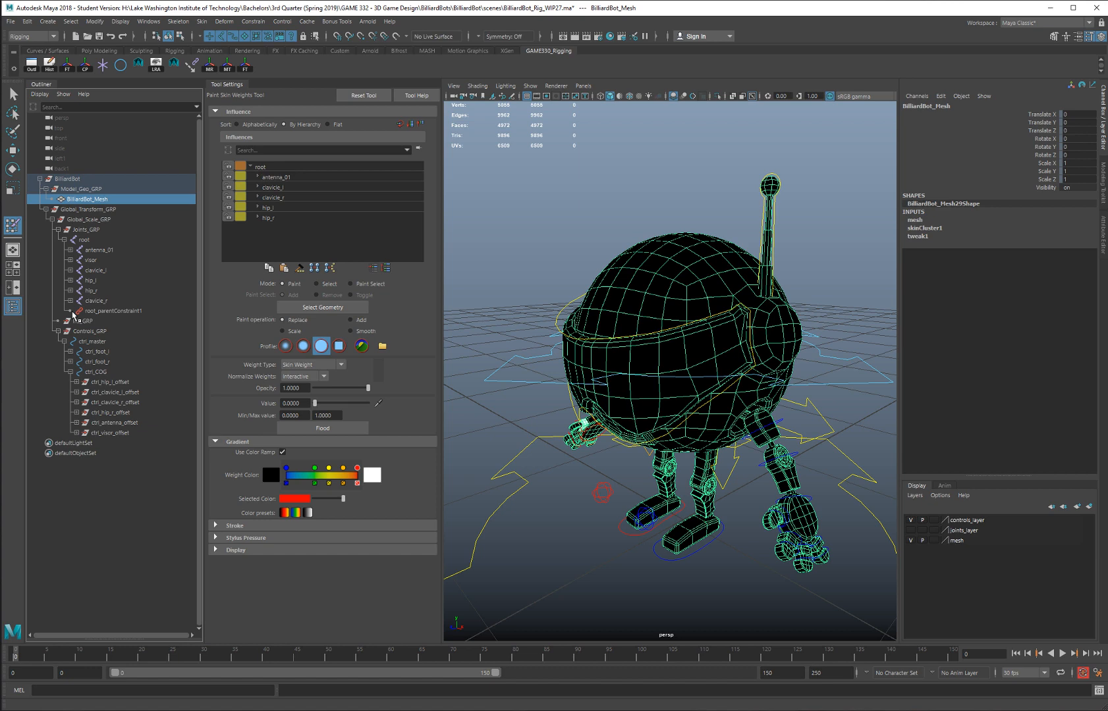
Step: Select the visor joint together with BilliardBot_Mesh and open the Add Influence options
{"action": "left_click", "coordinate": [92, 260]}
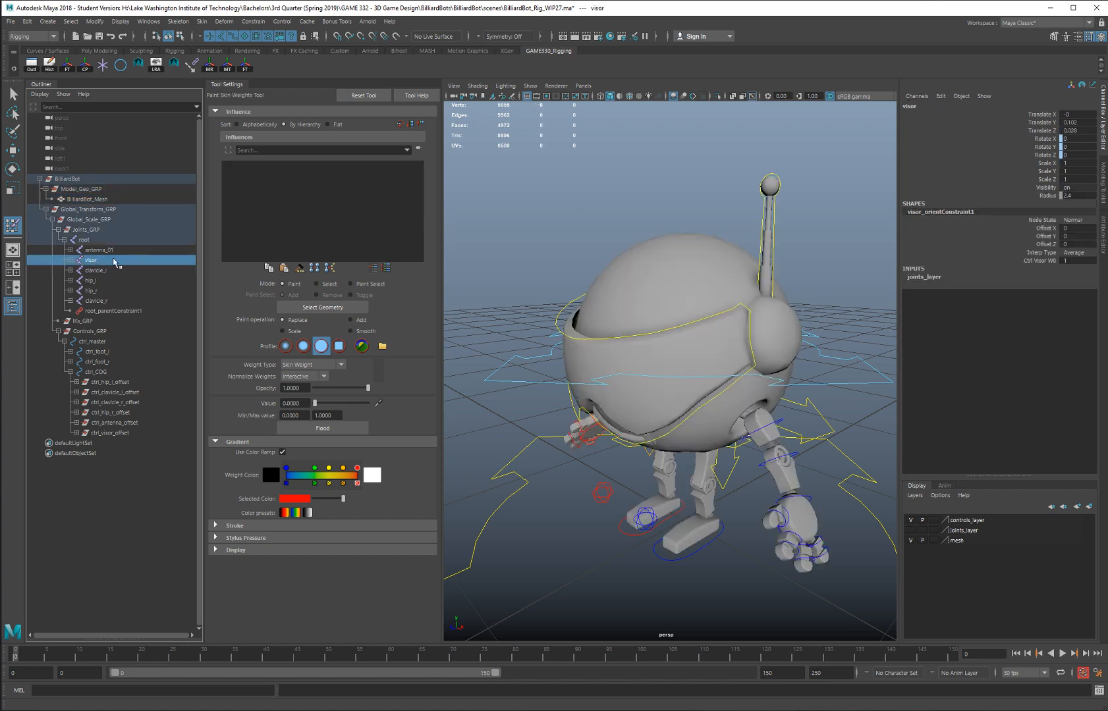
{"action": "key", "text": "q"}
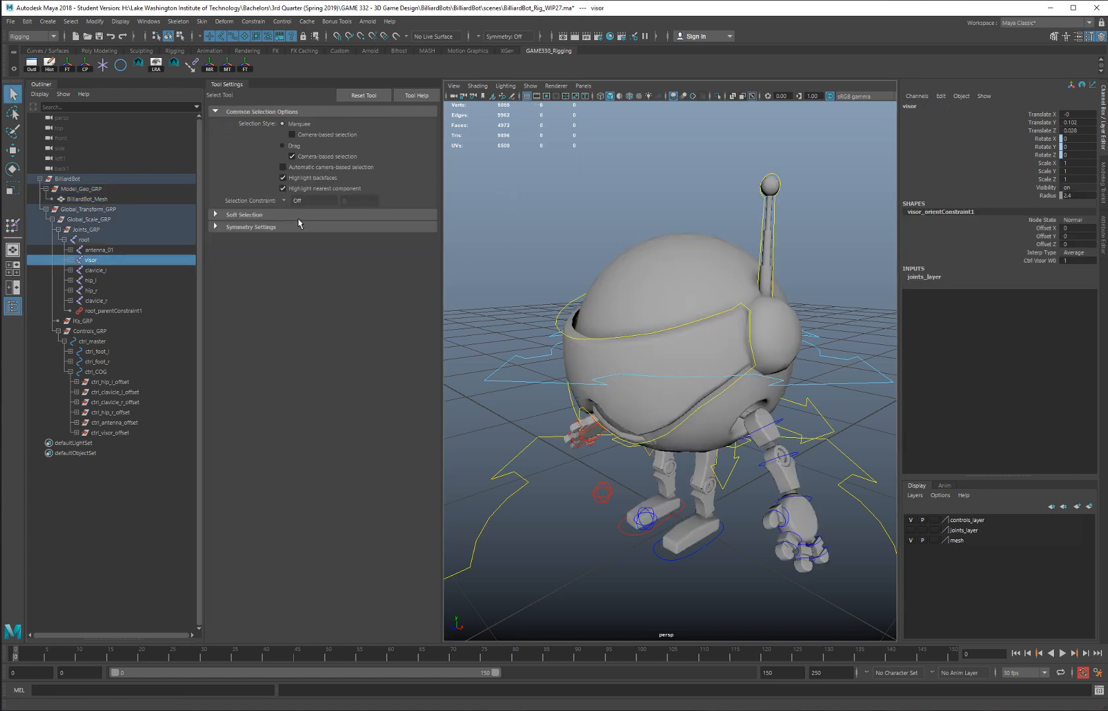
{"action": "left_click", "coordinate": [683, 250], "text": "shift"}
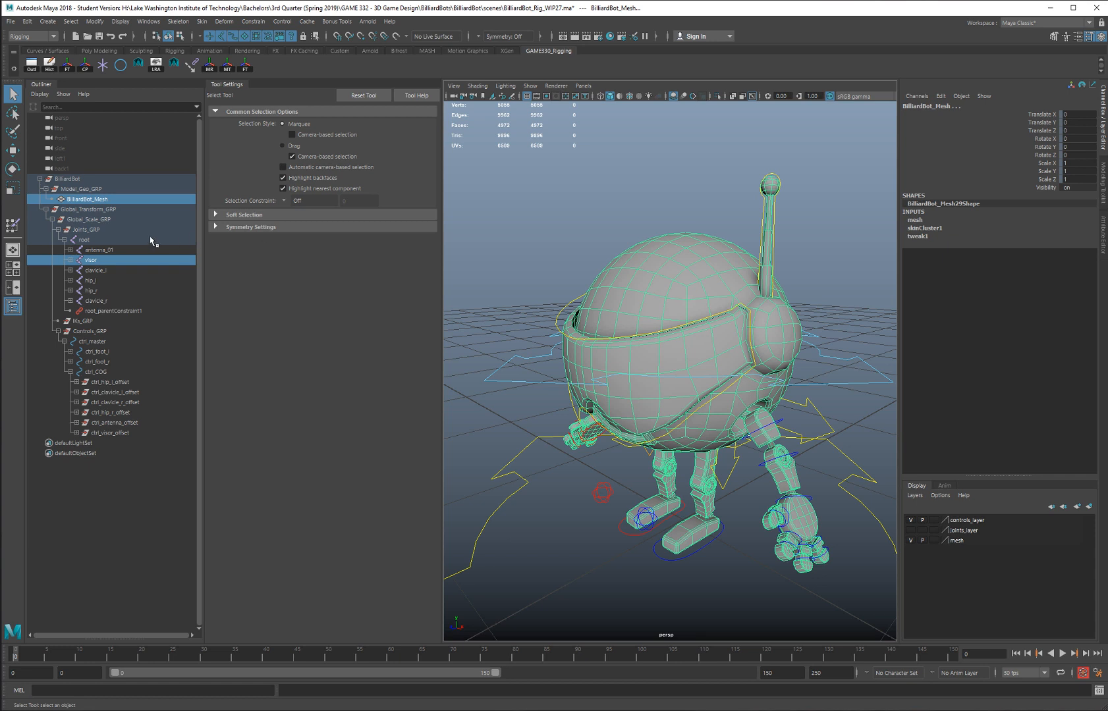
{"action": "left_click", "coordinate": [205, 24]}
{"action": "mouse_move", "coordinate": [260, 264]}
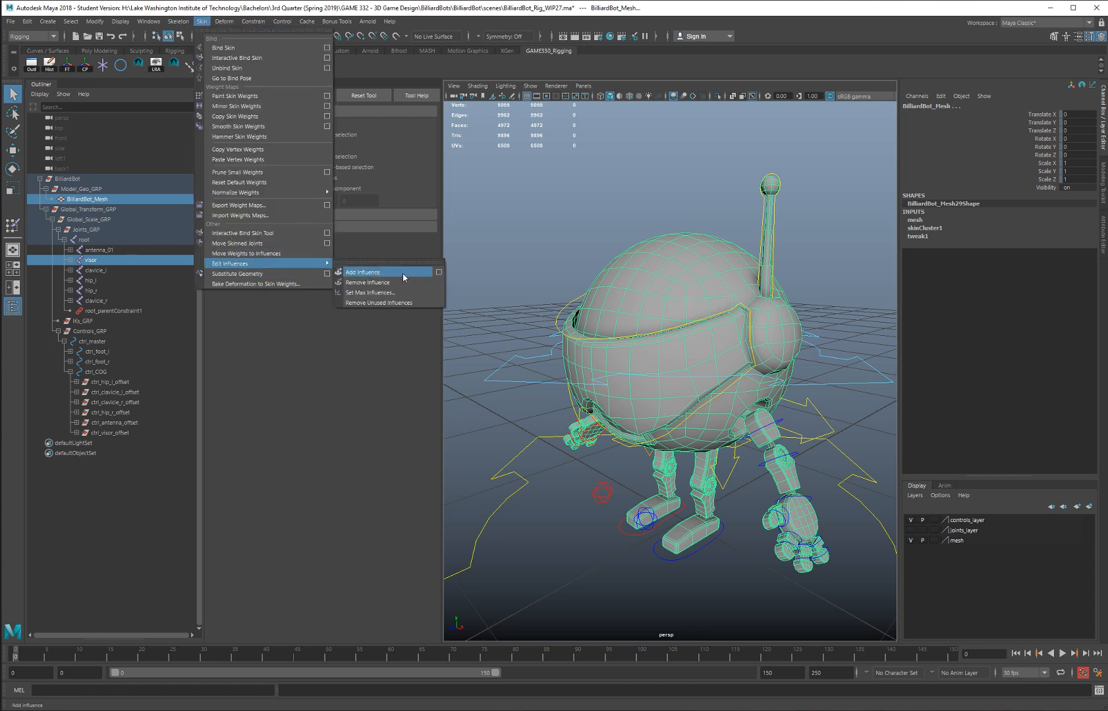
{"action": "left_click", "coordinate": [439, 273]}
Step: Turn off Use geometry and Lock weights for the new influence, with Dropoff set to 0.1
{"action": "left_click_drag", "start_coordinate": [275, 136], "coordinate": [316, 219]}
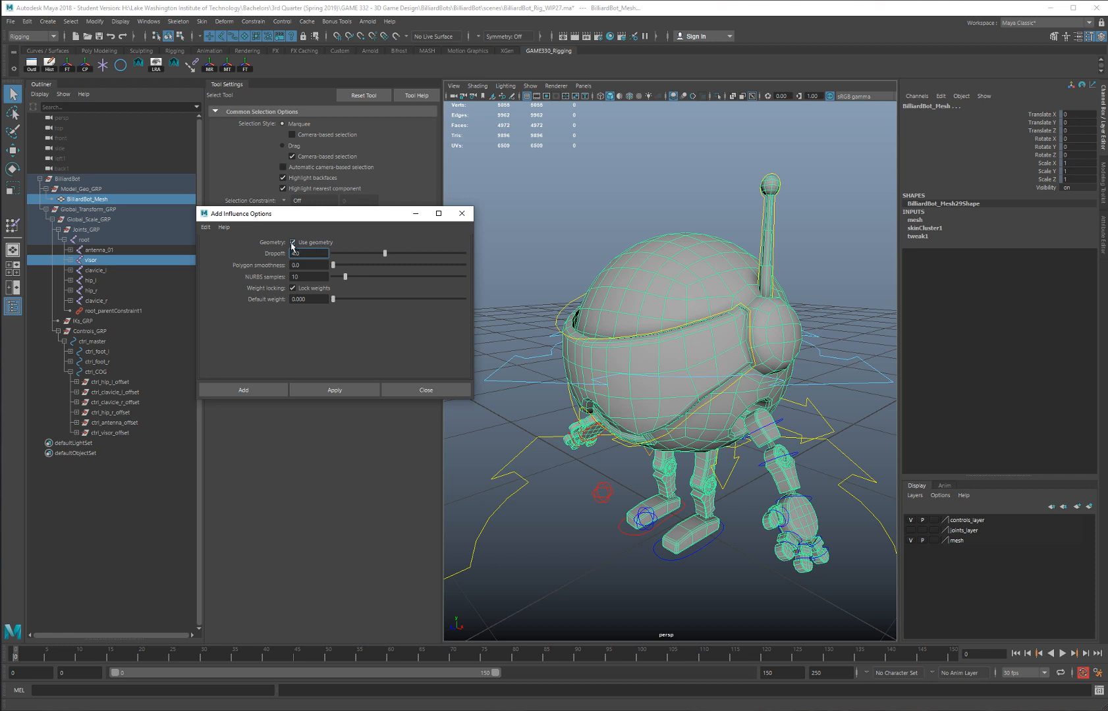
{"action": "left_click", "coordinate": [293, 242]}
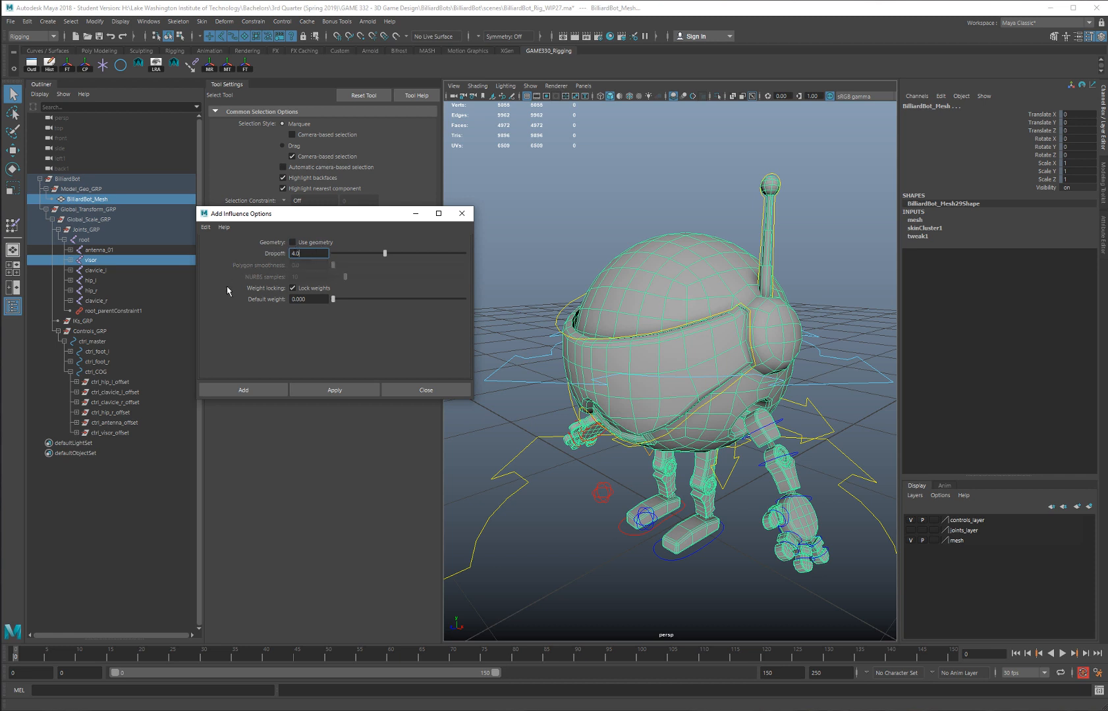
{"action": "left_click", "coordinate": [293, 289]}
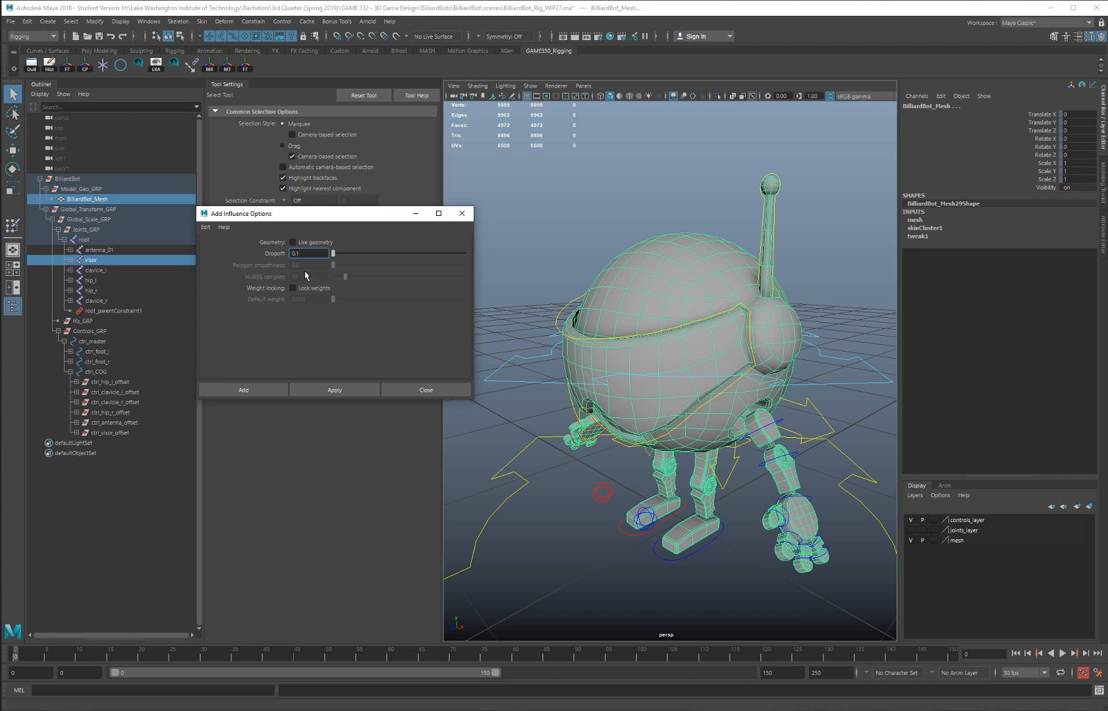
Step: Add the visor joint as a skin influence and start the Paint Skin Weights tool on BilliardBot_Mesh
{"action": "left_click", "coordinate": [253, 393]}
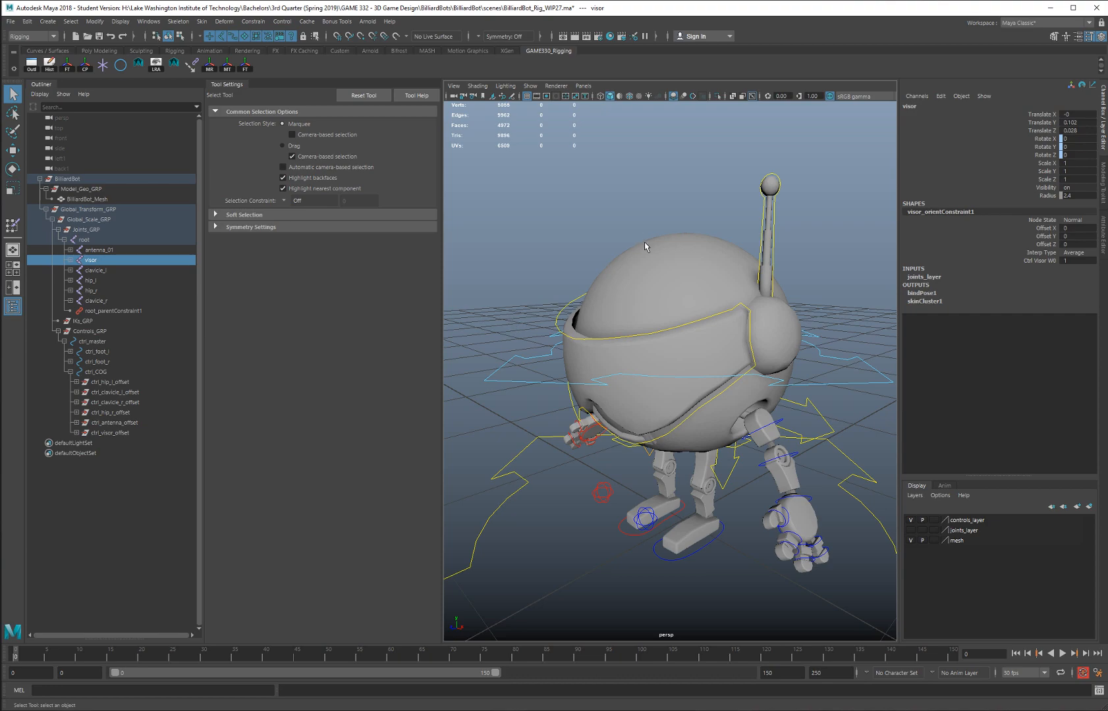
{"action": "left_click", "coordinate": [645, 247]}
{"action": "left_click", "coordinate": [13, 226]}
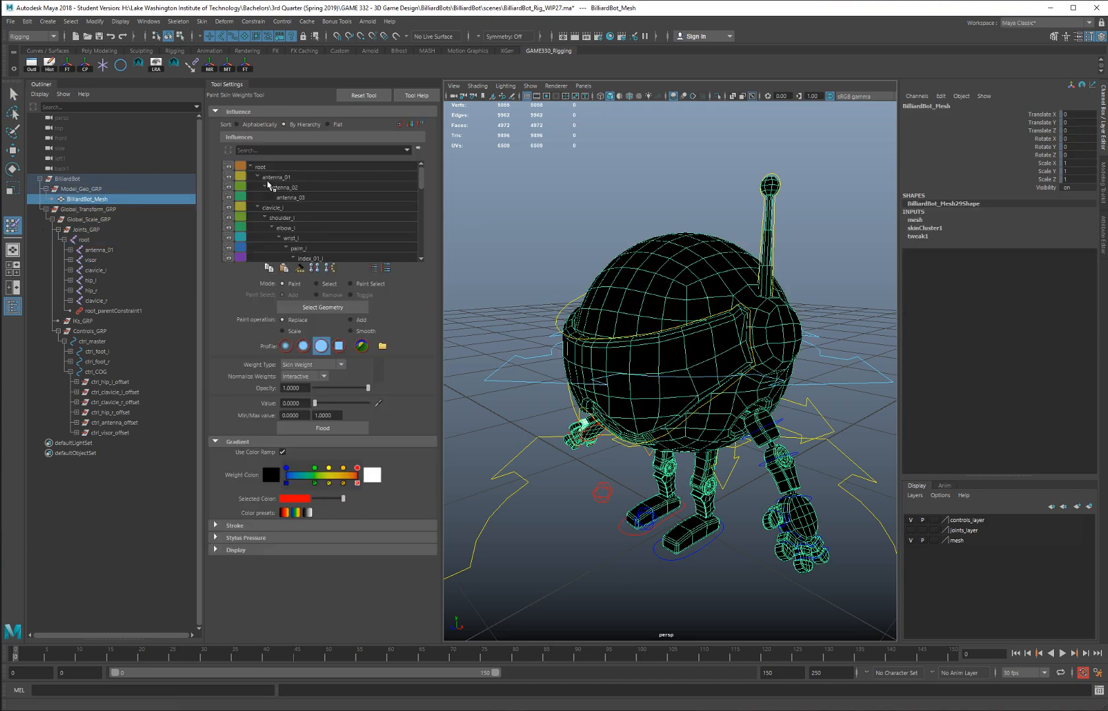
Step: Display the visor influence's weights and examine them across the whole mesh
{"action": "left_click_drag", "start_coordinate": [566, 243], "coordinate": [737, 250], "text": "alt"}
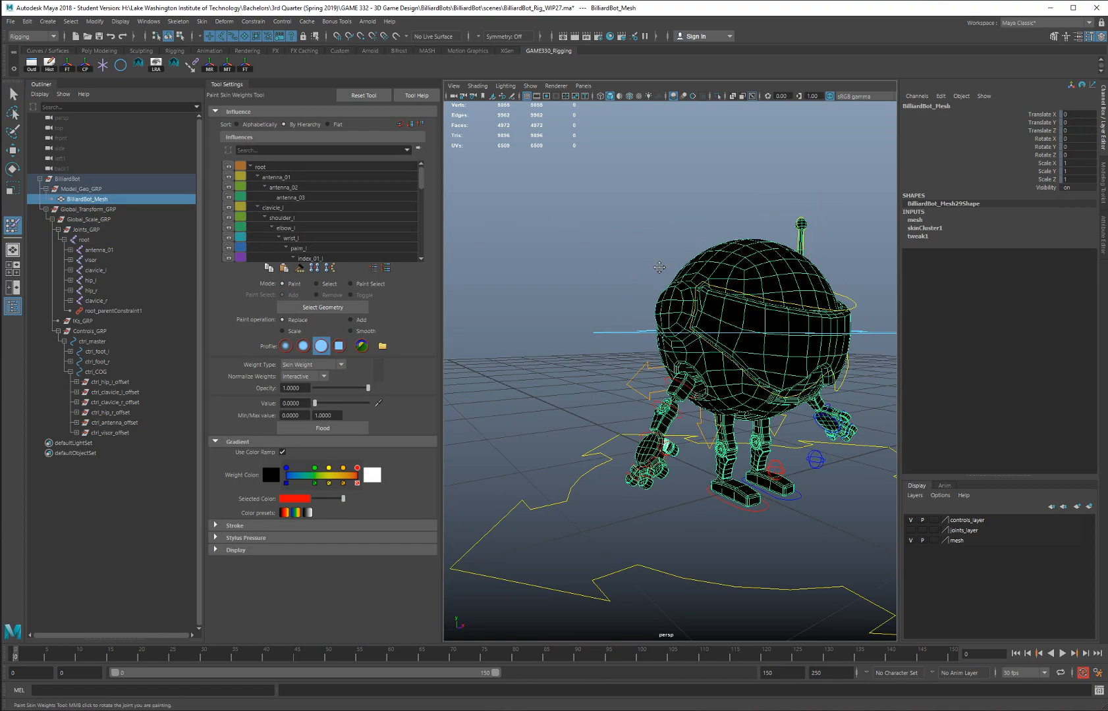
{"action": "middle_click_drag", "start_coordinate": [744, 402], "coordinate": [699, 303], "text": "alt"}
{"action": "scroll", "coordinate": [700, 303], "scroll_direction": "up", "scroll_amount": 5}
{"action": "left_click_drag", "start_coordinate": [699, 303], "coordinate": [734, 322], "text": "alt"}
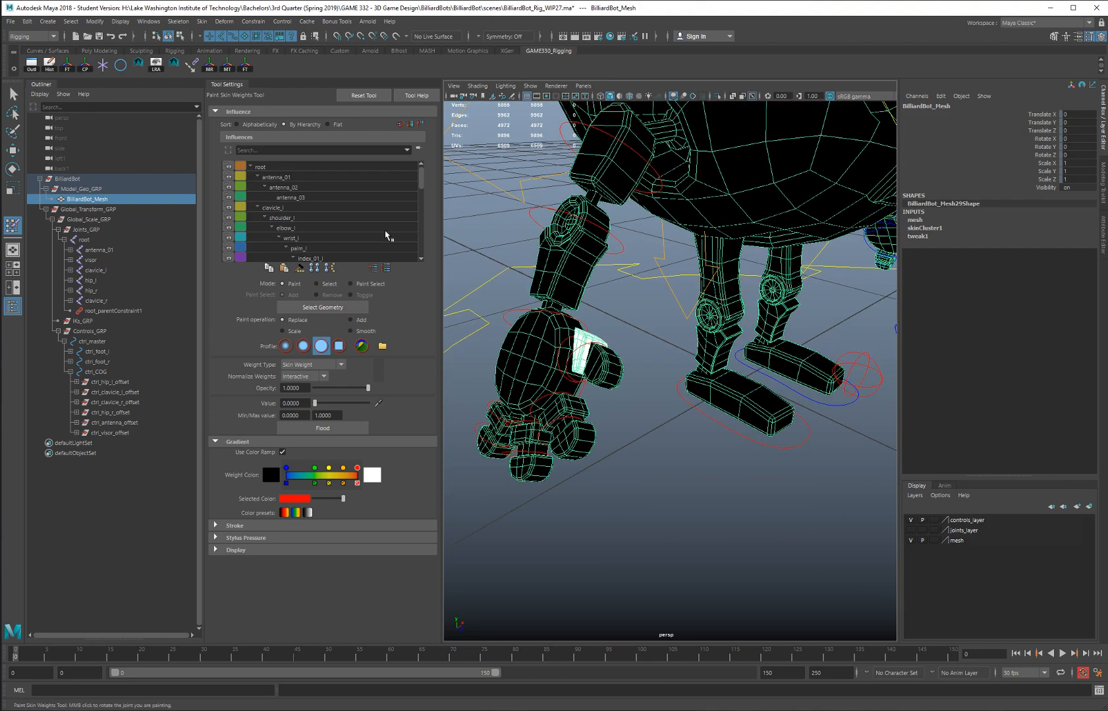
{"action": "scroll", "coordinate": [294, 215], "scroll_direction": "down", "scroll_amount": 6}
{"action": "scroll", "coordinate": [295, 215], "scroll_direction": "down", "scroll_amount": 6}
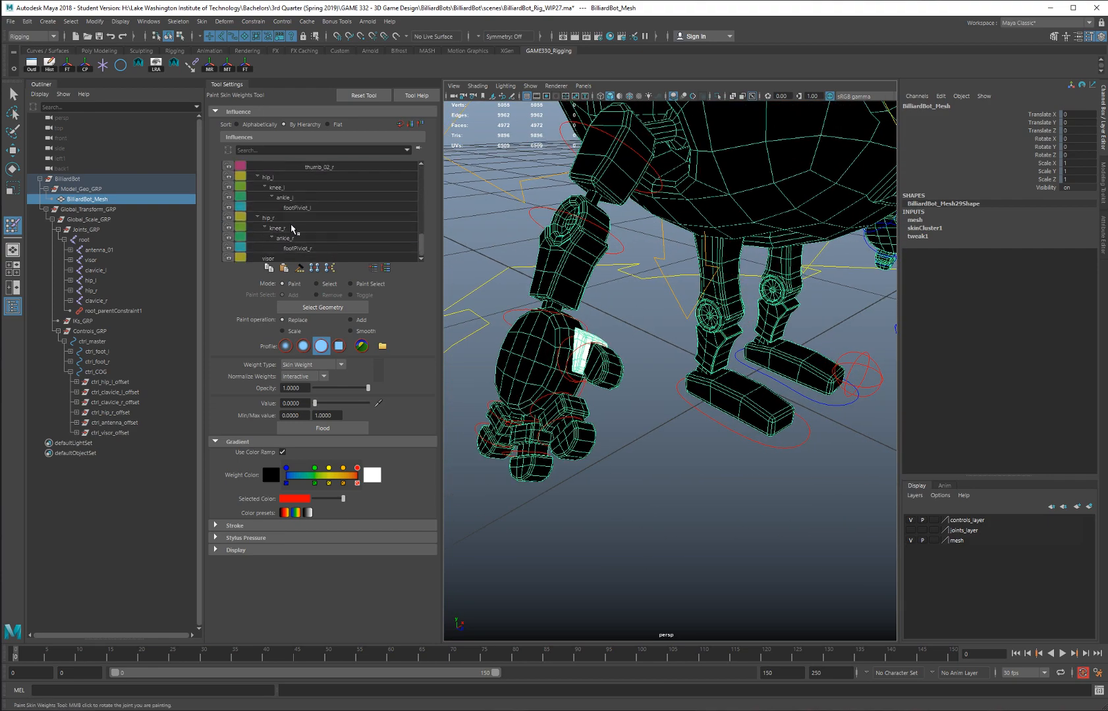
{"action": "left_click", "coordinate": [270, 258]}
{"action": "key", "text": "a"}
{"action": "left_click_drag", "start_coordinate": [687, 265], "coordinate": [579, 250], "text": "alt"}
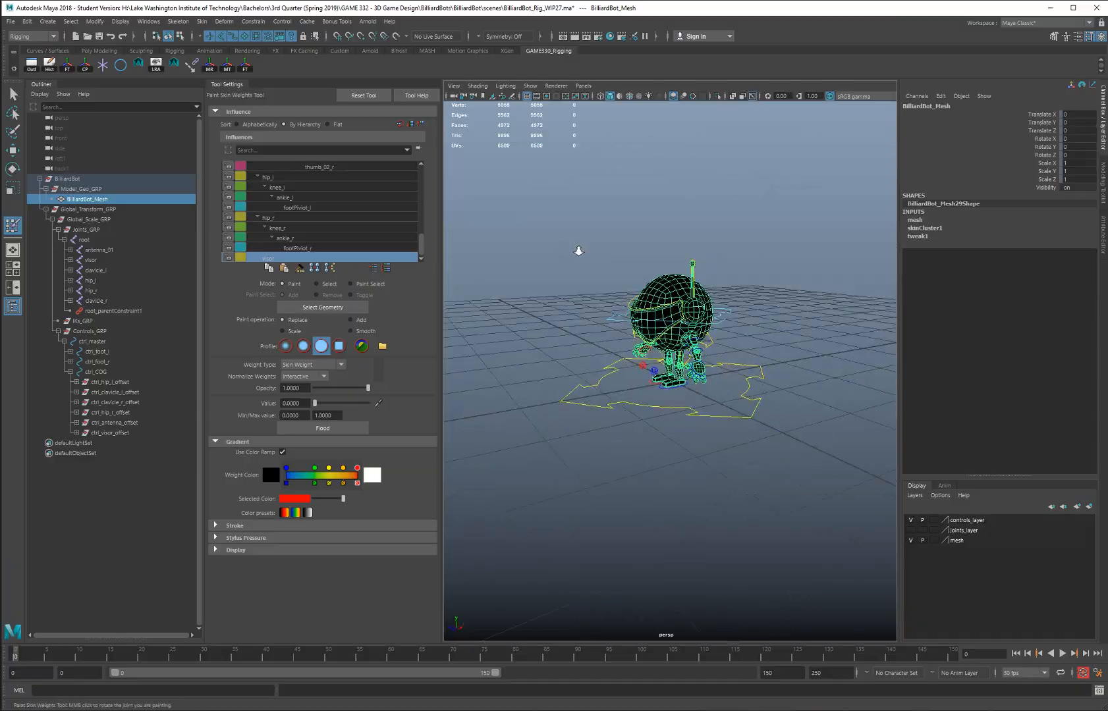
{"action": "scroll", "coordinate": [578, 250], "scroll_direction": "up", "scroll_amount": 10}
{"action": "middle_click_drag", "start_coordinate": [713, 255], "coordinate": [704, 296], "text": "alt"}
{"action": "left_click_drag", "start_coordinate": [704, 297], "coordinate": [587, 393], "text": "alt"}
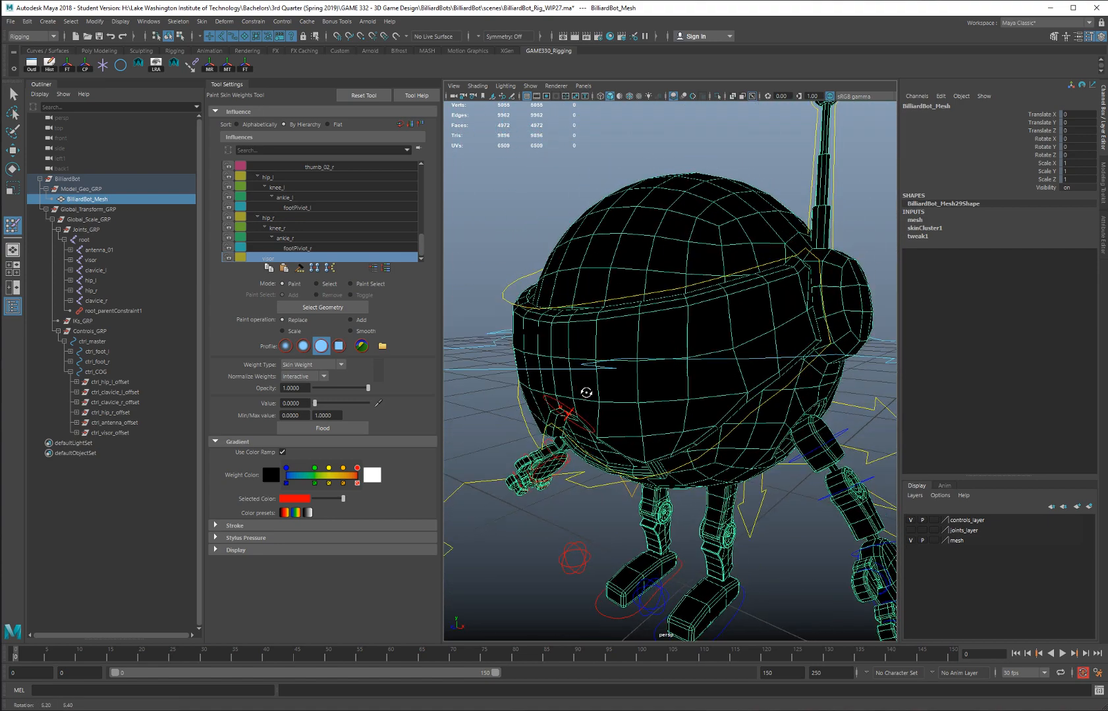
{"action": "left_click_drag", "start_coordinate": [517, 290], "coordinate": [542, 223], "text": "alt"}
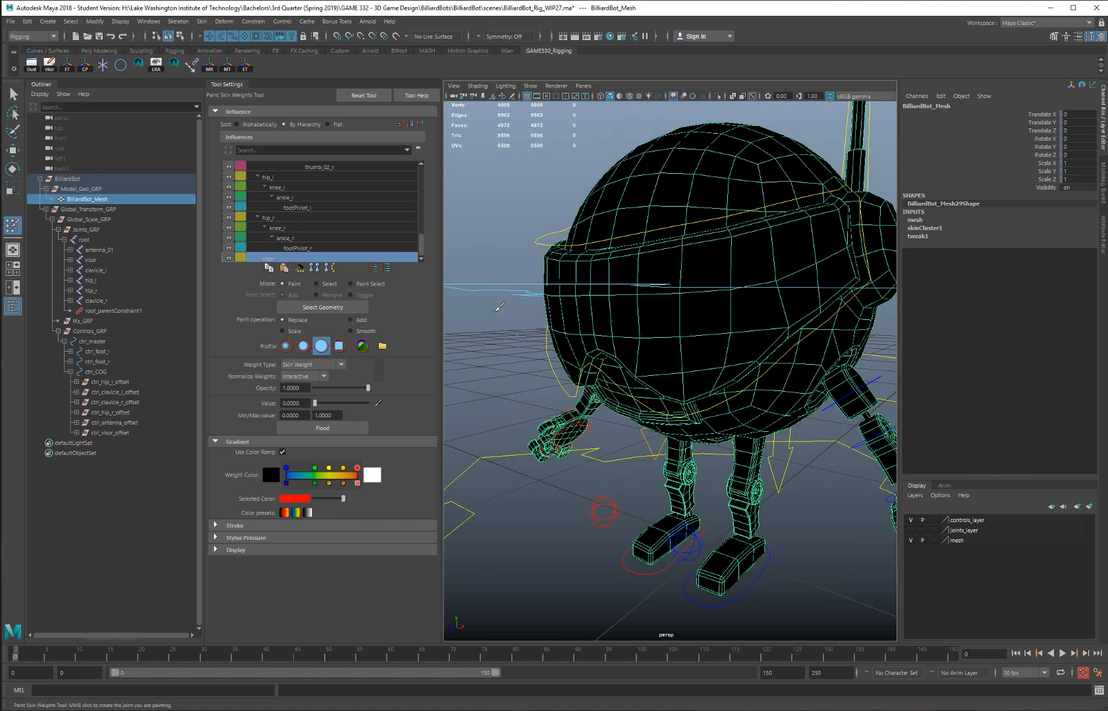
Step: Select all vertices of the visor shell, set their visor weight to 1, and return to Paint mode to check the weighting
{"action": "left_click", "coordinate": [318, 284]}
{"action": "left_click", "coordinate": [551, 266]}
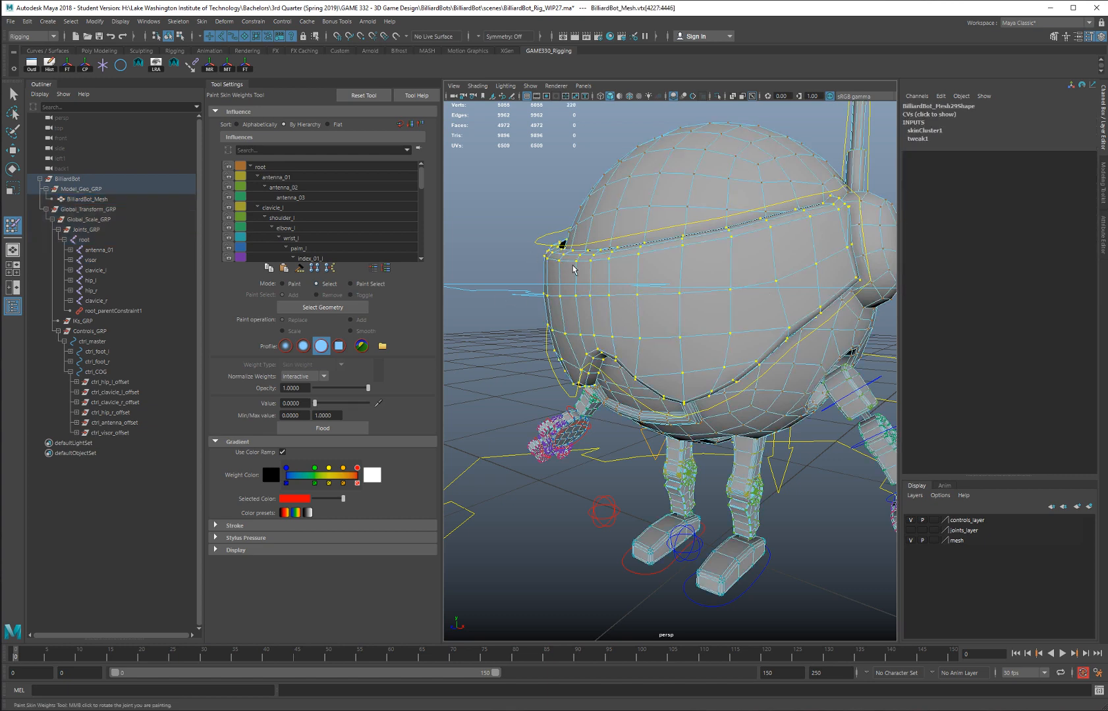
{"action": "scroll", "coordinate": [304, 213], "scroll_direction": "down", "scroll_amount": 10}
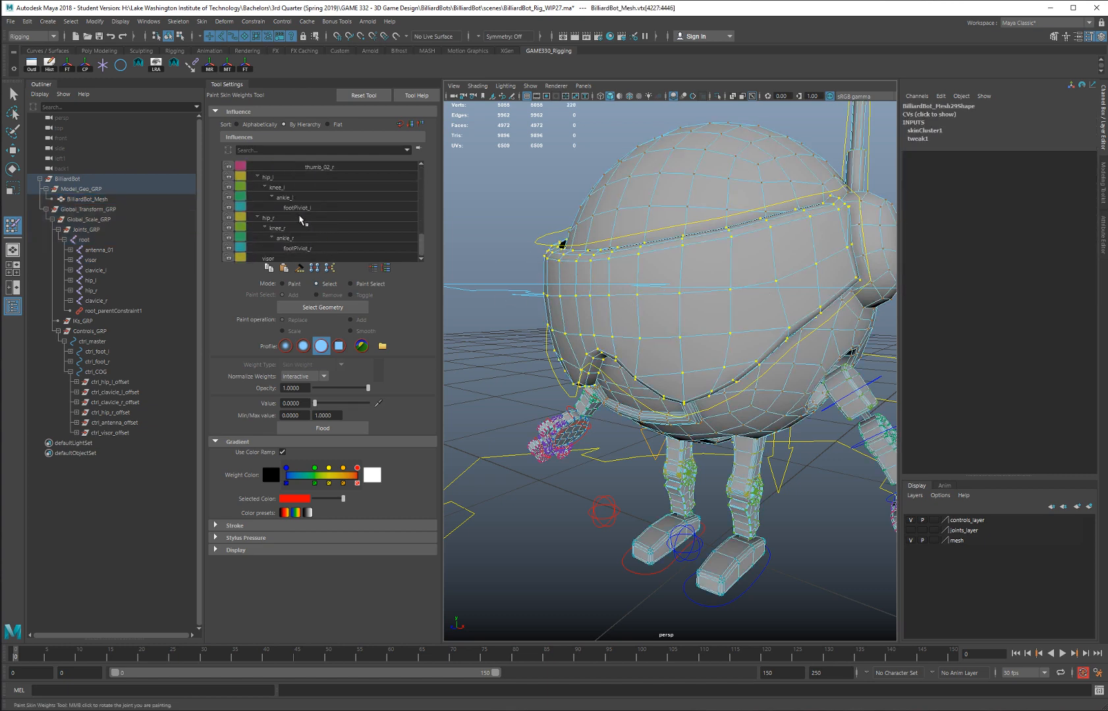
{"action": "left_click", "coordinate": [268, 259]}
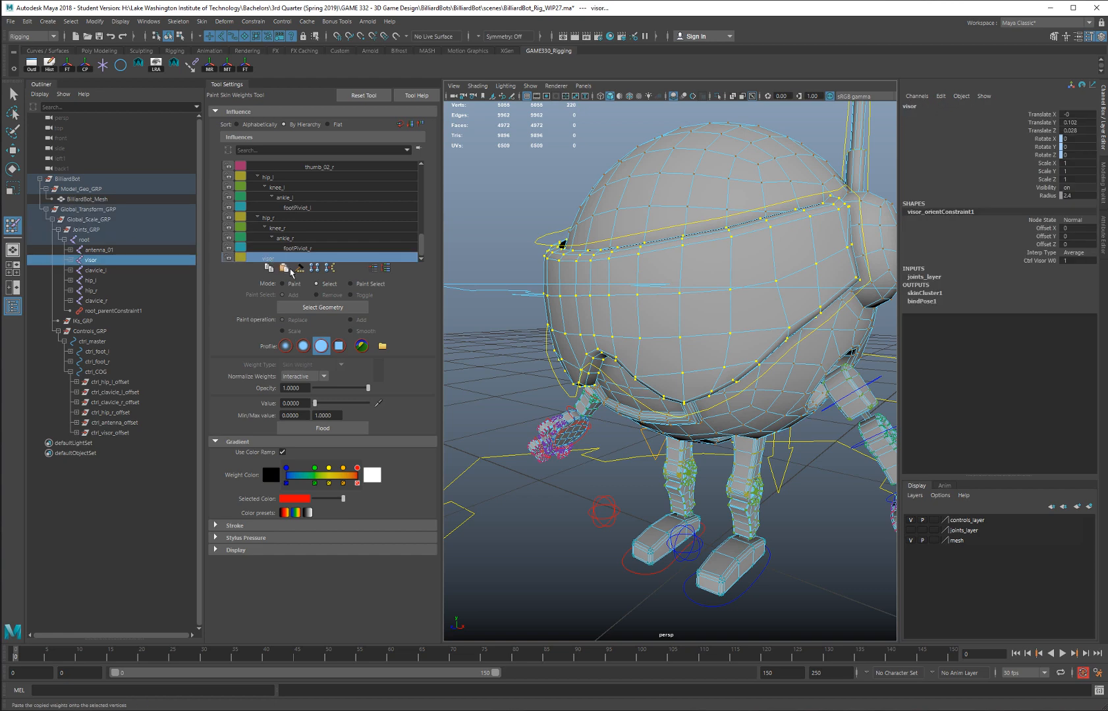
{"action": "left_click_drag", "start_coordinate": [314, 403], "coordinate": [367, 403]}
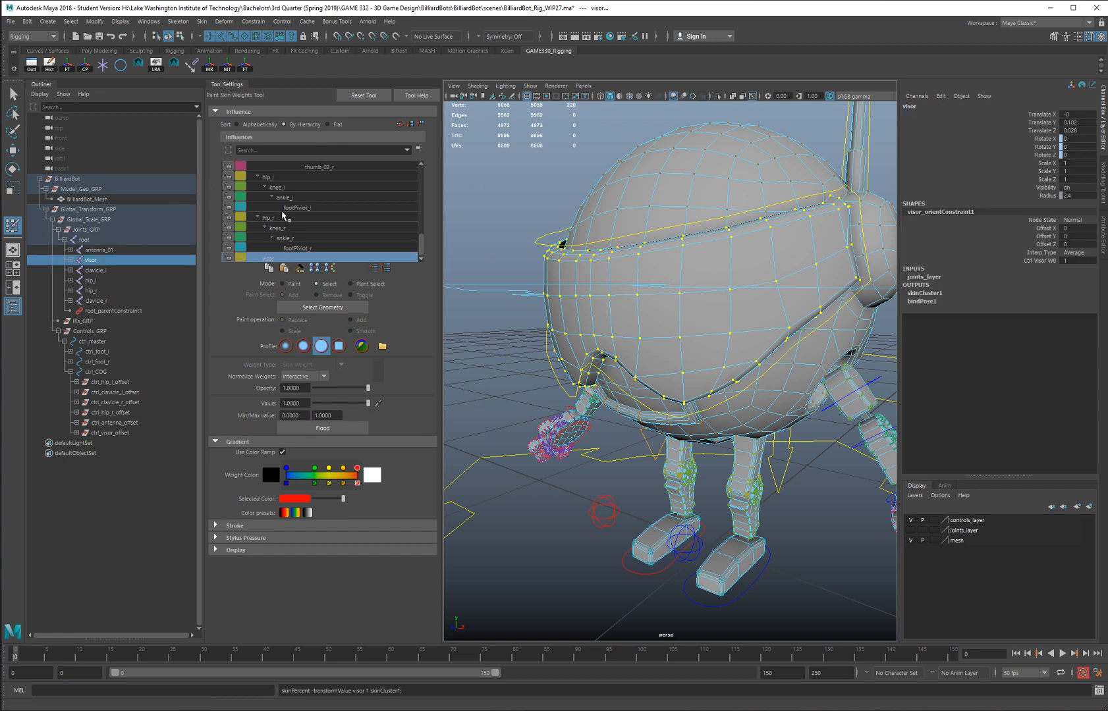
{"action": "scroll", "coordinate": [578, 248], "scroll_direction": "down", "scroll_amount": 10}
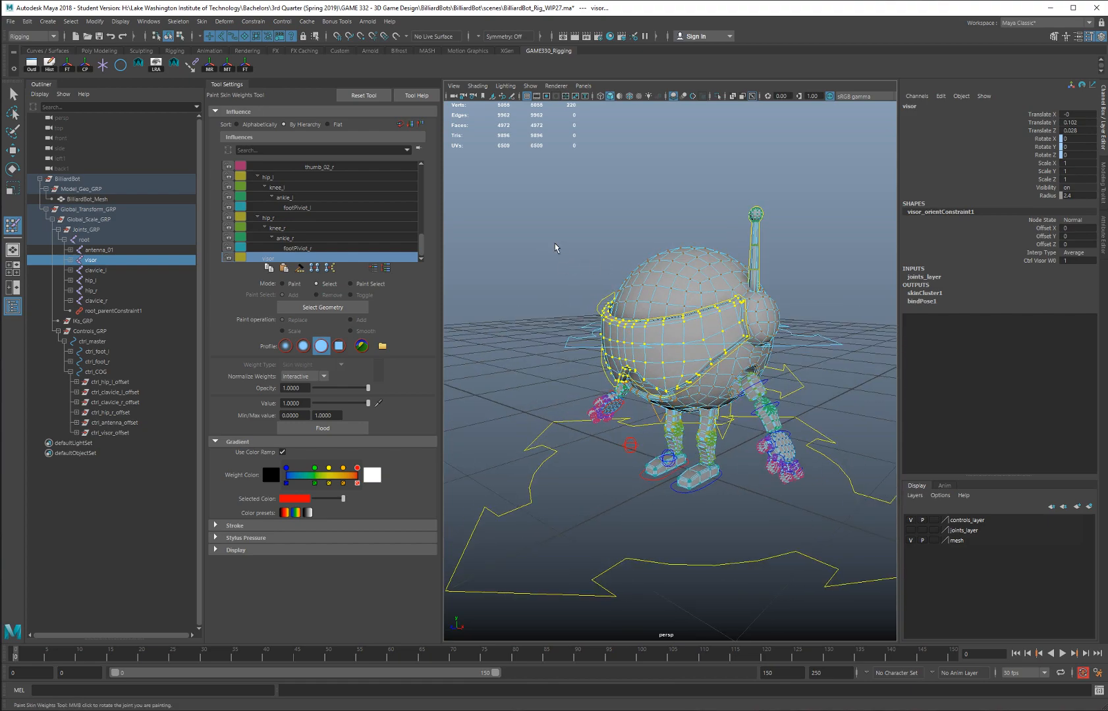
{"action": "left_click", "coordinate": [295, 283]}
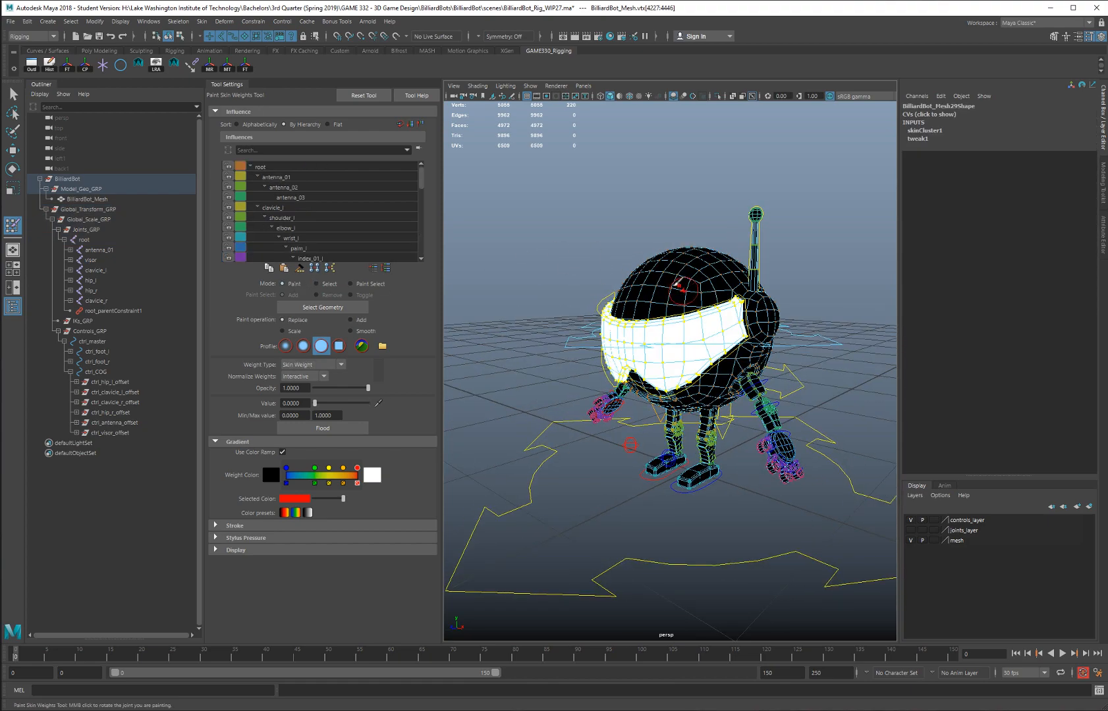
{"action": "mouse_move", "coordinate": [679, 290]}
{"action": "left_mouse_down", "text": "alt"}
{"action": "mouse_move", "coordinate": [698, 276]}
{"action": "mouse_move", "coordinate": [685, 269]}
{"action": "mouse_move", "coordinate": [659, 323]}
{"action": "left_mouse_up", "text": "alt"}
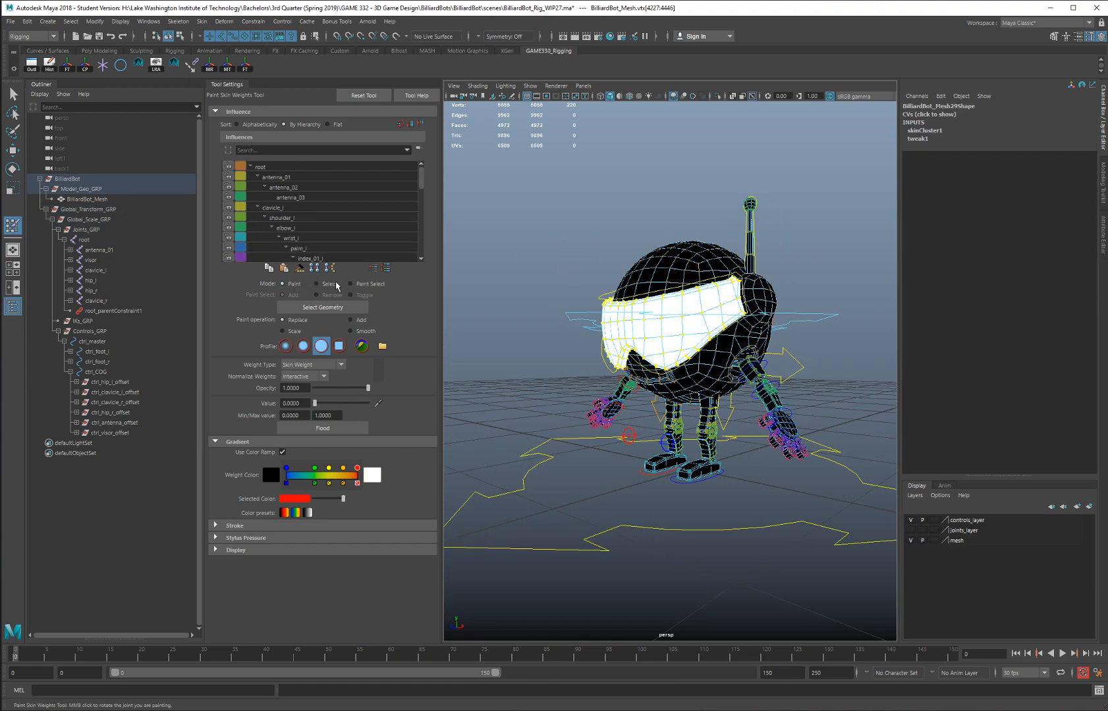
Step: Select ctrl_visor and test-rotate it to check how the visor shell follows, undoing the rotation
{"action": "left_click", "coordinate": [13, 94]}
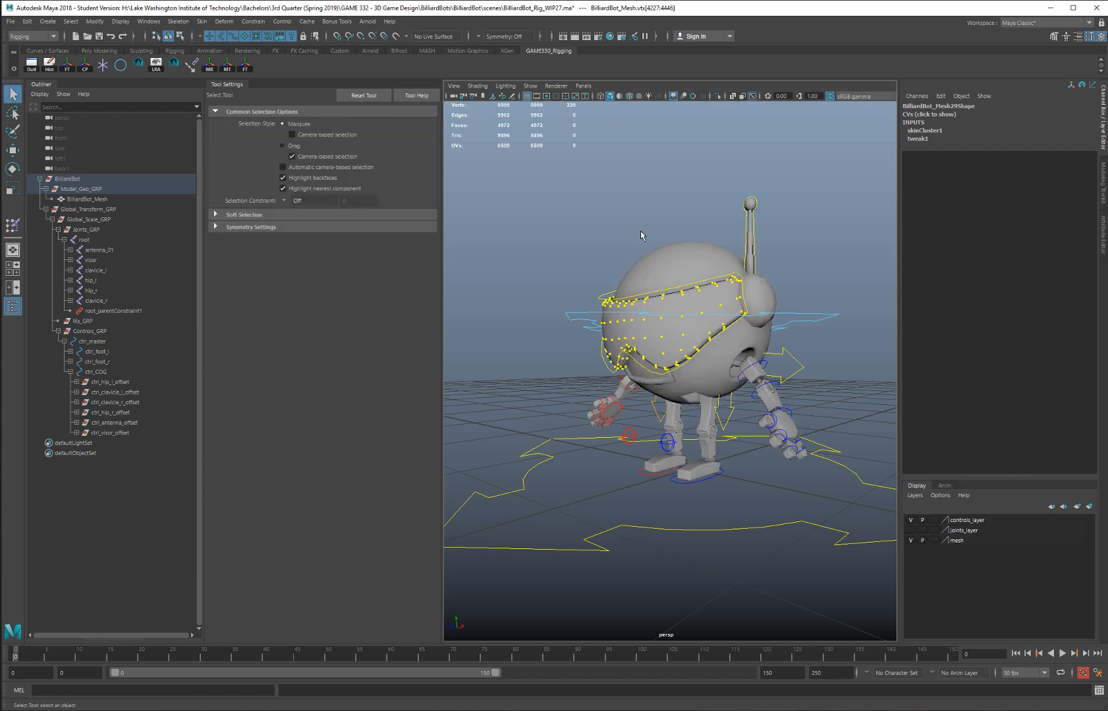
{"action": "left_click_drag", "start_coordinate": [595, 249], "coordinate": [879, 474], "text": "alt"}
{"action": "left_click", "coordinate": [616, 290]}
{"action": "key", "text": "e"}
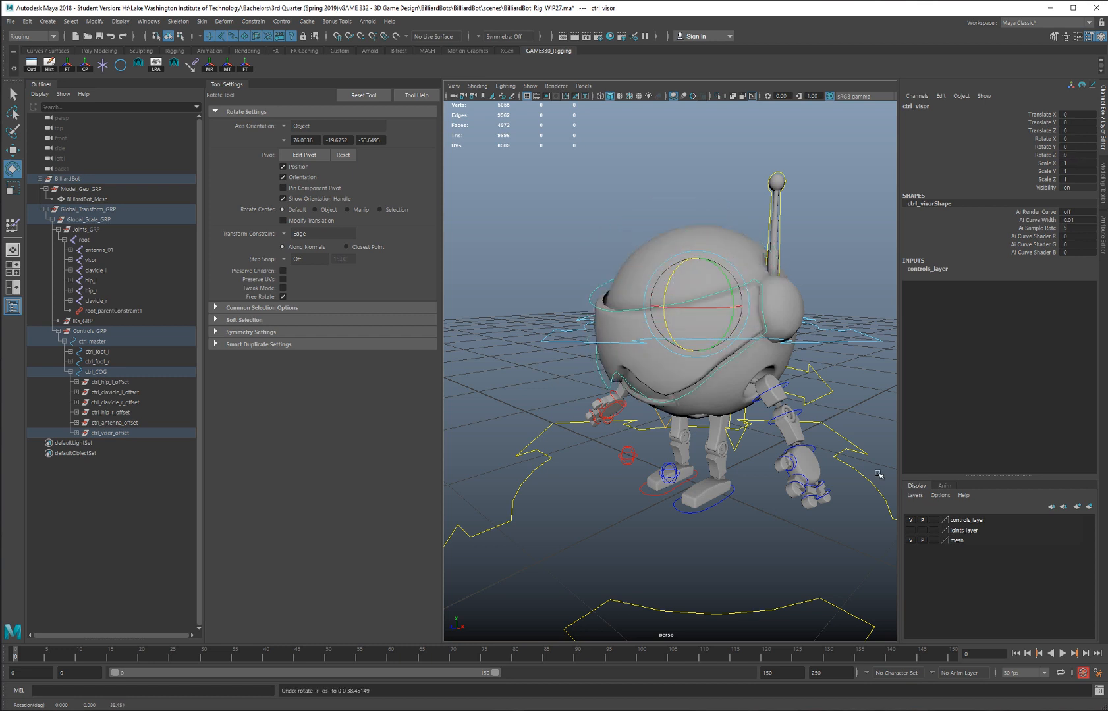
Step: Set the mesh layer and joints_layer to the Reference display type
{"action": "left_click", "coordinate": [933, 541]}
{"action": "left_click", "coordinate": [934, 541]}
{"action": "left_click", "coordinate": [936, 532]}
Step: Try the visor control's rotation, undo it, and inspect the visor and body from below
{"action": "left_click_drag", "start_coordinate": [682, 187], "coordinate": [601, 265], "text": "alt"}
{"action": "key", "text": "ctrl+z"}
{"action": "right_click_drag", "start_coordinate": [601, 265], "coordinate": [685, 285], "text": "alt"}
{"action": "middle_click_drag", "start_coordinate": [685, 285], "coordinate": [735, 314], "text": "alt"}
{"action": "right_click_drag", "start_coordinate": [612, 291], "coordinate": [700, 279], "text": "alt"}
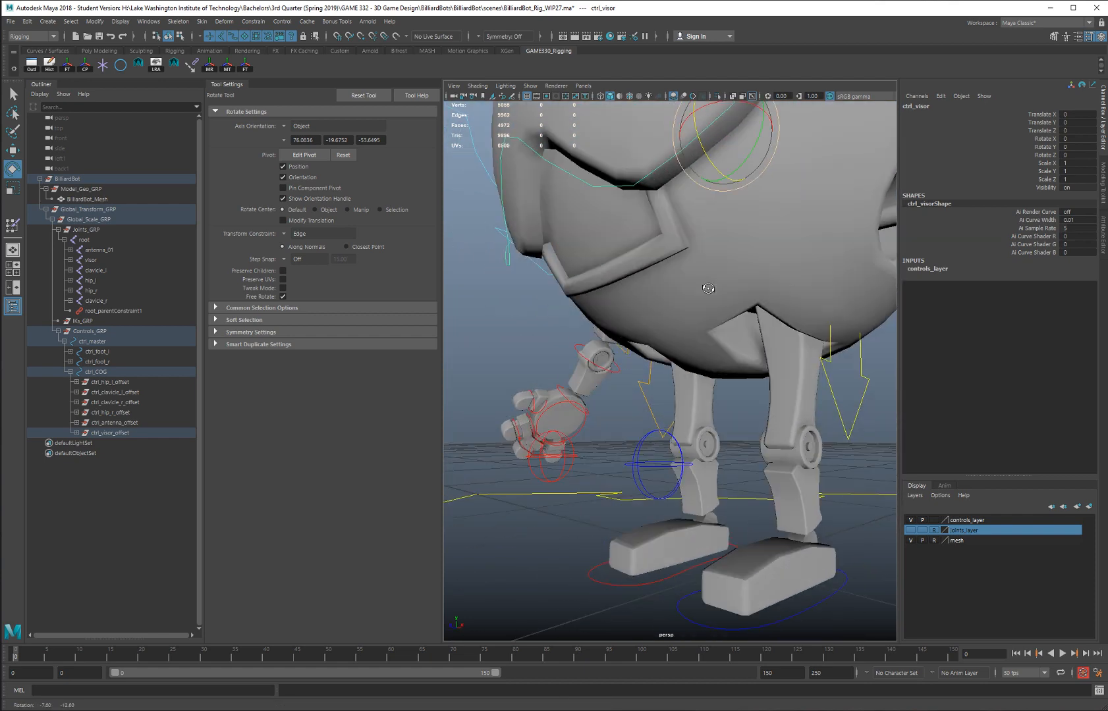
Step: Test-move ctrl_visor to check whether the visor shell follows, undo the move, and return to the Rotate tool
{"action": "left_click_drag", "start_coordinate": [722, 239], "coordinate": [586, 282], "text": "alt"}
{"action": "key", "text": "w"}
{"action": "left_click_drag", "start_coordinate": [644, 227], "coordinate": [648, 228]}
{"action": "key", "text": "ctrl+z"}
{"action": "key", "text": "e"}
{"action": "left_click_drag", "start_coordinate": [534, 208], "coordinate": [546, 245], "text": "alt"}
{"action": "right_click_drag", "start_coordinate": [547, 245], "coordinate": [612, 264], "text": "alt"}
{"action": "left_click_drag", "start_coordinate": [612, 264], "coordinate": [583, 276], "text": "alt"}
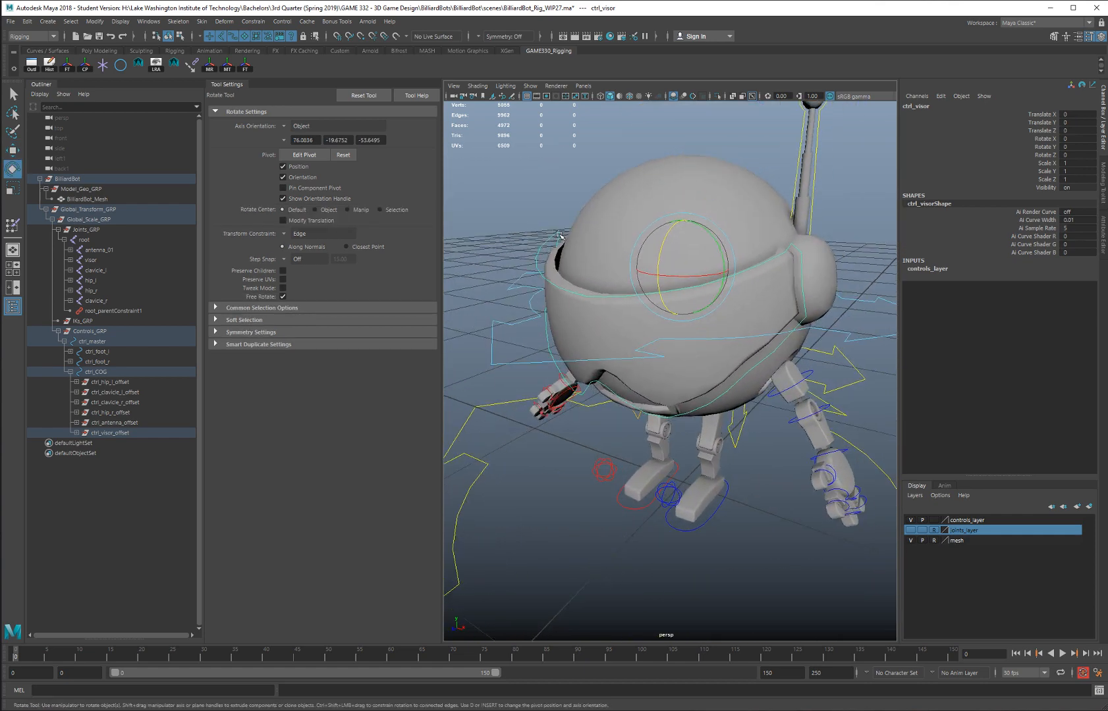
Step: Show joints_layer and select the visor joint to check its existing constraint
{"action": "left_click", "coordinate": [911, 530]}
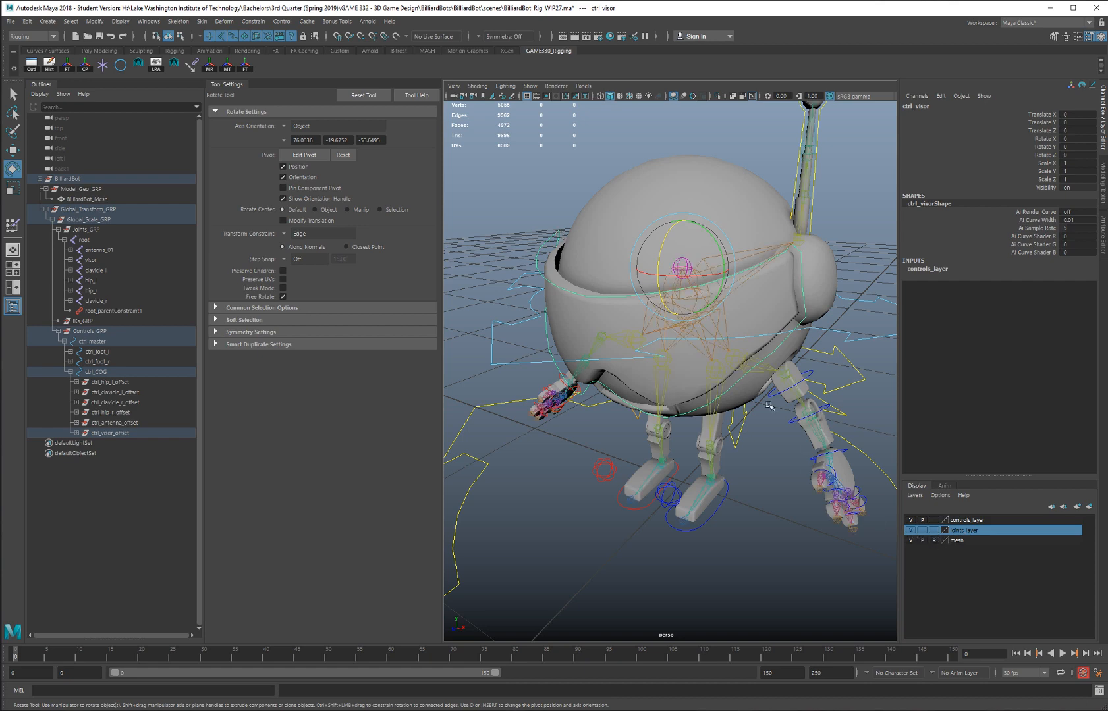
{"action": "middle_click_drag", "start_coordinate": [620, 176], "coordinate": [635, 242], "text": "alt"}
{"action": "left_click_drag", "start_coordinate": [635, 241], "coordinate": [581, 250], "text": "alt"}
{"action": "left_click", "coordinate": [577, 213]}
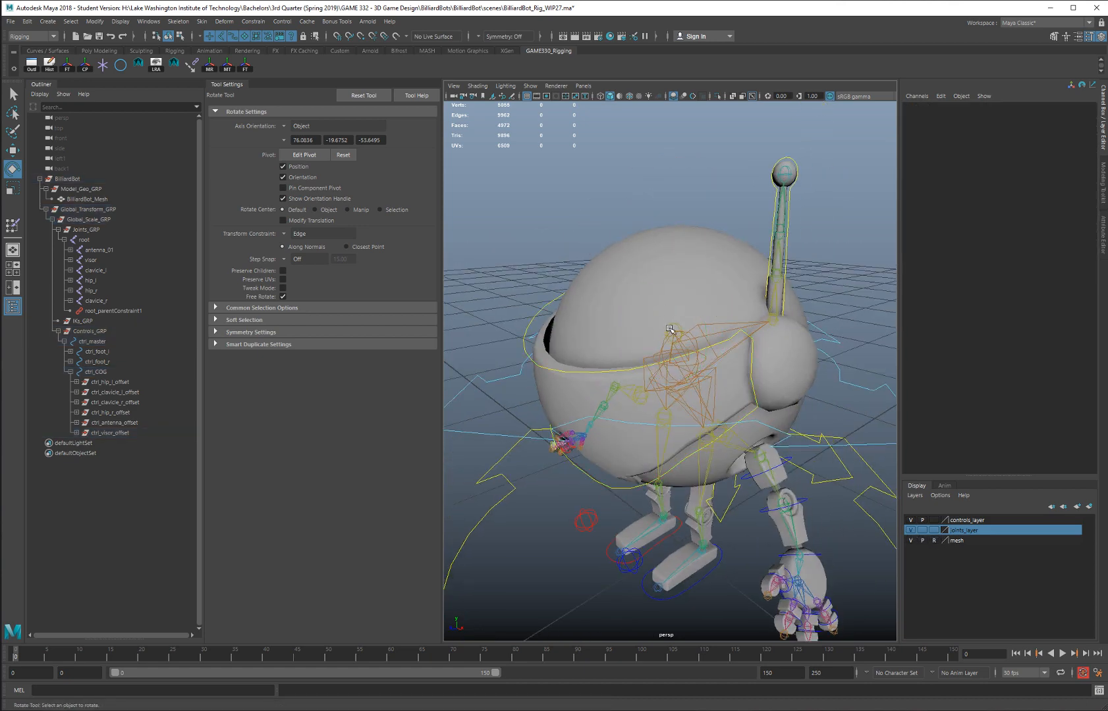
{"action": "left_click", "coordinate": [669, 328]}
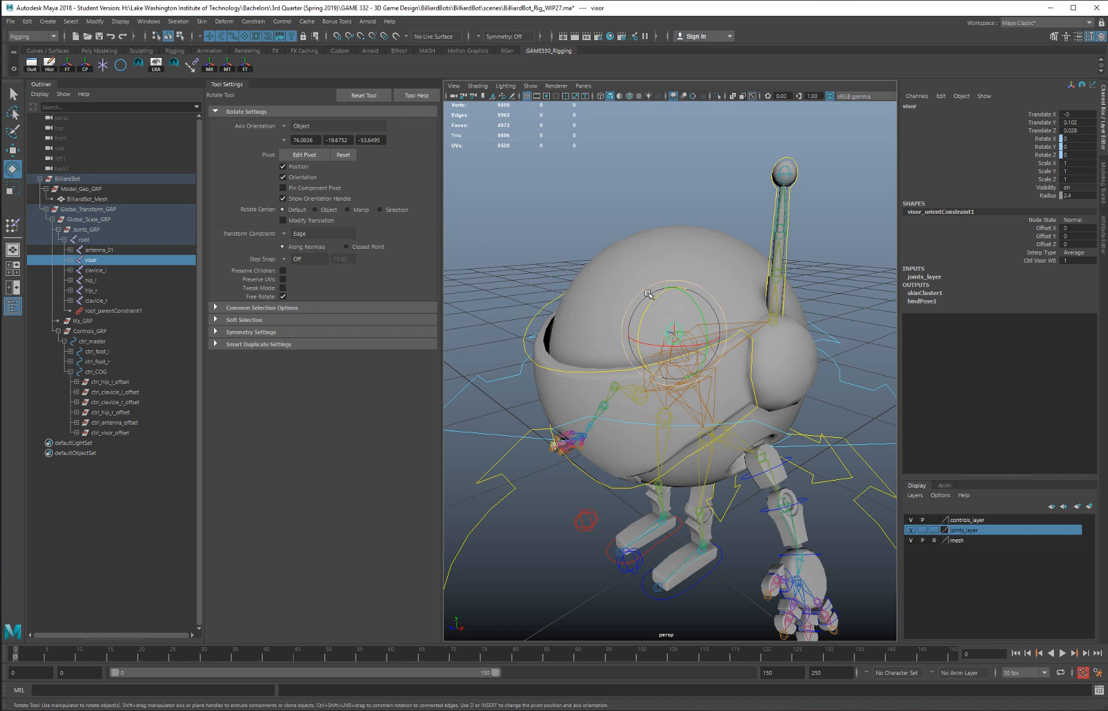
Step: Select ctrl_visor followed by the visor joint and apply a Point constraint between them
{"action": "left_click", "coordinate": [552, 301]}
{"action": "left_click", "coordinate": [542, 304]}
{"action": "left_click", "coordinate": [544, 308]}
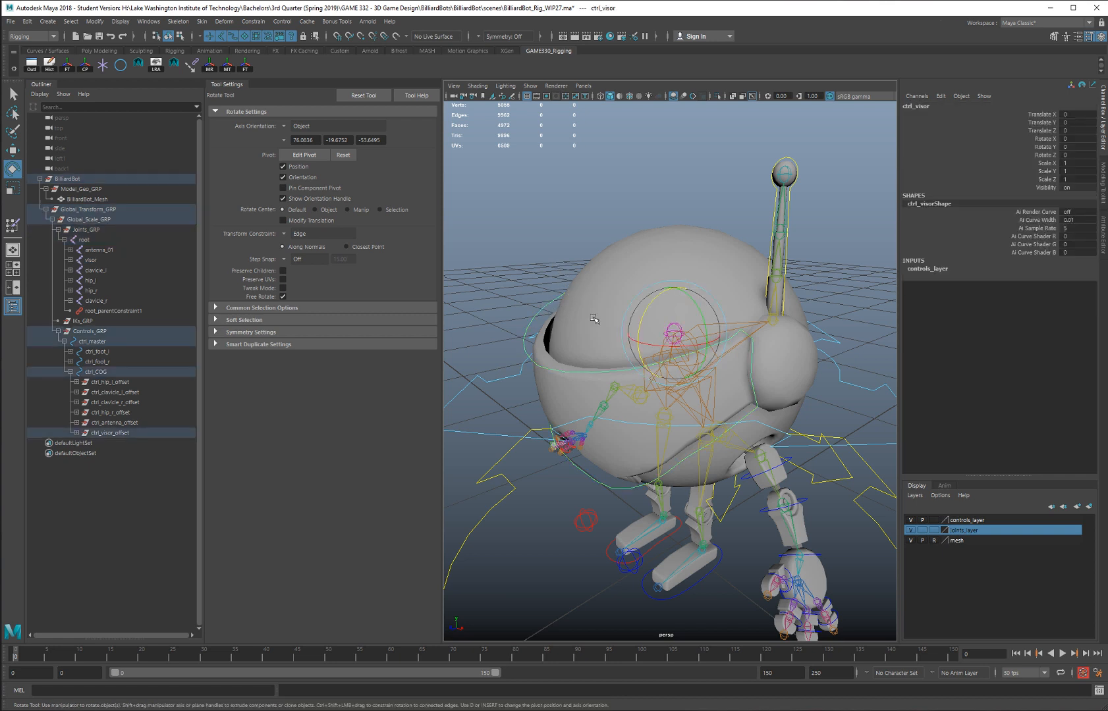
{"action": "key", "text": "q"}
{"action": "left_click", "coordinate": [679, 328]}
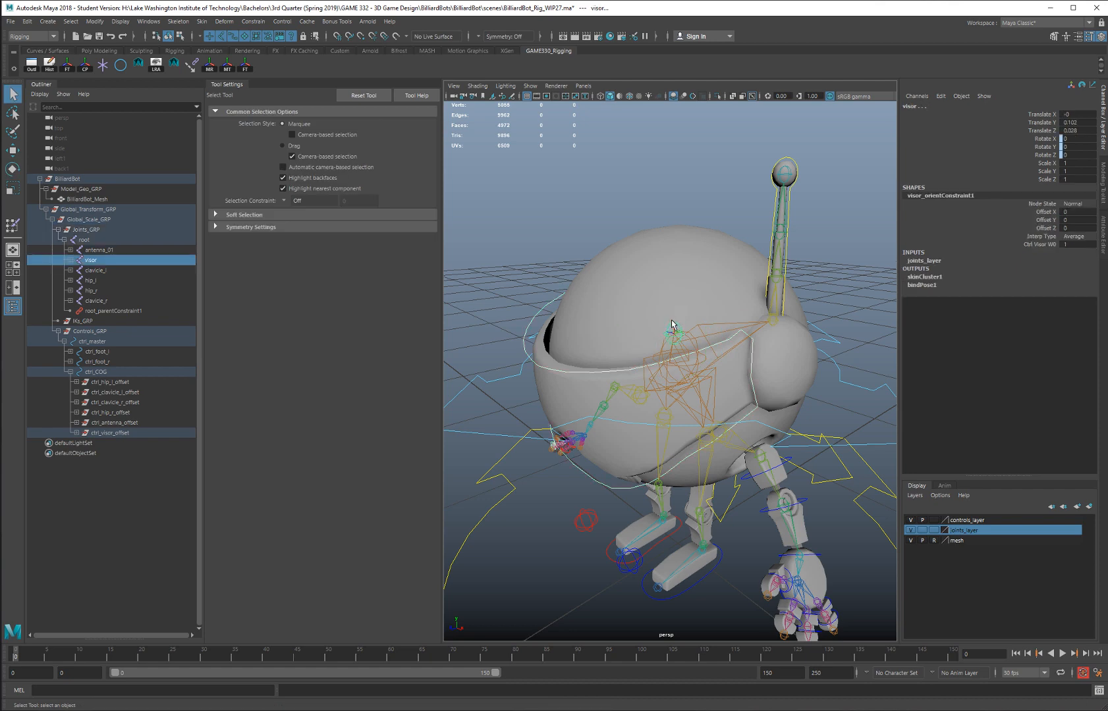
{"action": "left_click", "coordinate": [256, 26]}
{"action": "left_click", "coordinate": [329, 58]}
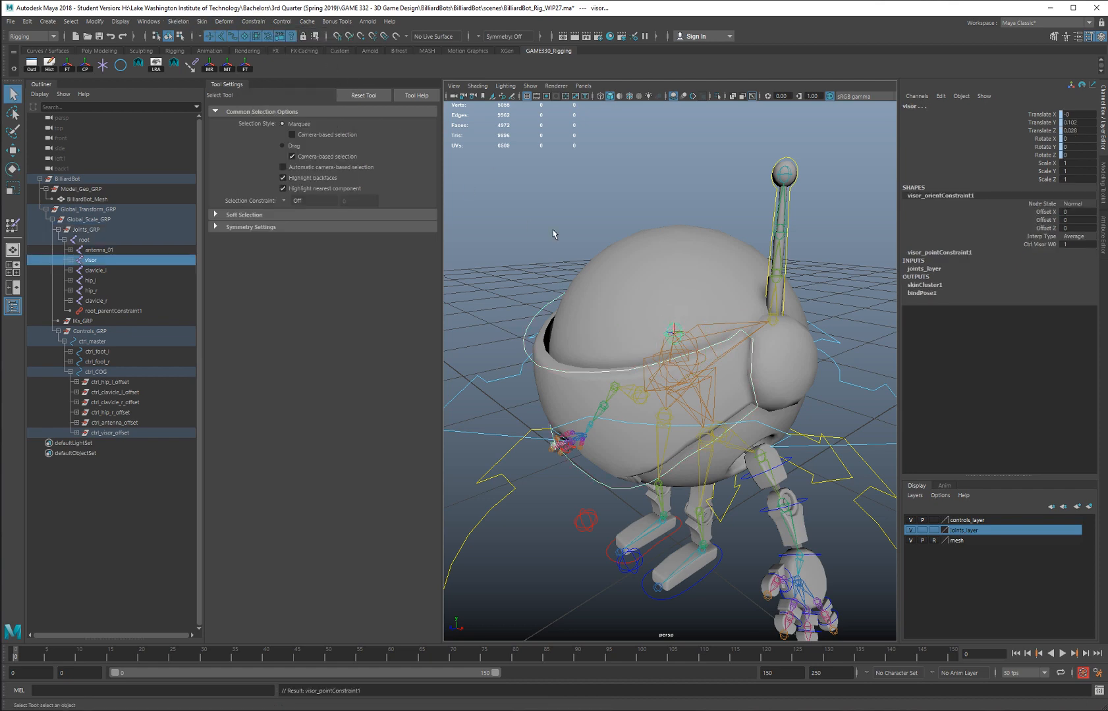
Step: Test-move ctrl_visor with the new constraint, undo the moves, and inspect the visor up close
{"action": "left_click", "coordinate": [589, 367]}
{"action": "scroll", "coordinate": [589, 364], "scroll_direction": "down", "scroll_amount": 3}
{"action": "key", "text": "w"}
{"action": "left_click_drag", "start_coordinate": [643, 347], "coordinate": [601, 316]}
{"action": "scroll", "coordinate": [652, 345], "scroll_direction": "up", "scroll_amount": 3}
{"action": "key", "text": "ctrl+z"}
{"action": "key", "text": "ctrl+z"}
{"action": "scroll", "coordinate": [587, 297], "scroll_direction": "up", "scroll_amount": 4}
{"action": "middle_click_drag", "start_coordinate": [567, 318], "coordinate": [571, 323]}
{"action": "left_click_drag", "start_coordinate": [579, 304], "coordinate": [552, 361], "text": "alt"}
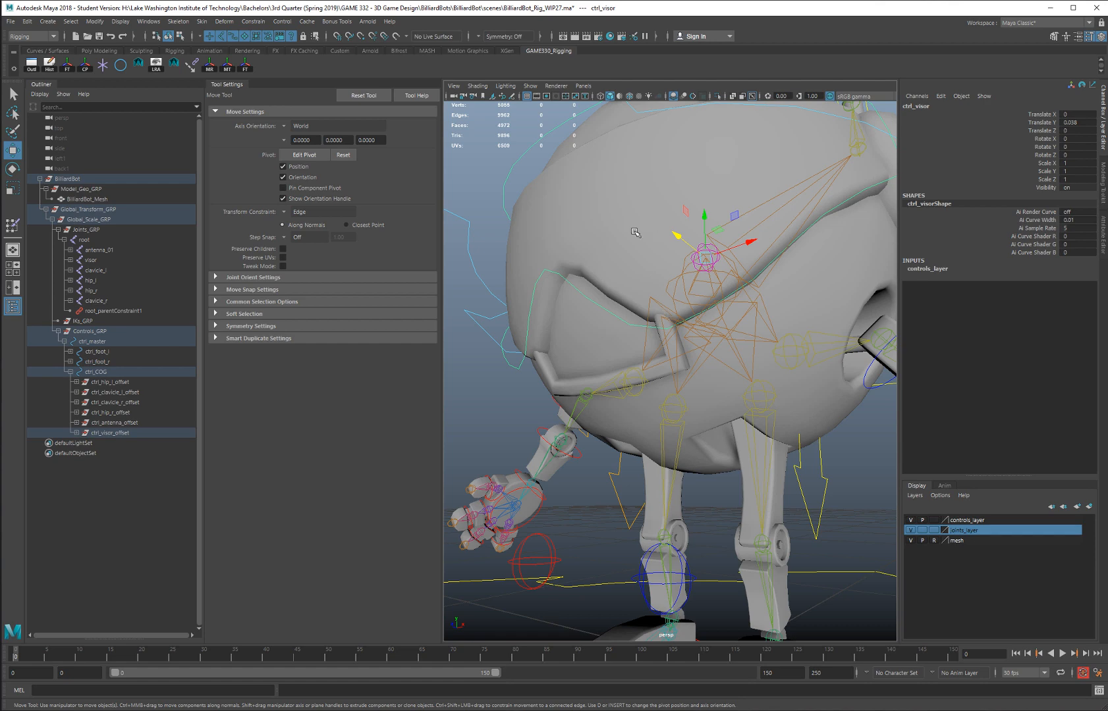
Step: Reset ctrl_visor's Translate Y to 0
{"action": "scroll", "coordinate": [689, 392], "scroll_direction": "down", "scroll_amount": 6}
{"action": "left_click_drag", "start_coordinate": [689, 392], "coordinate": [612, 366], "text": "alt"}
{"action": "scroll", "coordinate": [612, 366], "scroll_direction": "up", "scroll_amount": 3}
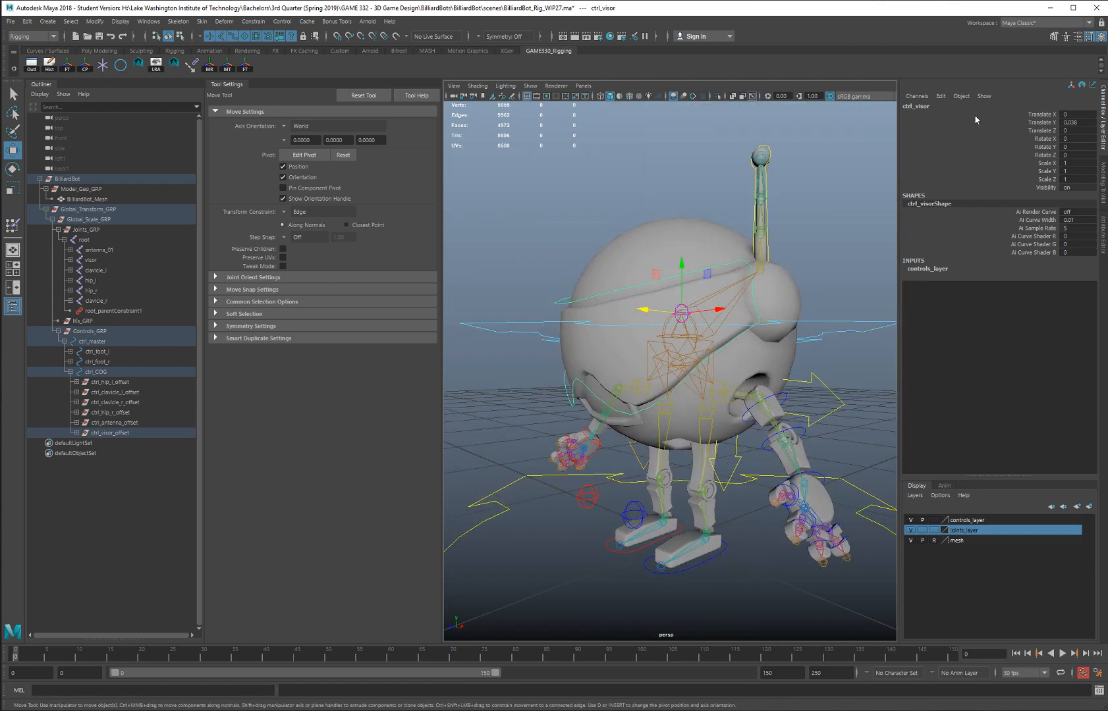
{"action": "left_click", "coordinate": [1083, 122]}
{"action": "type", "text": "0"}
{"action": "key", "text": "Return"}
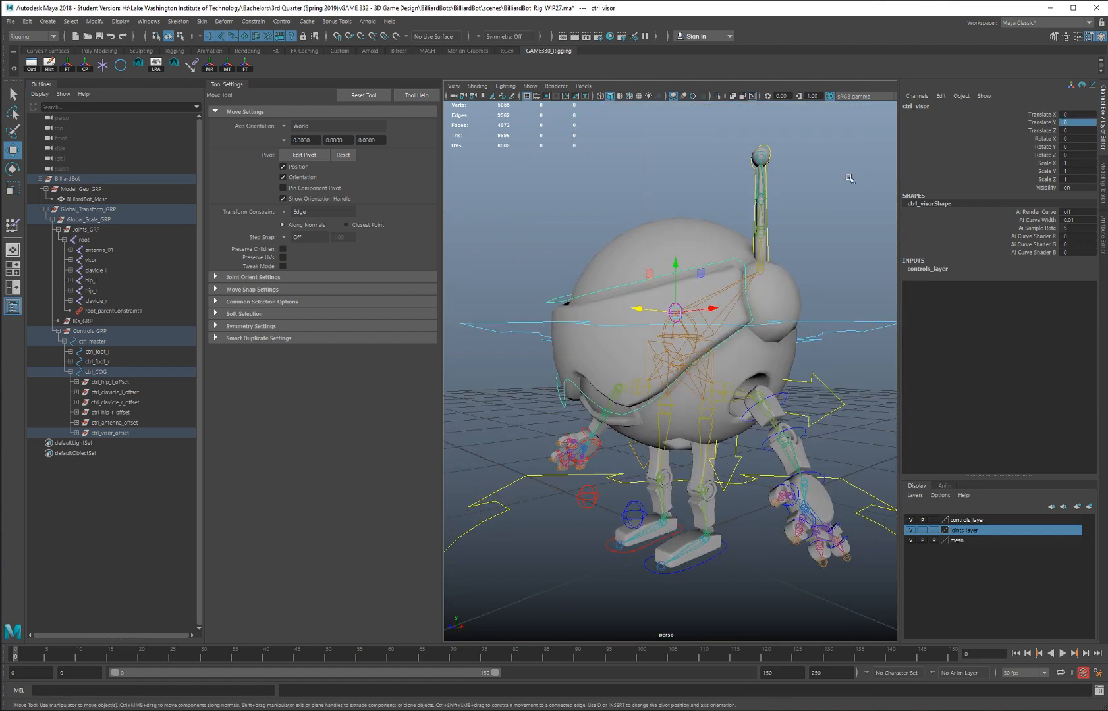
Step: Deselect the visor control and hide joints_layer to view the robot without its joints
{"action": "left_click", "coordinate": [850, 179]}
{"action": "scroll", "coordinate": [758, 280], "scroll_direction": "down", "scroll_amount": 3}
{"action": "left_click_drag", "start_coordinate": [751, 279], "coordinate": [673, 293], "text": "alt"}
{"action": "scroll", "coordinate": [694, 301], "scroll_direction": "down", "scroll_amount": 3}
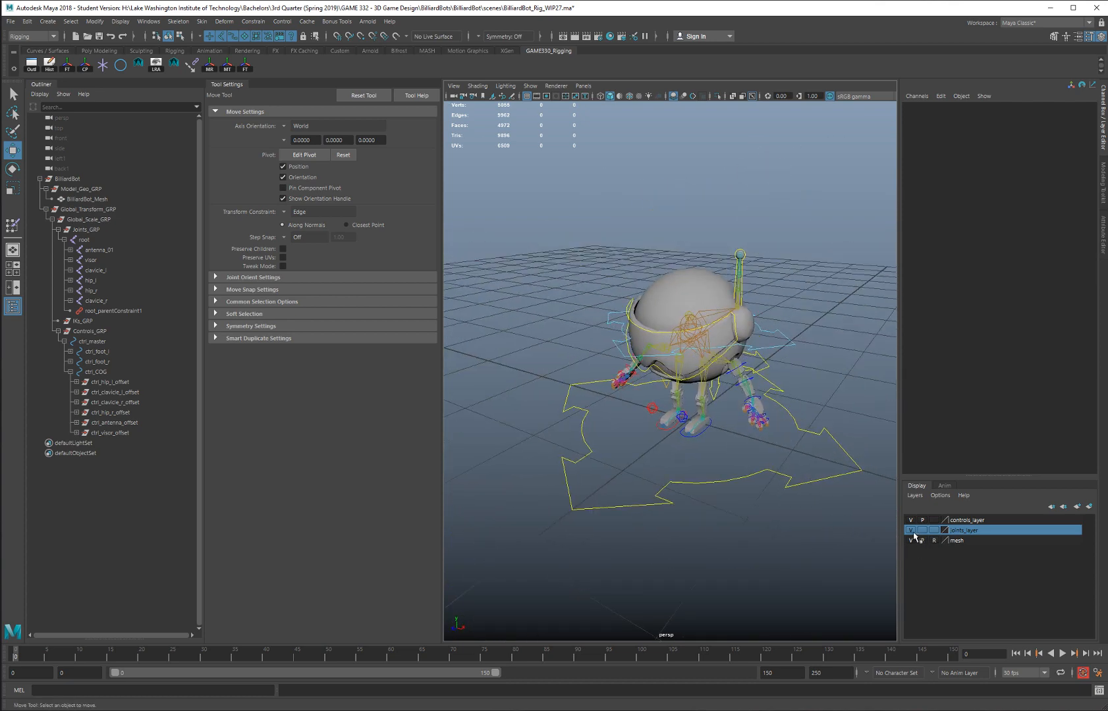
{"action": "mouse_move", "coordinate": [673, 408]}
{"action": "left_mouse_down", "text": "alt"}
{"action": "mouse_move", "coordinate": [610, 370]}
{"action": "mouse_move", "coordinate": [687, 392]}
{"action": "left_mouse_up", "text": "alt"}
{"action": "right_click_drag", "start_coordinate": [686, 393], "coordinate": [709, 398], "text": "alt"}
{"action": "left_click_drag", "start_coordinate": [709, 398], "coordinate": [708, 445], "text": "alt"}
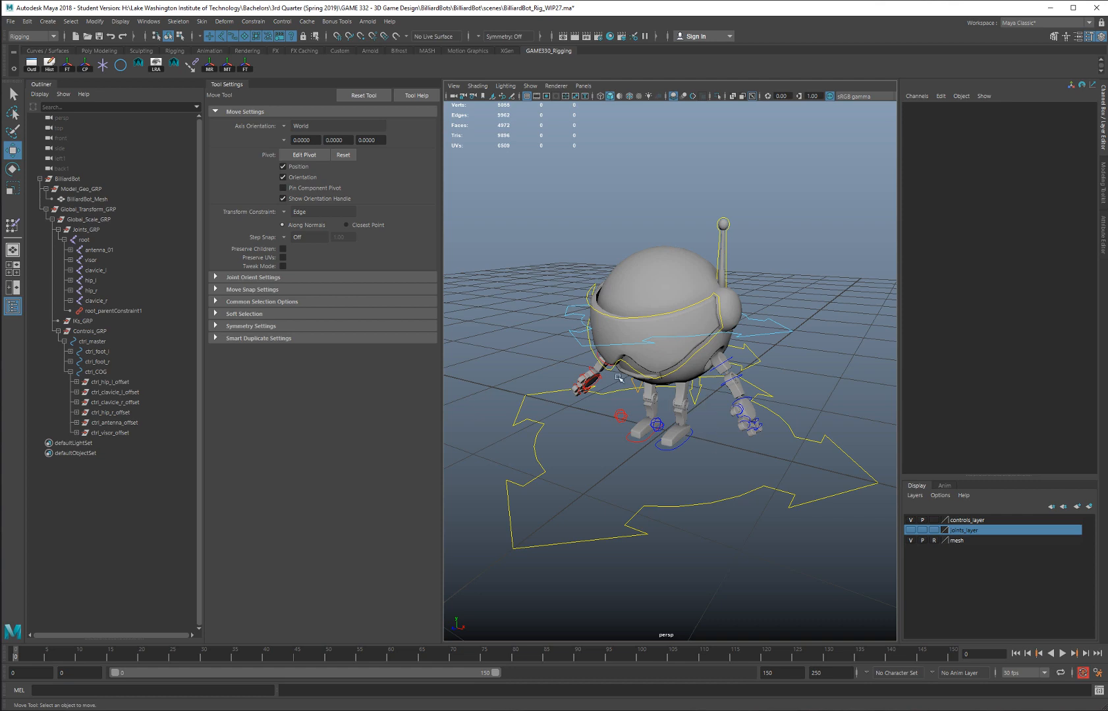
{"action": "scroll", "coordinate": [694, 282], "scroll_direction": "up", "scroll_amount": 5}
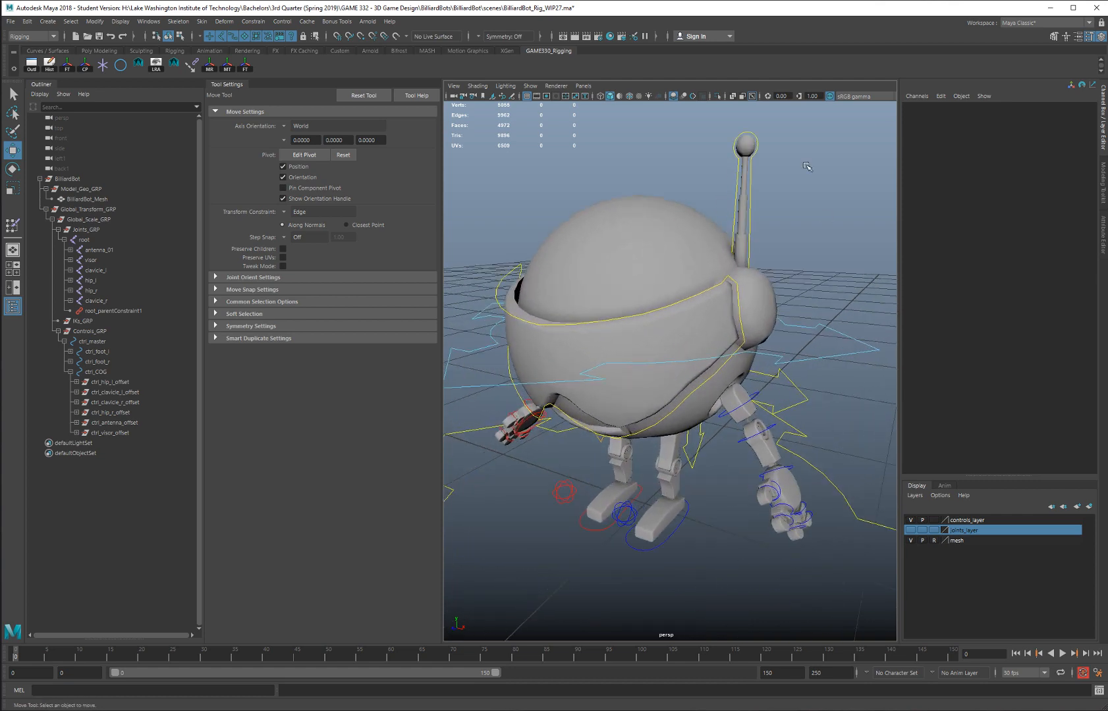
Step: Select and frame ctrl_antenna, test-move it to check how the antenna segments follow, and undo the moves
{"action": "left_click", "coordinate": [733, 150]}
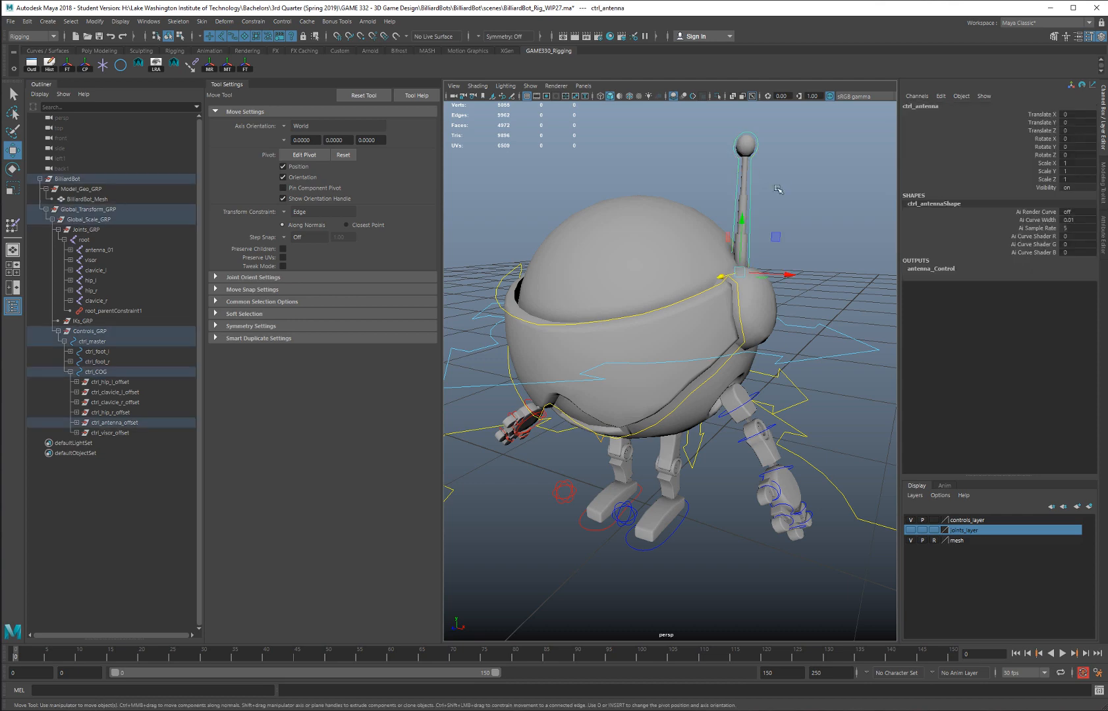
{"action": "key", "text": "f"}
{"action": "left_click_drag", "start_coordinate": [716, 340], "coordinate": [724, 307]}
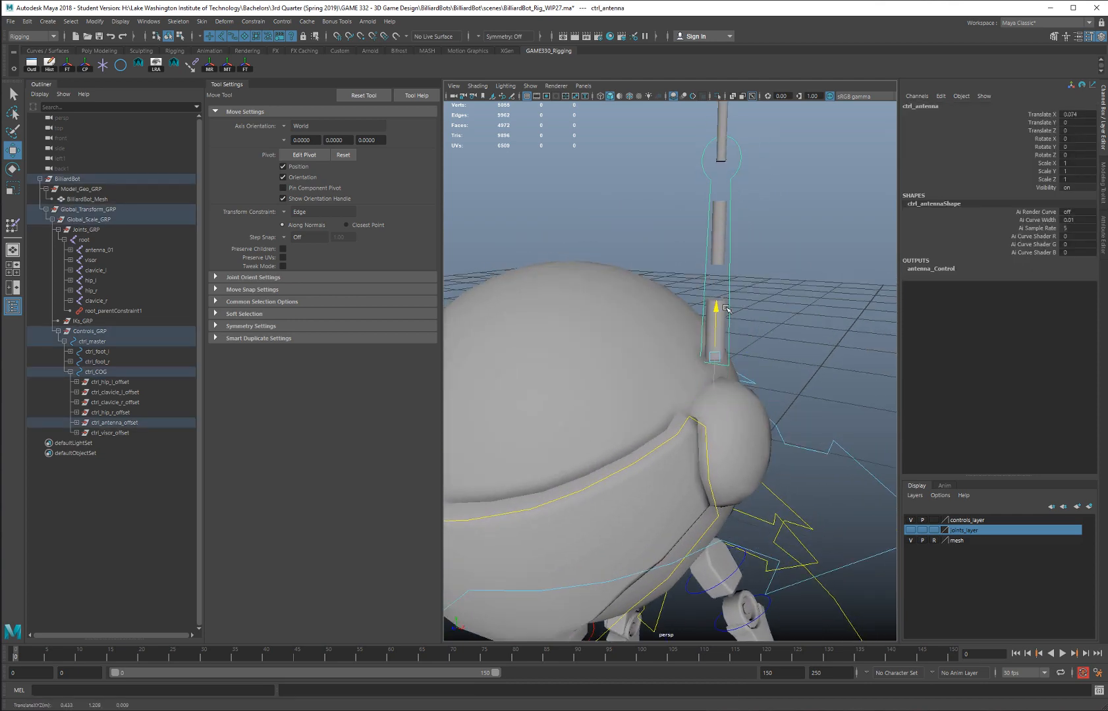
{"action": "middle_click_drag", "start_coordinate": [781, 268], "coordinate": [776, 305], "text": "alt"}
{"action": "mouse_move", "coordinate": [777, 304]}
{"action": "left_mouse_down", "text": "alt"}
{"action": "mouse_move", "coordinate": [744, 289]}
{"action": "mouse_move", "coordinate": [772, 290]}
{"action": "left_mouse_up", "text": "alt"}
{"action": "key", "text": "ctrl+z"}
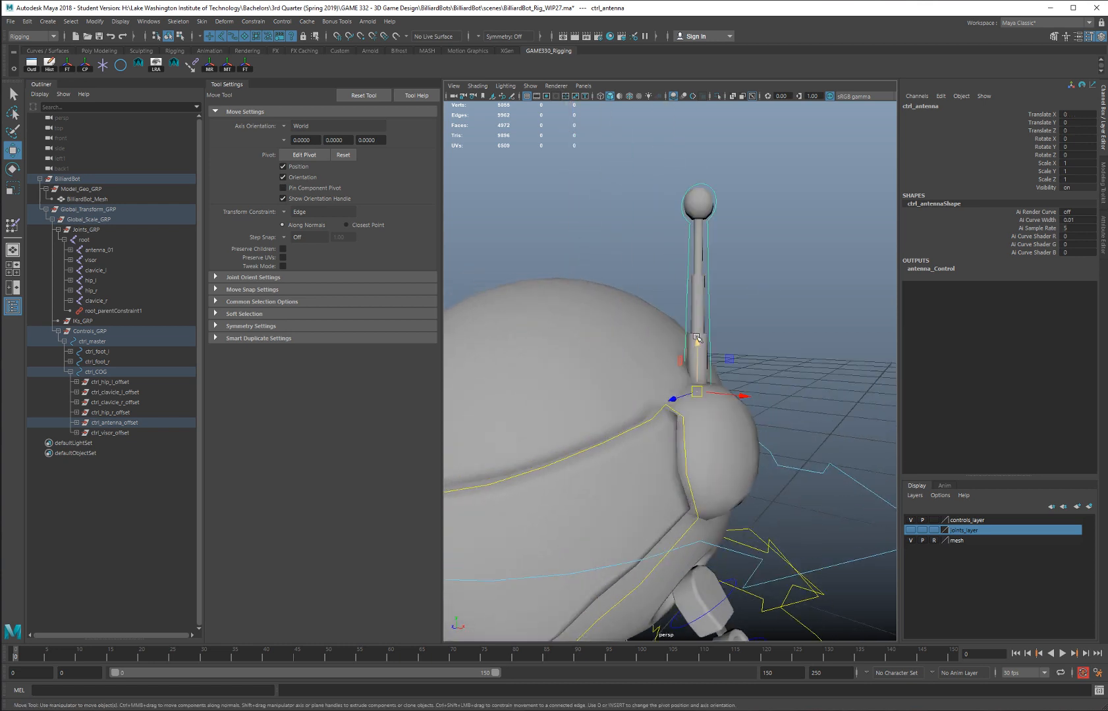
{"action": "left_click_drag", "start_coordinate": [697, 342], "coordinate": [725, 320]}
{"action": "key", "text": "ctrl+z"}
{"action": "key", "text": "ctrl+z"}
{"action": "key", "text": "ctrl+z"}
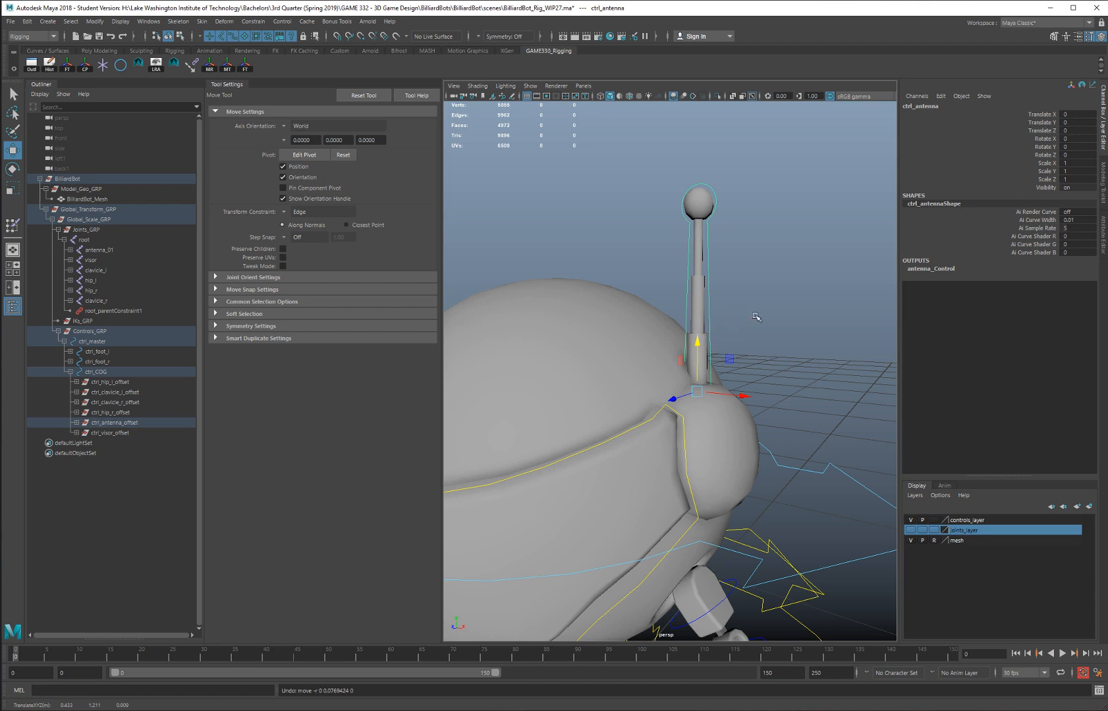
Step: Set the Move tool's axis orientation to Object and open the Translate limit settings of ctrl_antenna's transform node
{"action": "left_click", "coordinate": [756, 317]}
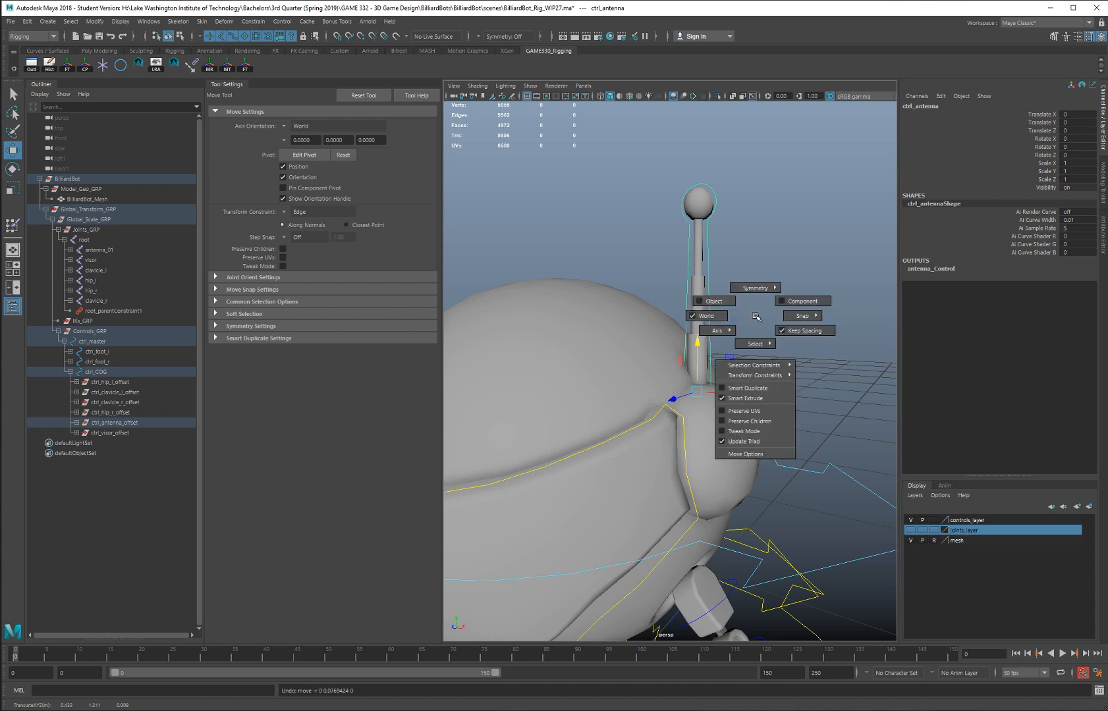
{"action": "left_click", "coordinate": [709, 301]}
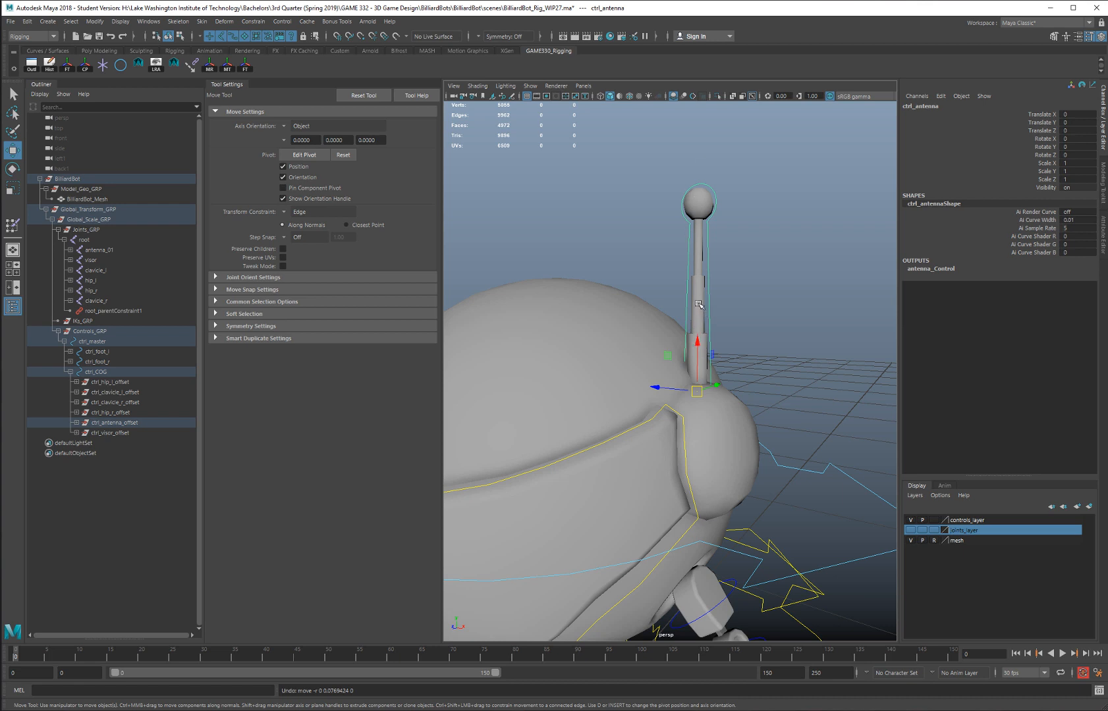
{"action": "left_click", "coordinate": [1102, 229]}
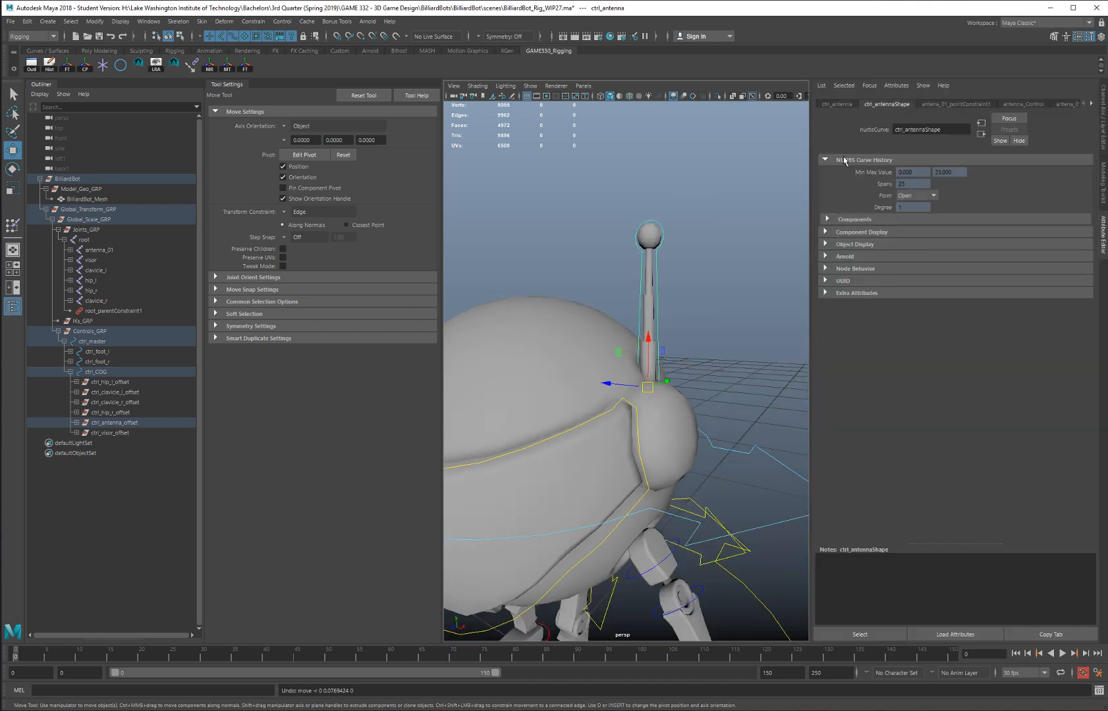
{"action": "left_click", "coordinate": [836, 104]}
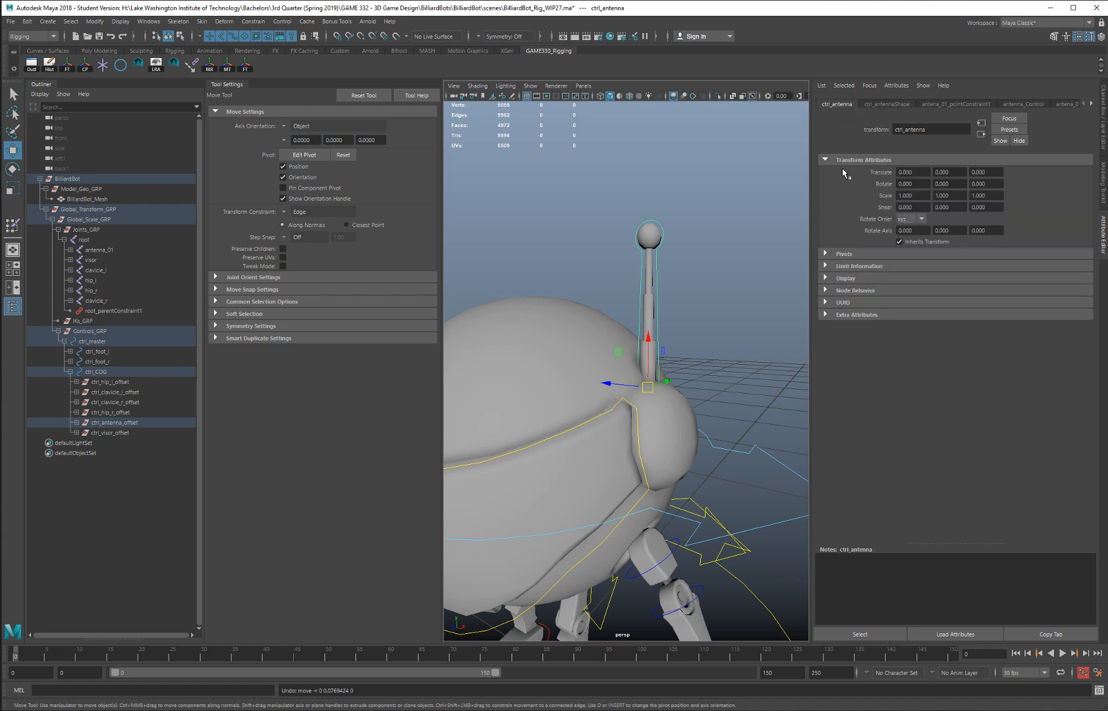
{"action": "left_click", "coordinate": [827, 268]}
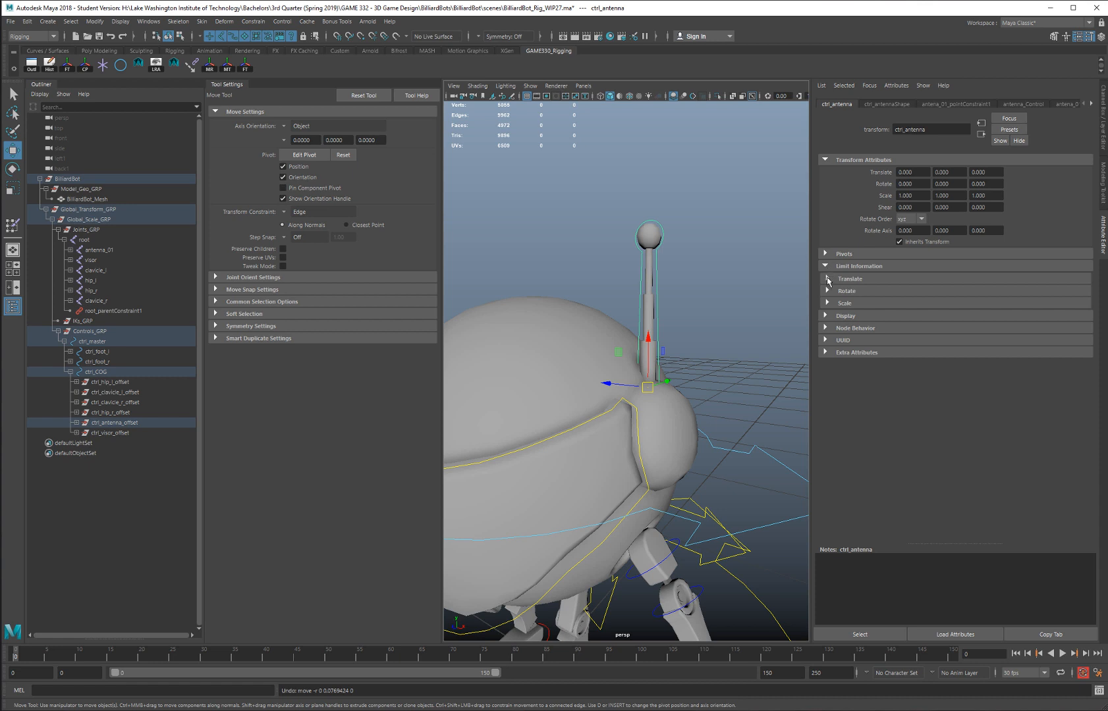
{"action": "left_click", "coordinate": [828, 279]}
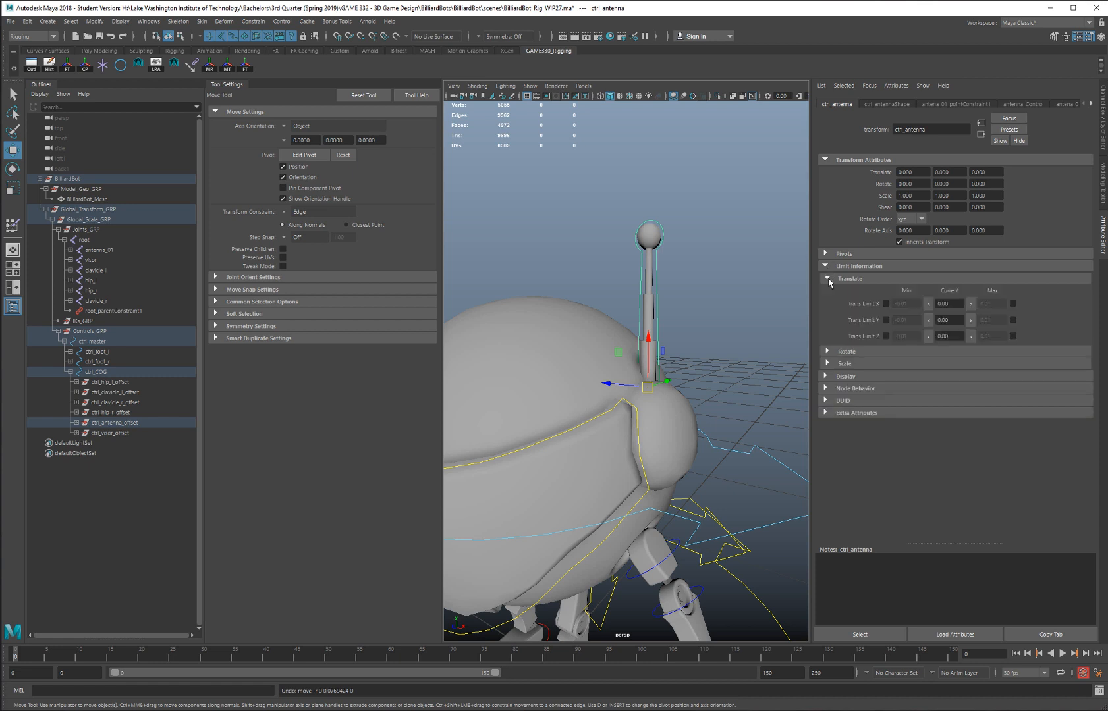
Step: Enable the minimum and maximum Trans Limit X on ctrl_antenna, test-move the control against them, and undo the move
{"action": "left_click", "coordinate": [886, 304]}
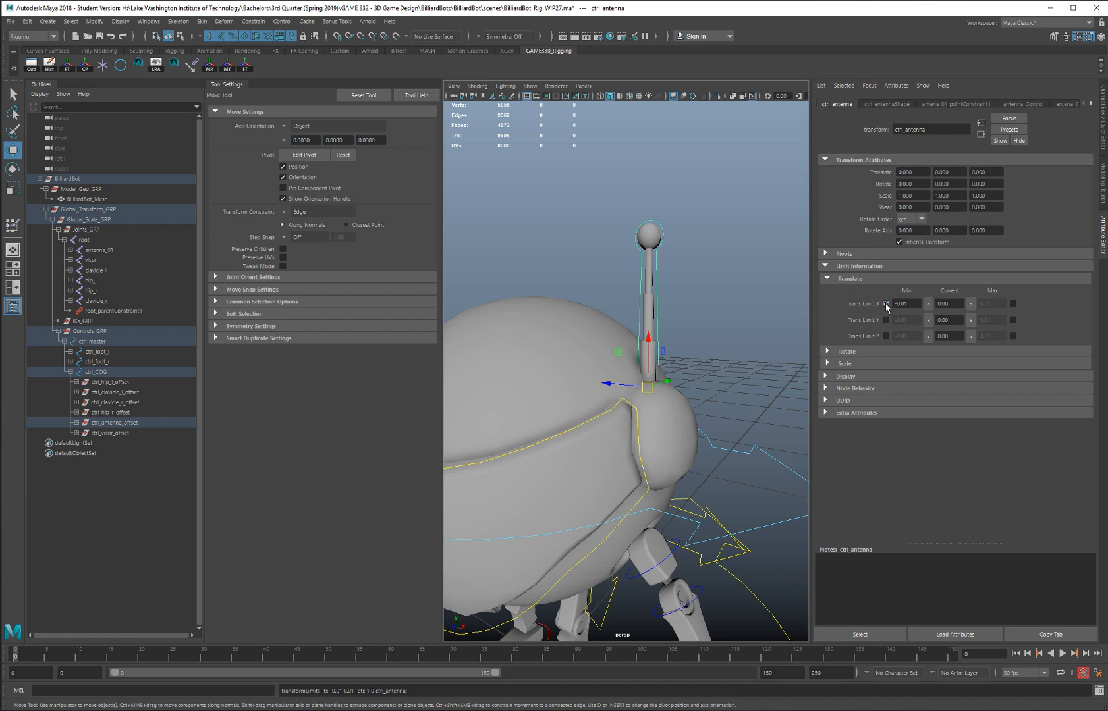
{"action": "left_click", "coordinate": [1013, 304]}
{"action": "left_click_drag", "start_coordinate": [655, 349], "coordinate": [741, 242]}
{"action": "key", "text": "ctrl+z"}
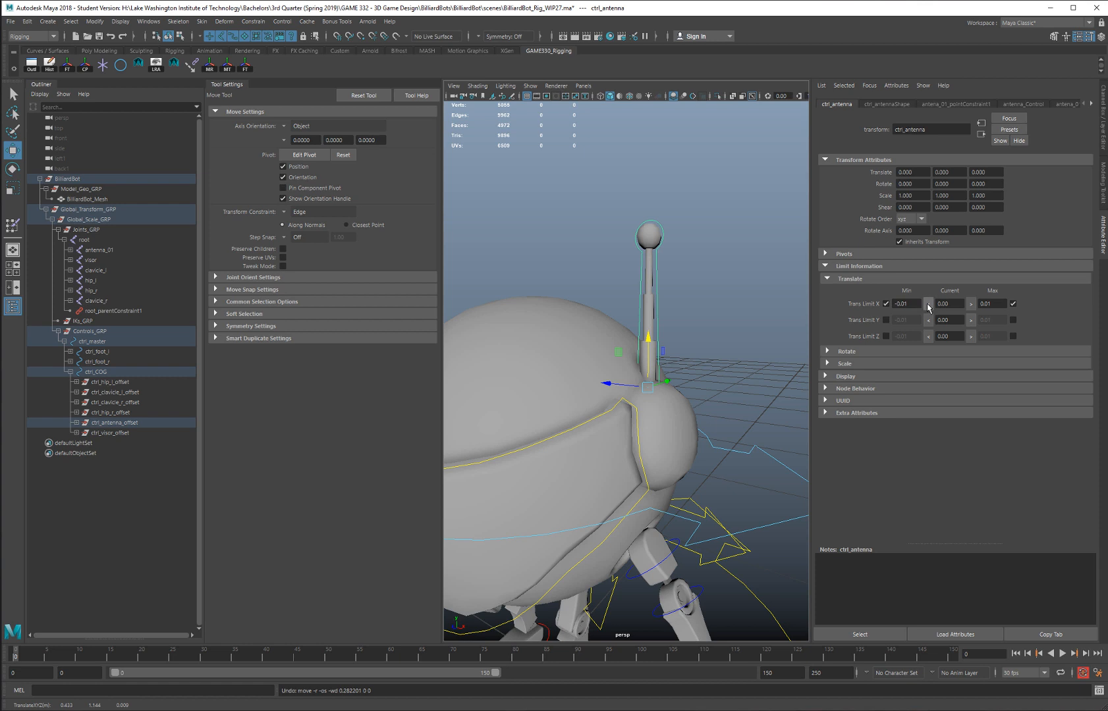
Step: Lower ctrl_antenna to its retracted position, capture -0.10 as the enabled minimum Trans Limit X, and test the movement
{"action": "left_click", "coordinate": [886, 303]}
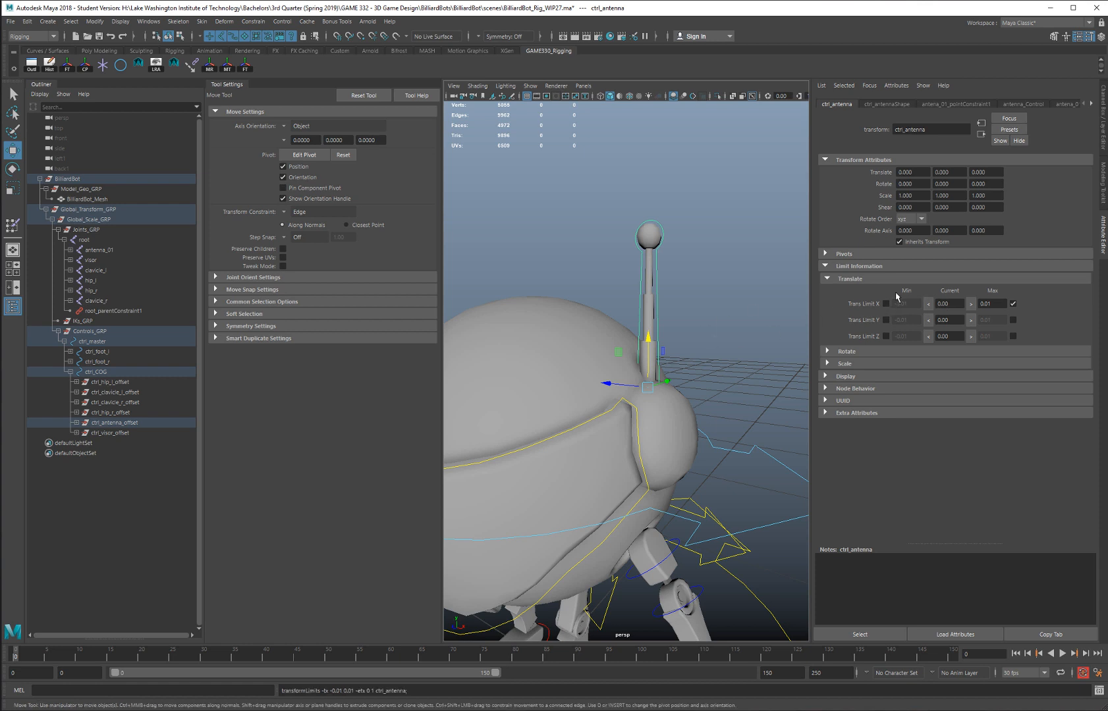
{"action": "left_click_drag", "start_coordinate": [649, 341], "coordinate": [672, 378]}
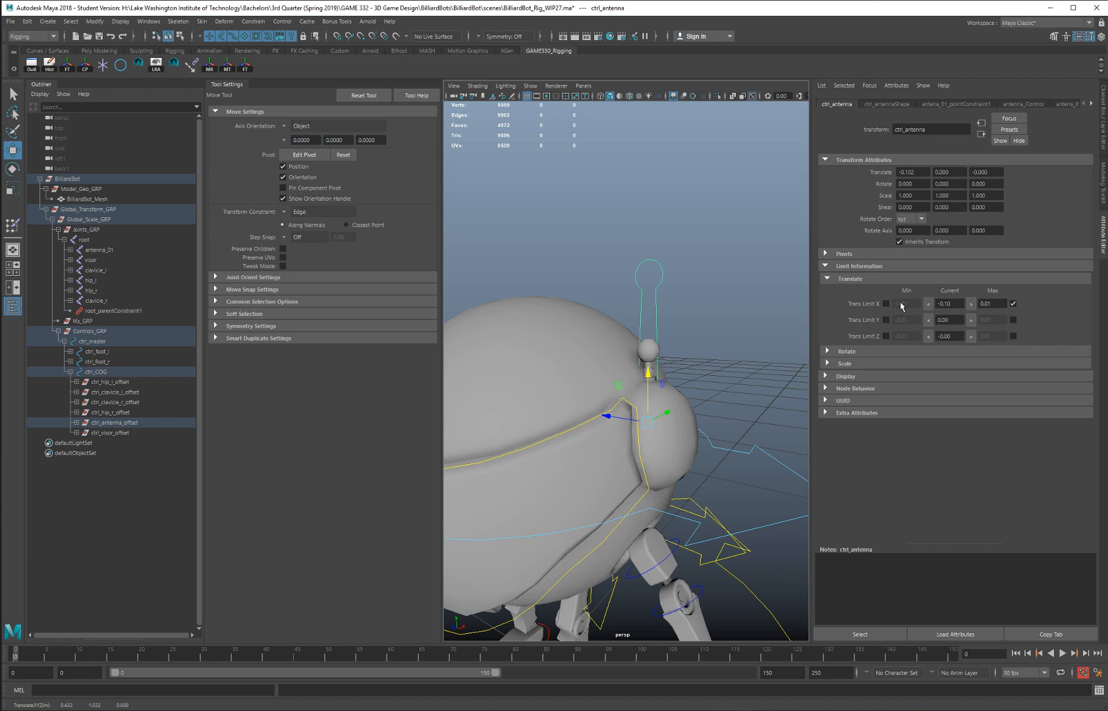
{"action": "left_click", "coordinate": [929, 303]}
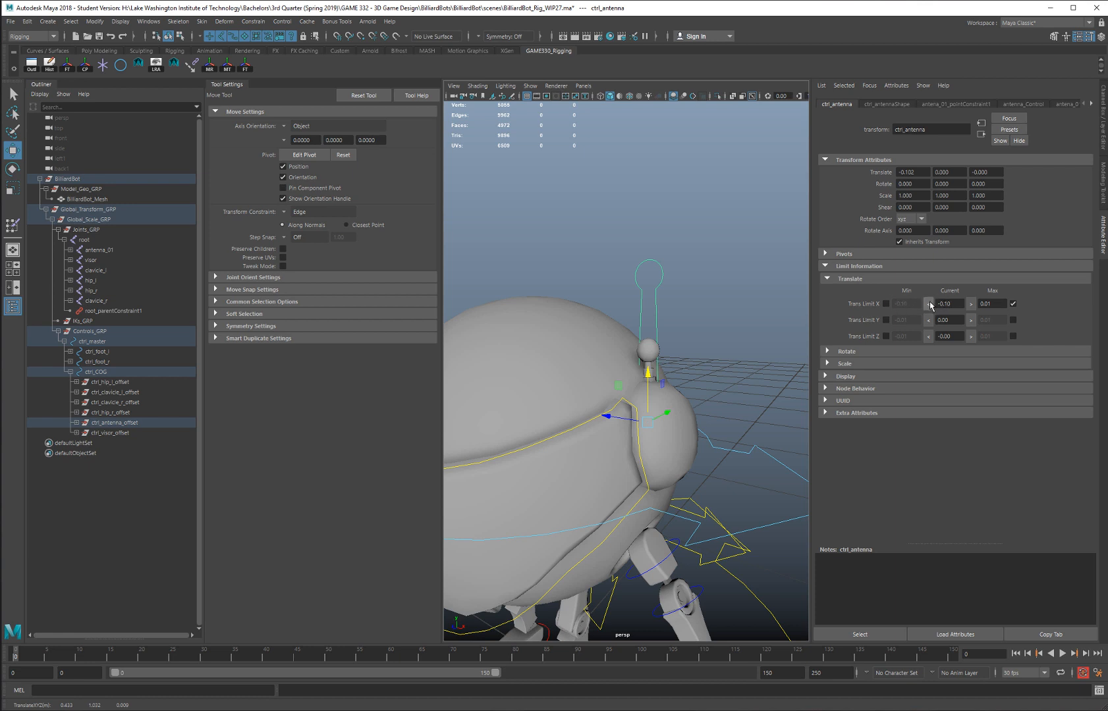
{"action": "left_click", "coordinate": [886, 305]}
{"action": "mouse_move", "coordinate": [648, 379]}
{"action": "left_mouse_down"}
{"action": "mouse_move", "coordinate": [659, 309]}
{"action": "mouse_move", "coordinate": [663, 354]}
{"action": "mouse_move", "coordinate": [662, 260]}
{"action": "mouse_move", "coordinate": [663, 361]}
{"action": "left_mouse_up"}
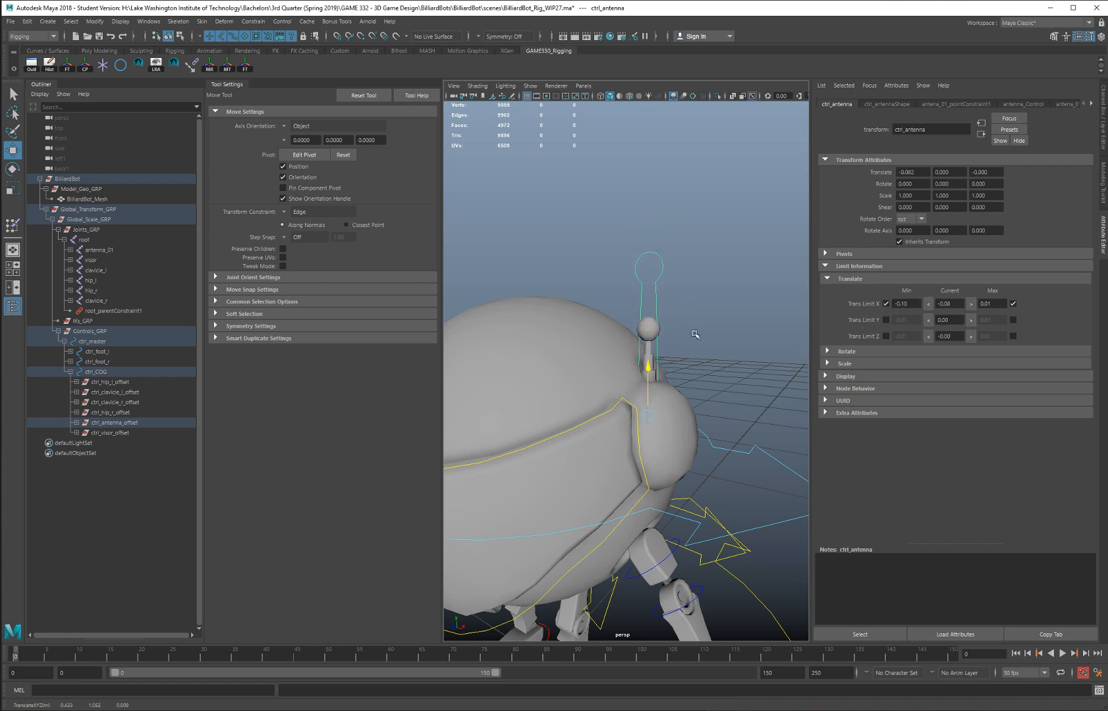
Step: Set ctrl_antenna's maximum Trans Limit X to 0 and test-move the control within its limits
{"action": "left_click", "coordinate": [1000, 303]}
{"action": "type", "text": "0"}
{"action": "key", "text": "Return"}
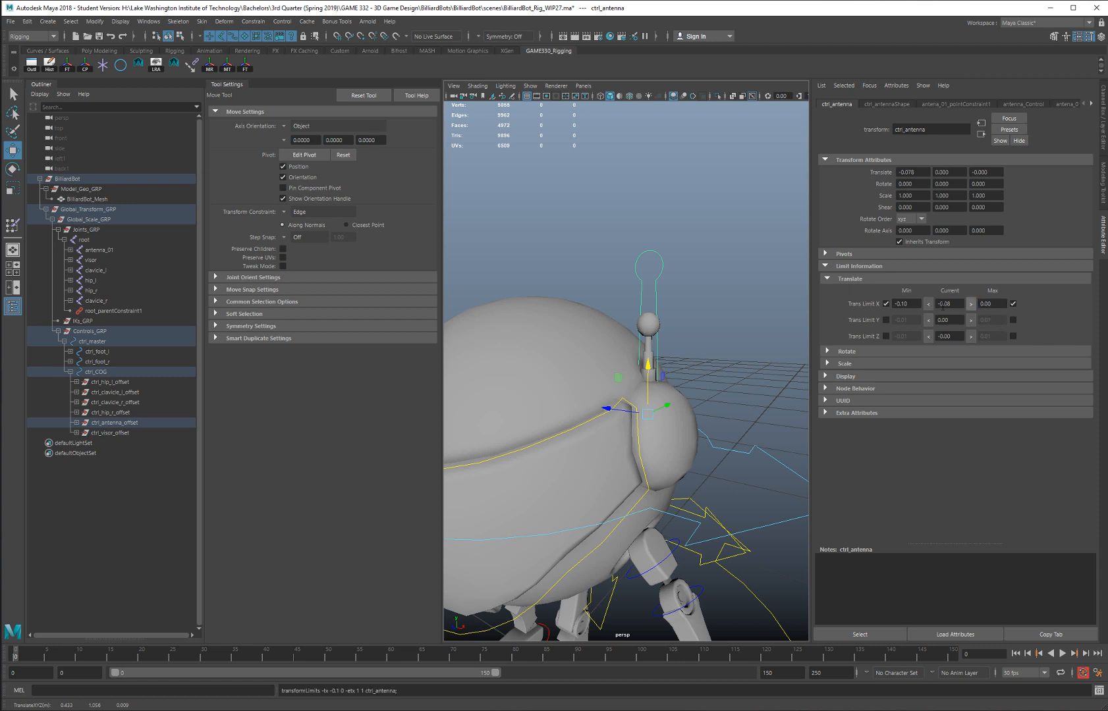
{"action": "left_click_drag", "start_coordinate": [649, 377], "coordinate": [696, 392]}
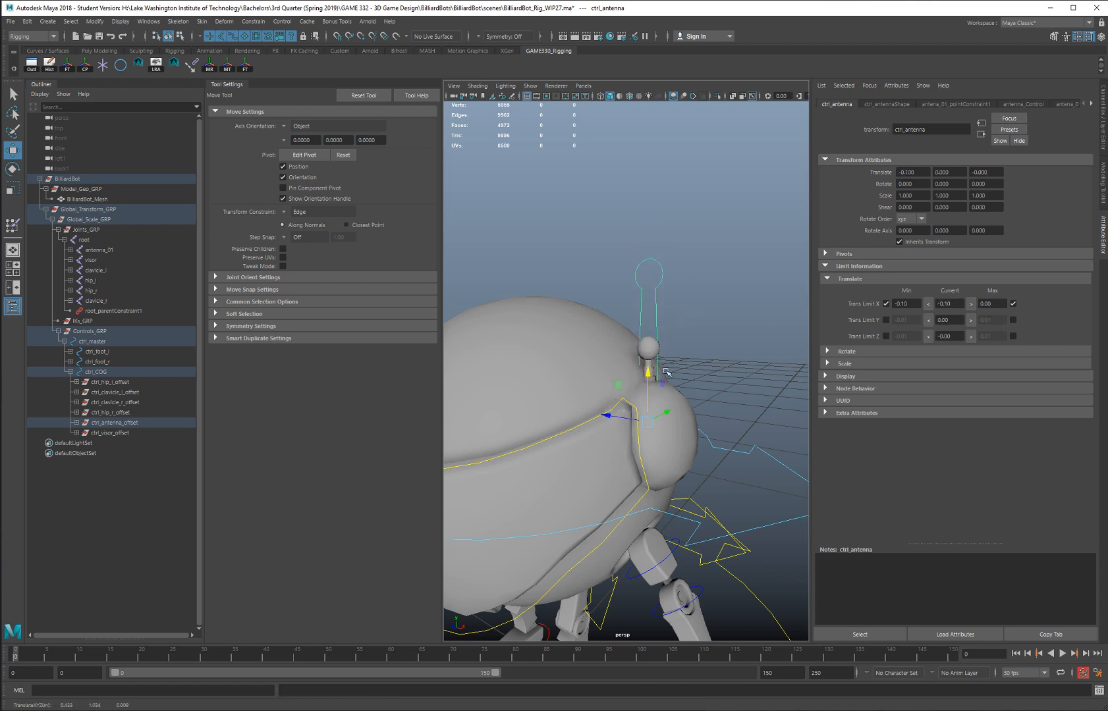
Step: Deselect the antenna control, return to the channel and layer settings, and set joints_layer to Reference
{"action": "left_click_drag", "start_coordinate": [709, 345], "coordinate": [745, 327], "text": "alt"}
{"action": "right_click_drag", "start_coordinate": [691, 329], "coordinate": [636, 320], "text": "alt"}
{"action": "left_click_drag", "start_coordinate": [636, 319], "coordinate": [725, 349], "text": "alt"}
{"action": "left_click", "coordinate": [721, 346]}
{"action": "right_click_drag", "start_coordinate": [724, 349], "coordinate": [691, 367], "text": "alt"}
{"action": "middle_click_drag", "start_coordinate": [690, 367], "coordinate": [735, 297], "text": "alt"}
{"action": "left_click_drag", "start_coordinate": [734, 298], "coordinate": [730, 320], "text": "alt"}
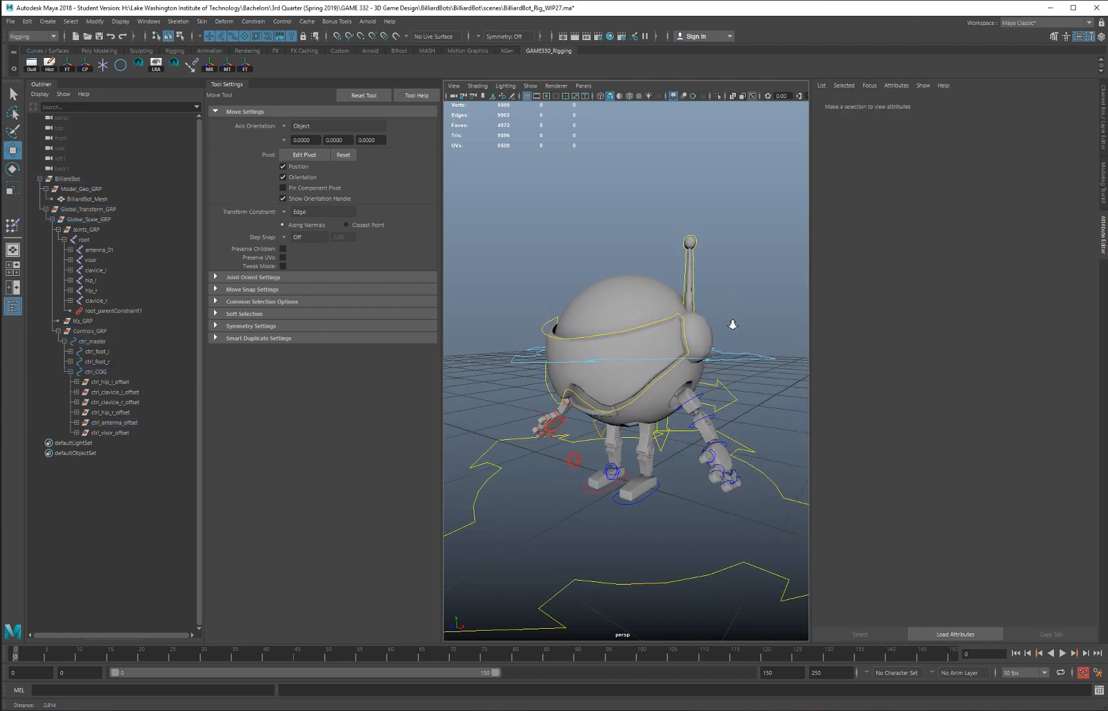
{"action": "left_click", "coordinate": [1104, 102]}
{"action": "middle_click_drag", "start_coordinate": [795, 211], "coordinate": [781, 208], "text": "alt"}
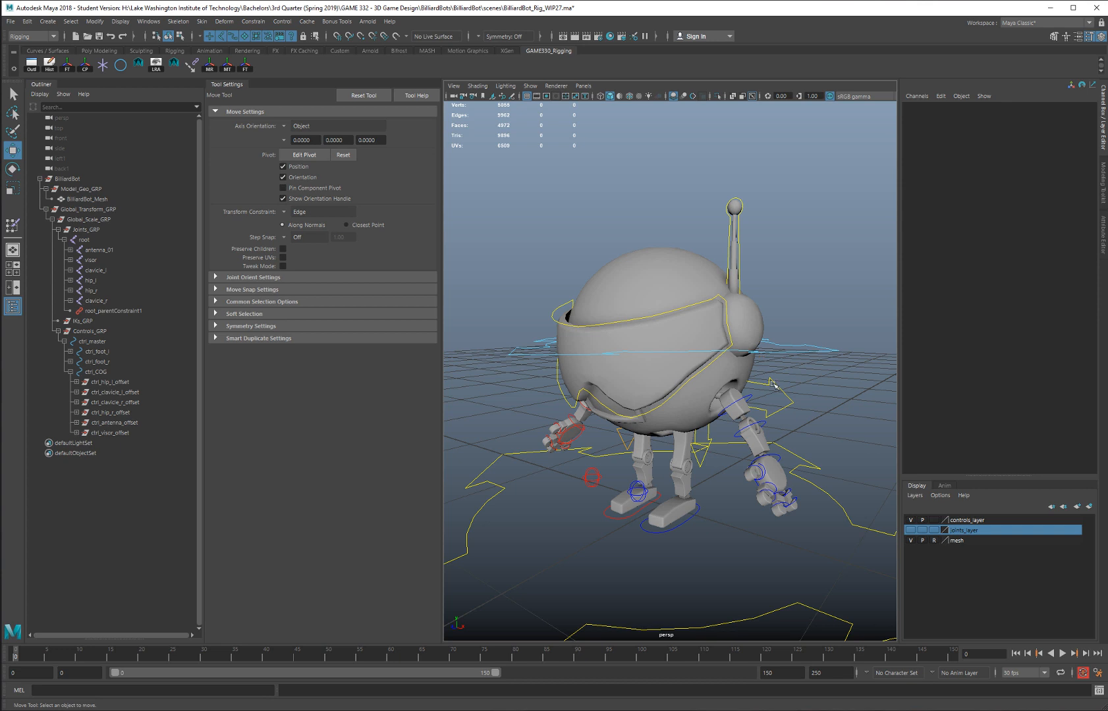
{"action": "scroll", "coordinate": [776, 390], "scroll_direction": "down", "scroll_amount": 3}
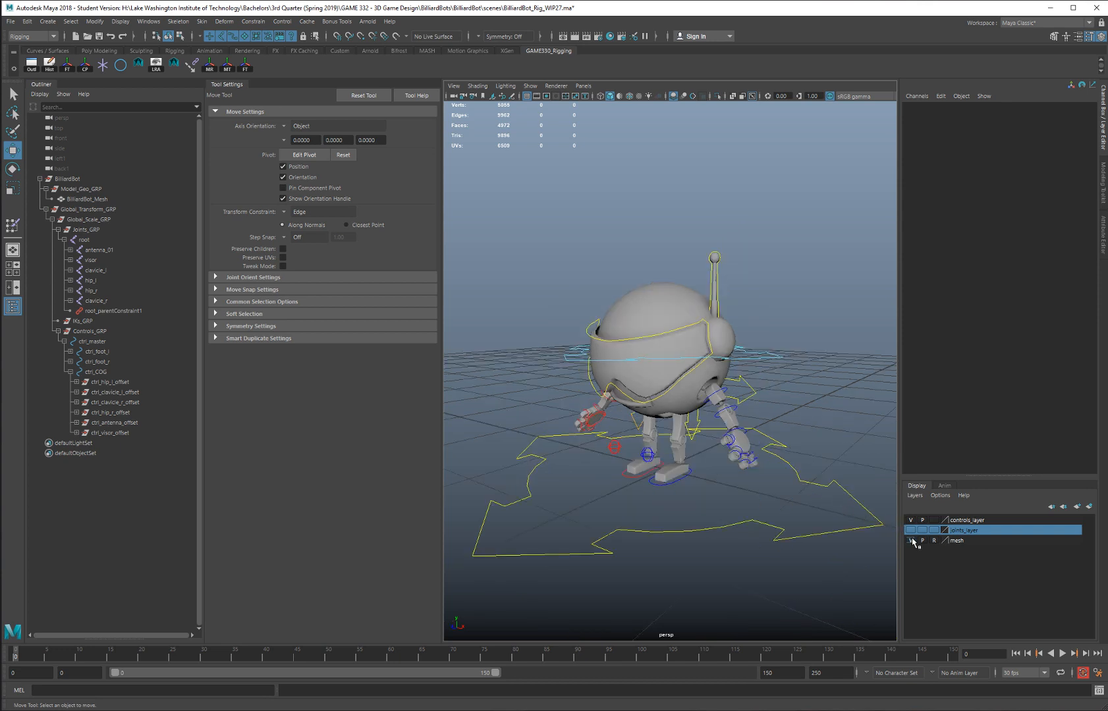
{"action": "scroll", "coordinate": [664, 400], "scroll_direction": "down", "scroll_amount": 3}
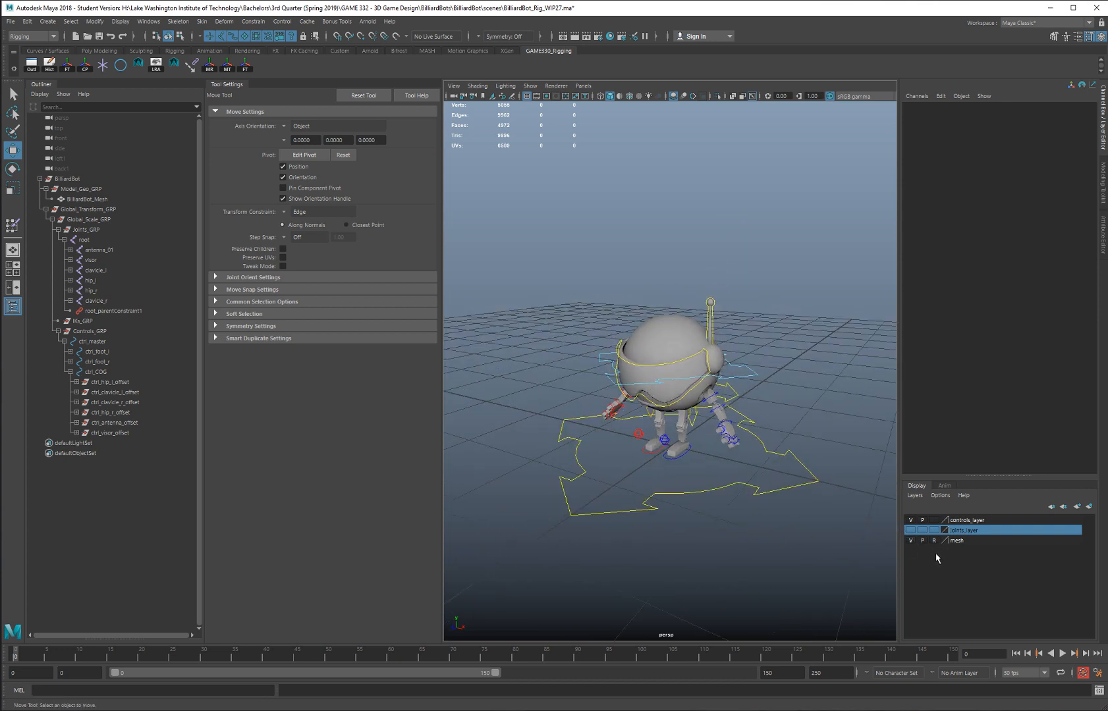
{"action": "left_click", "coordinate": [934, 531]}
Step: Select the ankle and heel IK handles under ctrl_foot_l and ctrl_foot_r and hide them
{"action": "left_click_drag", "start_coordinate": [498, 247], "coordinate": [815, 623]}
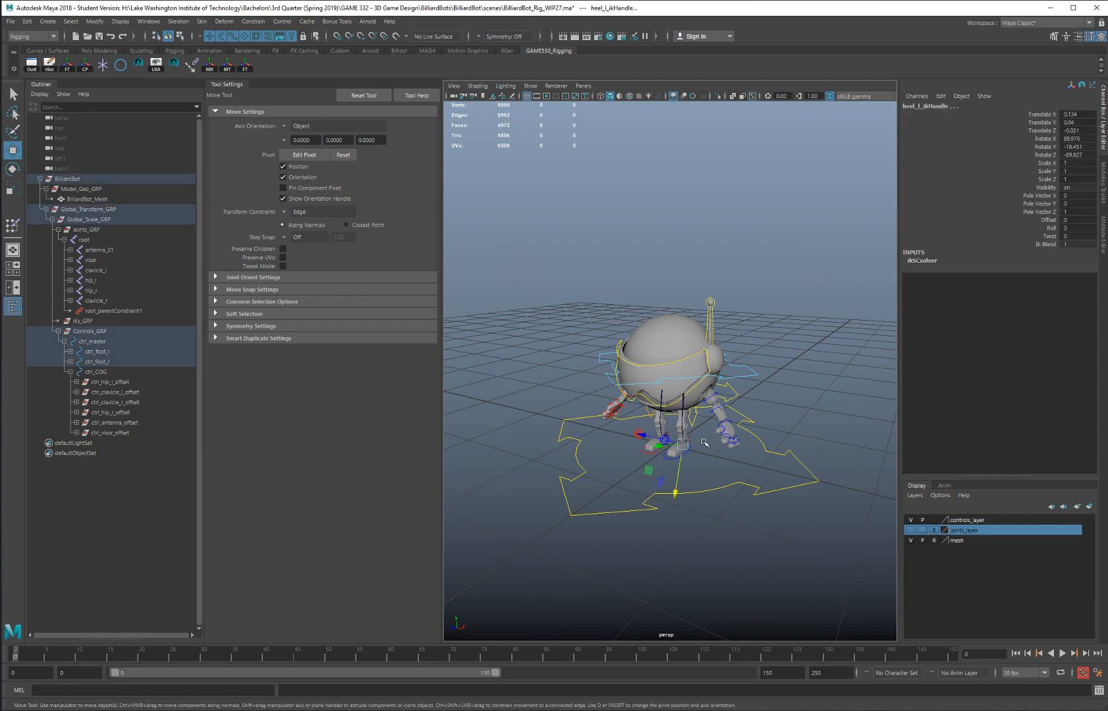
{"action": "scroll", "coordinate": [785, 479], "scroll_direction": "up", "scroll_amount": 5}
{"action": "left_click_drag", "start_coordinate": [784, 478], "coordinate": [712, 378], "text": "alt"}
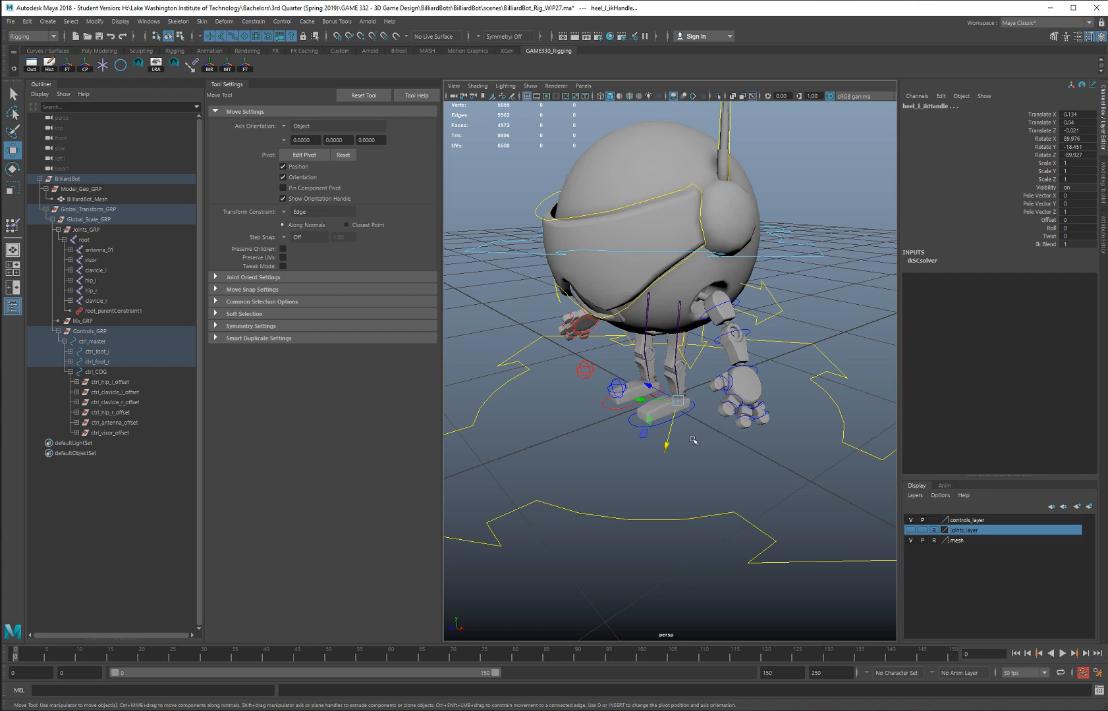
{"action": "left_click", "coordinate": [70, 362]}
{"action": "left_click", "coordinate": [70, 352]}
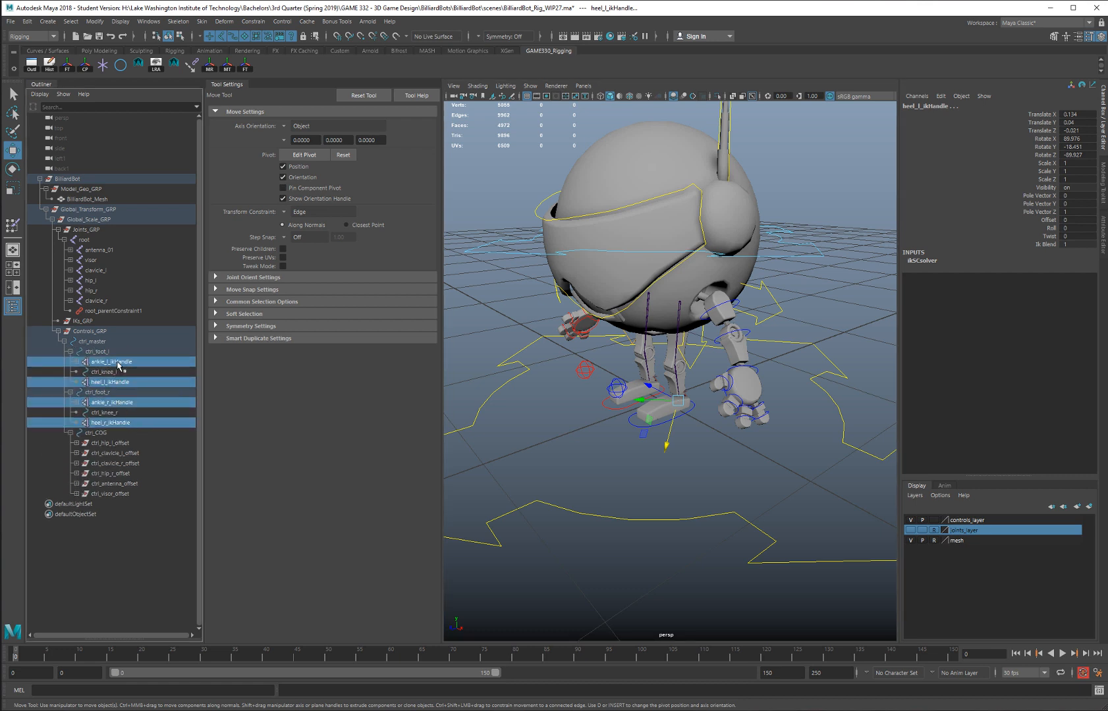
{"action": "left_click", "coordinate": [125, 403], "text": "ctrl"}
{"action": "left_click", "coordinate": [121, 423], "text": "ctrl"}
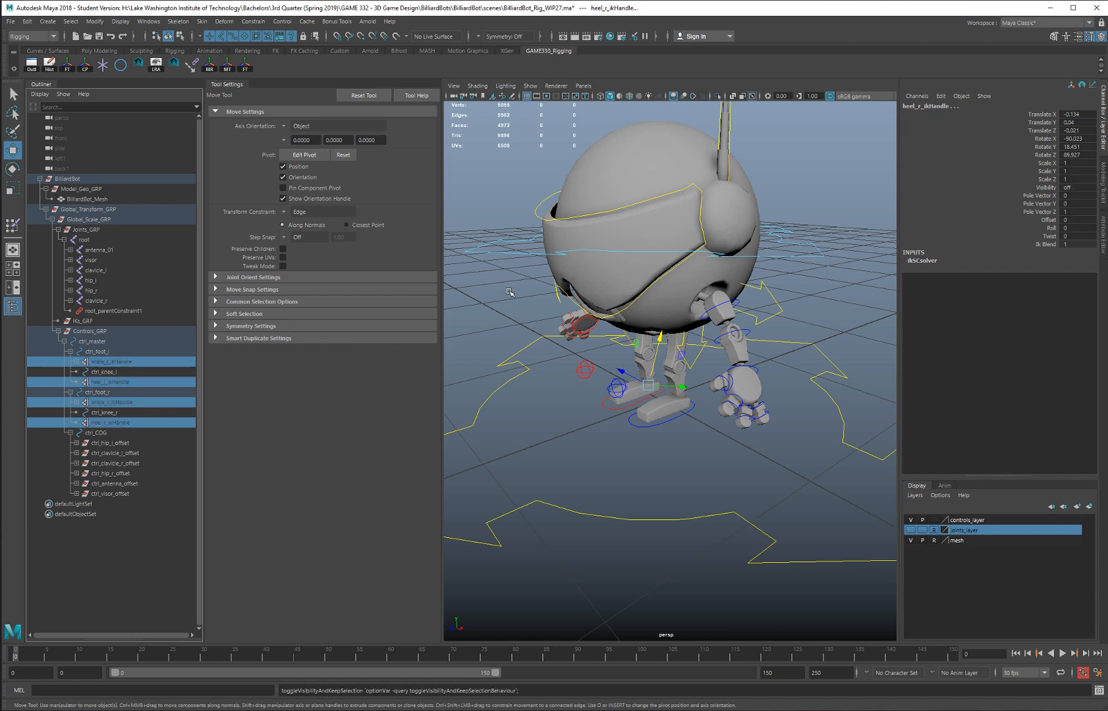
{"action": "key", "text": "ctrl+h"}
Step: Select all the robot's controls, test-move them together, undo the moves, and deselect them
{"action": "left_click_drag", "start_coordinate": [571, 360], "coordinate": [621, 370], "text": "alt"}
{"action": "right_click_drag", "start_coordinate": [621, 370], "coordinate": [531, 342], "text": "alt"}
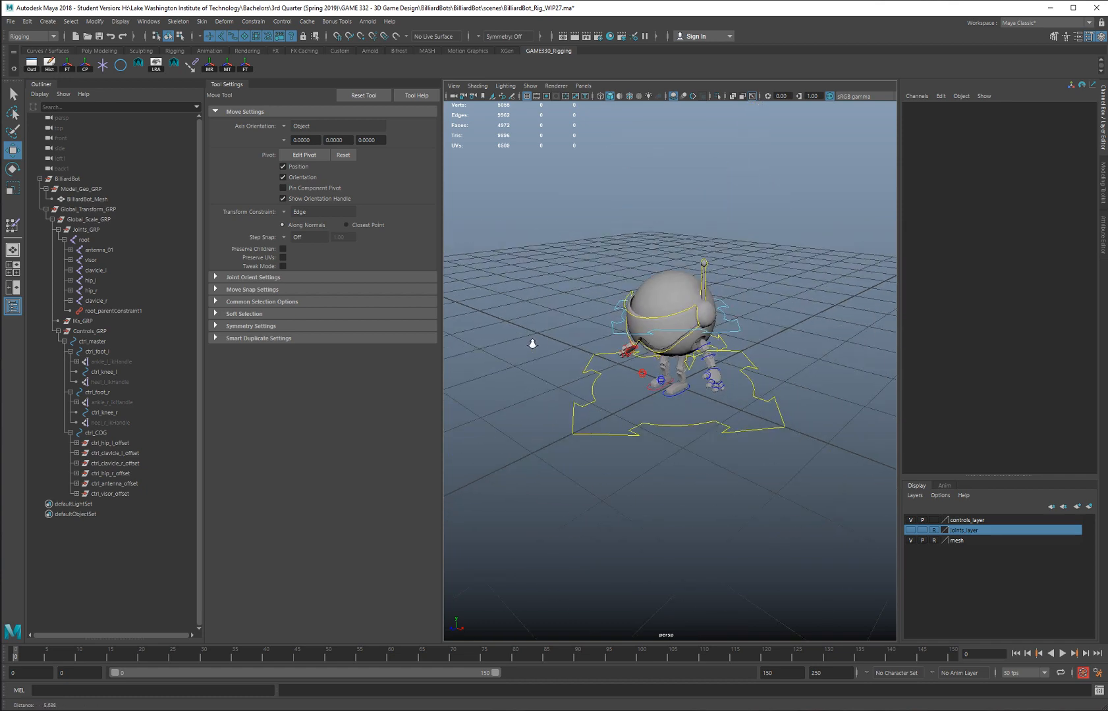
{"action": "left_click_drag", "start_coordinate": [525, 217], "coordinate": [840, 512]}
{"action": "key", "text": "f"}
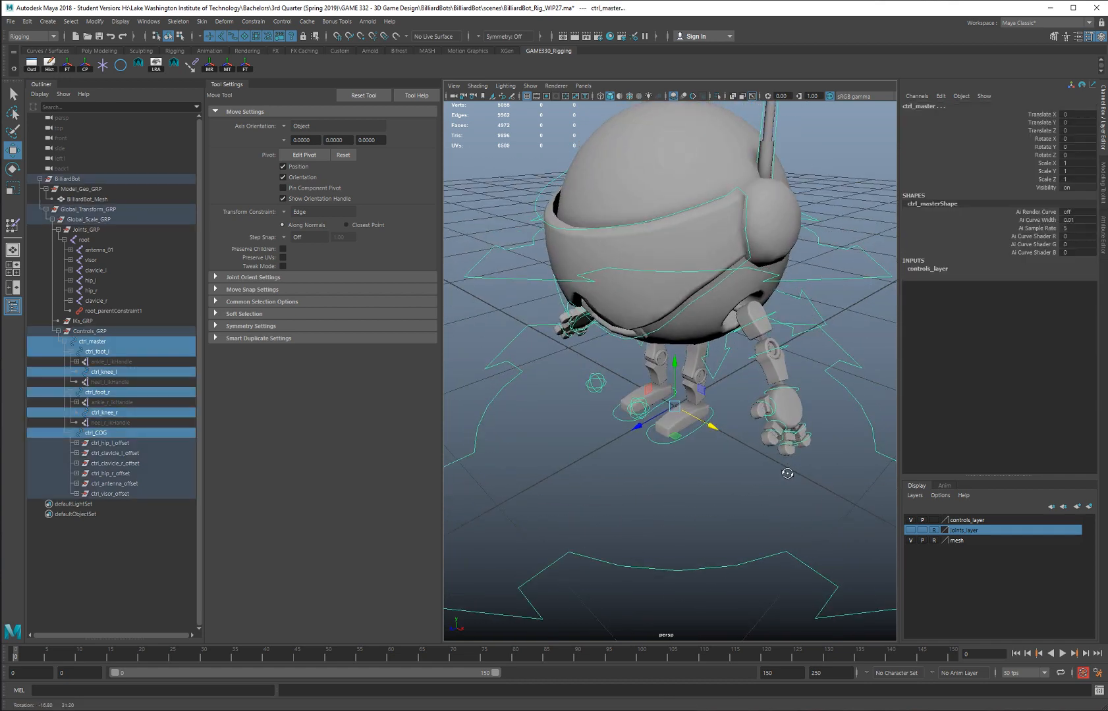
{"action": "right_click_drag", "start_coordinate": [688, 525], "coordinate": [663, 505], "text": "alt"}
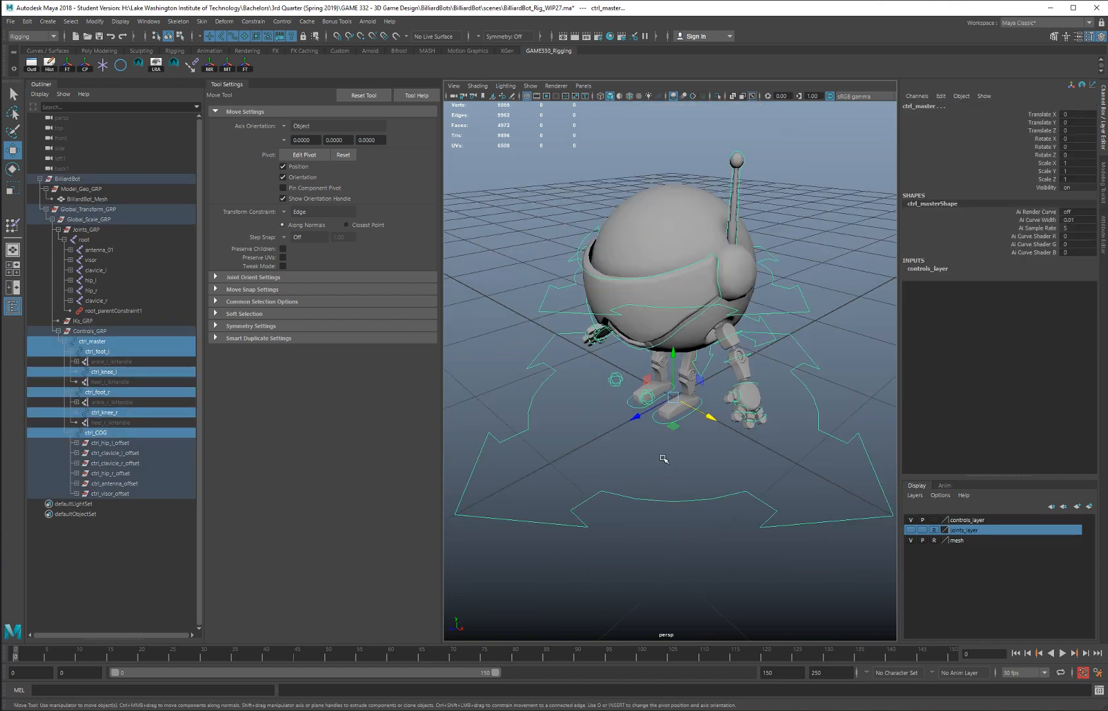
{"action": "left_click_drag", "start_coordinate": [665, 371], "coordinate": [615, 401], "text": "alt"}
{"action": "key", "text": "ctrl+z"}
{"action": "key", "text": "ctrl+z"}
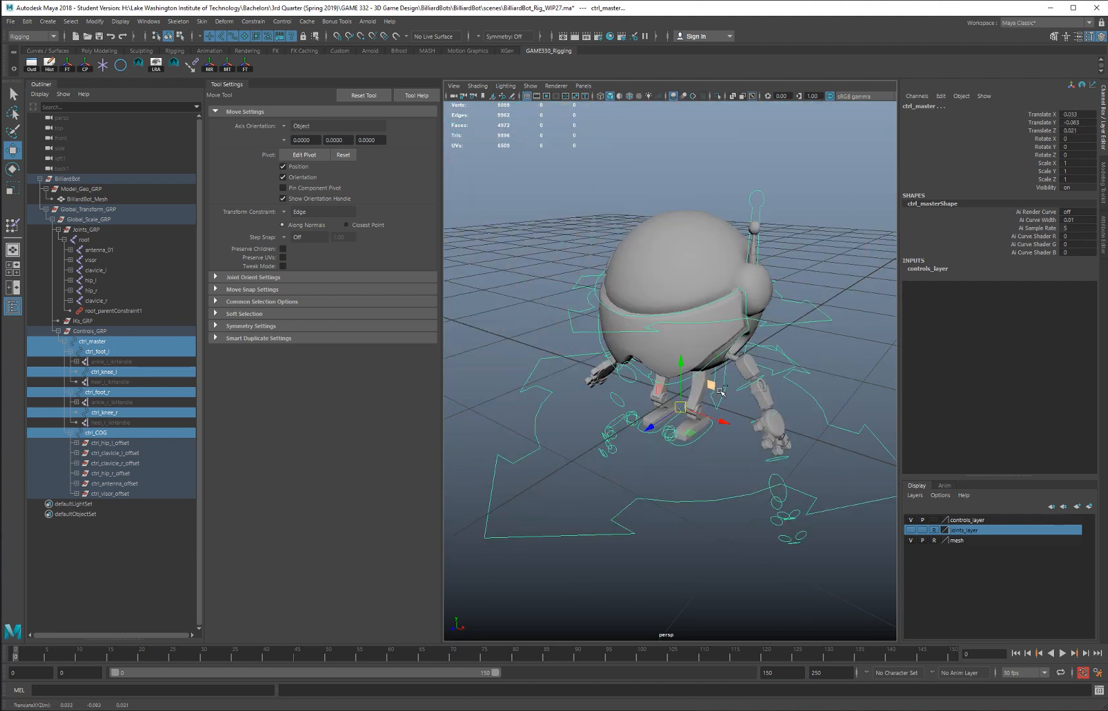
{"action": "left_click", "coordinate": [831, 324]}
{"action": "left_click_drag", "start_coordinate": [817, 329], "coordinate": [744, 338], "text": "alt"}
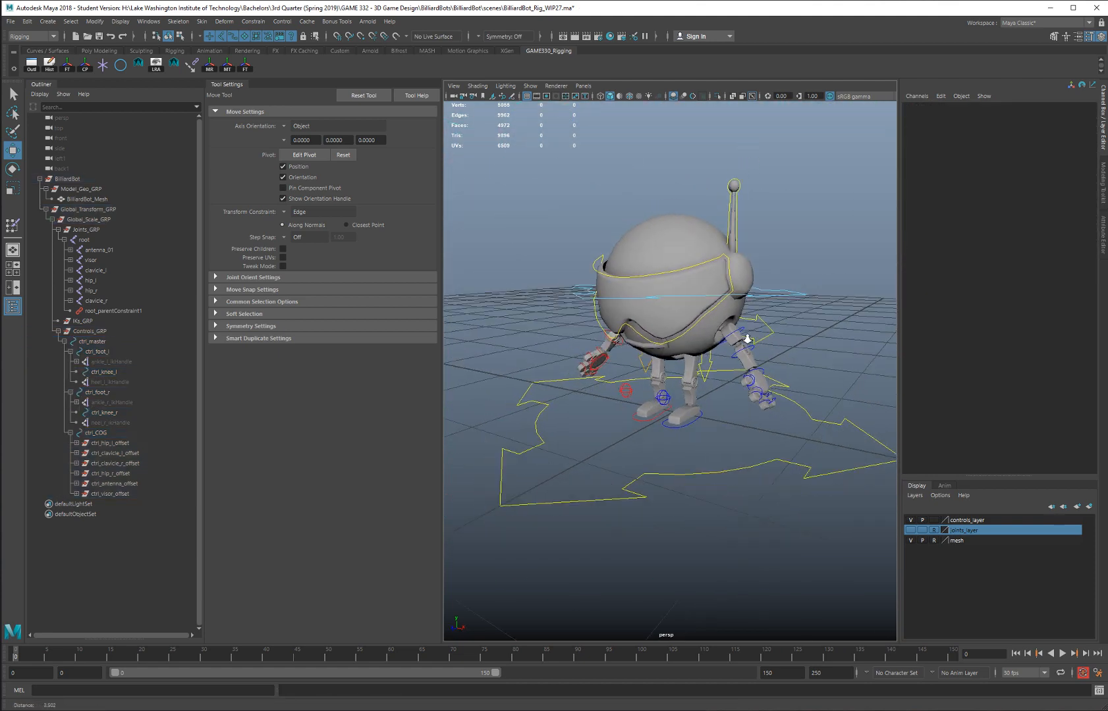
Step: Select all the robot's controls and lock and hide their Scale X, Y and Z channels
{"action": "right_click_drag", "start_coordinate": [744, 338], "coordinate": [659, 277], "text": "alt"}
{"action": "left_click_drag", "start_coordinate": [493, 139], "coordinate": [892, 529]}
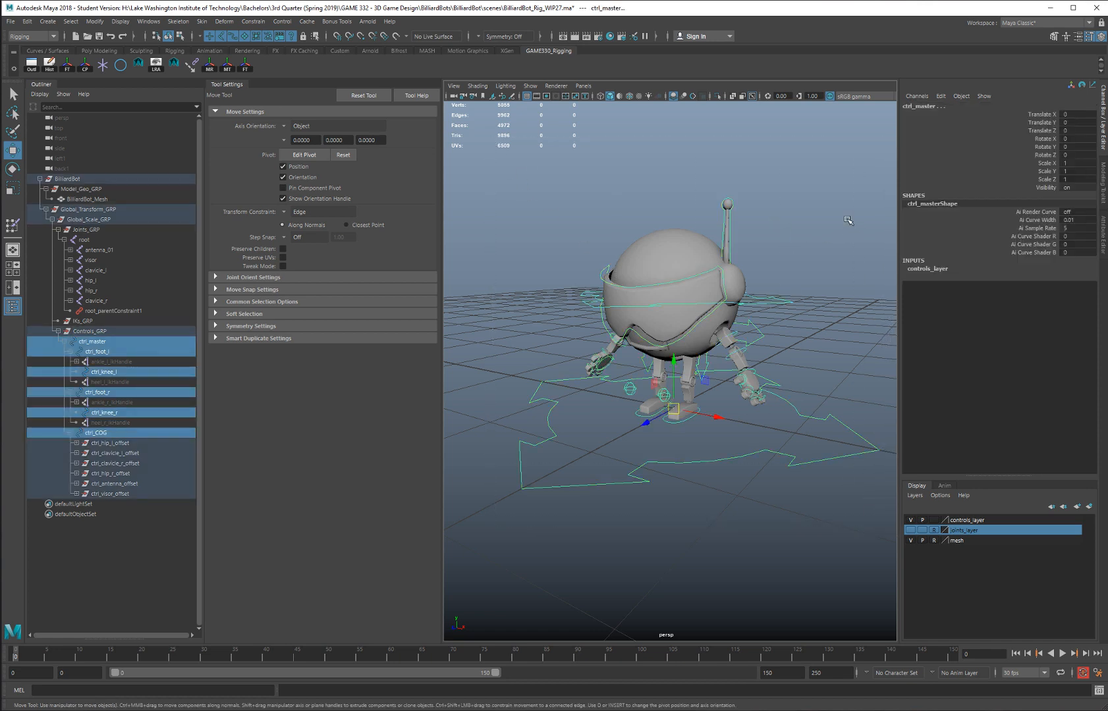
{"action": "left_click_drag", "start_coordinate": [1050, 165], "coordinate": [1045, 177]}
{"action": "right_click", "coordinate": [1046, 164]}
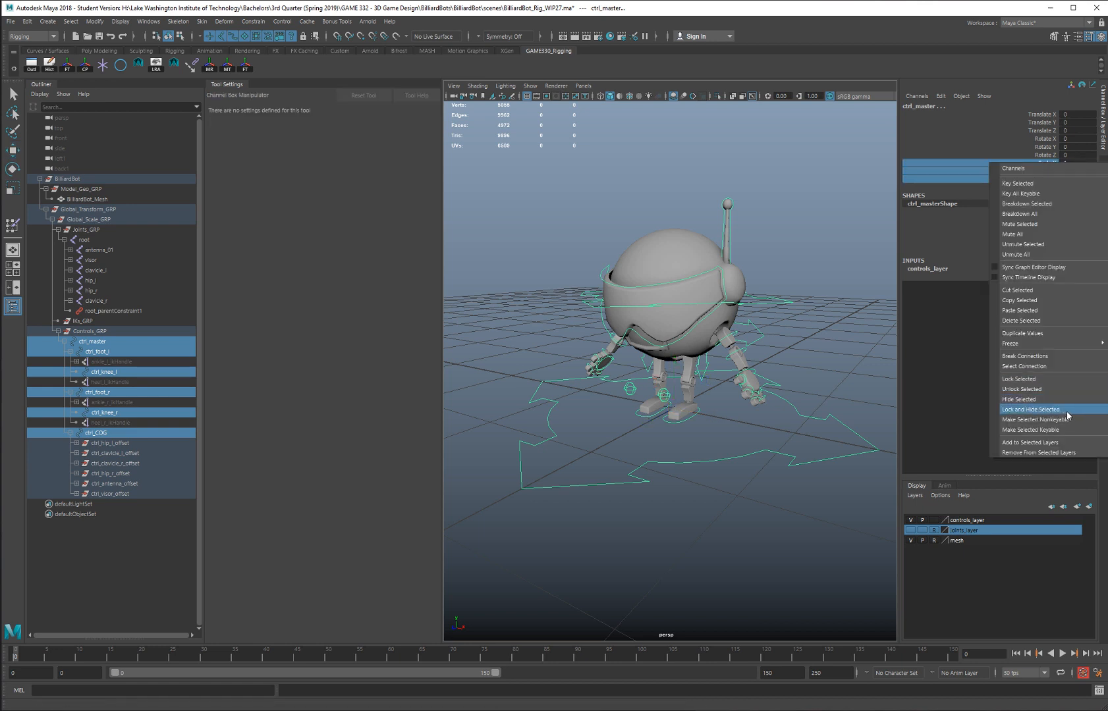
{"action": "left_click", "coordinate": [1031, 410]}
{"action": "key", "text": "w"}
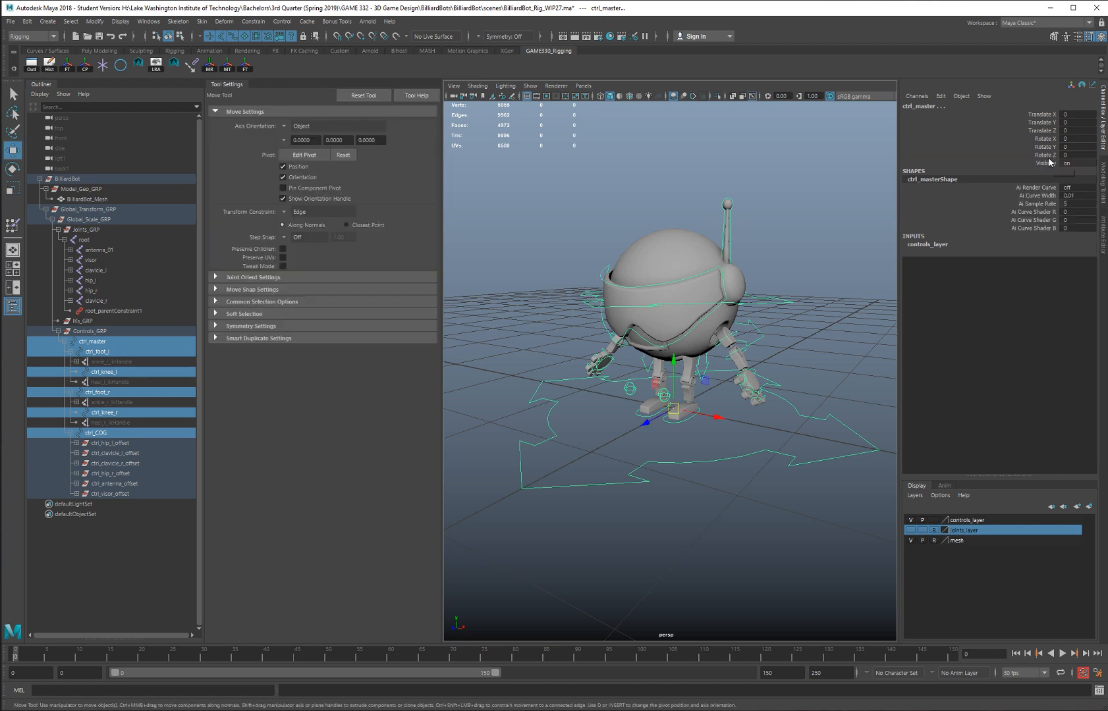
Step: Review the keyable and hidden attributes of the selected controls in Channel Control, from the start to the end of the list
{"action": "left_click", "coordinate": [1040, 114]}
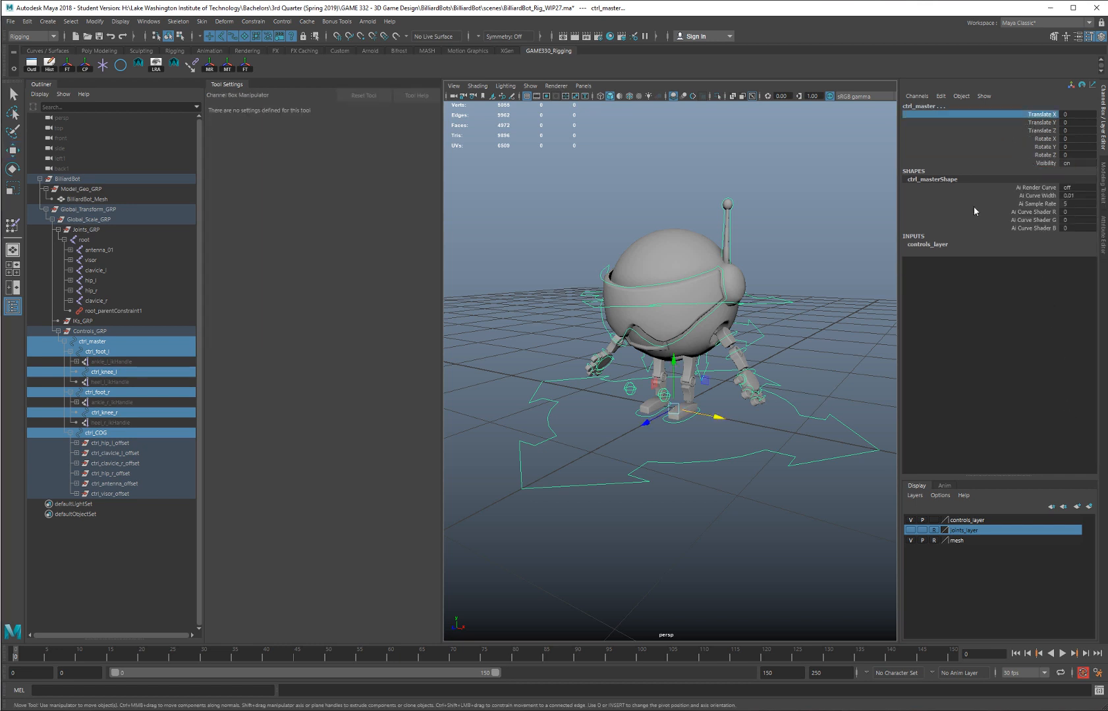
{"action": "left_click", "coordinate": [943, 96]}
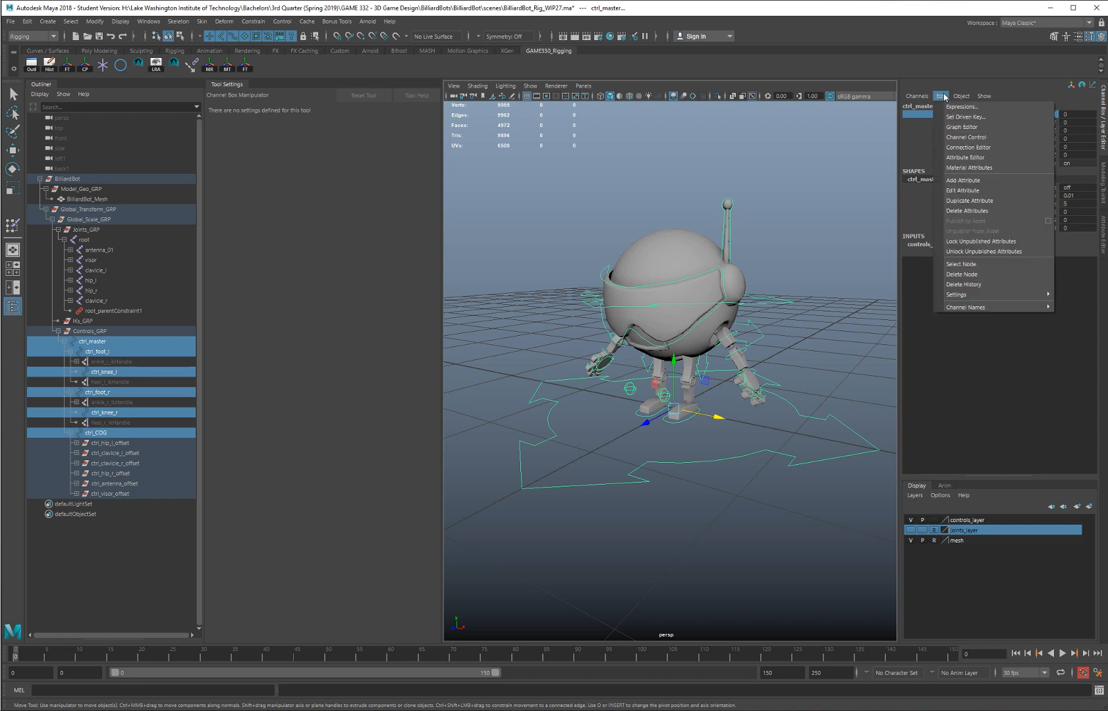
{"action": "left_click", "coordinate": [984, 138]}
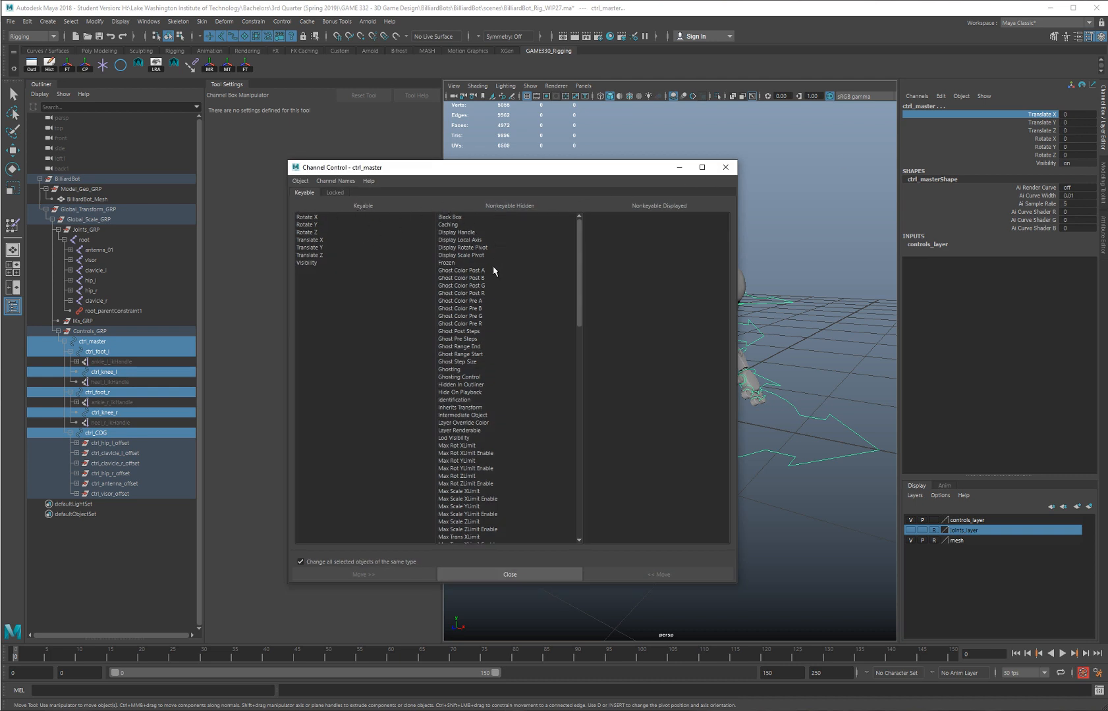
{"action": "mouse_move", "coordinate": [578, 238]}
{"action": "left_mouse_down"}
{"action": "mouse_move", "coordinate": [590, 307]}
{"action": "mouse_move", "coordinate": [571, 463]}
{"action": "left_mouse_up"}
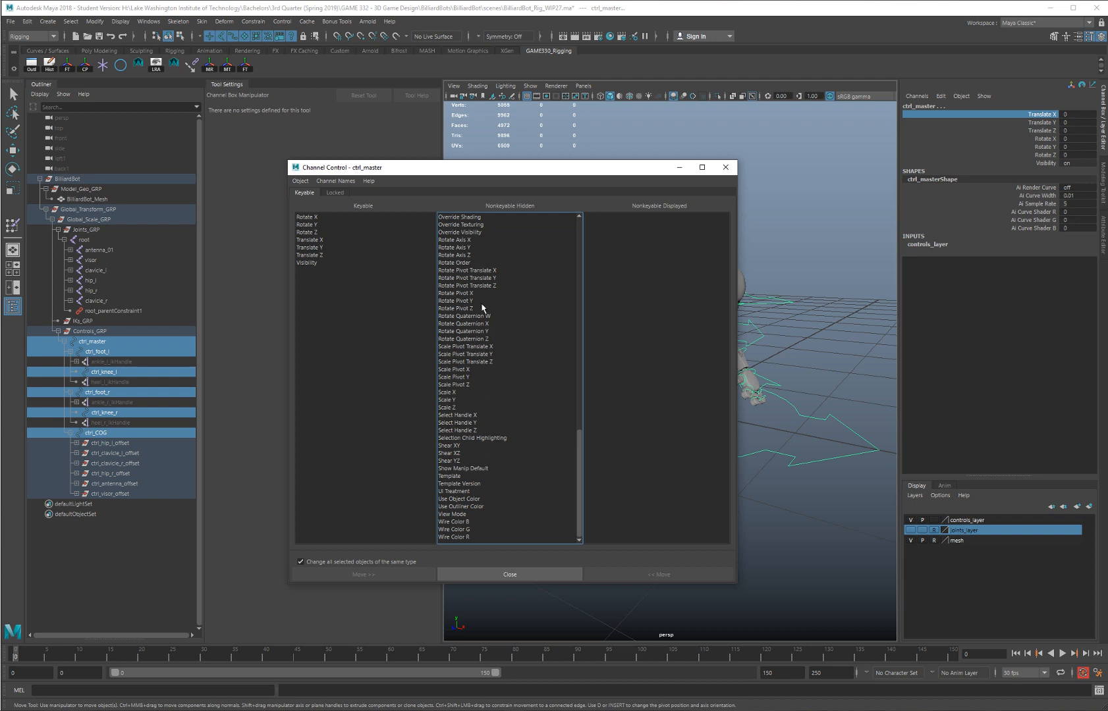
{"action": "scroll", "coordinate": [481, 307], "scroll_direction": "up", "scroll_amount": 15}
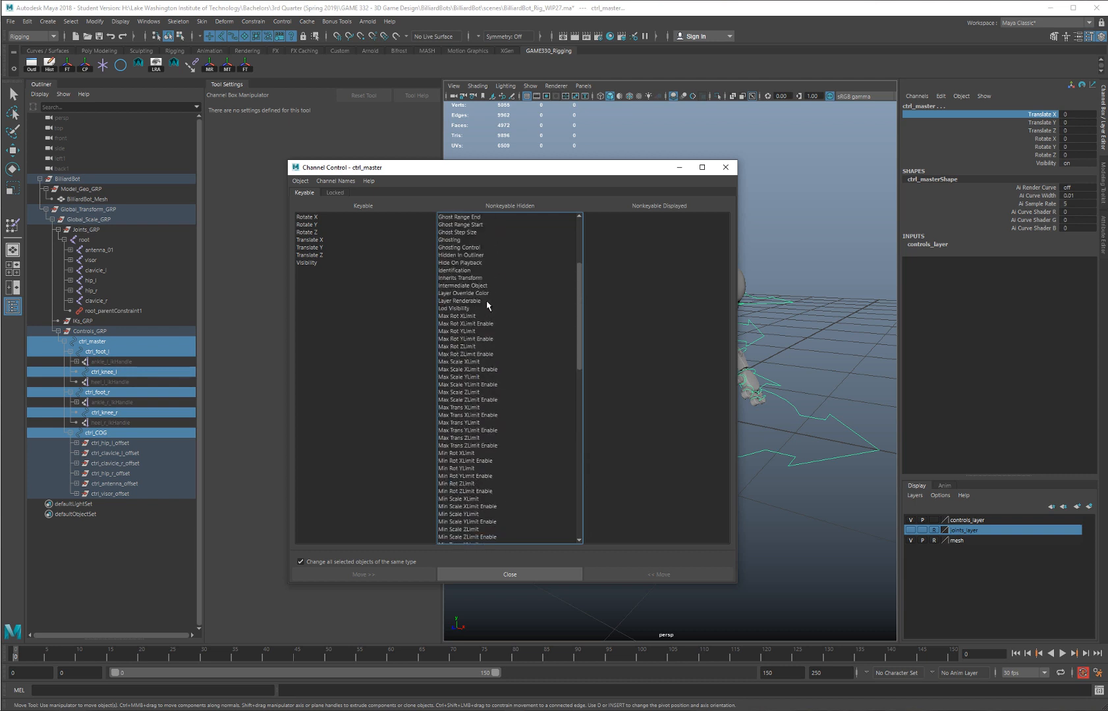
{"action": "scroll", "coordinate": [486, 302], "scroll_direction": "up", "scroll_amount": 6}
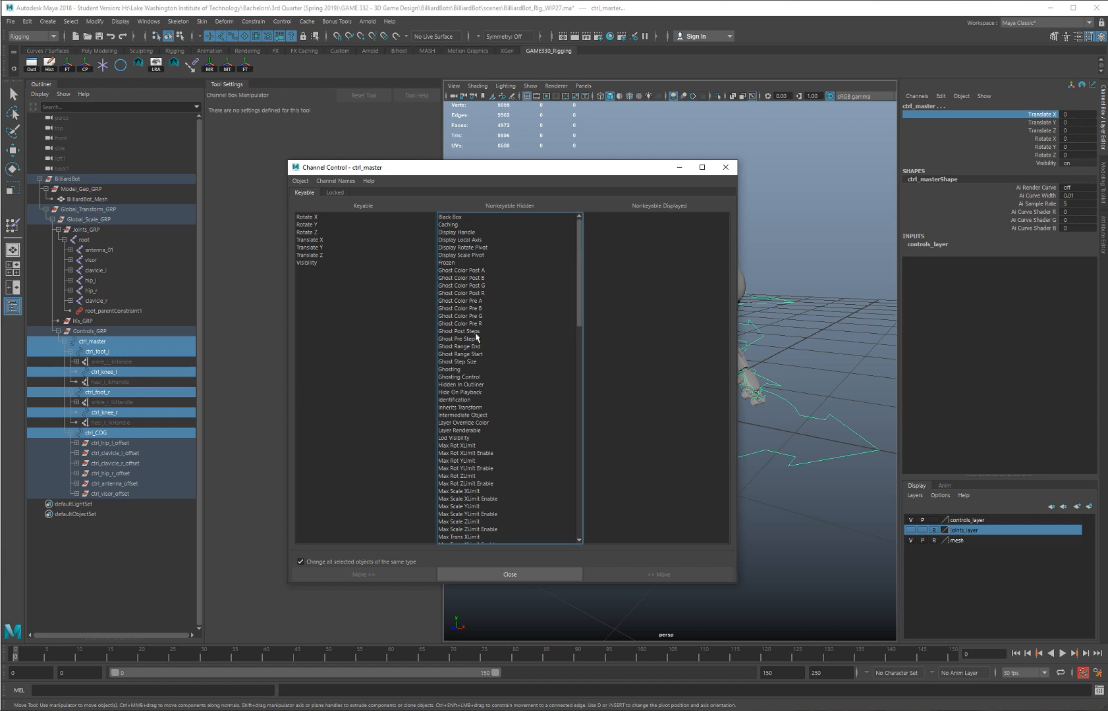
{"action": "left_click", "coordinate": [506, 572]}
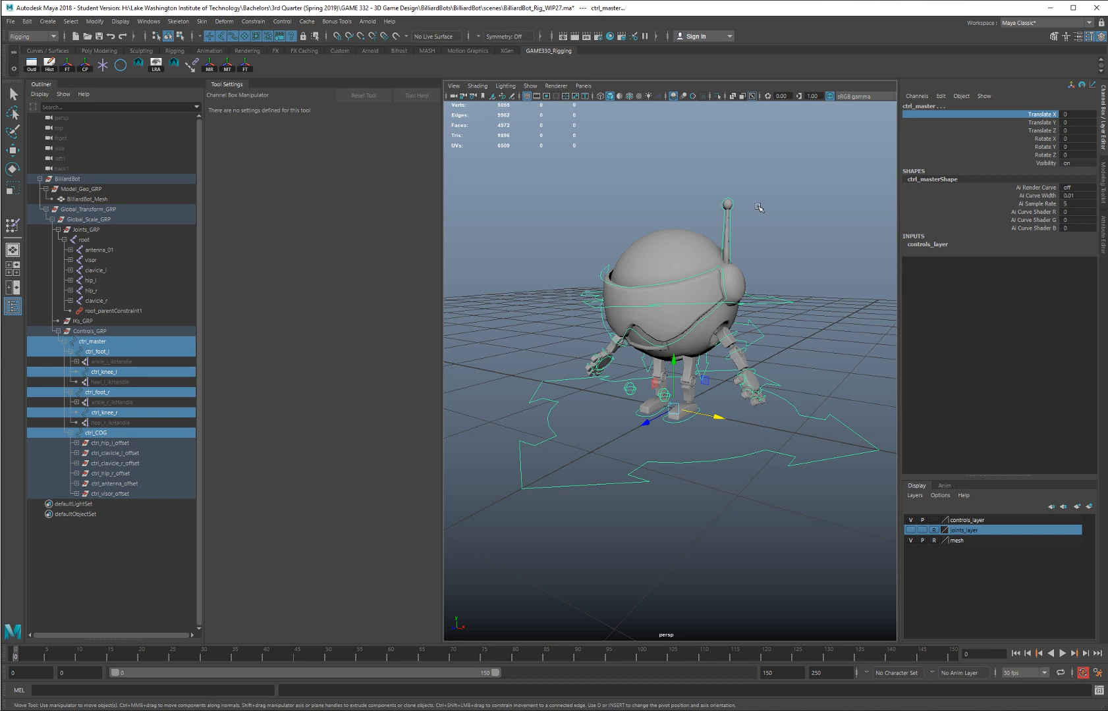
Step: Select only ctrl_master and use Channel Control to make its hidden Scale X, Y and Z attributes nonkeyable but displayed
{"action": "left_click", "coordinate": [805, 417]}
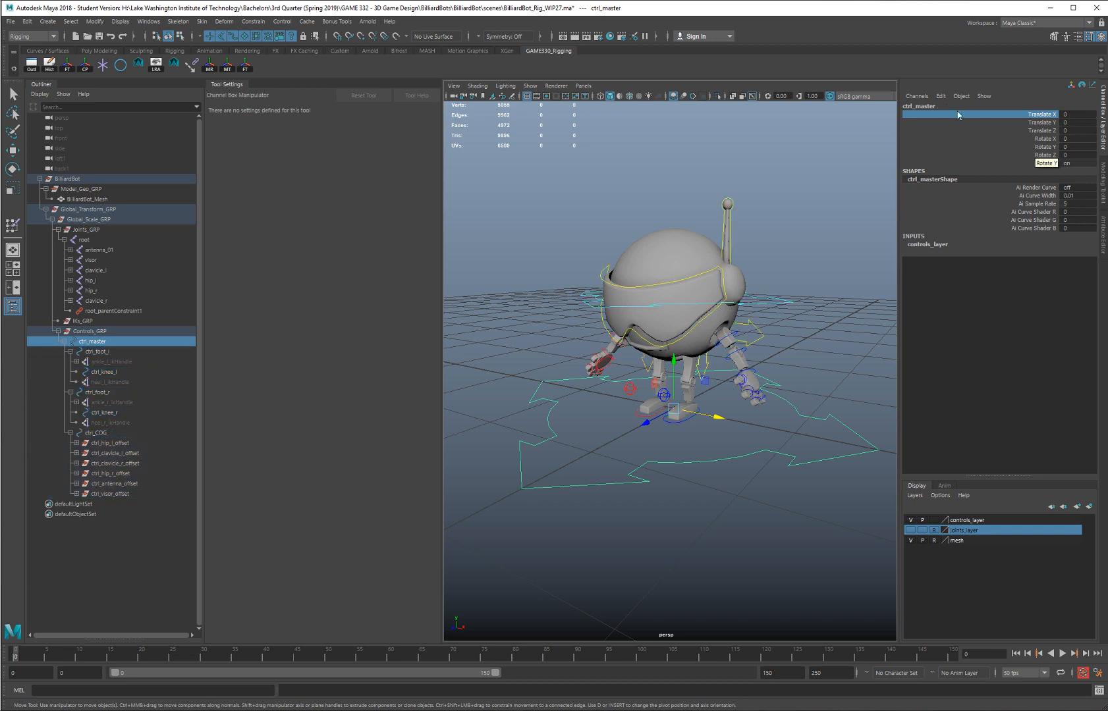
{"action": "left_click", "coordinate": [941, 97]}
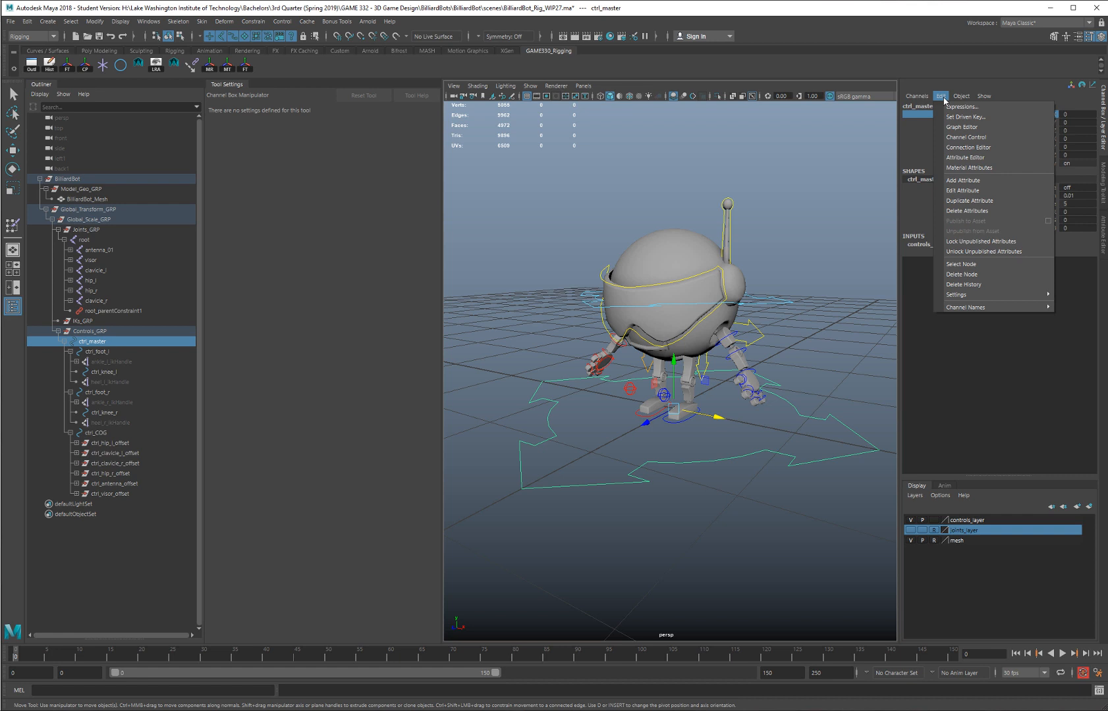
{"action": "scroll", "coordinate": [449, 340], "scroll_direction": "down", "scroll_amount": 20}
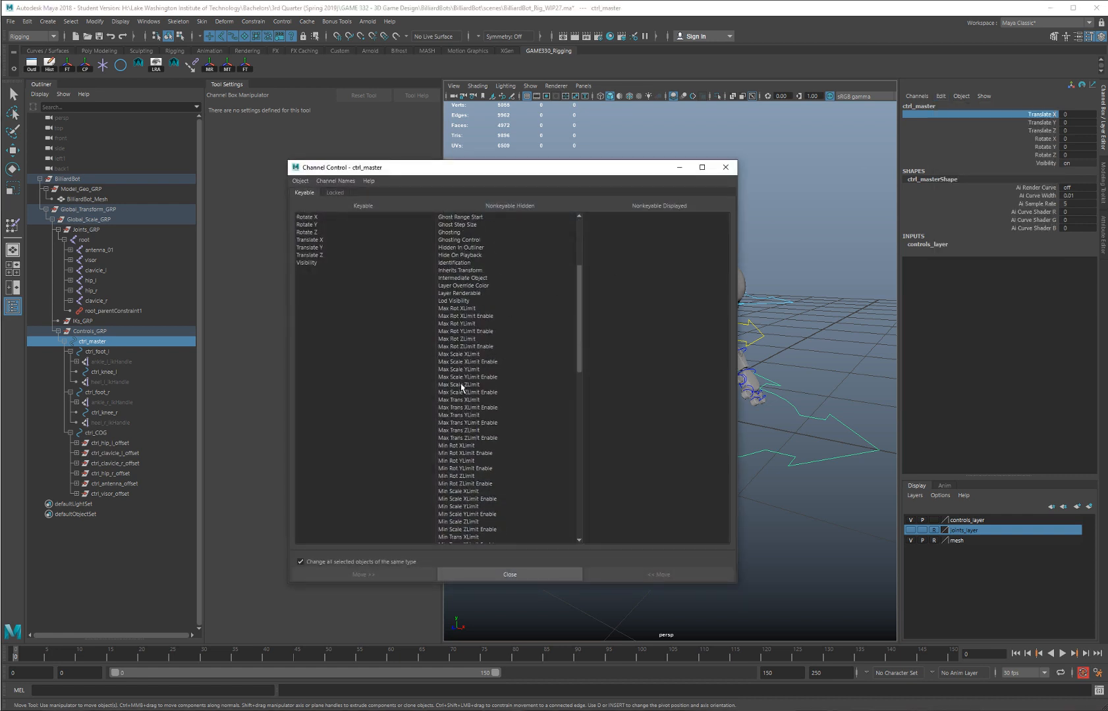
{"action": "left_click", "coordinate": [469, 392]}
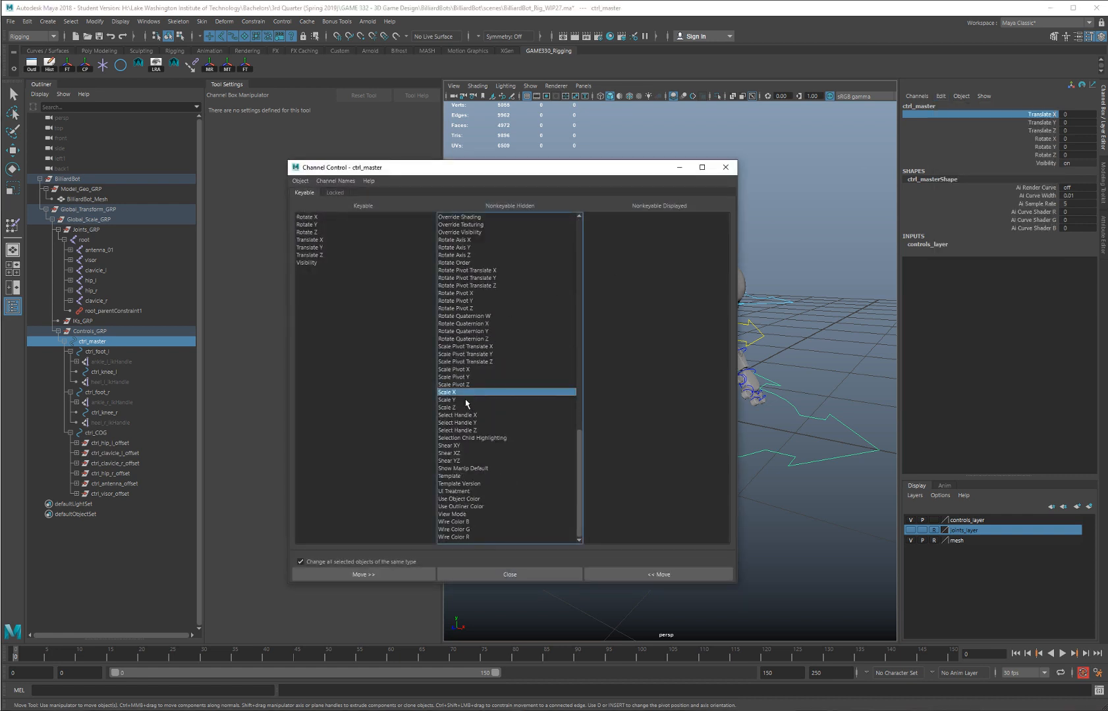
{"action": "left_click", "coordinate": [462, 408], "text": "shift"}
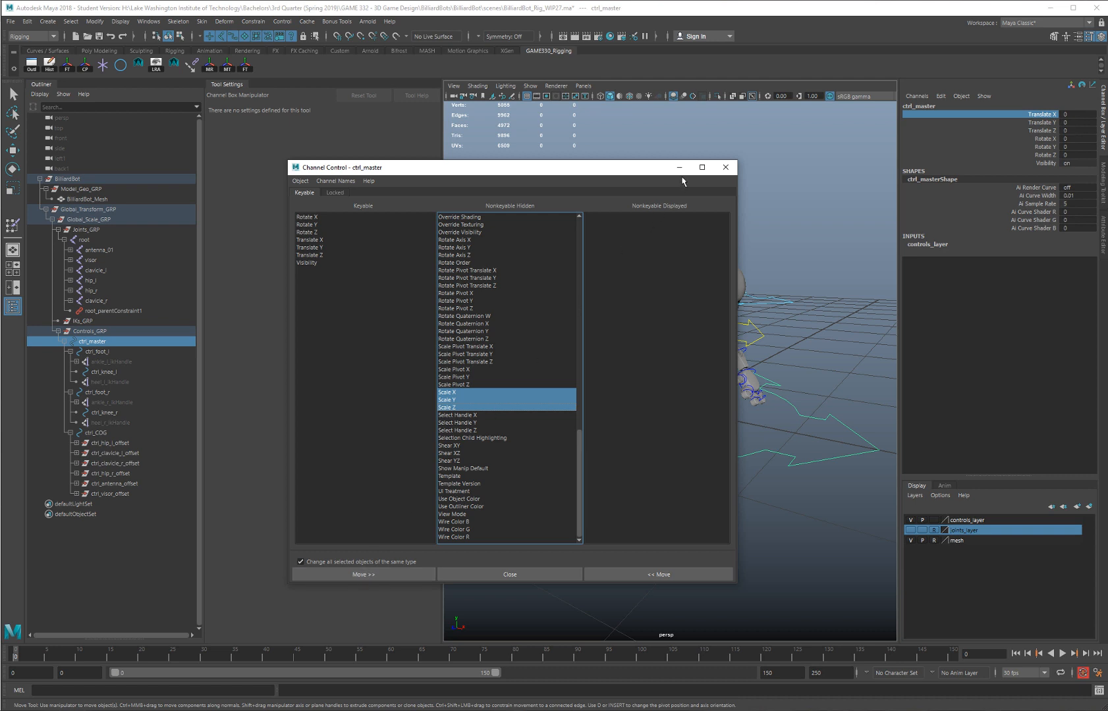
{"action": "left_click", "coordinate": [352, 572]}
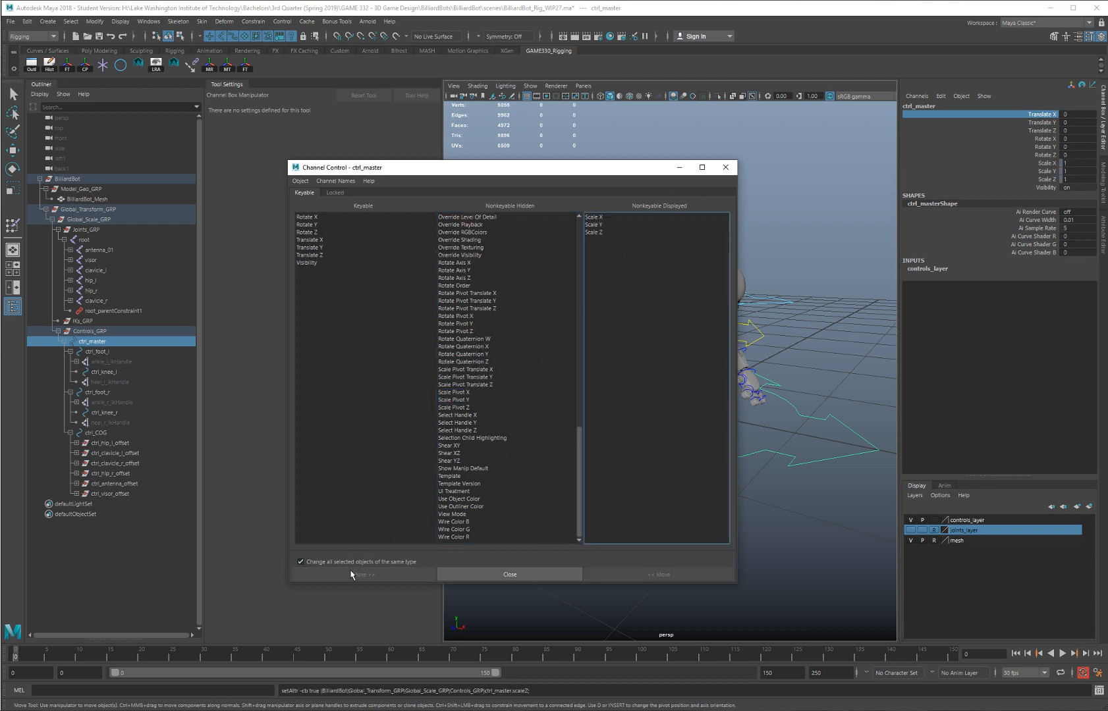
Step: Make ctrl_master's Rotate, Translate and Visibility attributes nonkeyable but displayed, and close Channel Control
{"action": "left_click", "coordinate": [329, 218]}
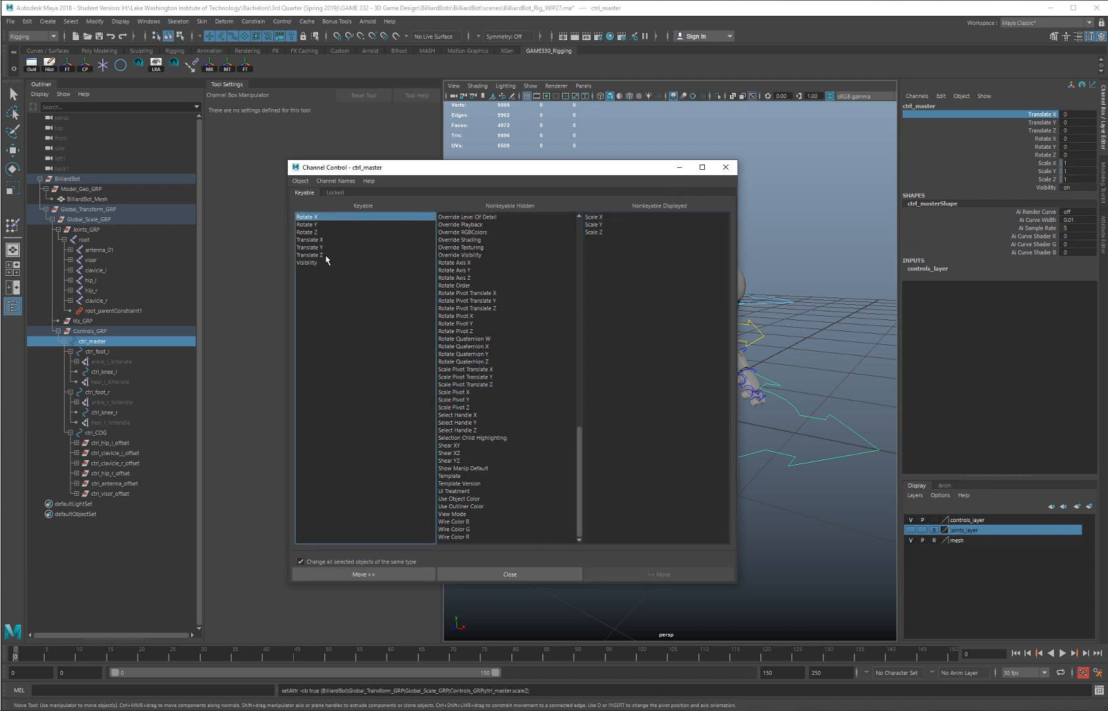
{"action": "left_click", "coordinate": [325, 254], "text": "shift"}
{"action": "left_click", "coordinate": [322, 263], "text": "shift"}
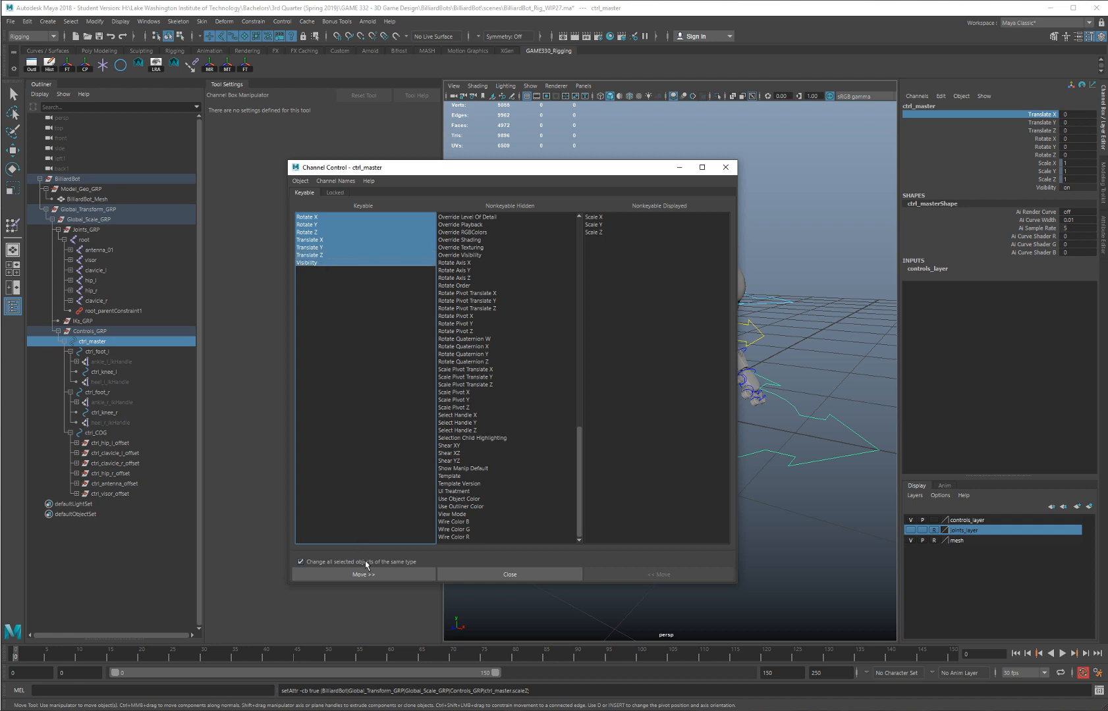
{"action": "left_click", "coordinate": [386, 574]}
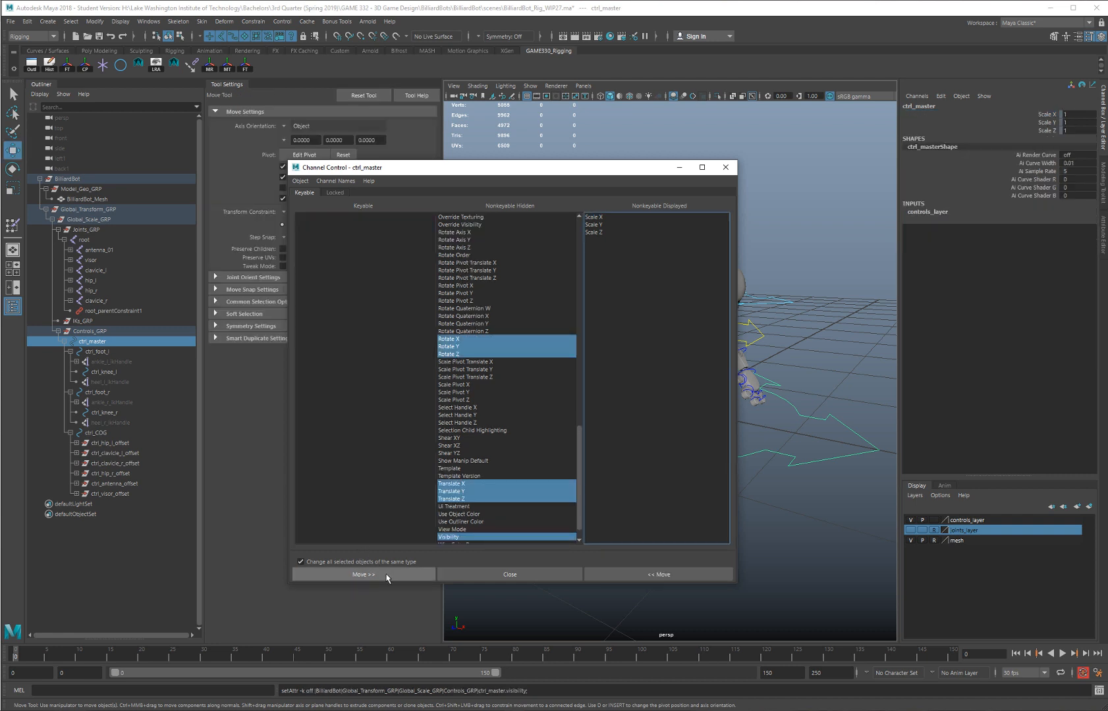
{"action": "left_click", "coordinate": [386, 576]}
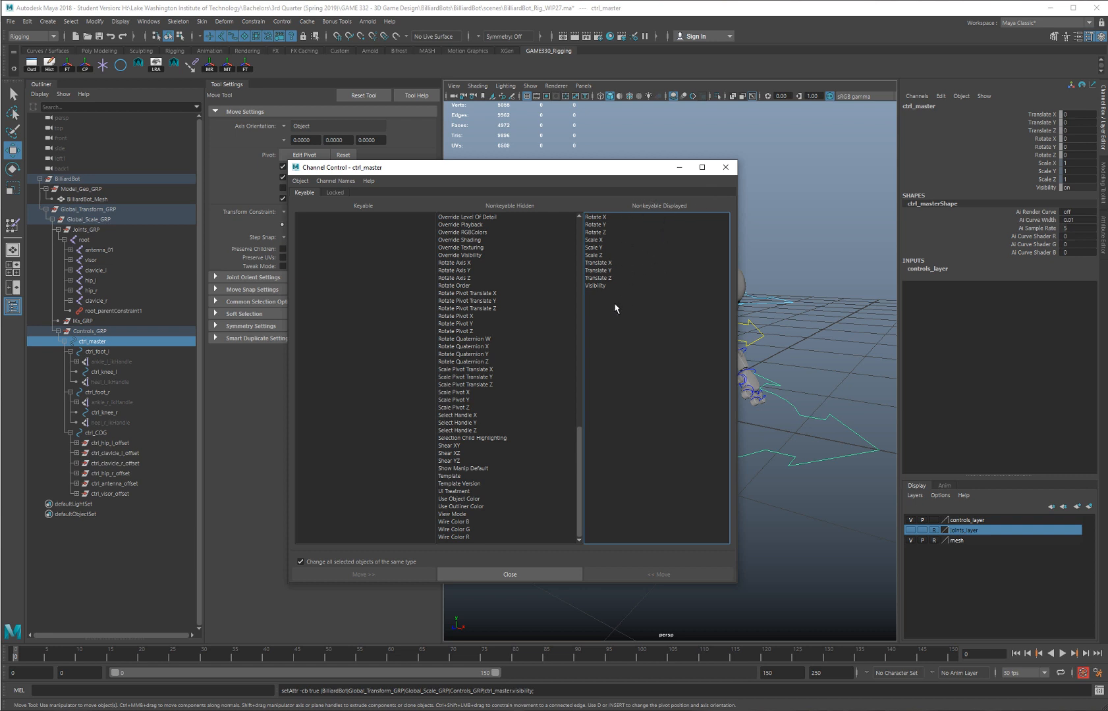
{"action": "left_click", "coordinate": [508, 576]}
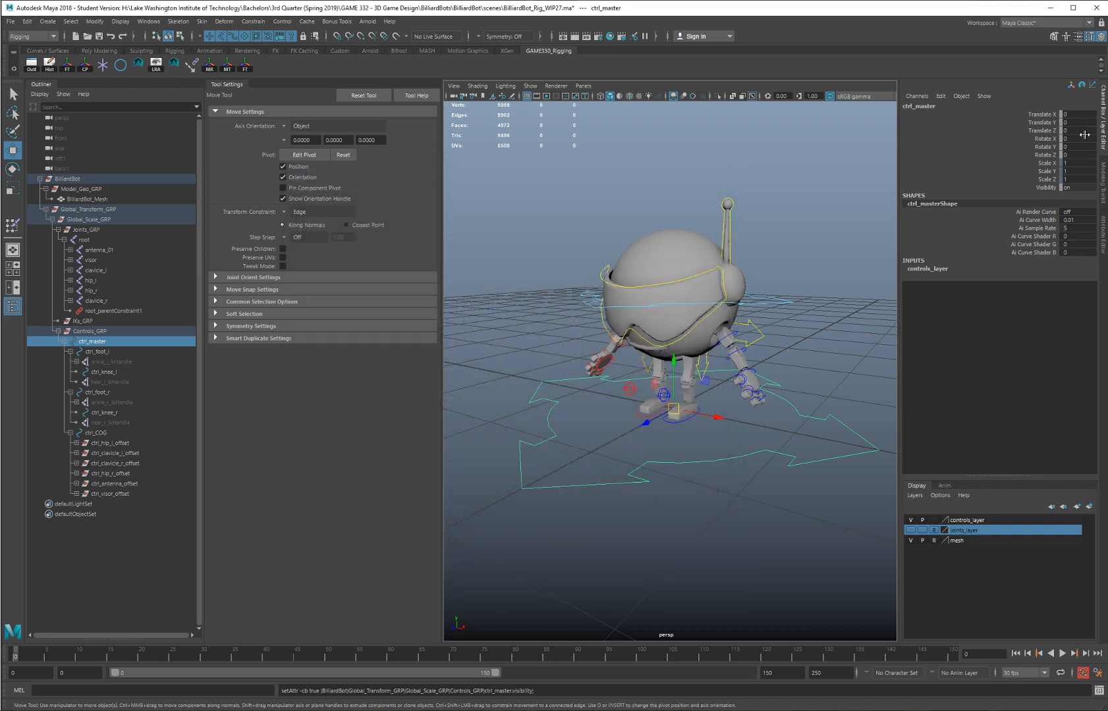
Step: Unlock ctrl_master's Scale X, Y and Z channels
{"action": "left_click_drag", "start_coordinate": [1047, 164], "coordinate": [1047, 179]}
{"action": "right_click", "coordinate": [1047, 179]}
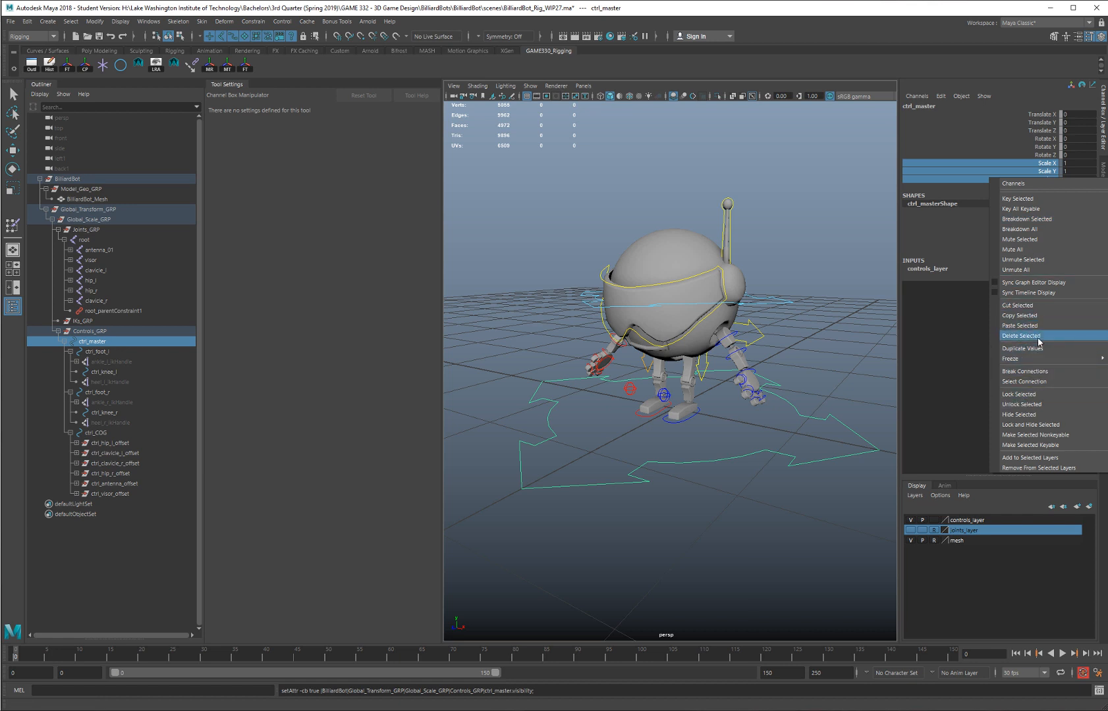
{"action": "left_click", "coordinate": [1031, 404]}
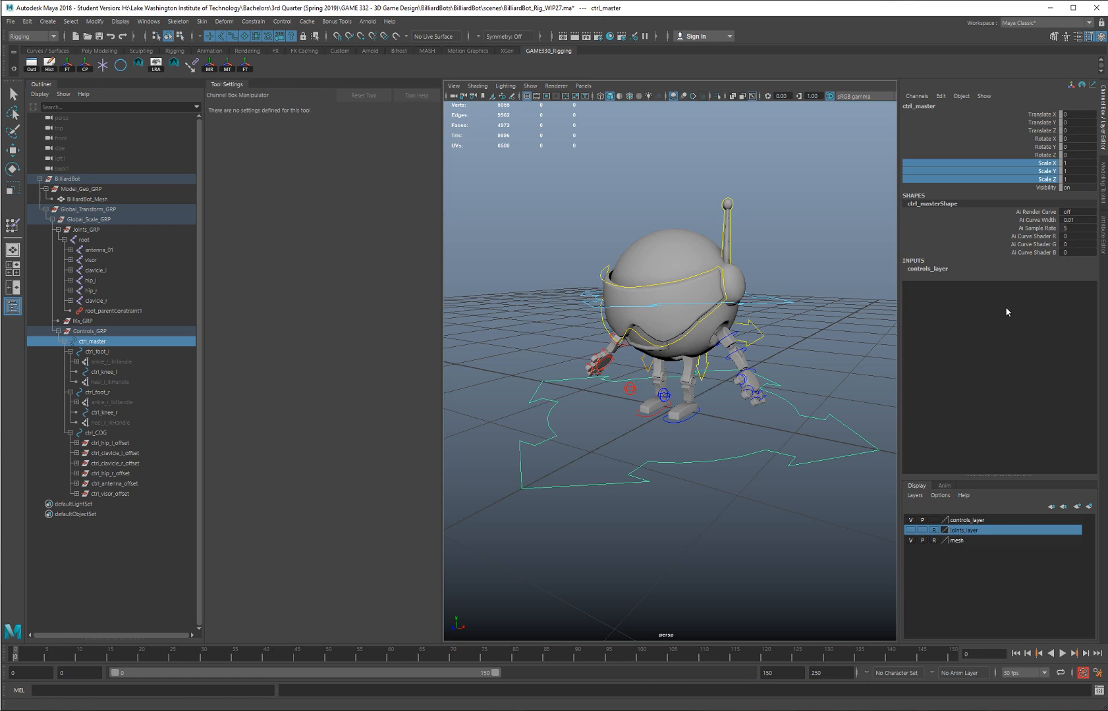
Step: Test-move ctrl_master in the viewport and undo the move
{"action": "double_click", "coordinate": [1074, 114]}
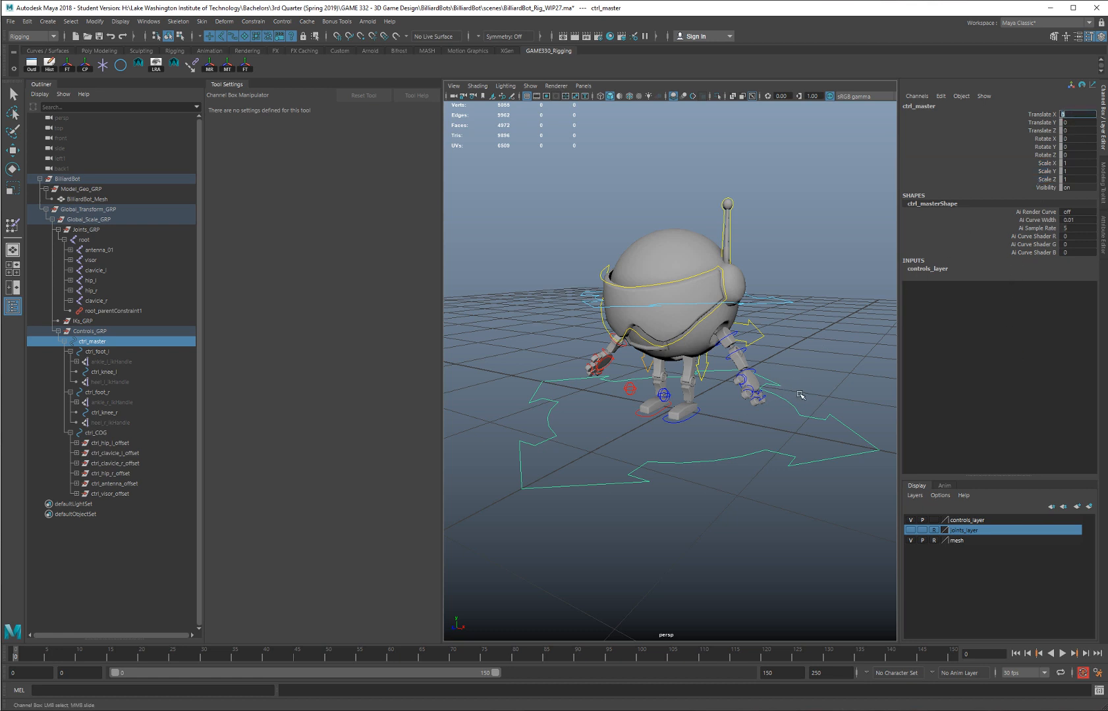
{"action": "left_click", "coordinate": [1040, 123]}
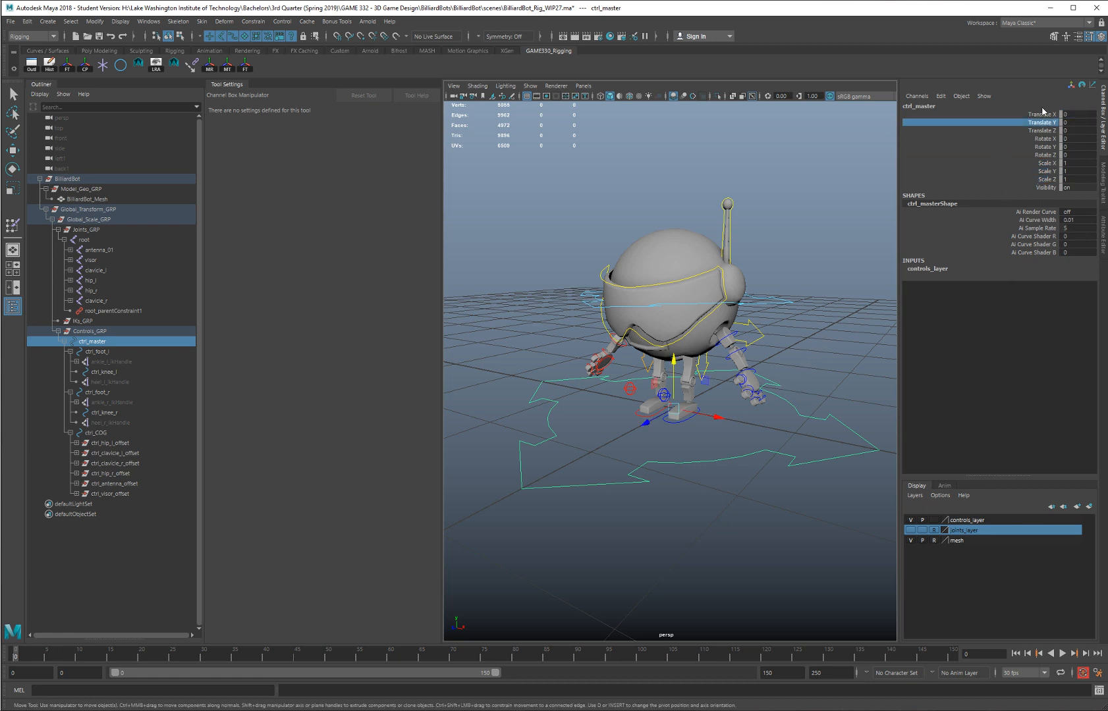
{"action": "left_click_drag", "start_coordinate": [699, 431], "coordinate": [654, 438], "text": "alt"}
{"action": "key", "text": "ctrl+z"}
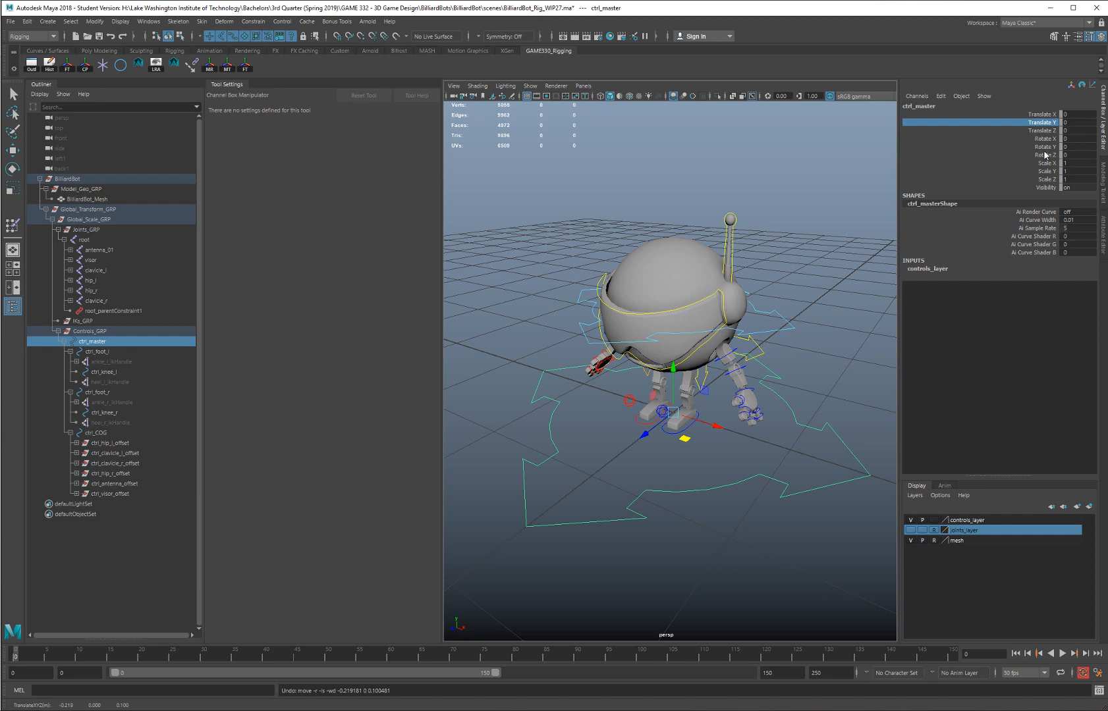
Step: Activate the Scale tool and select all the left arm, hand and finger controls
{"action": "key", "text": "r"}
{"action": "left_click_drag", "start_coordinate": [807, 329], "coordinate": [825, 344], "text": "alt"}
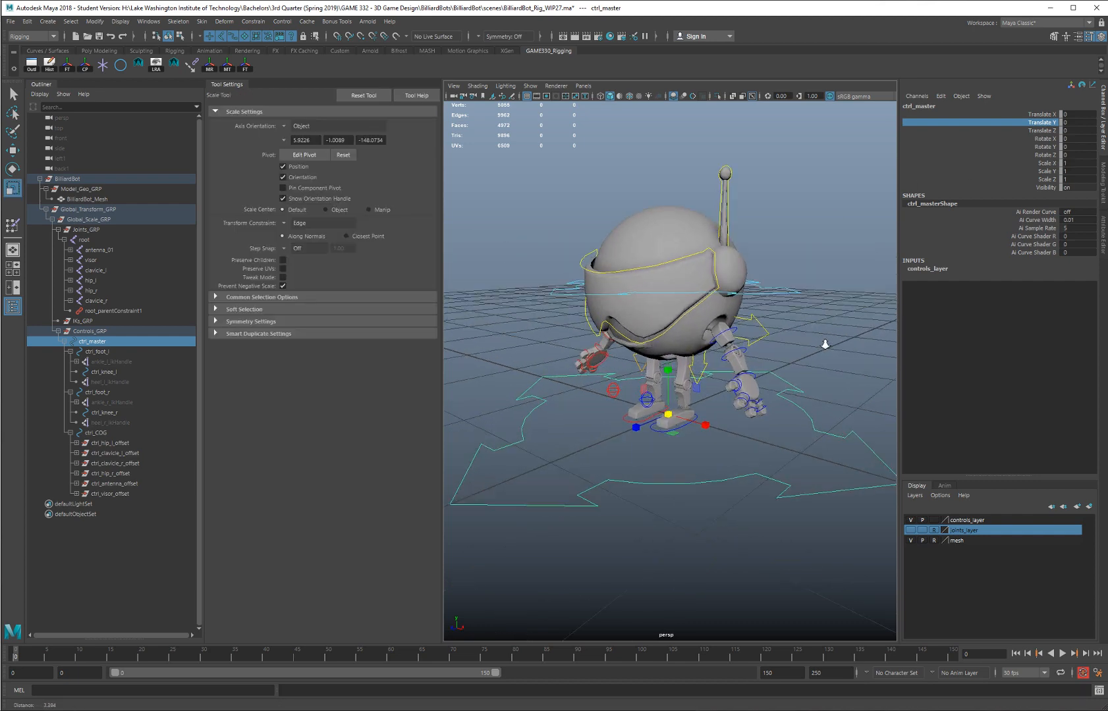
{"action": "right_click_drag", "start_coordinate": [825, 344], "coordinate": [889, 370], "text": "alt"}
{"action": "left_click_drag", "start_coordinate": [840, 348], "coordinate": [714, 352], "text": "alt"}
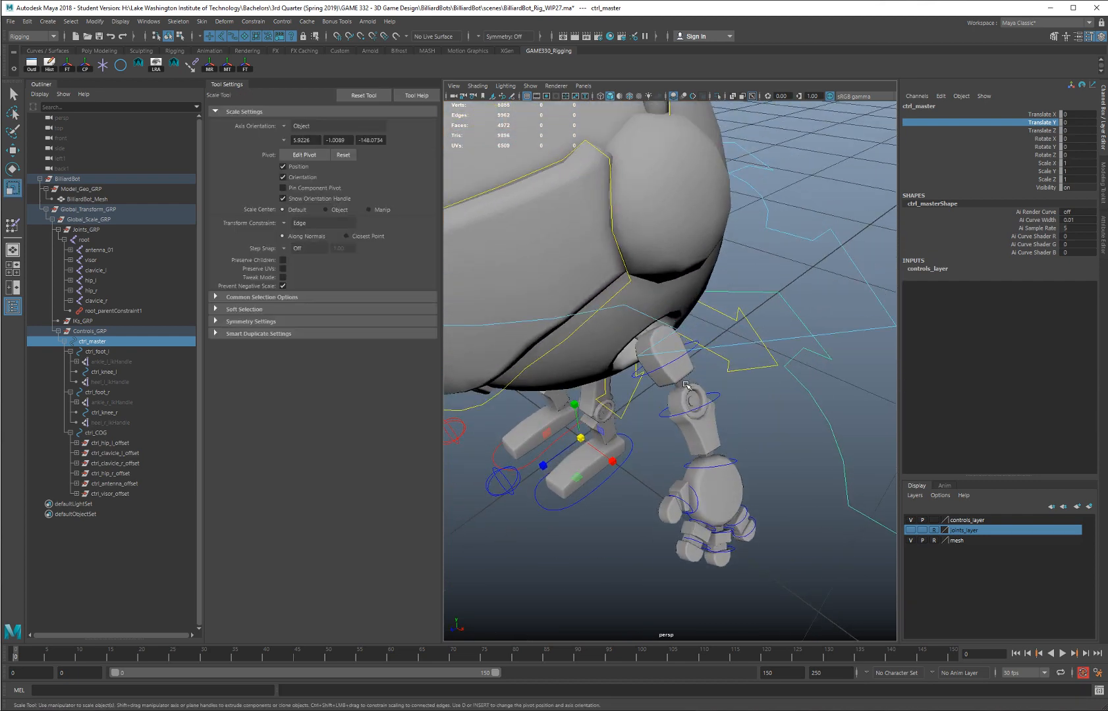
{"action": "left_click_drag", "start_coordinate": [650, 369], "coordinate": [716, 578]}
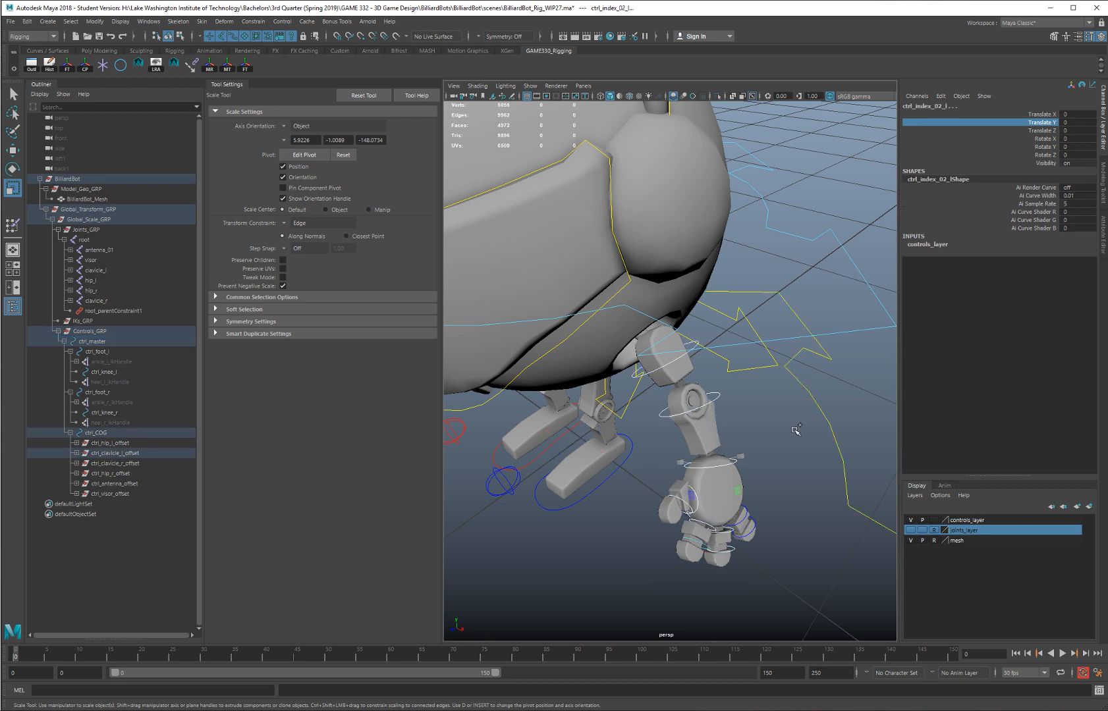
{"action": "left_click_drag", "start_coordinate": [795, 431], "coordinate": [700, 570]}
Step: Add all the right arm, hand and finger controls to the selection, including ctrl_elbow_r
{"action": "left_click_drag", "start_coordinate": [760, 427], "coordinate": [717, 435], "text": "alt"}
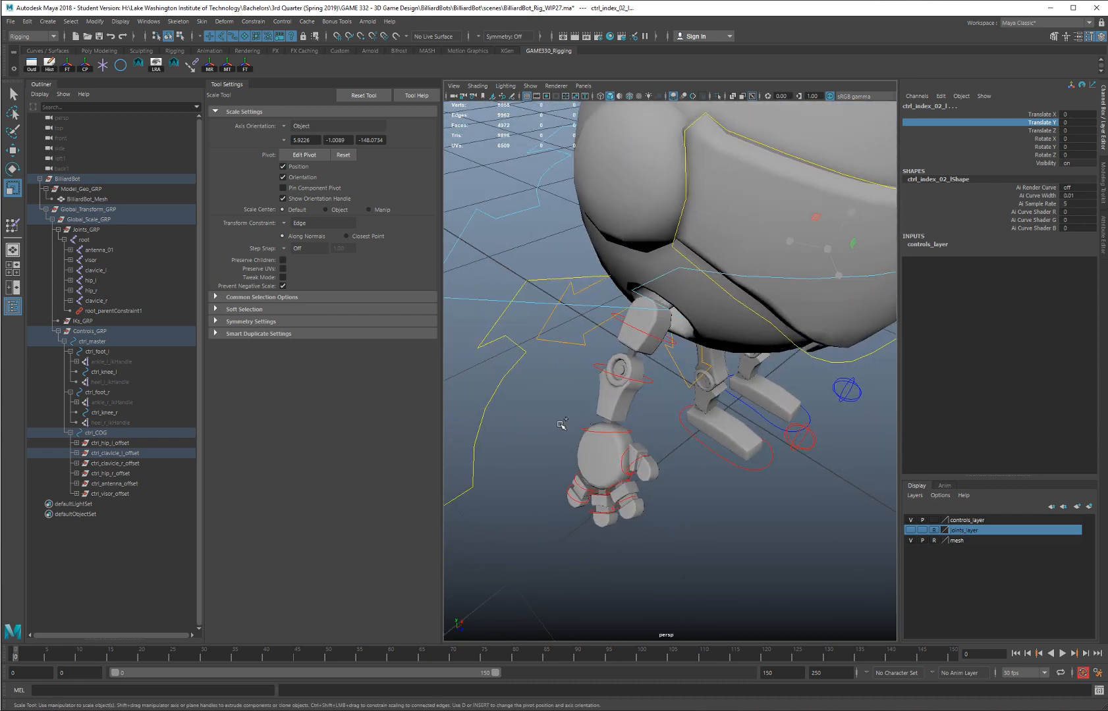
{"action": "left_click_drag", "start_coordinate": [557, 421], "coordinate": [670, 541]}
{"action": "left_click_drag", "start_coordinate": [668, 392], "coordinate": [636, 404], "text": "alt"}
{"action": "left_click", "coordinate": [594, 359]}
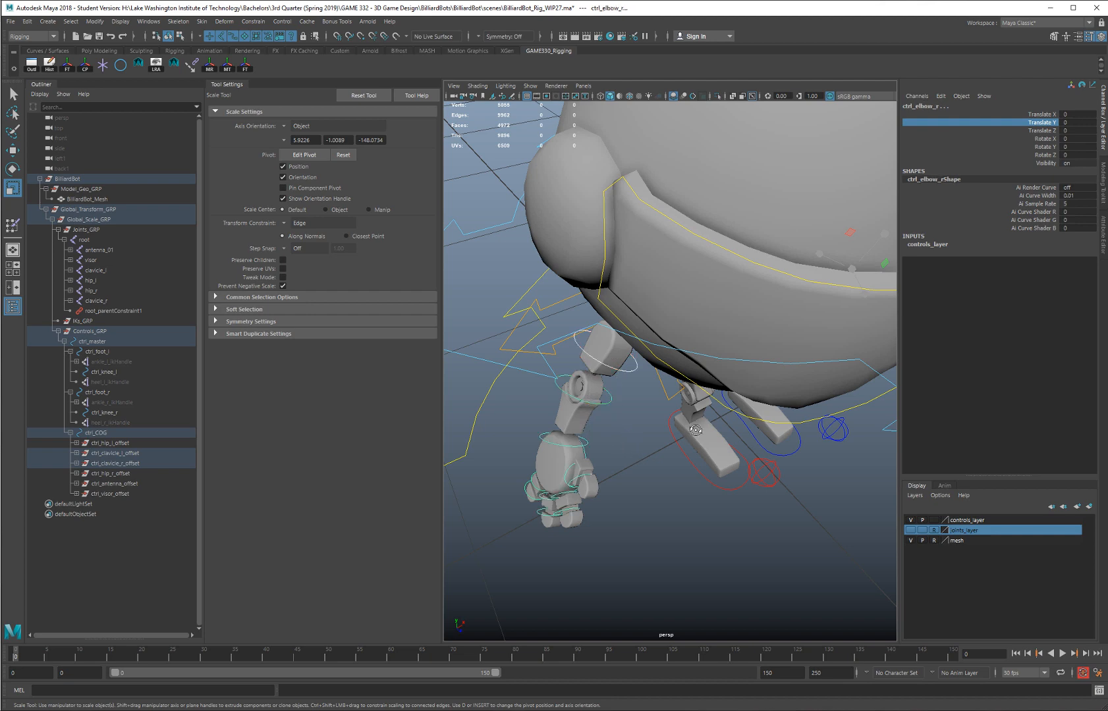
{"action": "left_click_drag", "start_coordinate": [593, 359], "coordinate": [690, 272], "text": "alt"}
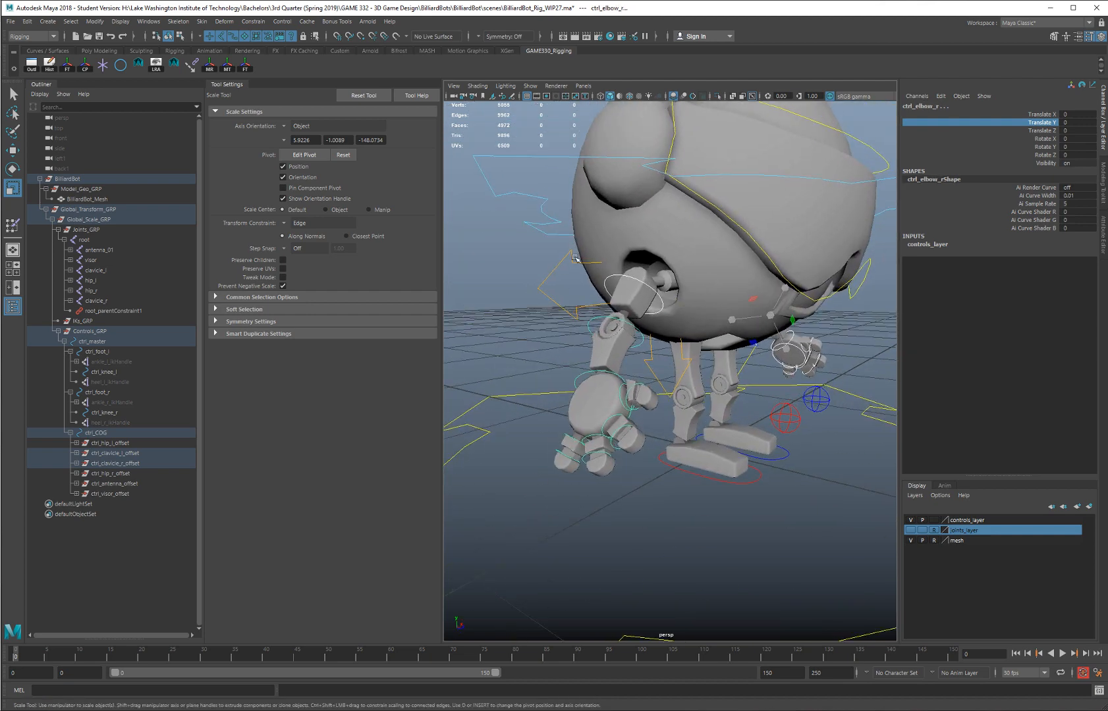
{"action": "left_click_drag", "start_coordinate": [758, 342], "coordinate": [632, 341], "text": "alt"}
{"action": "scroll", "coordinate": [626, 347], "scroll_direction": "down", "scroll_amount": 4}
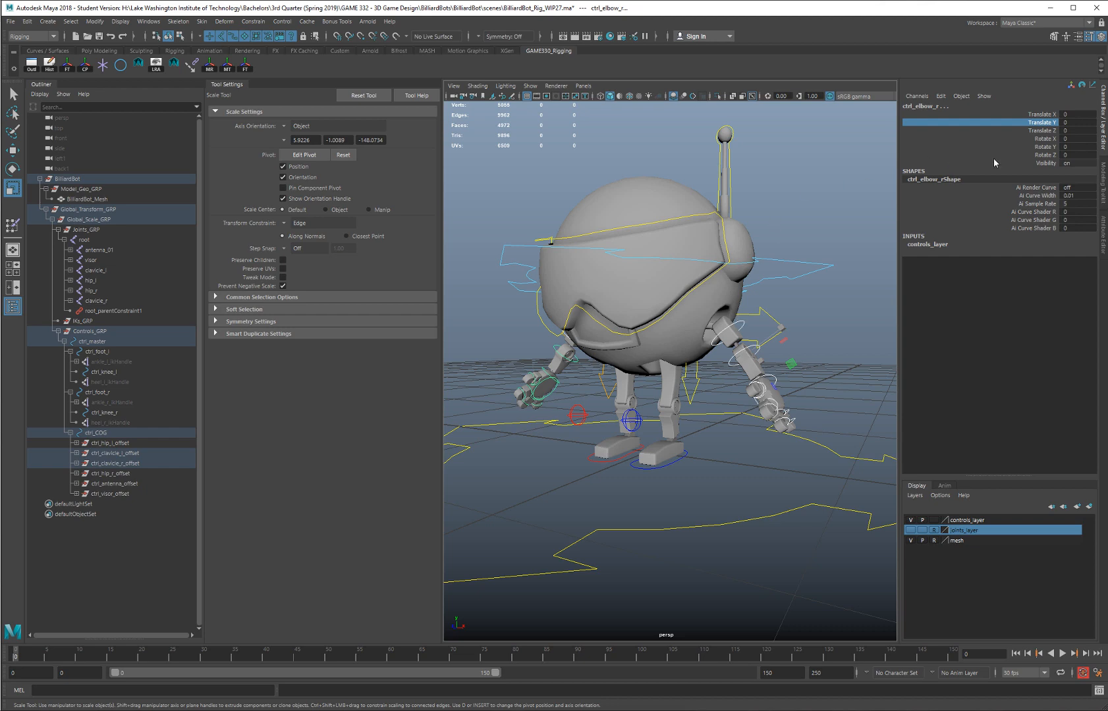
{"action": "scroll", "coordinate": [757, 337], "scroll_direction": "down", "scroll_amount": 3}
{"action": "middle_click_drag", "start_coordinate": [723, 346], "coordinate": [759, 314], "text": "alt"}
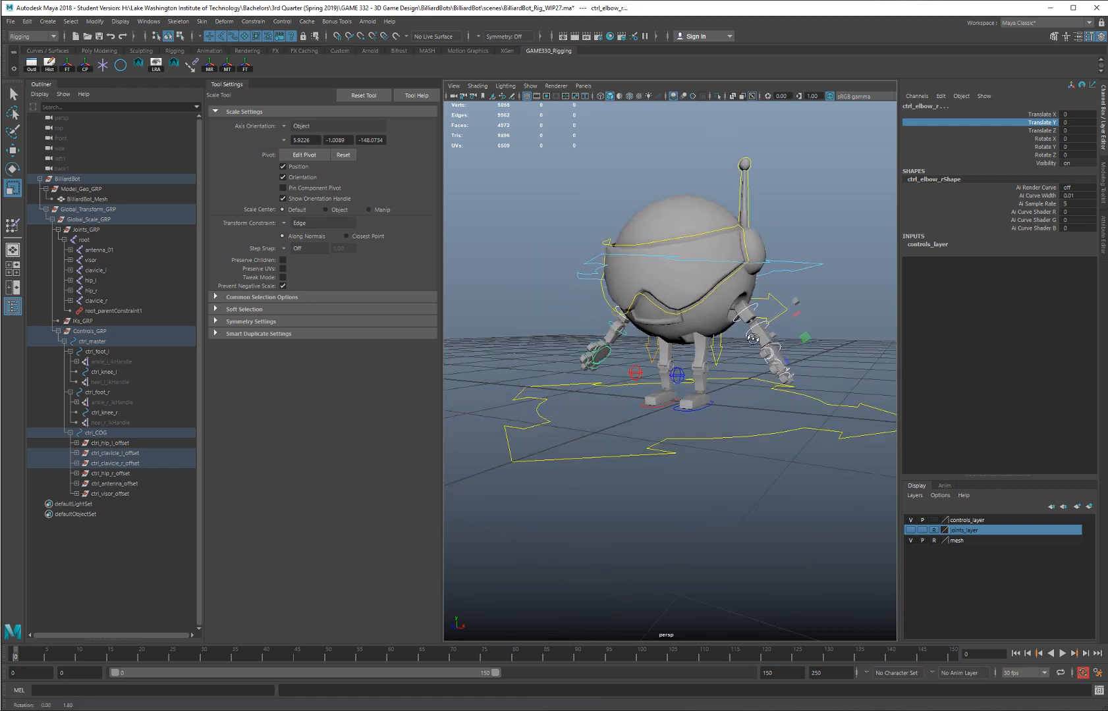
{"action": "left_click_drag", "start_coordinate": [759, 315], "coordinate": [748, 350], "text": "alt"}
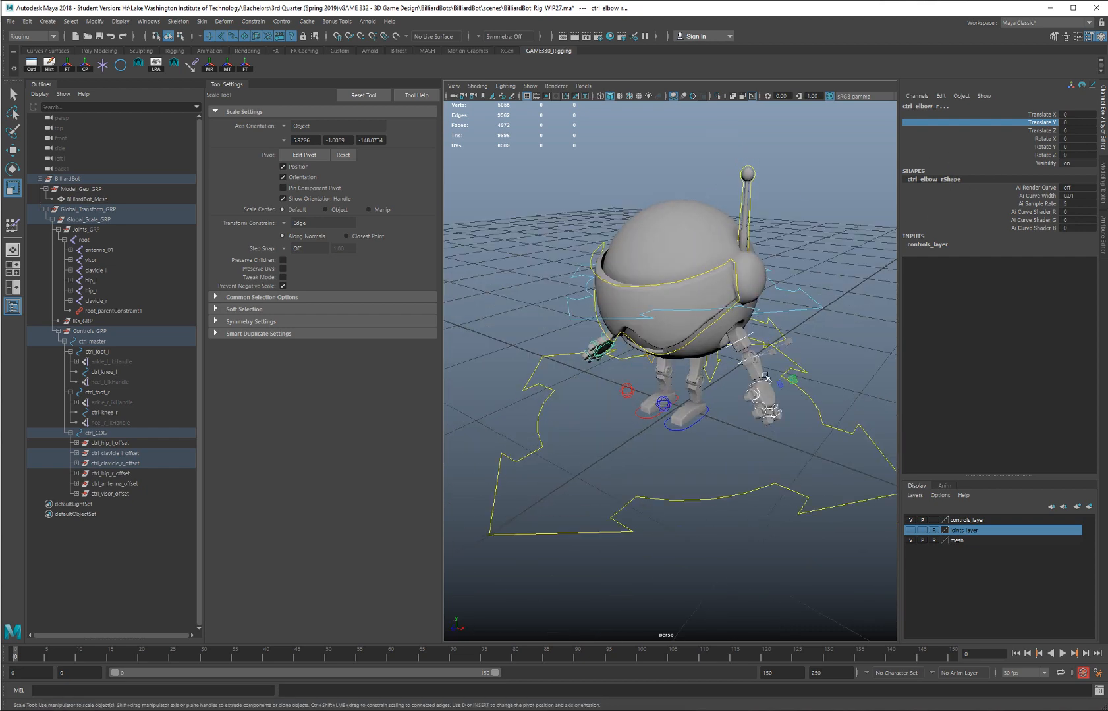
Step: Lock and hide the Translate X, Y and Z channels of the selected arm and hand controls
{"action": "mouse_move", "coordinate": [1045, 131]}
{"action": "left_mouse_down"}
{"action": "mouse_move", "coordinate": [1041, 114]}
{"action": "mouse_move", "coordinate": [1045, 131]}
{"action": "left_mouse_up"}
{"action": "left_click", "coordinate": [1043, 148]}
{"action": "right_click", "coordinate": [1044, 132]}
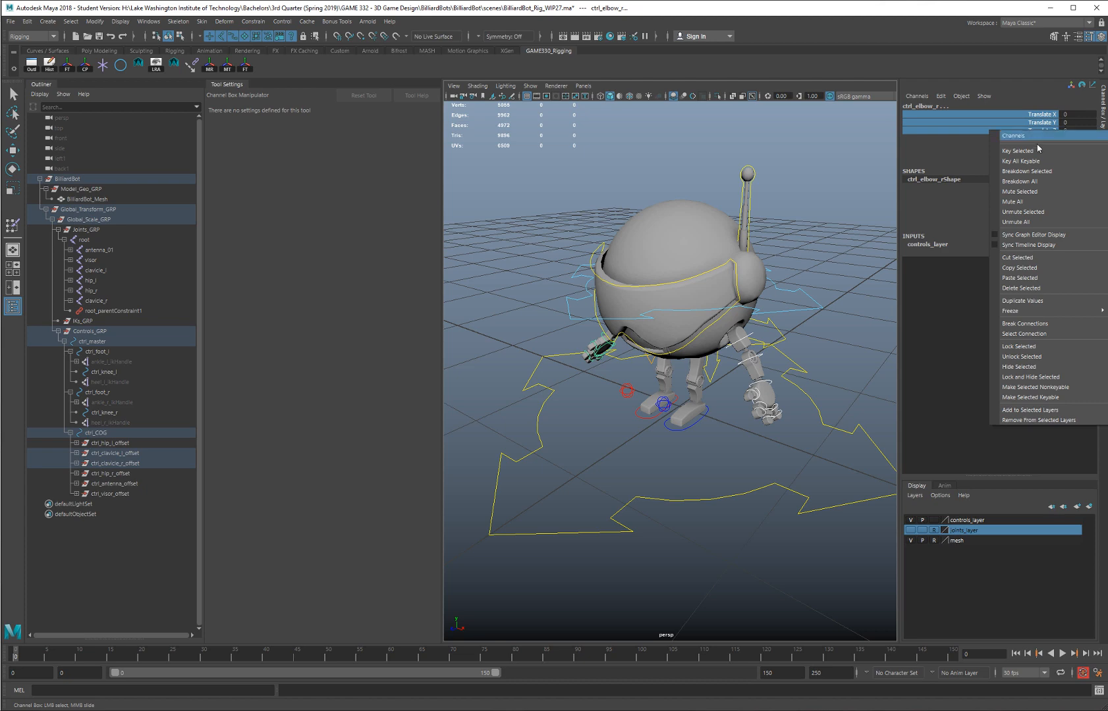
{"action": "left_click", "coordinate": [1054, 377]}
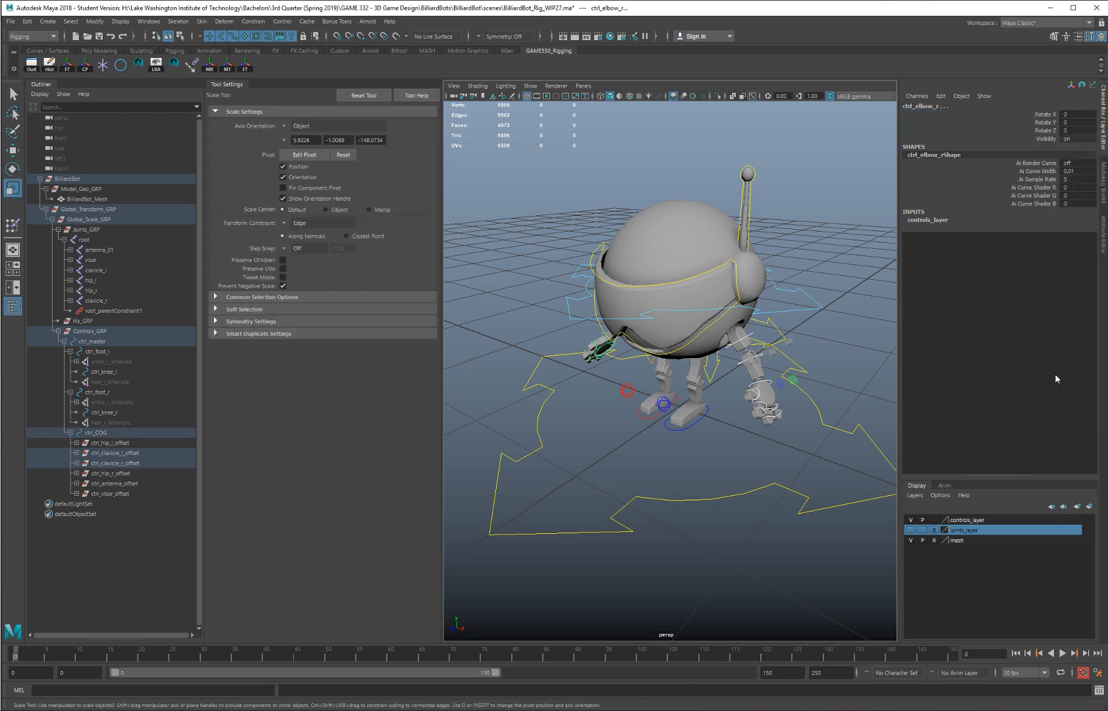
{"action": "left_click_drag", "start_coordinate": [817, 339], "coordinate": [846, 316], "text": "alt"}
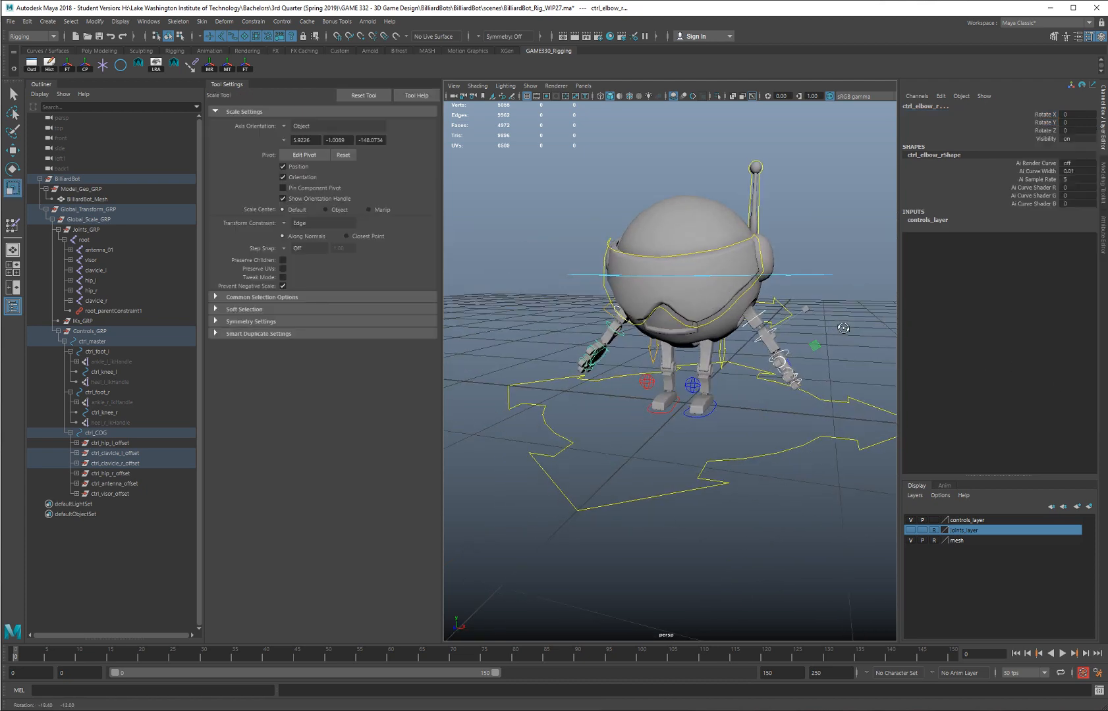
Step: Select ctrl_knee_l and ctrl_knee_r and lock and hide their Rotate X, Y and Z channels
{"action": "right_click_drag", "start_coordinate": [846, 316], "coordinate": [846, 380], "text": "alt"}
{"action": "left_click_drag", "start_coordinate": [845, 380], "coordinate": [628, 379], "text": "alt"}
{"action": "left_click_drag", "start_coordinate": [598, 332], "coordinate": [672, 376]}
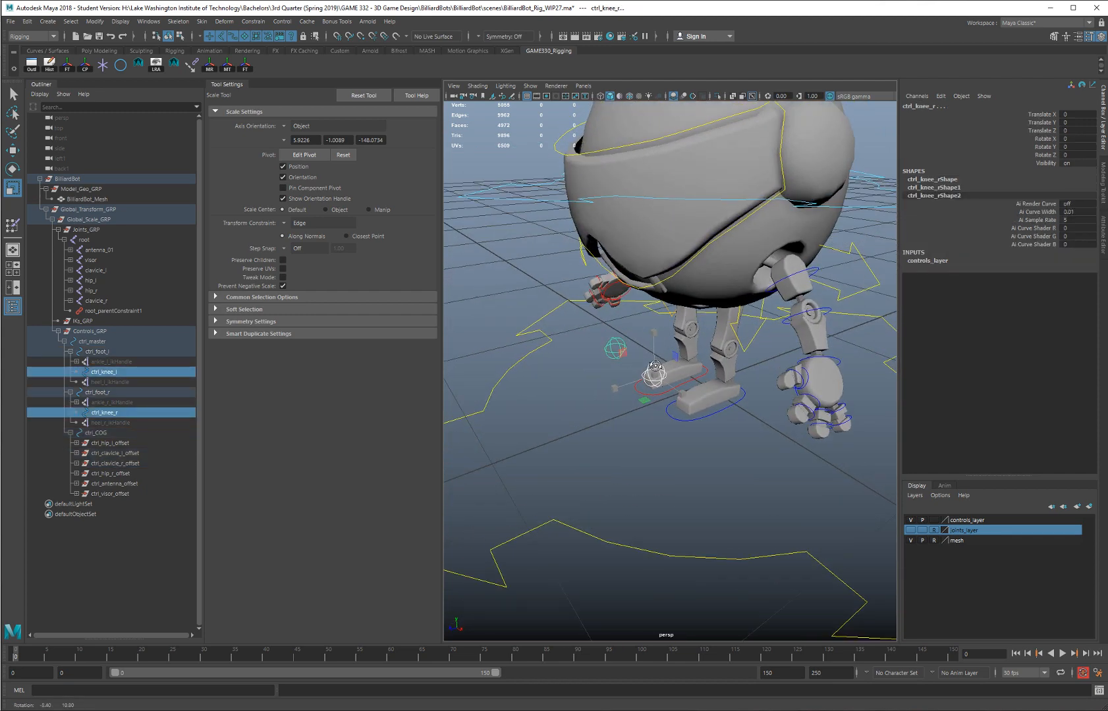
{"action": "left_click_drag", "start_coordinate": [1052, 140], "coordinate": [1051, 156]}
{"action": "right_click", "coordinate": [1053, 149]}
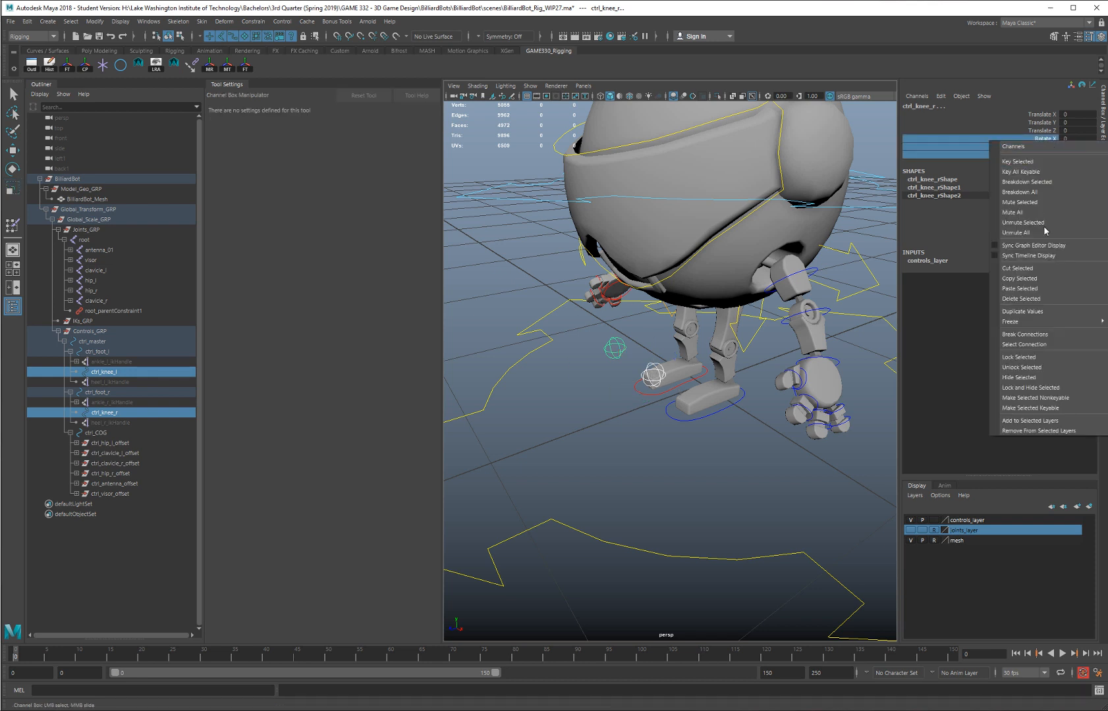
{"action": "left_click", "coordinate": [1061, 388]}
{"action": "left_click", "coordinate": [738, 437]}
Step: Select ctrl_visor, test-move it in the viewport and undo the moves
{"action": "left_click_drag", "start_coordinate": [609, 290], "coordinate": [721, 282], "text": "alt"}
{"action": "left_click", "coordinate": [726, 235]}
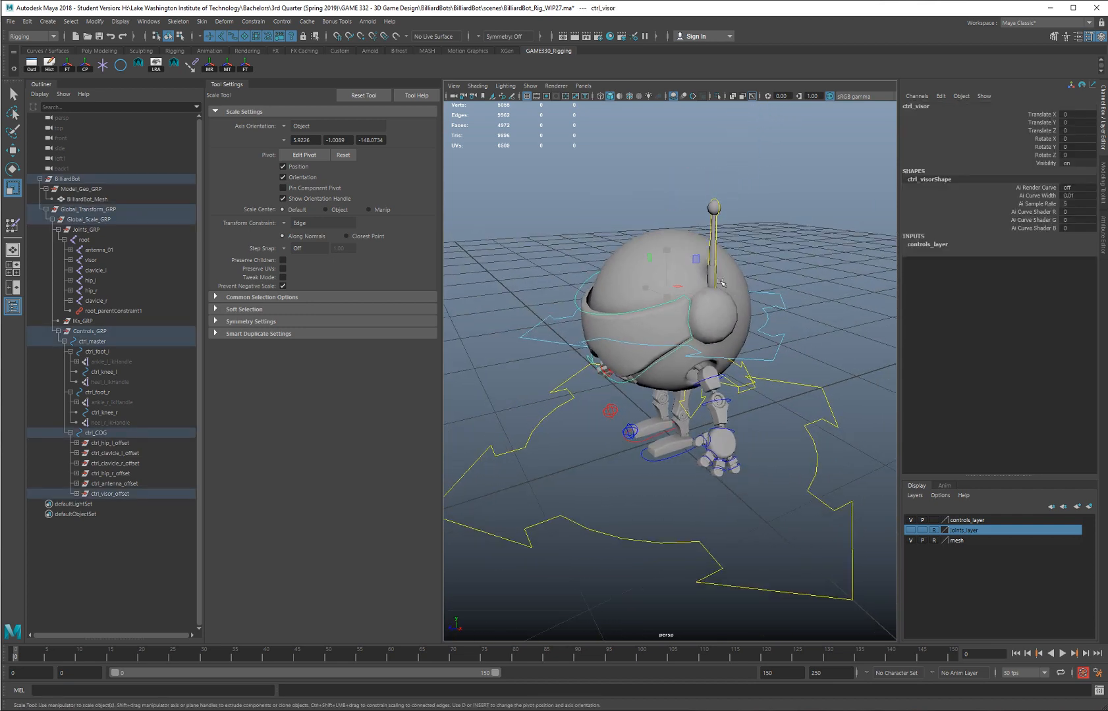
{"action": "key", "text": "w"}
{"action": "left_click_drag", "start_coordinate": [667, 249], "coordinate": [725, 307]}
{"action": "key", "text": "ctrl+z"}
{"action": "key", "text": "ctrl+z"}
{"action": "key", "text": "ctrl+z"}
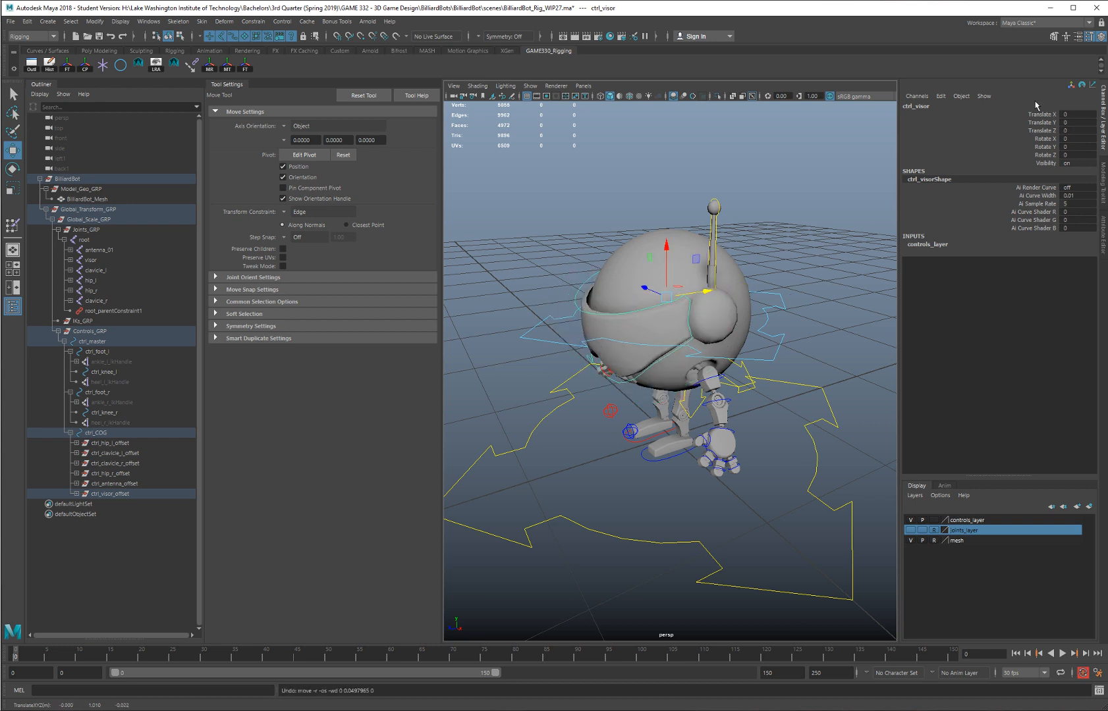
Step: Lock and hide the Translate X and Translate Z channels of ctrl_visor
{"action": "left_click_drag", "start_coordinate": [1044, 116], "coordinate": [1047, 131]}
{"action": "right_click", "coordinate": [1047, 131]}
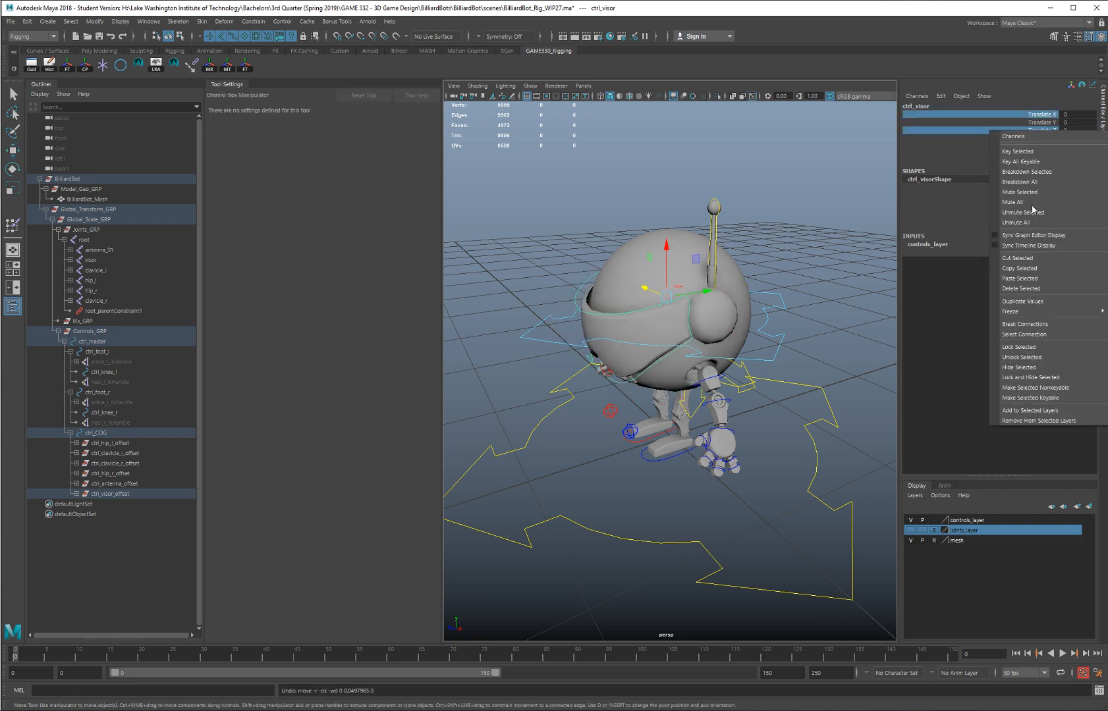
{"action": "left_click", "coordinate": [1059, 379]}
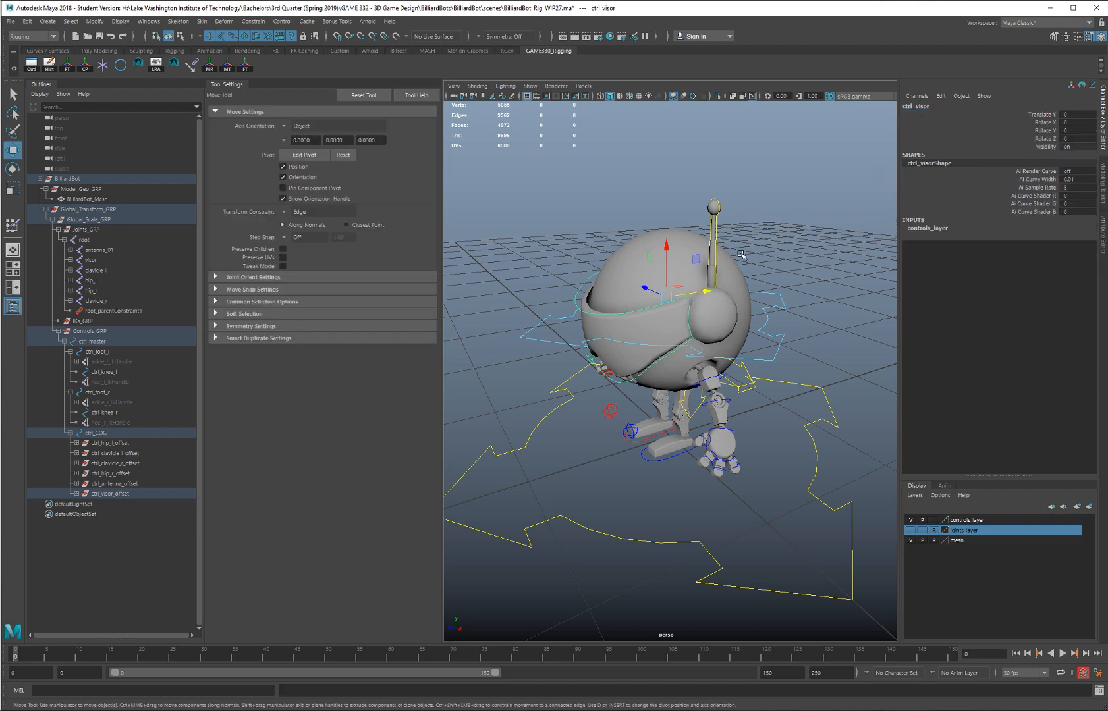
Step: Test-rotate ctrl_visor around its different axes and undo each rotation
{"action": "left_click_drag", "start_coordinate": [742, 256], "coordinate": [652, 327], "text": "alt"}
{"action": "key", "text": "e"}
{"action": "key", "text": "ctrl+z"}
{"action": "left_click_drag", "start_coordinate": [700, 271], "coordinate": [707, 296]}
{"action": "key", "text": "ctrl+z"}
{"action": "left_click_drag", "start_coordinate": [648, 268], "coordinate": [654, 248]}
{"action": "key", "text": "ctrl+z"}
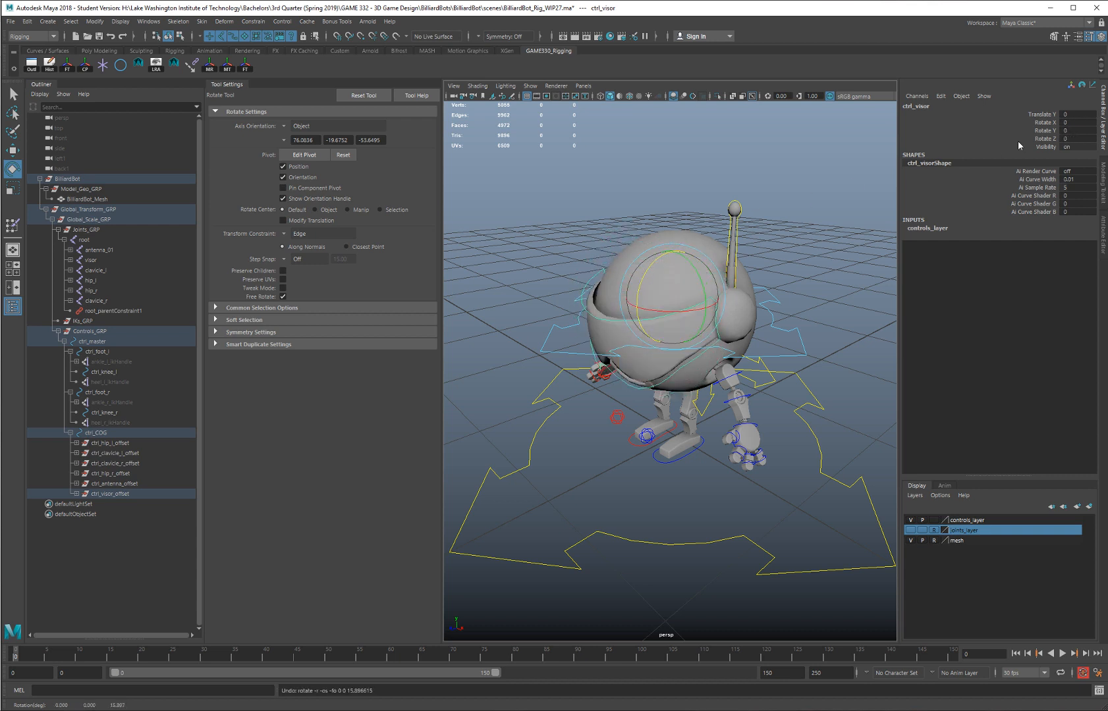
Step: Lock and hide the Rotate X and Rotate Y channels of ctrl_visor
{"action": "left_click_drag", "start_coordinate": [1049, 123], "coordinate": [1050, 132]}
{"action": "right_click", "coordinate": [1049, 123]}
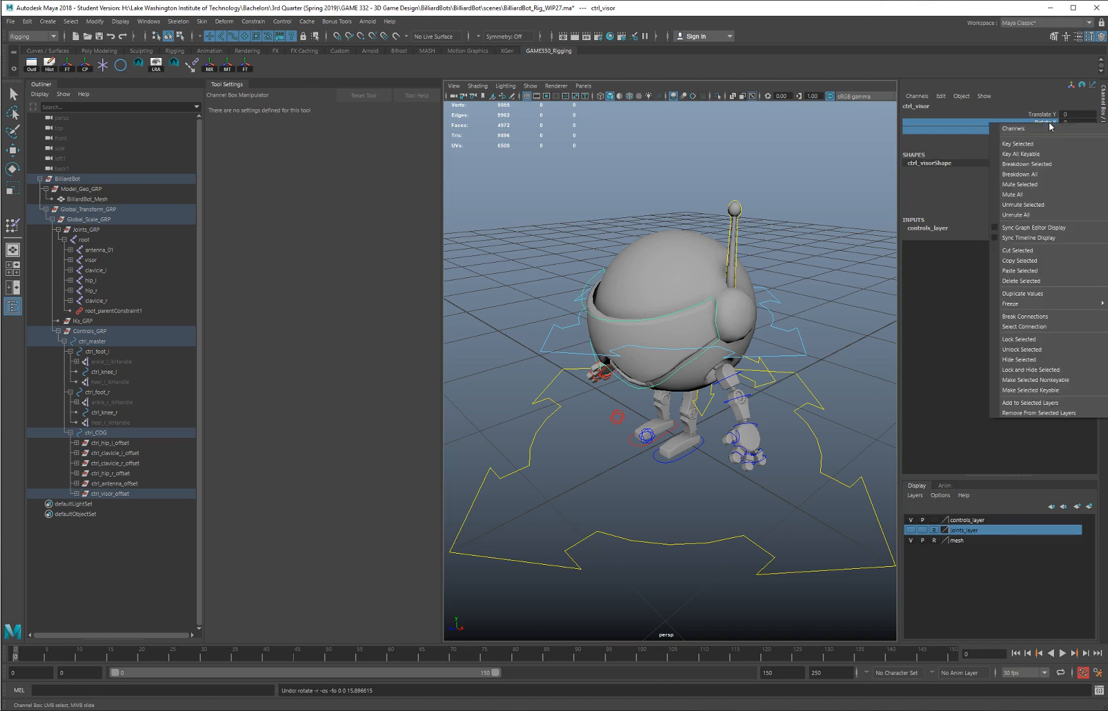
{"action": "left_click", "coordinate": [1047, 370]}
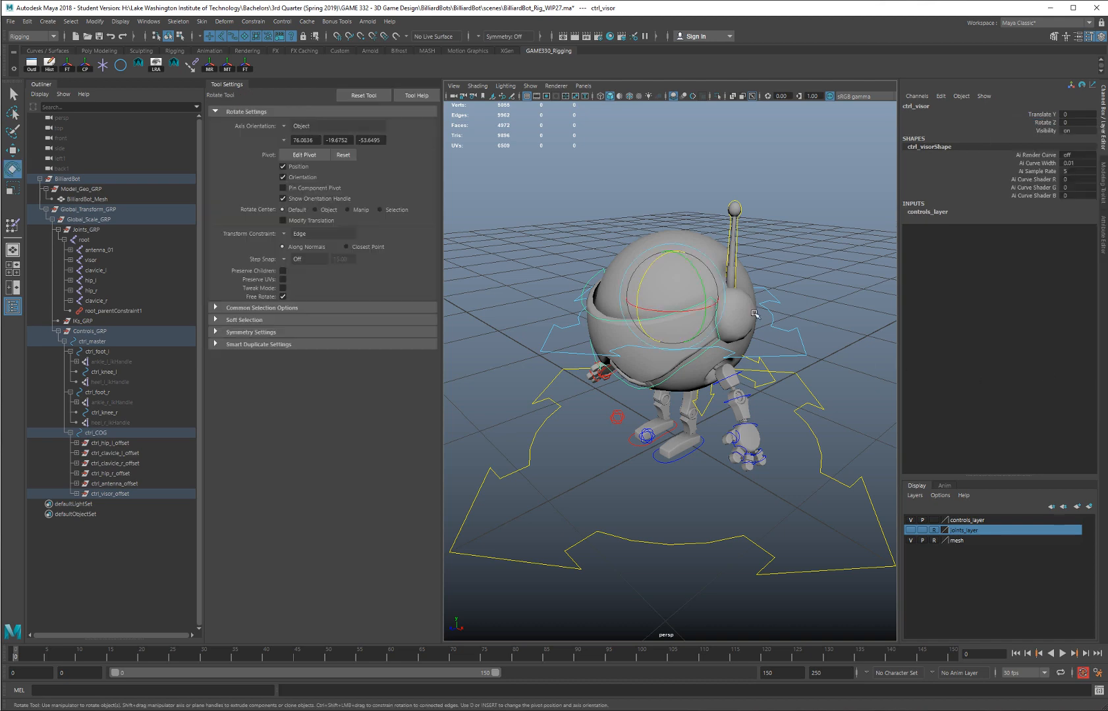
Step: Select ctrl_antenna, test-move it in the viewport and undo the move
{"action": "left_click_drag", "start_coordinate": [802, 302], "coordinate": [757, 204], "text": "alt"}
{"action": "left_click", "coordinate": [756, 204]}
{"action": "middle_click_drag", "start_coordinate": [765, 214], "coordinate": [745, 302], "text": "alt"}
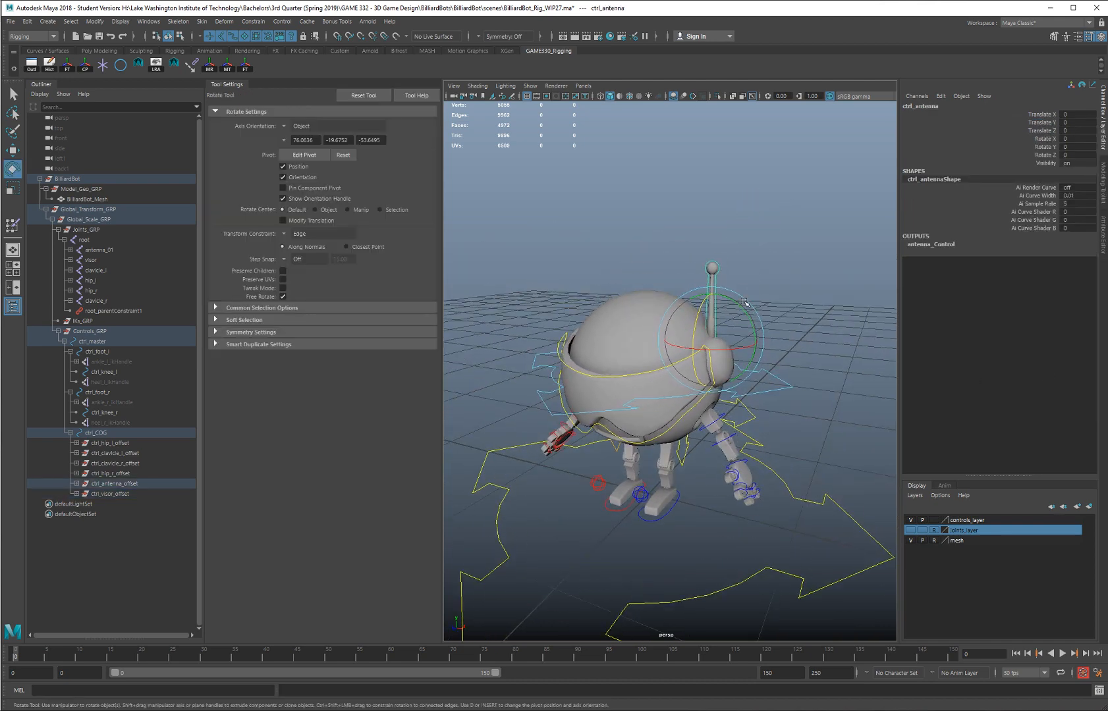
{"action": "key", "text": "w"}
{"action": "left_click_drag", "start_coordinate": [744, 302], "coordinate": [649, 364], "text": "alt"}
{"action": "key", "text": "ctrl+z"}
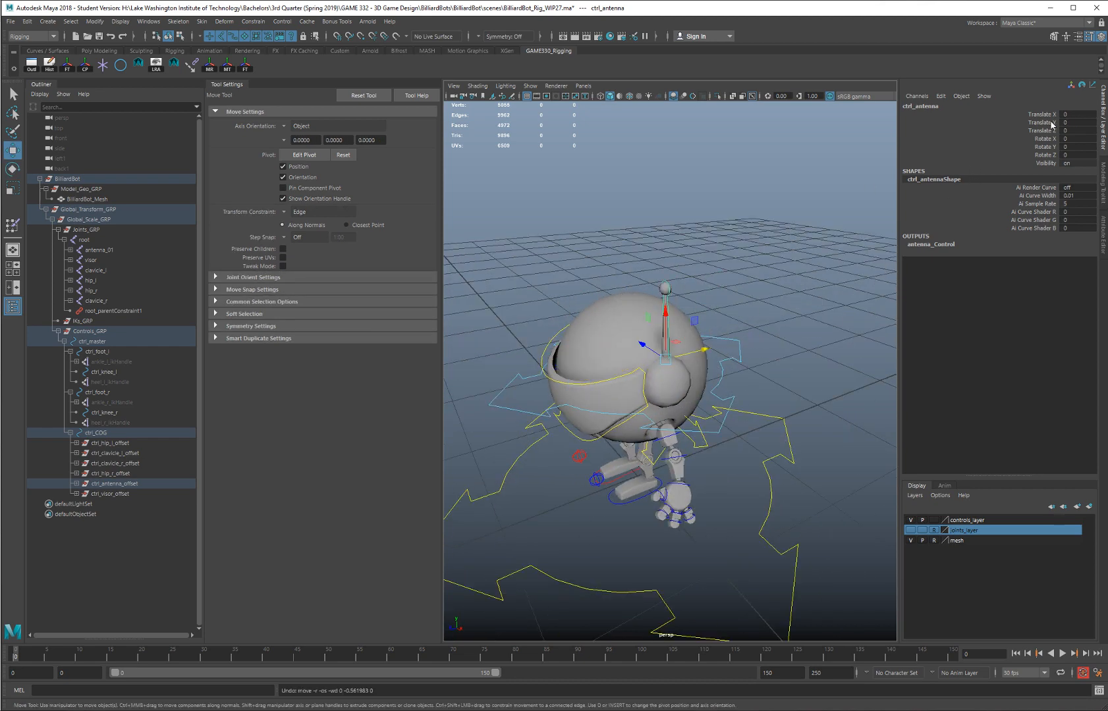
Step: Lock and hide the Translate Y and Translate Z channels of ctrl_antenna
{"action": "left_click_drag", "start_coordinate": [1050, 123], "coordinate": [1050, 131]}
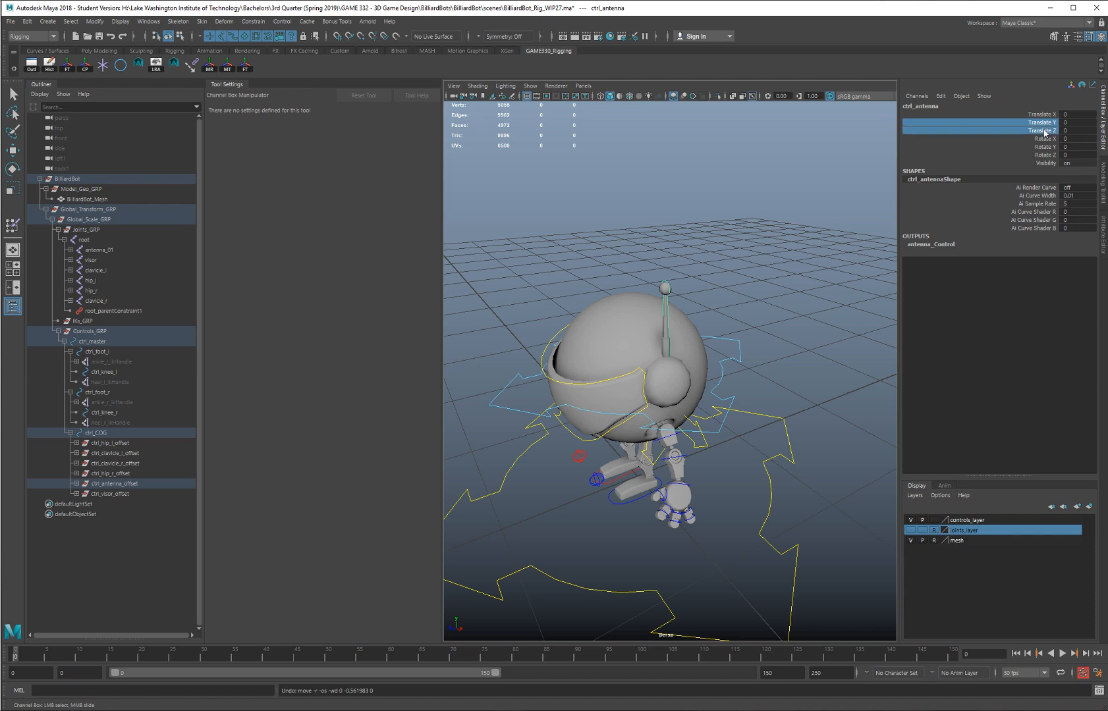
{"action": "right_click", "coordinate": [1050, 131]}
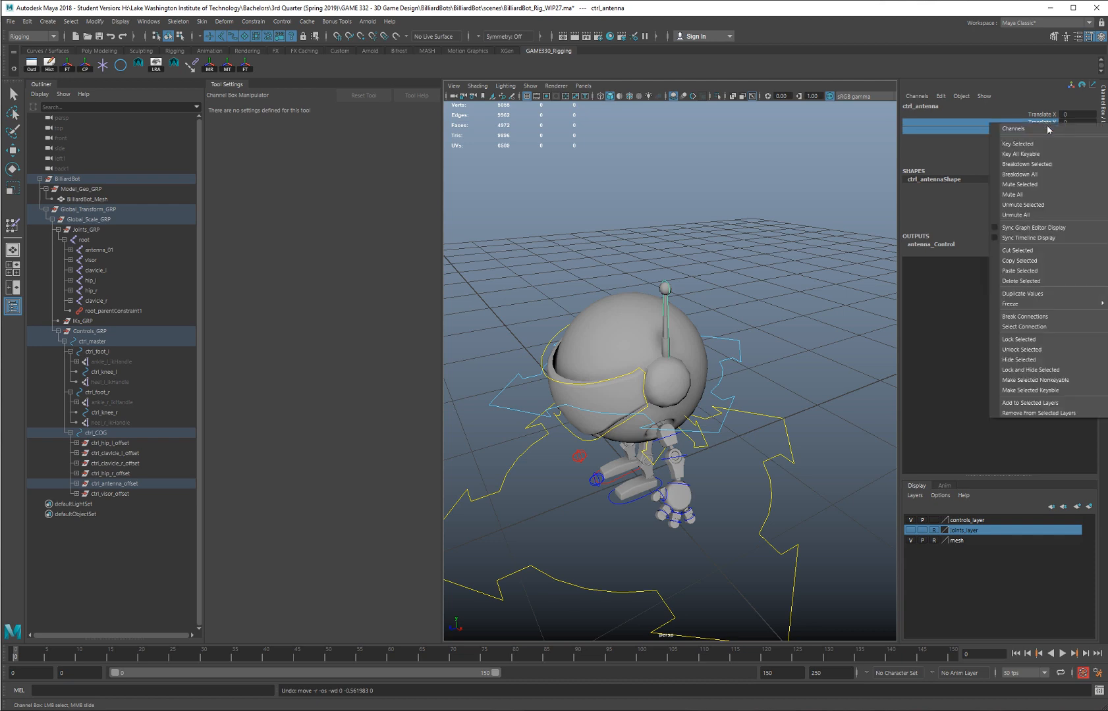
{"action": "left_click", "coordinate": [1053, 370]}
{"action": "left_click_drag", "start_coordinate": [806, 353], "coordinate": [801, 308], "text": "alt"}
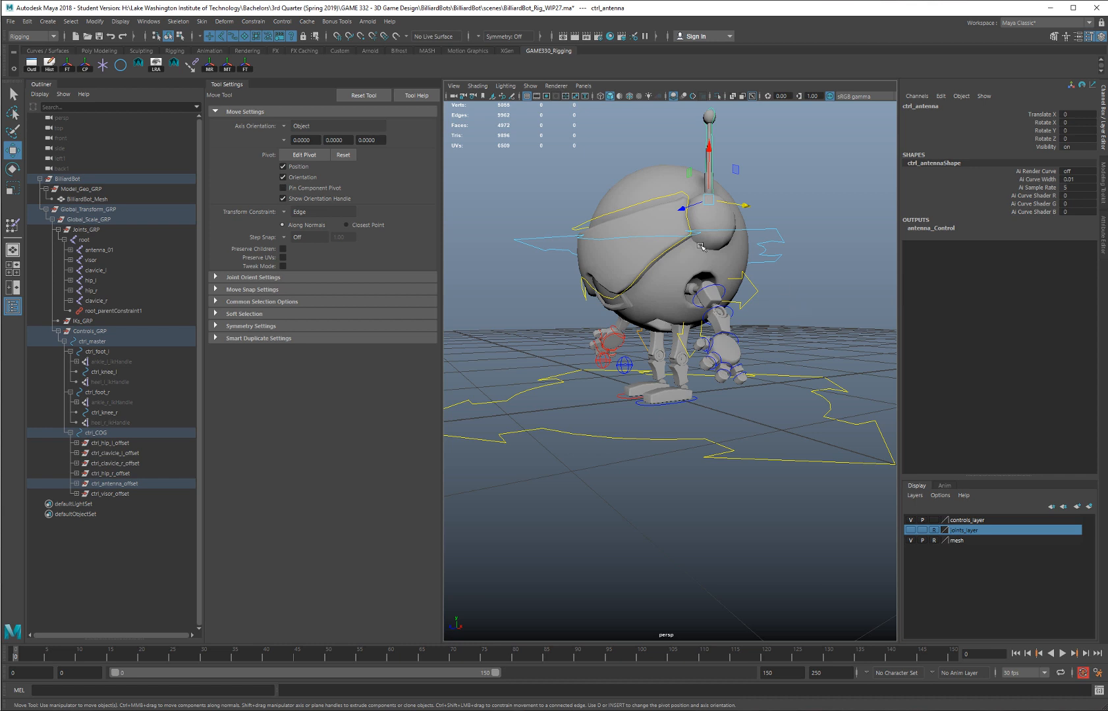
Step: Select ctrl_shoulder_l, test-rotate the left arm and undo the rotation
{"action": "left_click_drag", "start_coordinate": [822, 243], "coordinate": [841, 283], "text": "alt"}
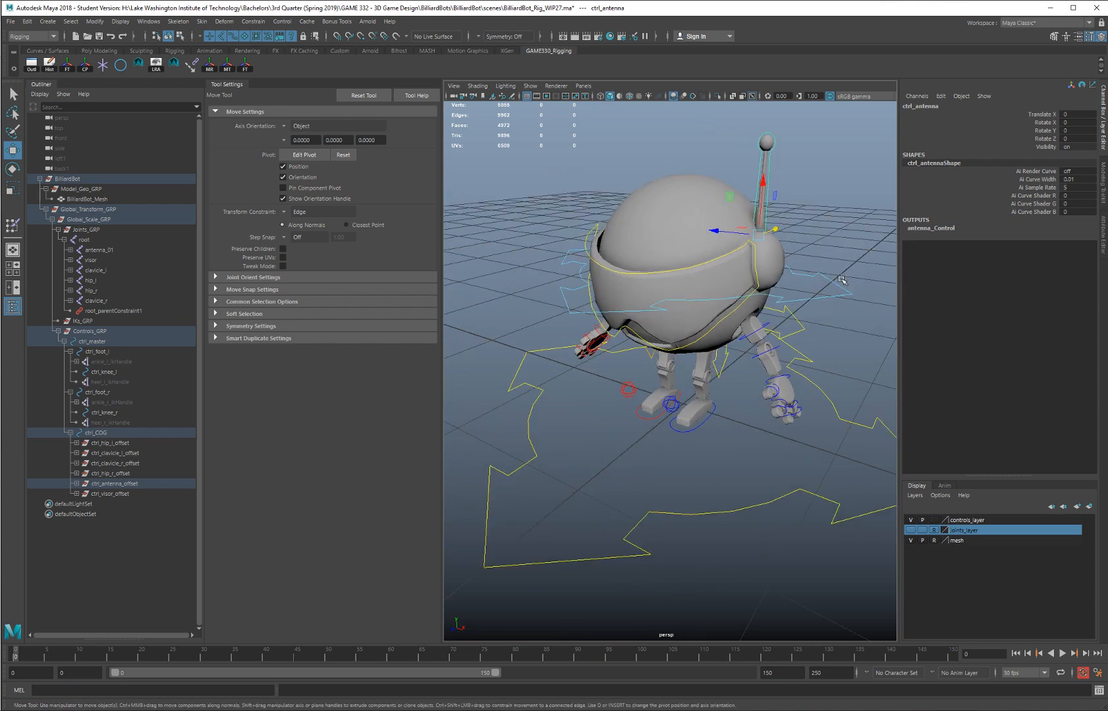
{"action": "middle_click_drag", "start_coordinate": [810, 281], "coordinate": [765, 280], "text": "alt"}
{"action": "right_click_drag", "start_coordinate": [765, 280], "coordinate": [753, 273], "text": "alt"}
{"action": "left_click_drag", "start_coordinate": [753, 273], "coordinate": [800, 278], "text": "alt"}
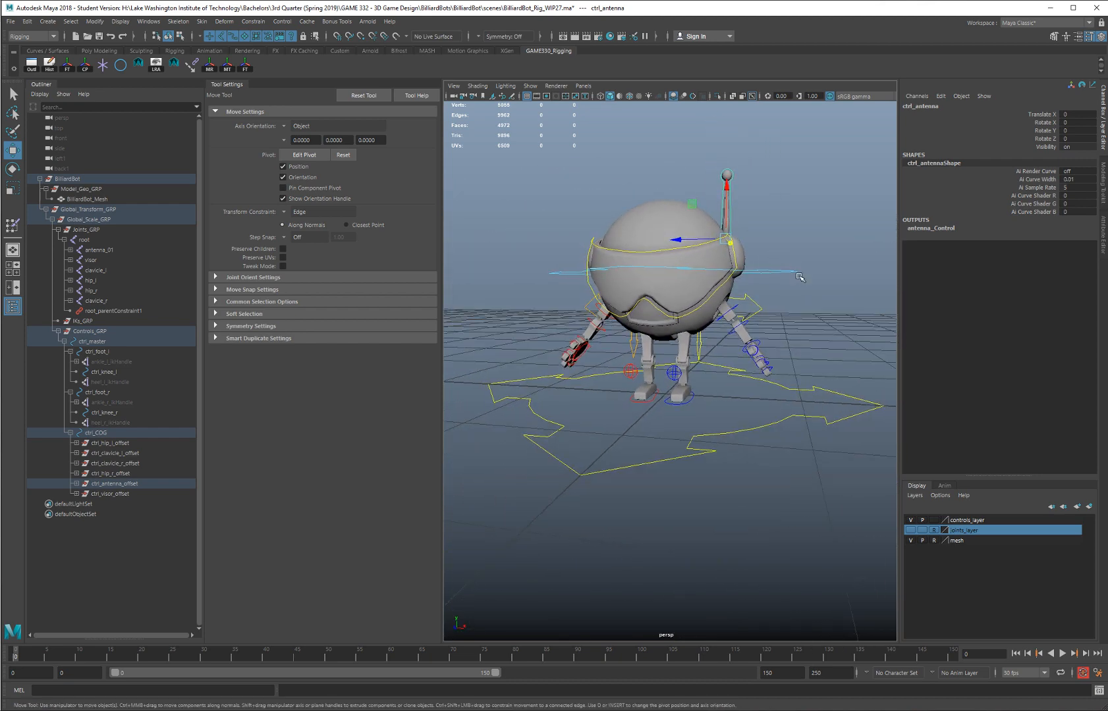
{"action": "middle_click_drag", "start_coordinate": [784, 289], "coordinate": [781, 304], "text": "alt"}
{"action": "left_click_drag", "start_coordinate": [781, 304], "coordinate": [750, 323], "text": "alt"}
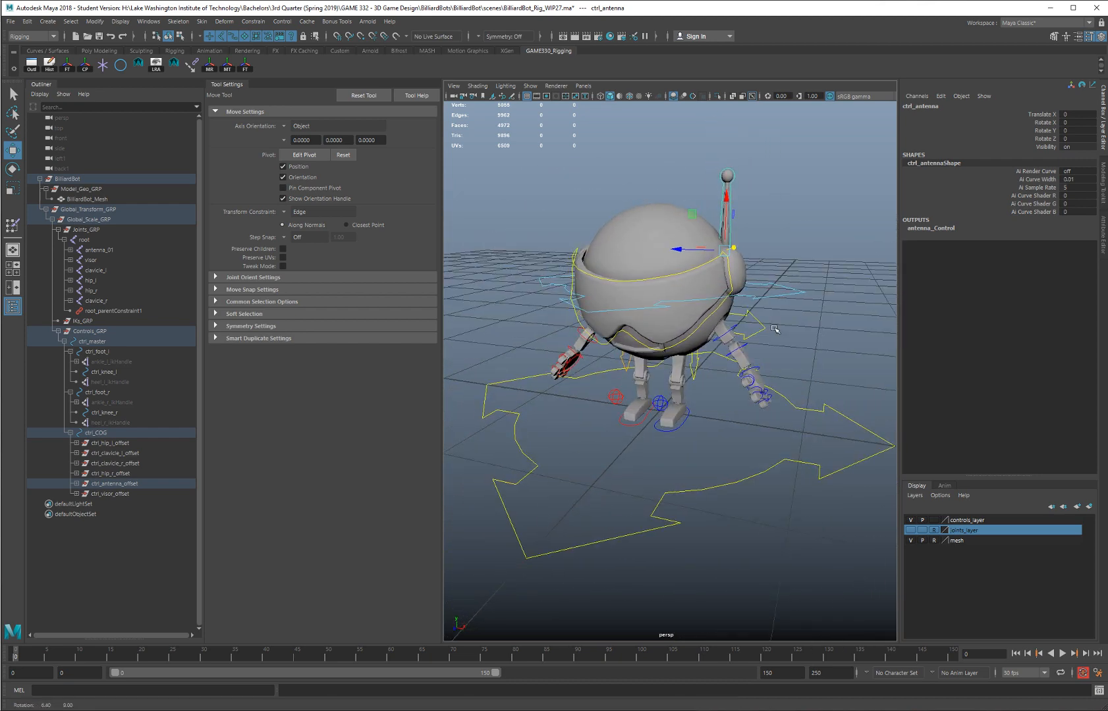
{"action": "left_click", "coordinate": [728, 331]}
{"action": "scroll", "coordinate": [730, 336], "scroll_direction": "up", "scroll_amount": 5}
{"action": "key", "text": "e"}
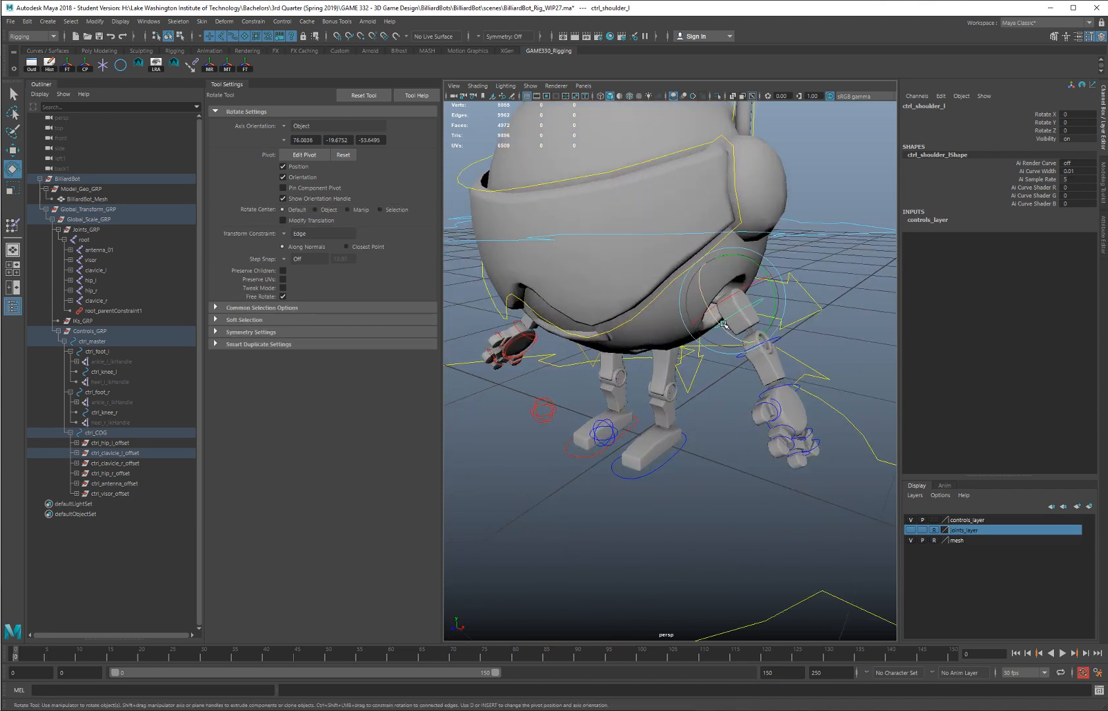
{"action": "left_click_drag", "start_coordinate": [724, 326], "coordinate": [706, 311]}
{"action": "key", "text": "ctrl+z"}
Step: Test-move and test-rotate the left clavicle control, undoing each change
{"action": "left_click", "coordinate": [800, 280]}
{"action": "left_click_drag", "start_coordinate": [804, 285], "coordinate": [721, 283], "text": "alt"}
{"action": "key", "text": "w"}
{"action": "left_click_drag", "start_coordinate": [651, 247], "coordinate": [613, 280]}
{"action": "key", "text": "ctrl+z"}
{"action": "key", "text": "e"}
{"action": "key", "text": "ctrl+z"}
Step: Select ctrl_hip_l, test-move it in the viewport and undo the moves
{"action": "scroll", "coordinate": [692, 315], "scroll_direction": "up", "scroll_amount": 3}
{"action": "left_click", "coordinate": [681, 311]}
{"action": "key", "text": "w"}
{"action": "key", "text": "ctrl+z"}
{"action": "key", "text": "ctrl+z"}
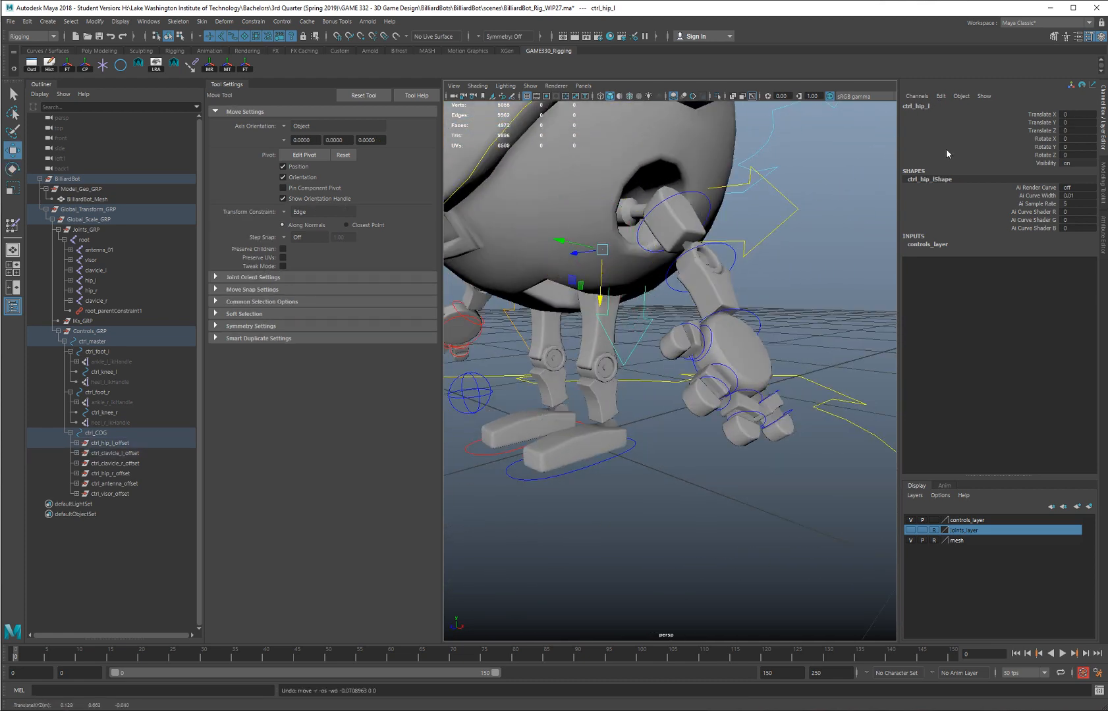
{"action": "left_click_drag", "start_coordinate": [1044, 122], "coordinate": [1044, 131]}
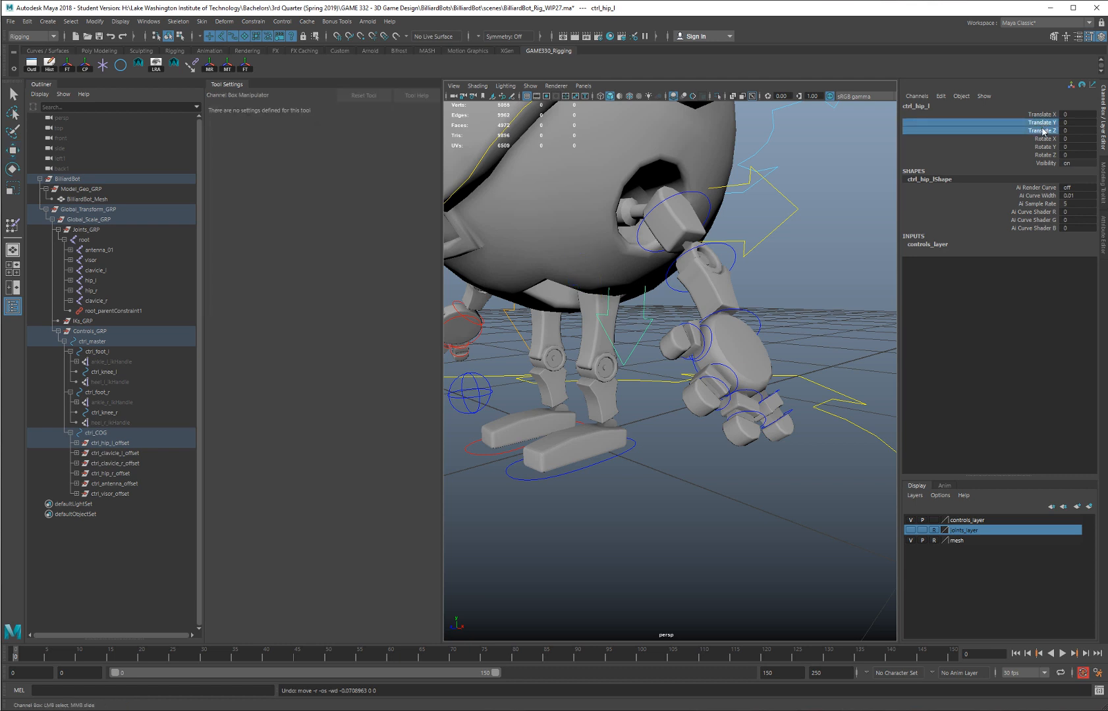
{"action": "right_click", "coordinate": [1045, 127]}
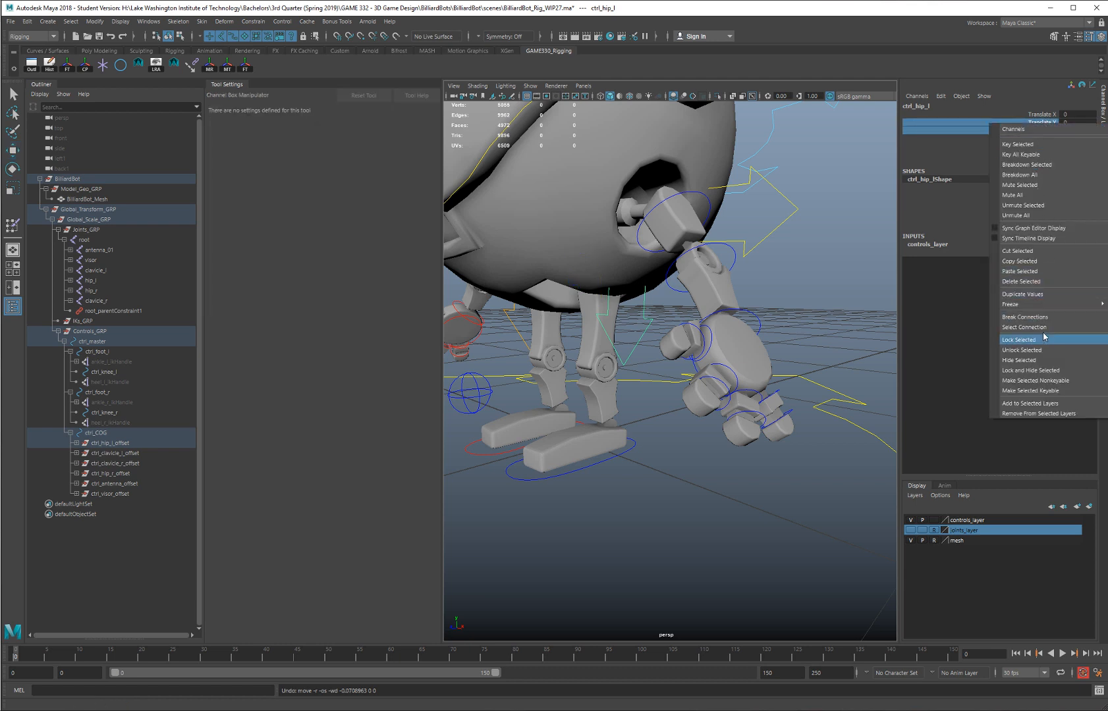
{"action": "left_click", "coordinate": [518, 322]}
Step: Select both hip and both clavicle controls and lock and hide their Translate Y and Translate Z channels
{"action": "left_click", "coordinate": [498, 327]}
{"action": "left_click", "coordinate": [519, 327]}
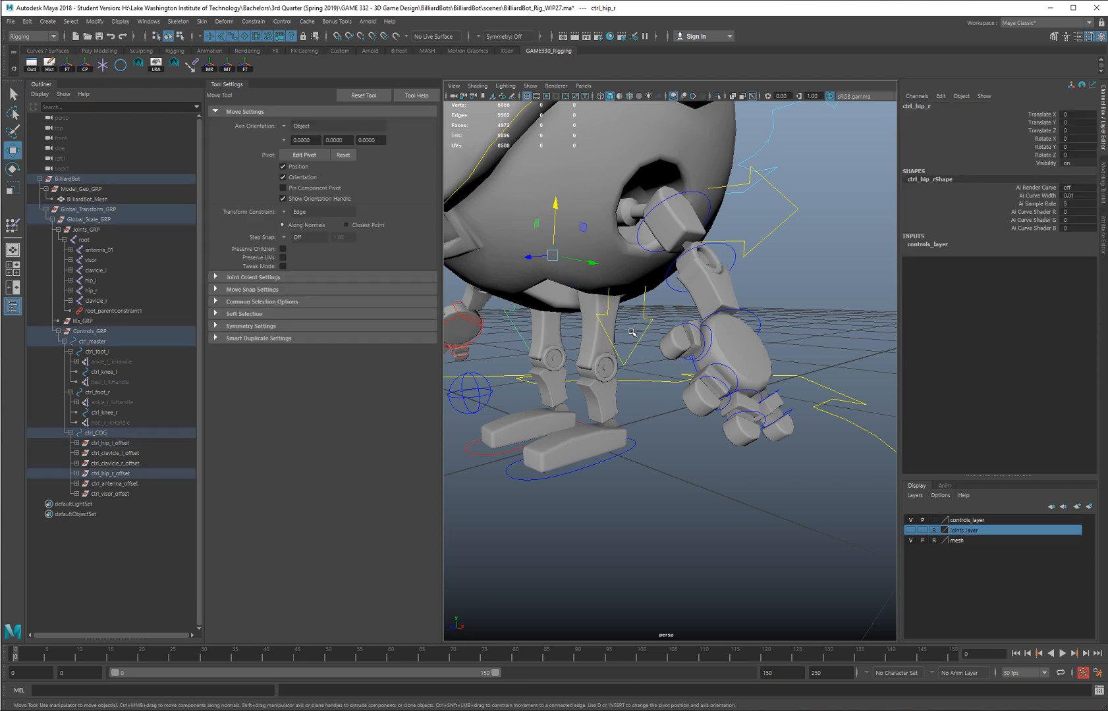
{"action": "left_click_drag", "start_coordinate": [631, 332], "coordinate": [649, 347], "text": "shift"}
{"action": "left_click_drag", "start_coordinate": [1044, 123], "coordinate": [1053, 134]}
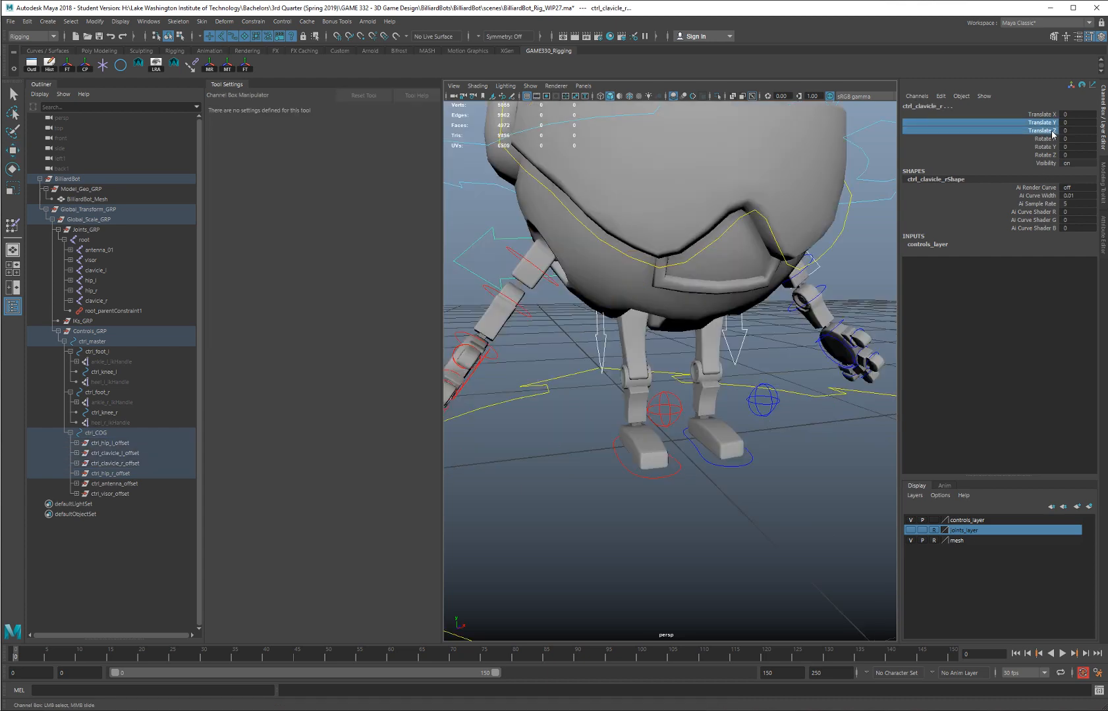
{"action": "right_click", "coordinate": [1052, 128]}
{"action": "left_click", "coordinate": [1055, 372]}
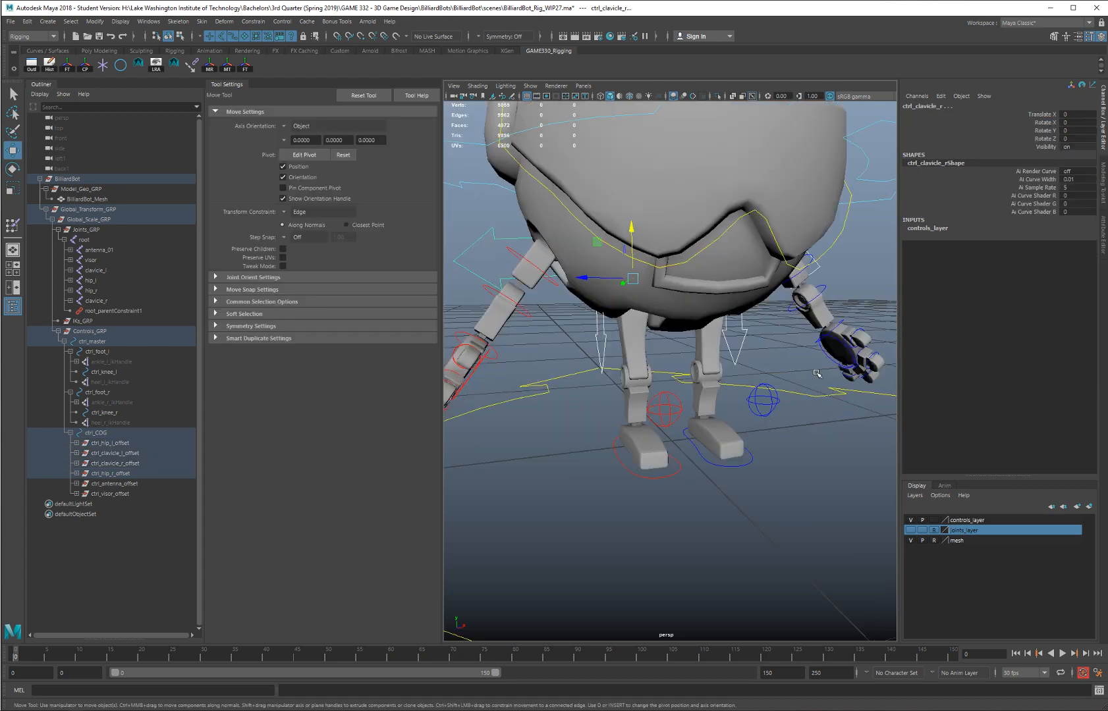
Step: Test-move ctrl_clavicle_l and the neighbouring hip control, undoing each move
{"action": "left_click_drag", "start_coordinate": [815, 373], "coordinate": [704, 352], "text": "alt"}
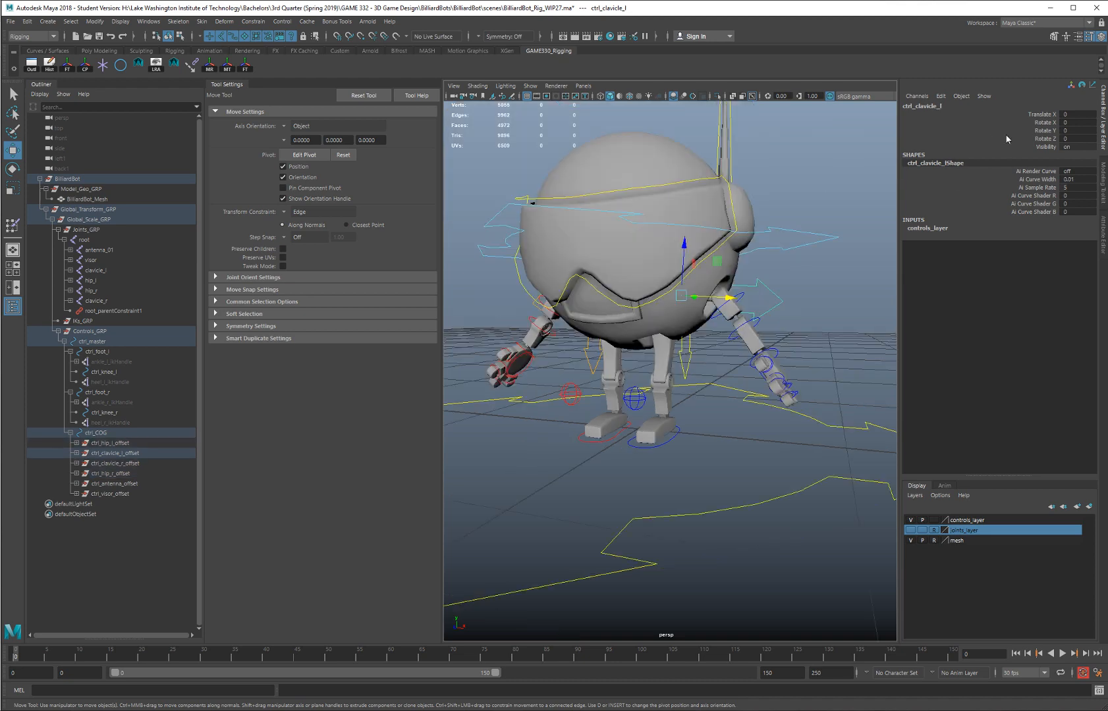
{"action": "left_click_drag", "start_coordinate": [731, 299], "coordinate": [698, 308]}
{"action": "left_click_drag", "start_coordinate": [824, 300], "coordinate": [856, 303], "text": "alt"}
{"action": "key", "text": "ctrl+z"}
{"action": "left_click", "coordinate": [693, 357]}
{"action": "left_click_drag", "start_coordinate": [667, 365], "coordinate": [730, 301]}
{"action": "key", "text": "ctrl+z"}
{"action": "left_click", "coordinate": [648, 311]}
{"action": "left_click_drag", "start_coordinate": [800, 316], "coordinate": [737, 330], "text": "alt"}
{"action": "key", "text": "ctrl+z"}
{"action": "scroll", "coordinate": [737, 329], "scroll_direction": "down", "scroll_amount": 5}
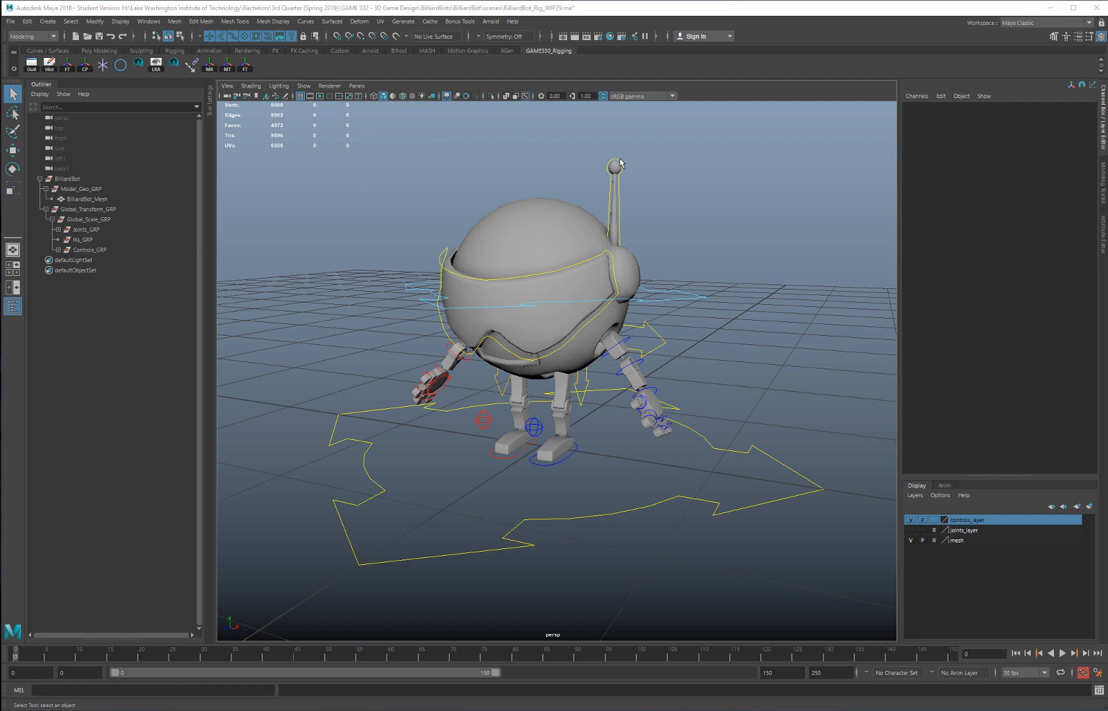
Step: Select the antenna control and reveal it in the Outliner hierarchy
{"action": "left_click", "coordinate": [620, 163]}
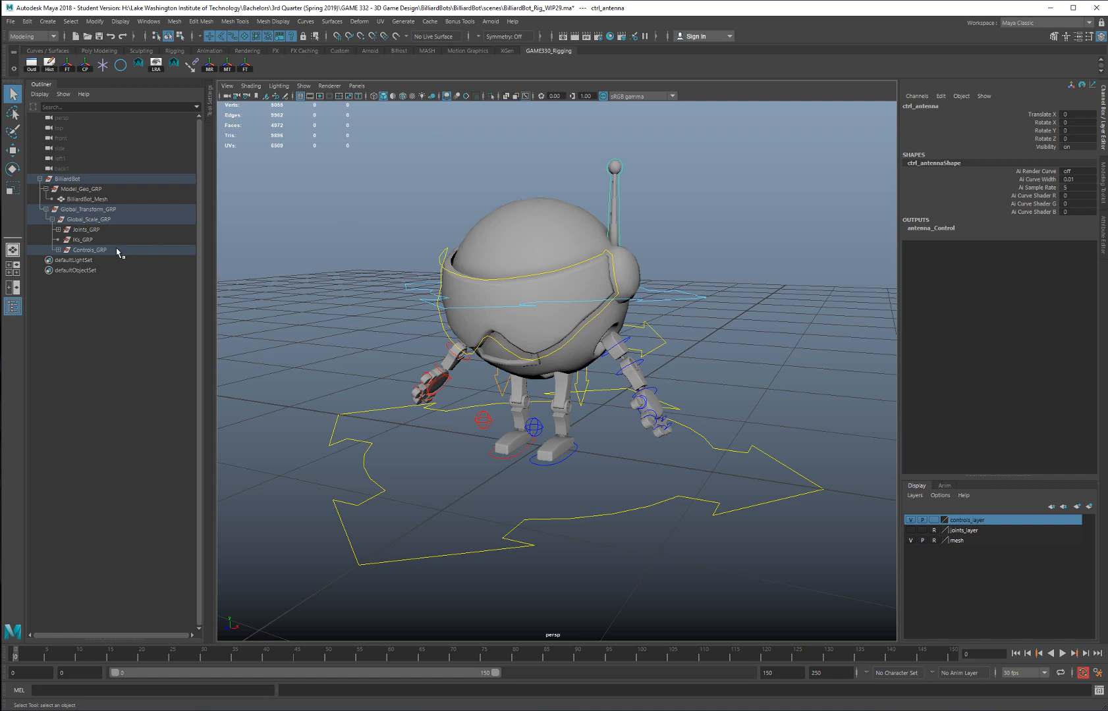
{"action": "key", "text": "f"}
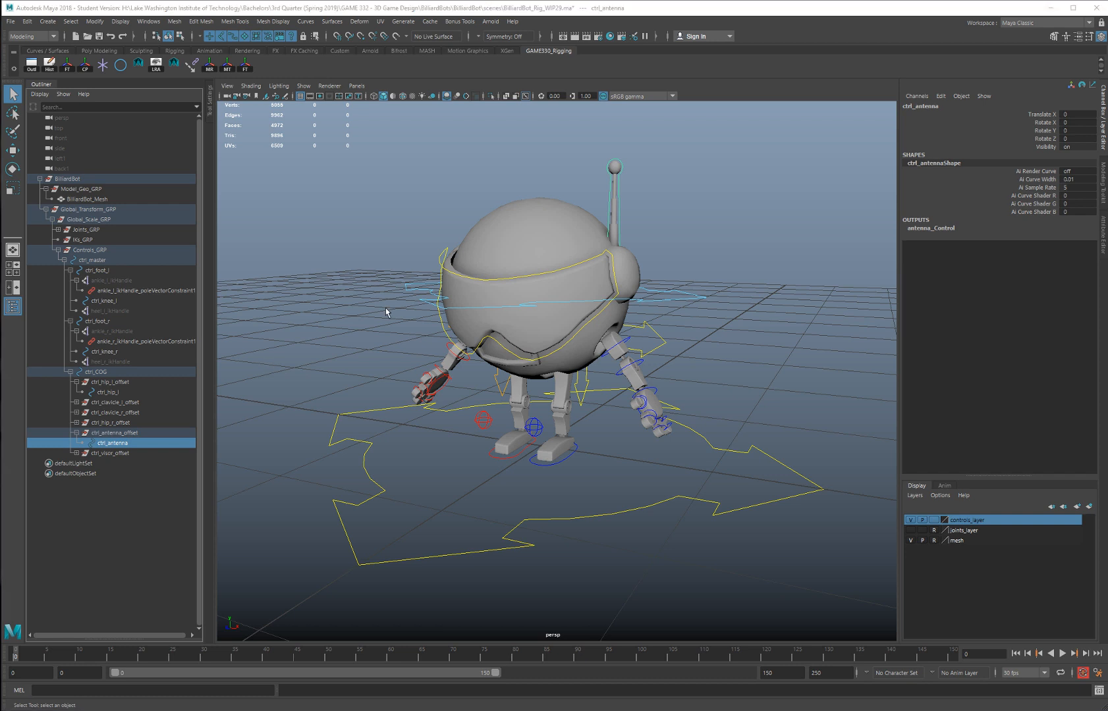
Step: Make joints_layer visible and examine the joints of the legs and feet up close
{"action": "left_click", "coordinate": [912, 531]}
{"action": "left_click_drag", "start_coordinate": [621, 456], "coordinate": [560, 395], "text": "alt"}
{"action": "right_click_drag", "start_coordinate": [566, 399], "coordinate": [909, 467], "text": "alt"}
{"action": "middle_click_drag", "start_coordinate": [617, 403], "coordinate": [648, 351], "text": "alt"}
{"action": "left_click_drag", "start_coordinate": [647, 351], "coordinate": [658, 352], "text": "alt"}
{"action": "left_click_drag", "start_coordinate": [494, 393], "coordinate": [517, 397], "text": "alt"}
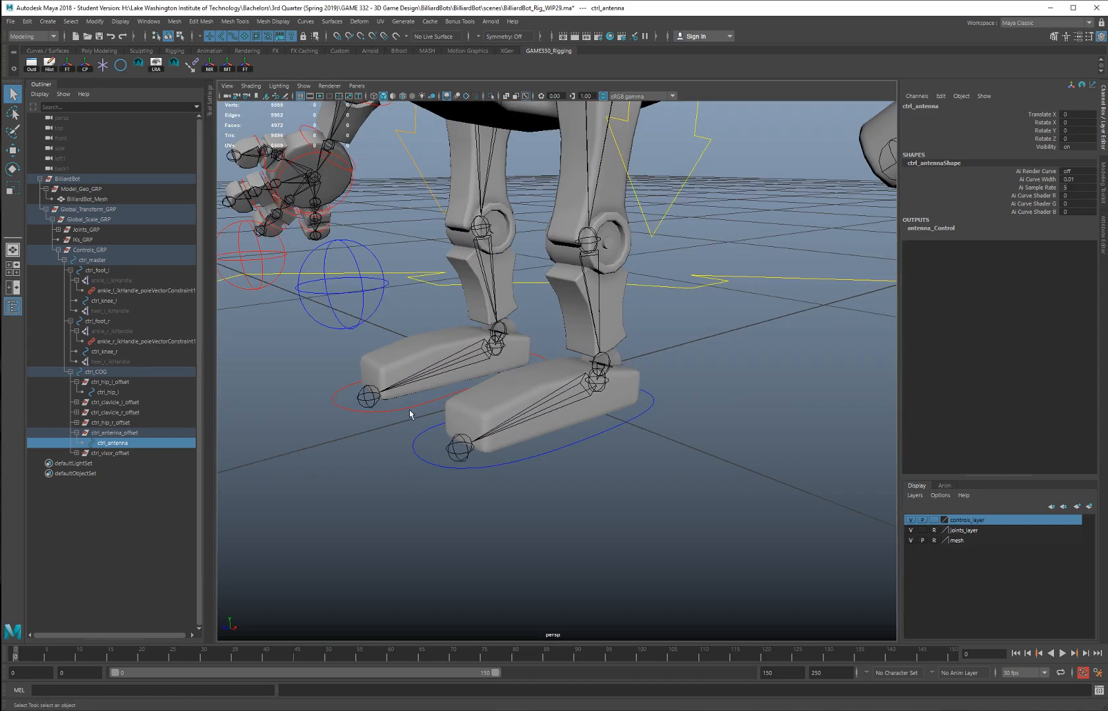
Step: Select ctrl_foot_l and ctrl_foot_r and test their Foot Flip attribute while viewing the feet from the side
{"action": "left_click_drag", "start_coordinate": [409, 399], "coordinate": [428, 435]}
{"action": "right_click_drag", "start_coordinate": [647, 362], "coordinate": [661, 382], "text": "alt"}
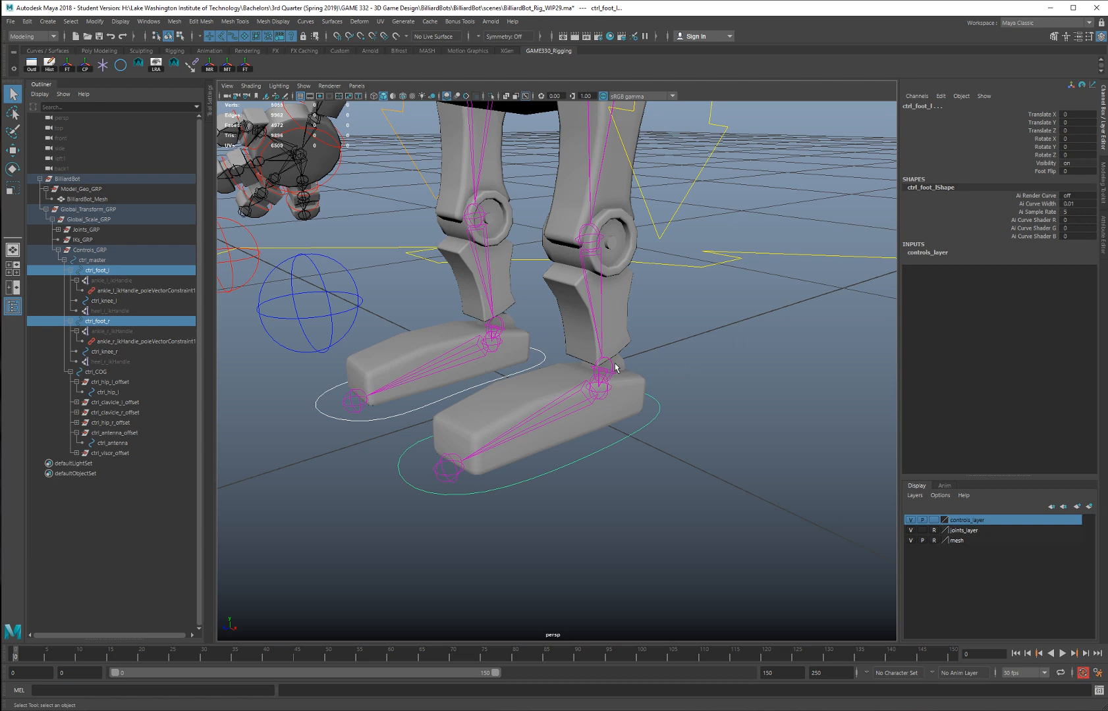
{"action": "left_click", "coordinate": [1038, 173]}
{"action": "mouse_move", "coordinate": [735, 310]}
{"action": "middle_mouse_down"}
{"action": "mouse_move", "coordinate": [782, 313]}
{"action": "mouse_move", "coordinate": [746, 314]}
{"action": "middle_mouse_up"}
{"action": "left_click_drag", "start_coordinate": [753, 315], "coordinate": [711, 278], "text": "alt"}
{"action": "middle_click_drag", "start_coordinate": [718, 299], "coordinate": [671, 297]}
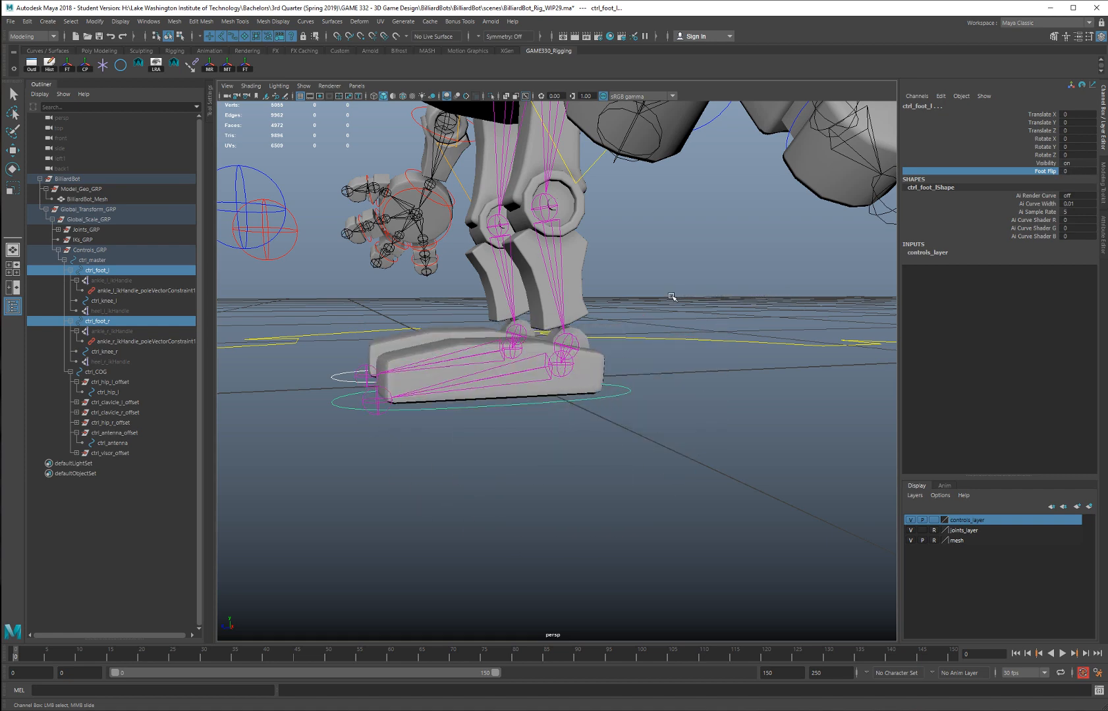
Step: Frame the whole robot and delete the IKs_GRP group from the hierarchy
{"action": "key", "text": "a"}
{"action": "left_click", "coordinate": [77, 240]}
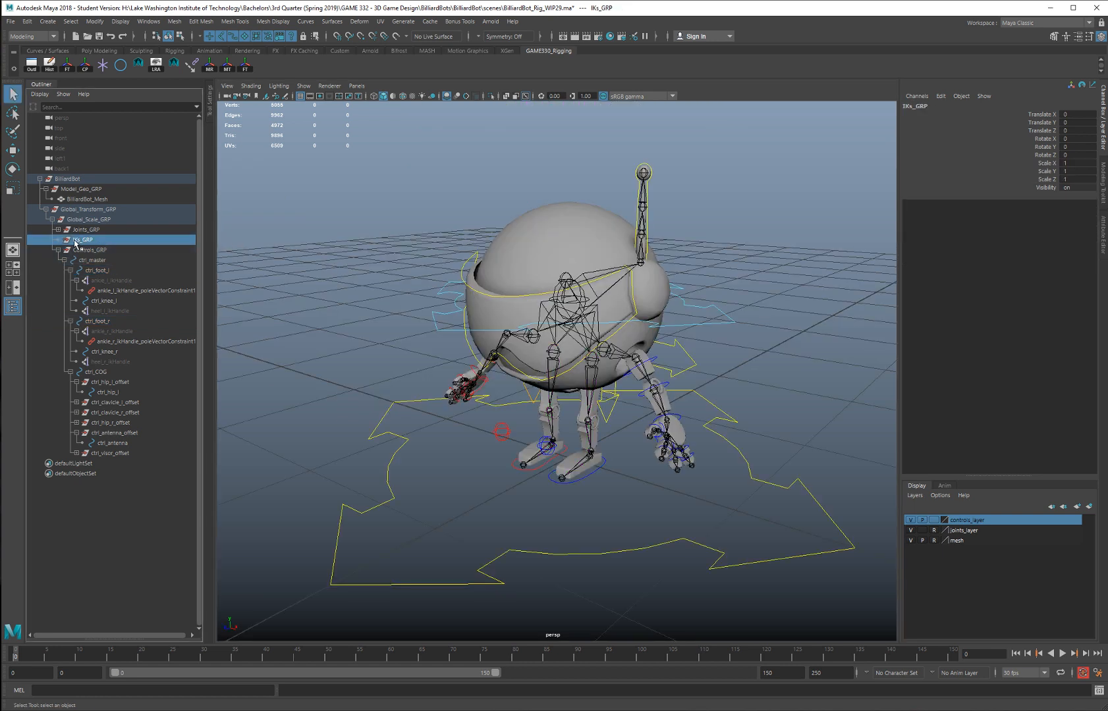
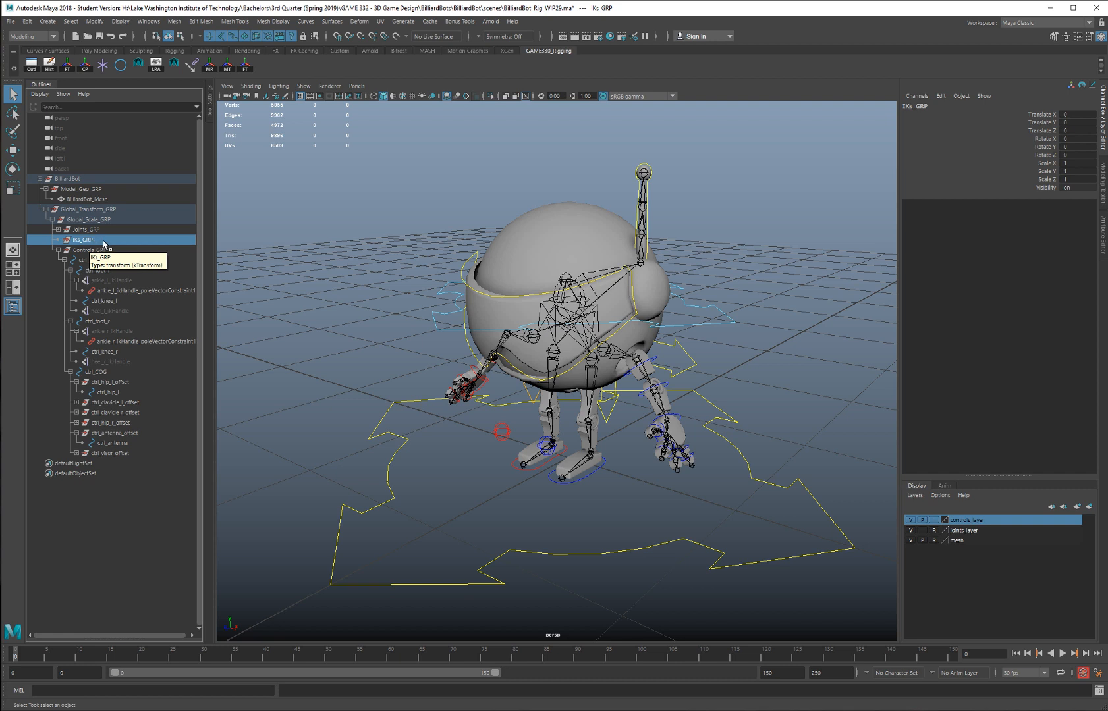
{"action": "key", "text": "Delete"}
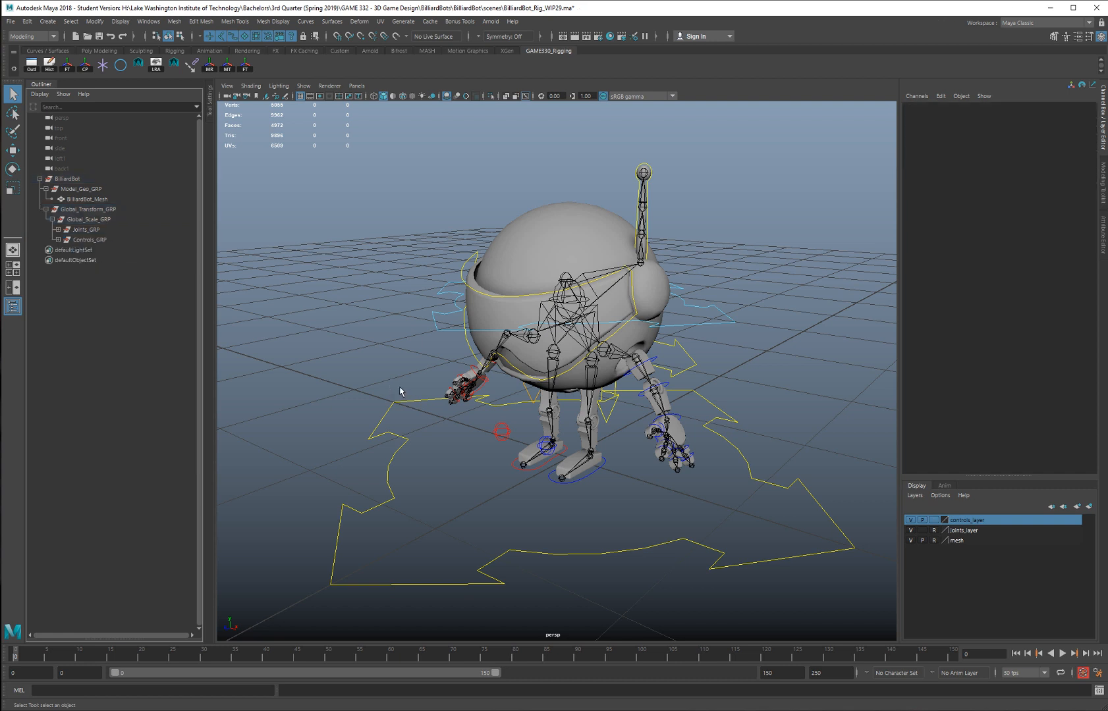
Step: Set controls_layer to be hidden during playback and play the timeline
{"action": "left_click", "coordinate": [923, 520]}
{"action": "key", "text": "alt+v"}
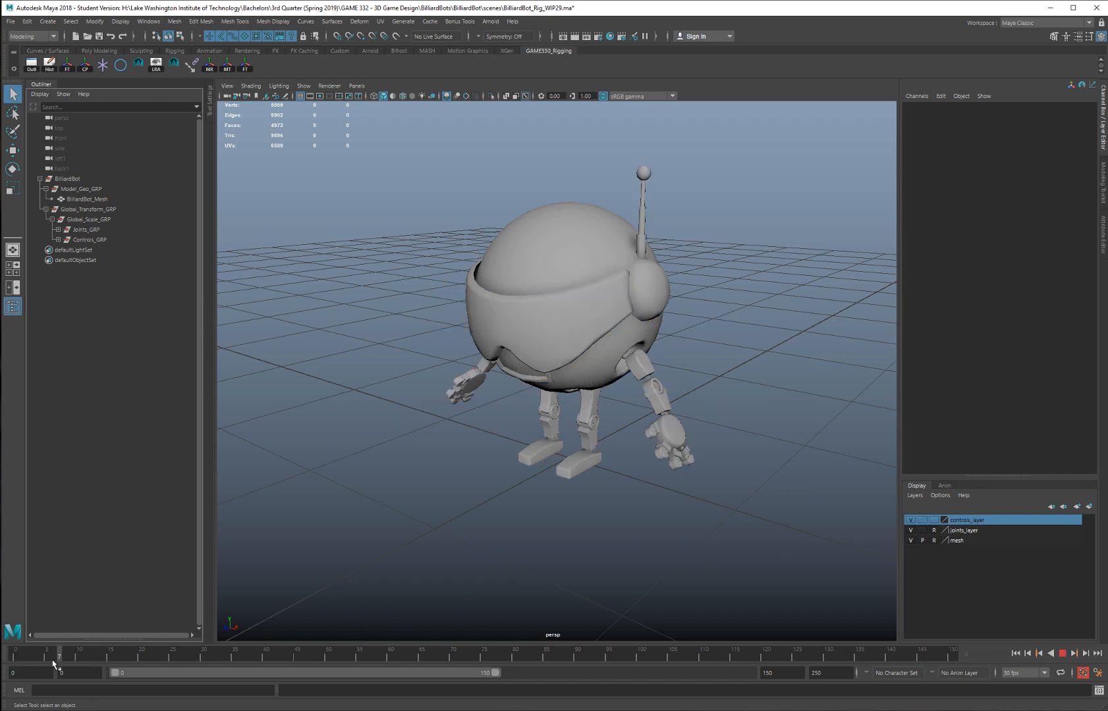
Step: Stop the playback, hide joints_layer and return the timeline to frame 0
{"action": "key", "text": "Escape"}
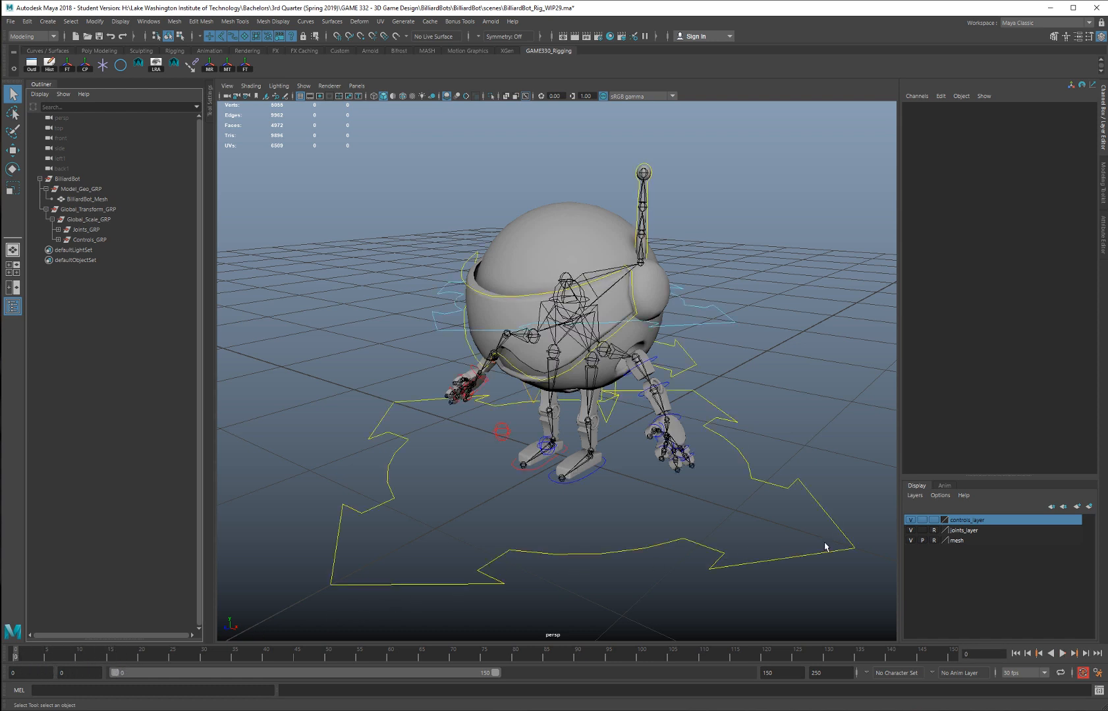
{"action": "left_click", "coordinate": [911, 531]}
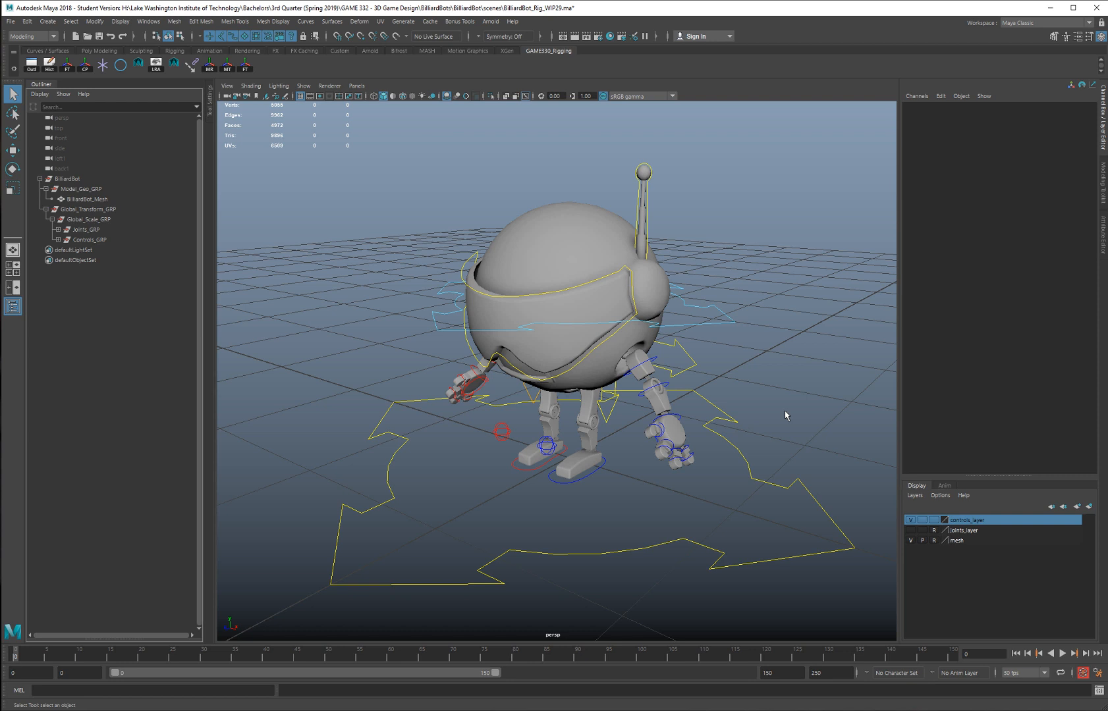
{"action": "left_click_drag", "start_coordinate": [23, 656], "coordinate": [14, 650]}
Step: Try moving ctrl_master across the ground plane and undo the move
{"action": "left_click_drag", "start_coordinate": [379, 342], "coordinate": [384, 329], "text": "alt"}
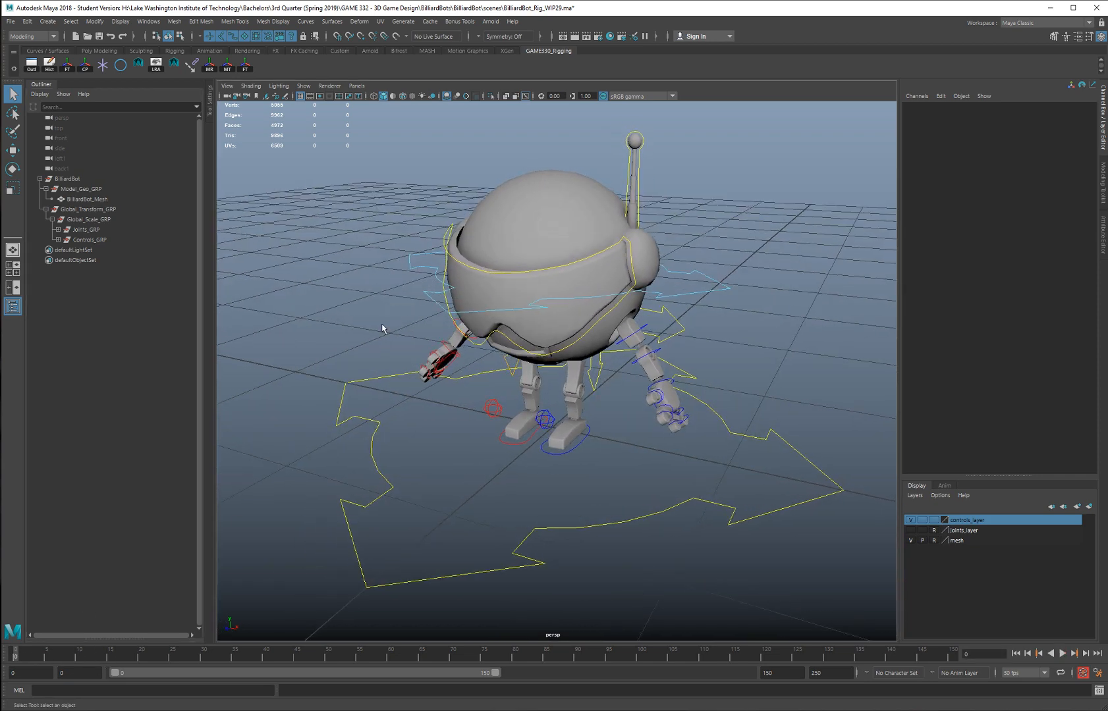
{"action": "left_click", "coordinate": [363, 383]}
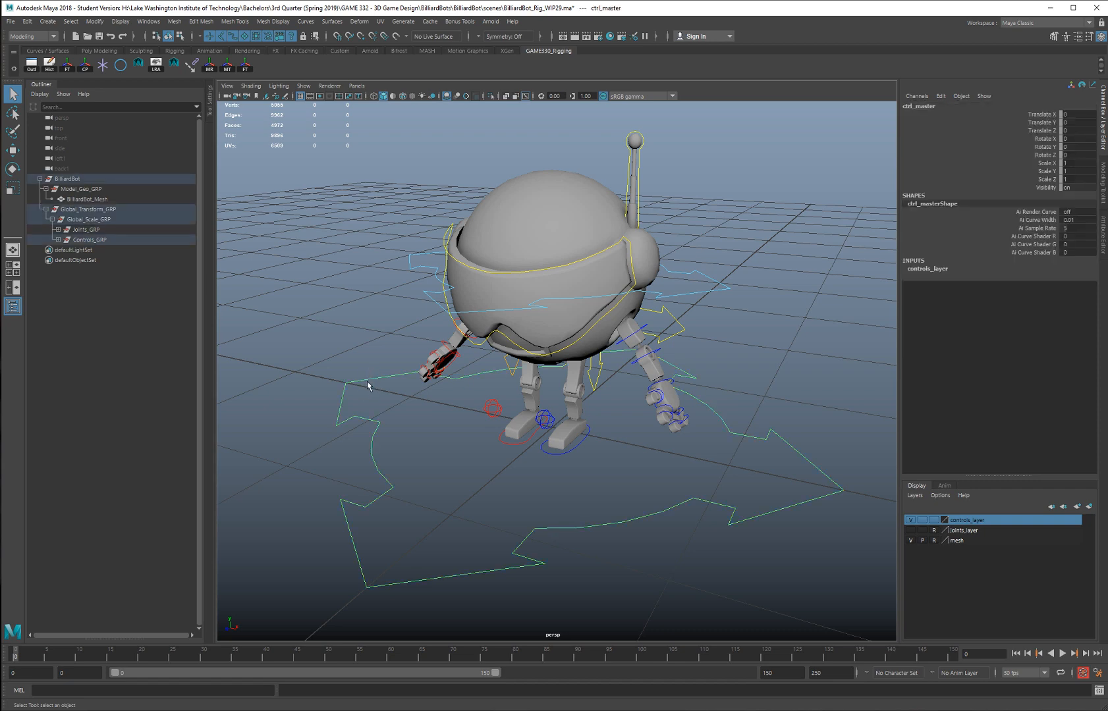
{"action": "key", "text": "w"}
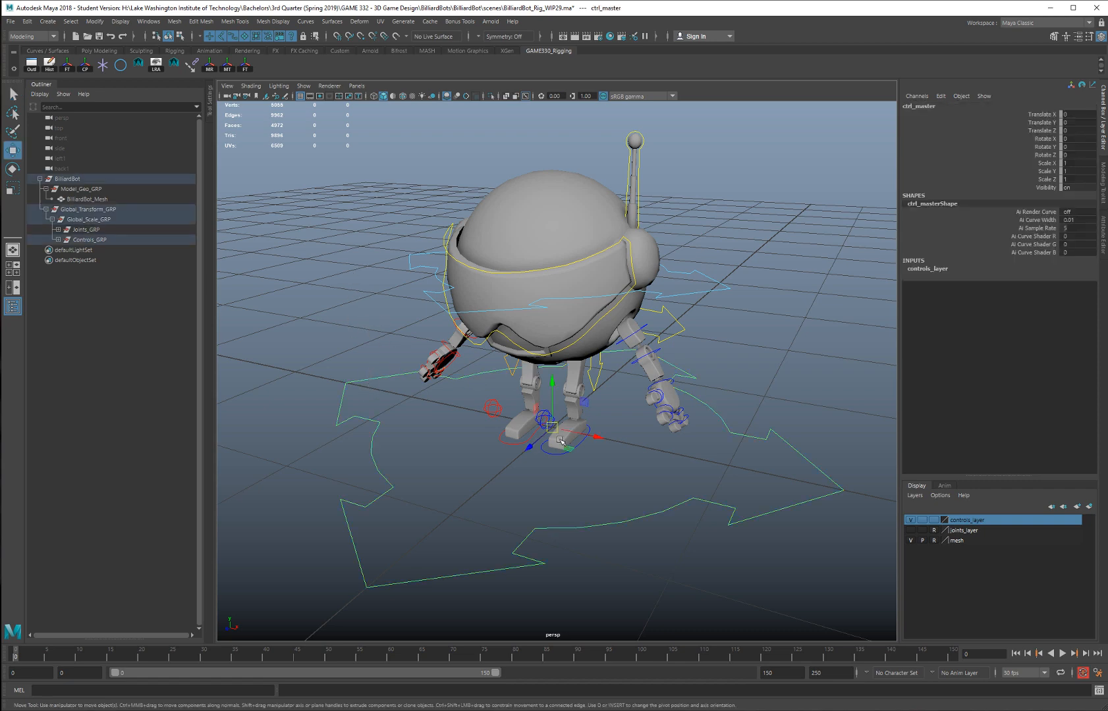
{"action": "left_click_drag", "start_coordinate": [565, 447], "coordinate": [566, 344]}
{"action": "key", "text": "ctrl+z"}
{"action": "key", "text": "ctrl+z"}
Step: Try scaling ctrl_master uniformly to about 1.61 and undo the scaling
{"action": "key", "text": "r"}
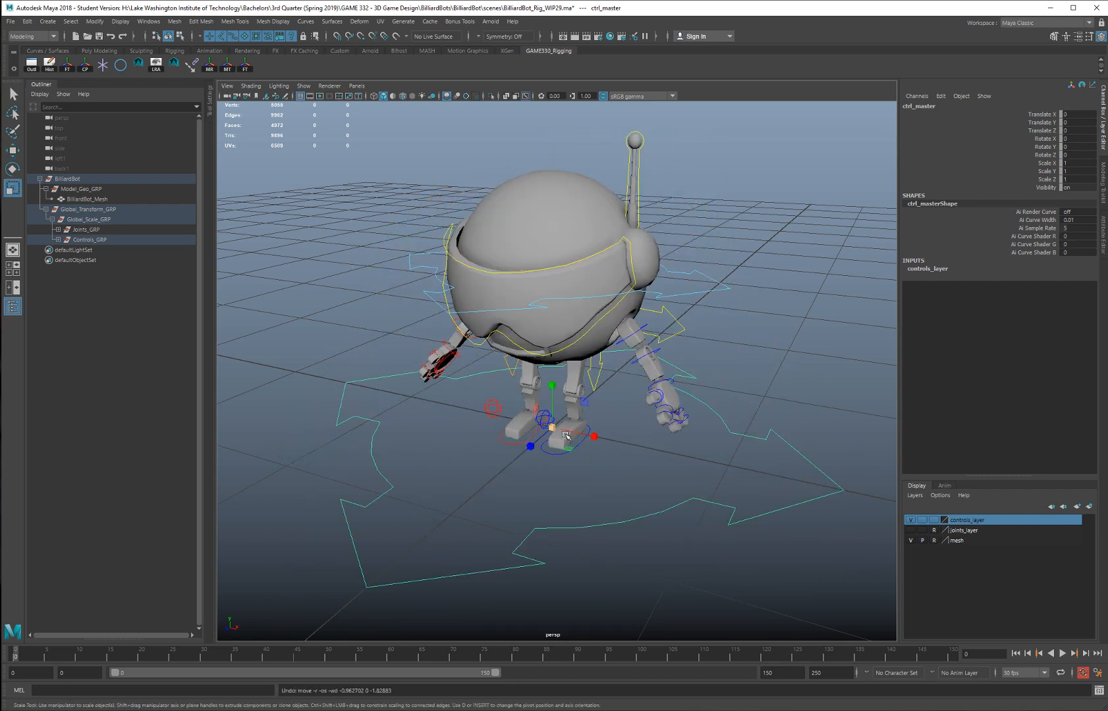
{"action": "left_click_drag", "start_coordinate": [553, 427], "coordinate": [837, 324]}
{"action": "right_click_drag", "start_coordinate": [838, 323], "coordinate": [695, 380], "text": "alt"}
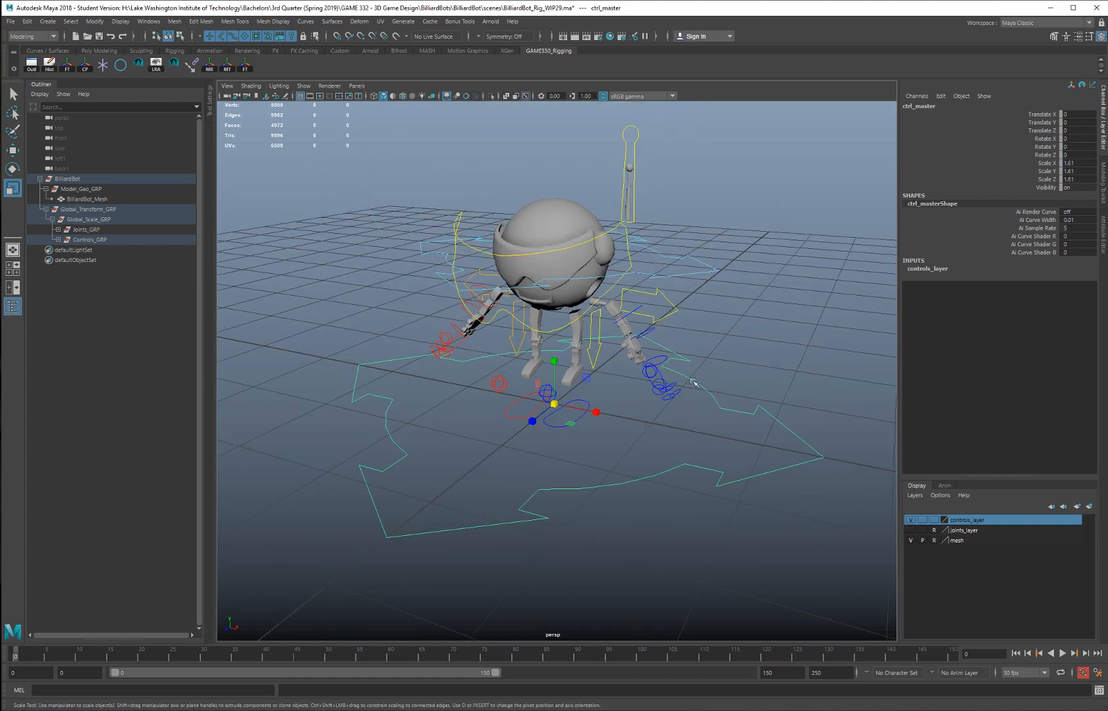
{"action": "left_click_drag", "start_coordinate": [696, 371], "coordinate": [683, 392], "text": "alt"}
{"action": "key", "text": "ctrl+z"}
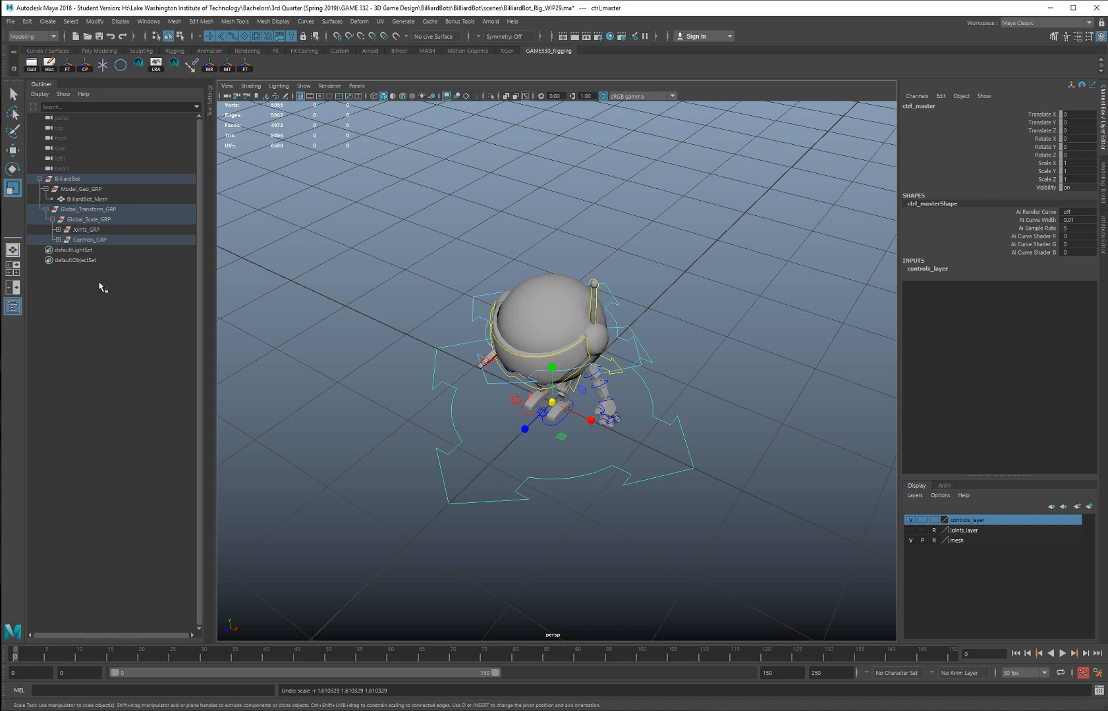
Step: Reparent ctrl_foot_l, ctrl_foot_r and ctrl_COG from ctrl_master directly to Controls_GRP
{"action": "left_click", "coordinate": [58, 240], "text": "shift"}
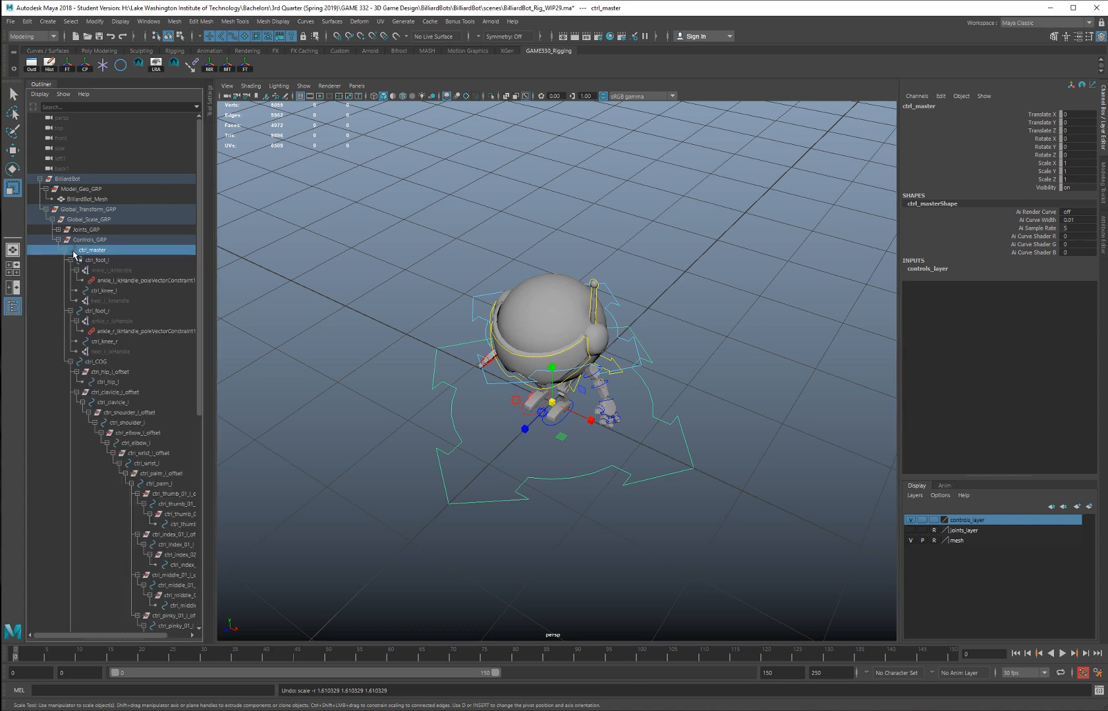
{"action": "left_click", "coordinate": [70, 260]}
{"action": "left_click", "coordinate": [70, 270]}
{"action": "left_click", "coordinate": [70, 280]}
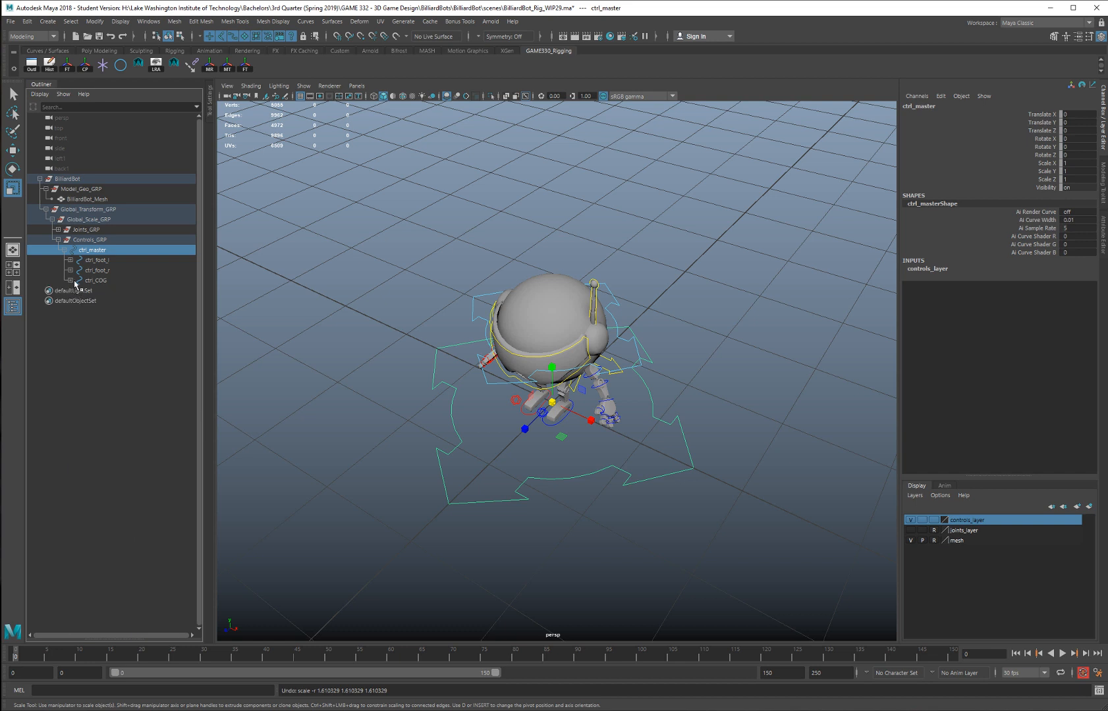
{"action": "left_click", "coordinate": [92, 261]}
{"action": "left_click", "coordinate": [102, 280], "text": "ctrl"}
{"action": "left_click", "coordinate": [103, 271], "text": "ctrl"}
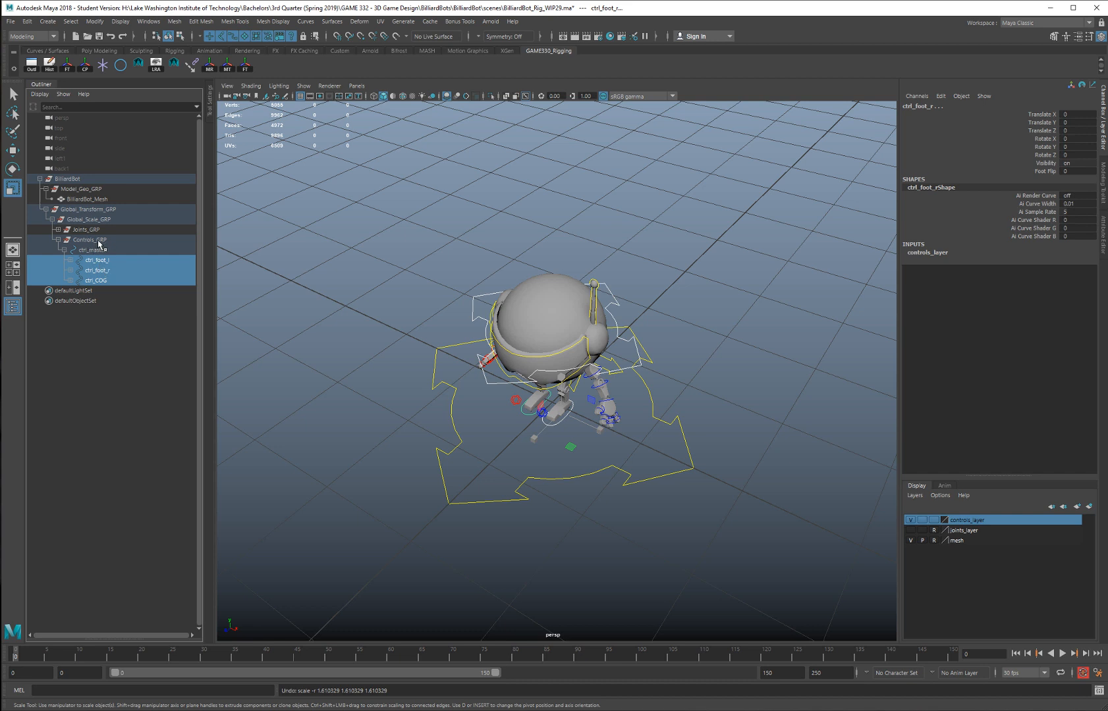
{"action": "left_click", "coordinate": [89, 241], "text": "ctrl"}
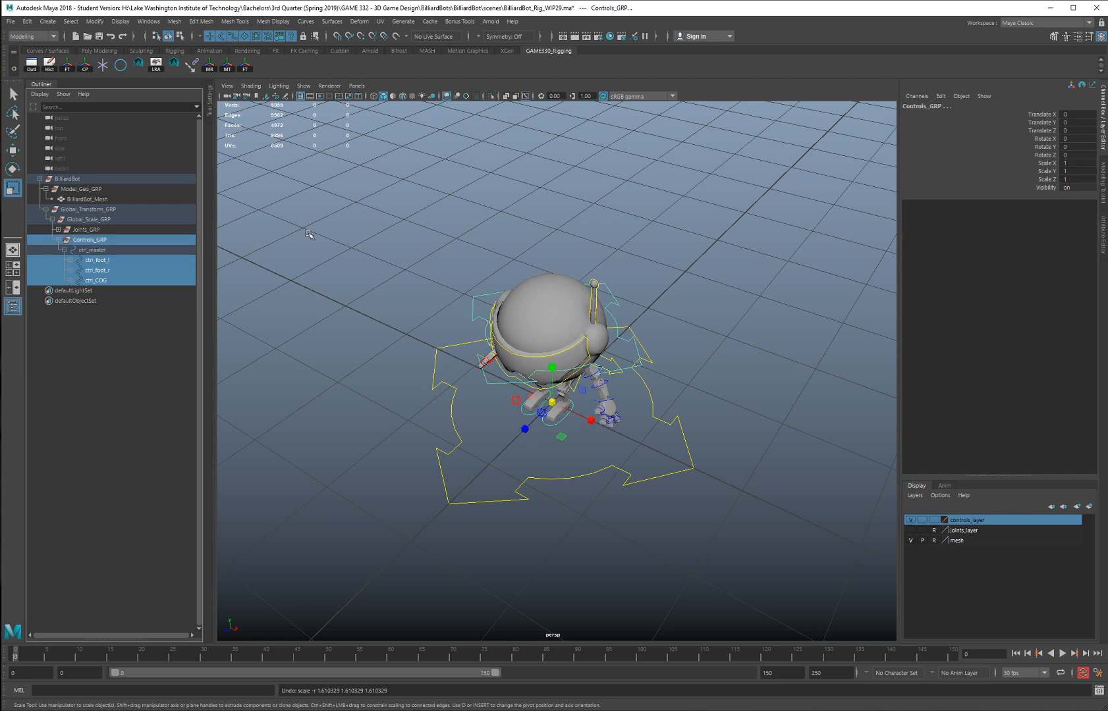
{"action": "key", "text": "p"}
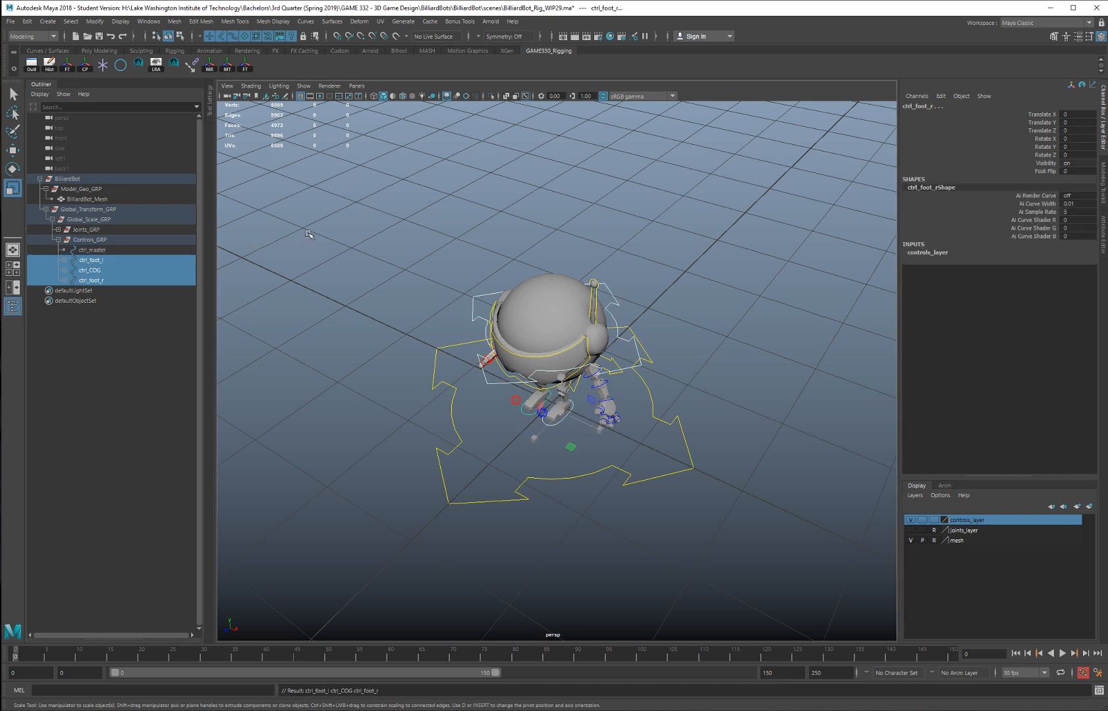
Step: Move ctrl_master out of Controls_GRP to sit directly under BilliardBot, above Model_Geo_GRP, and collapse Model_Geo_GRP
{"action": "left_click", "coordinate": [87, 251]}
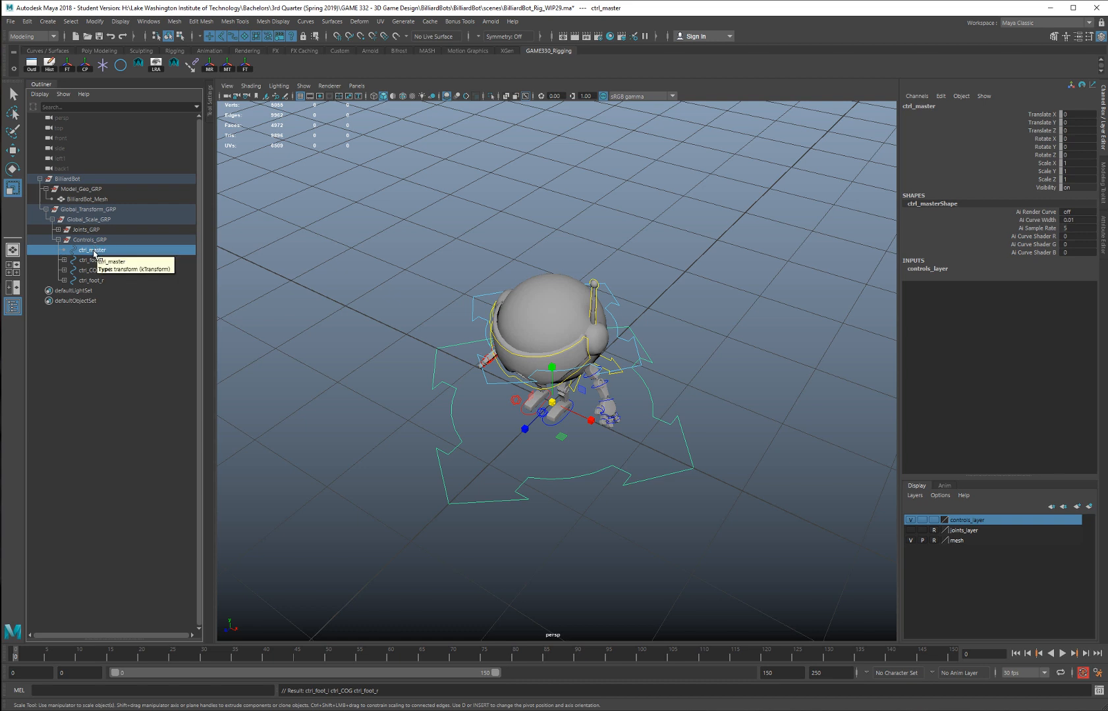
{"action": "left_click_drag", "start_coordinate": [110, 254], "coordinate": [104, 190]}
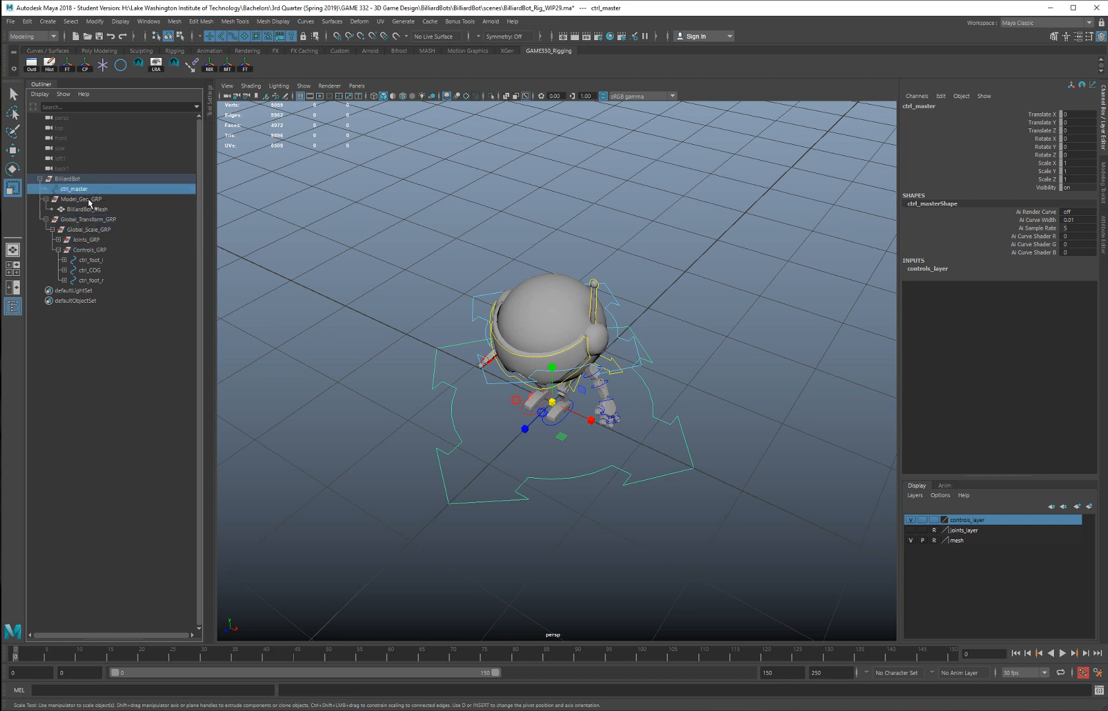
{"action": "left_click", "coordinate": [45, 199]}
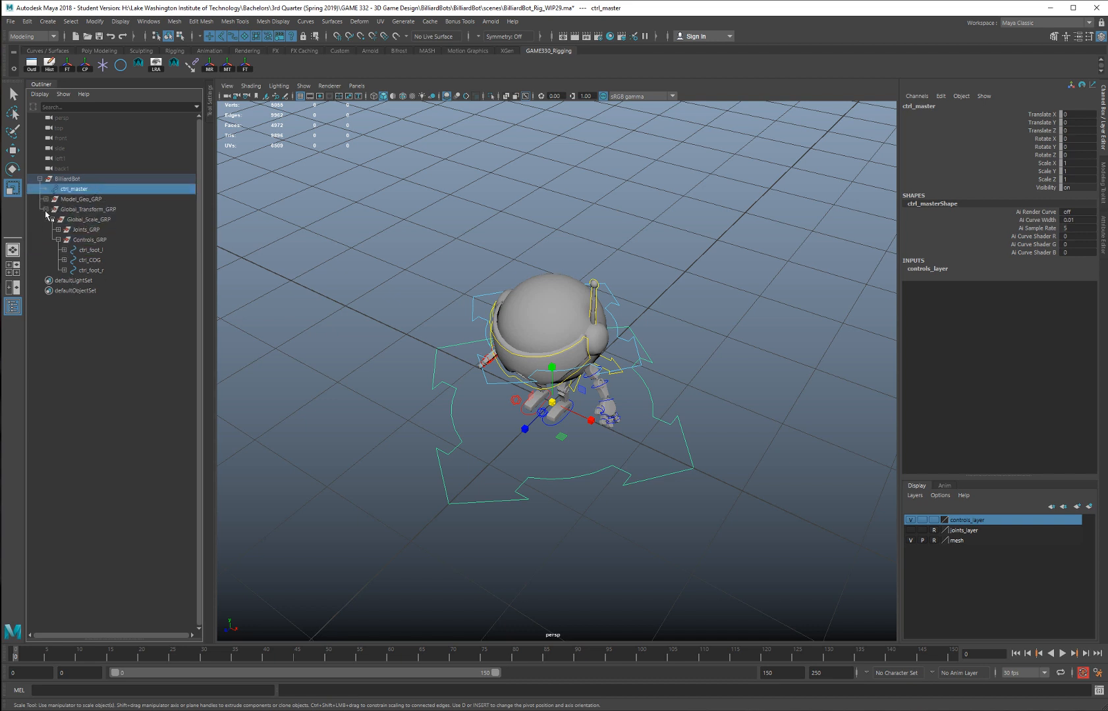
{"action": "left_click", "coordinate": [45, 209]}
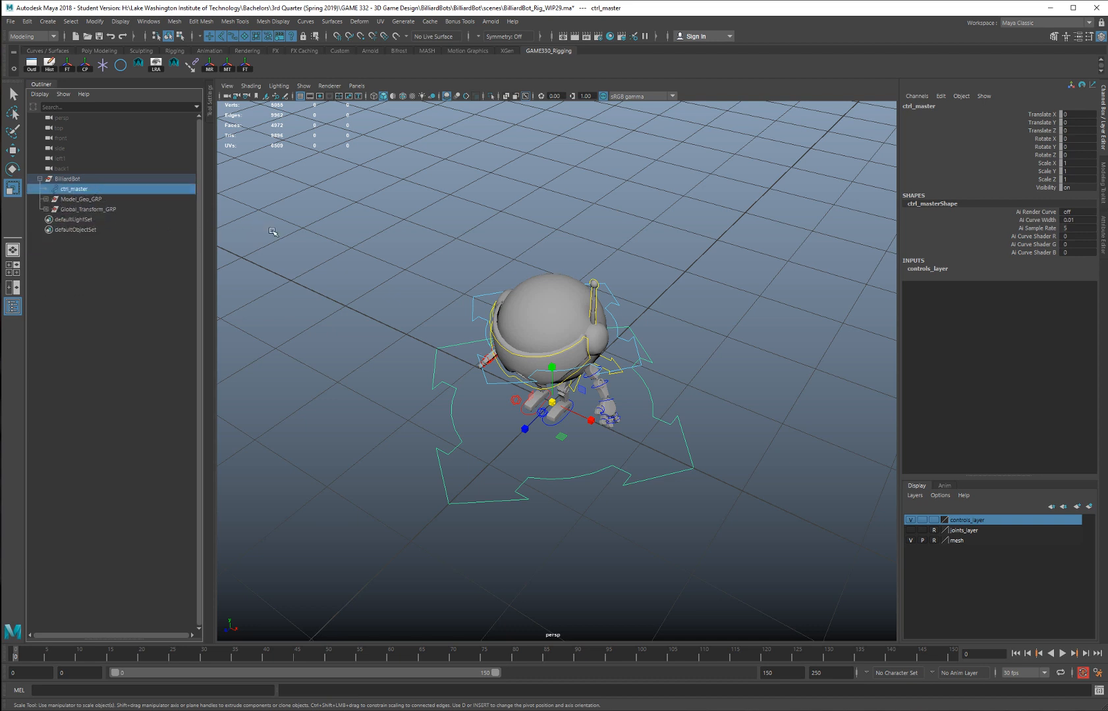
{"action": "left_click", "coordinate": [46, 209]}
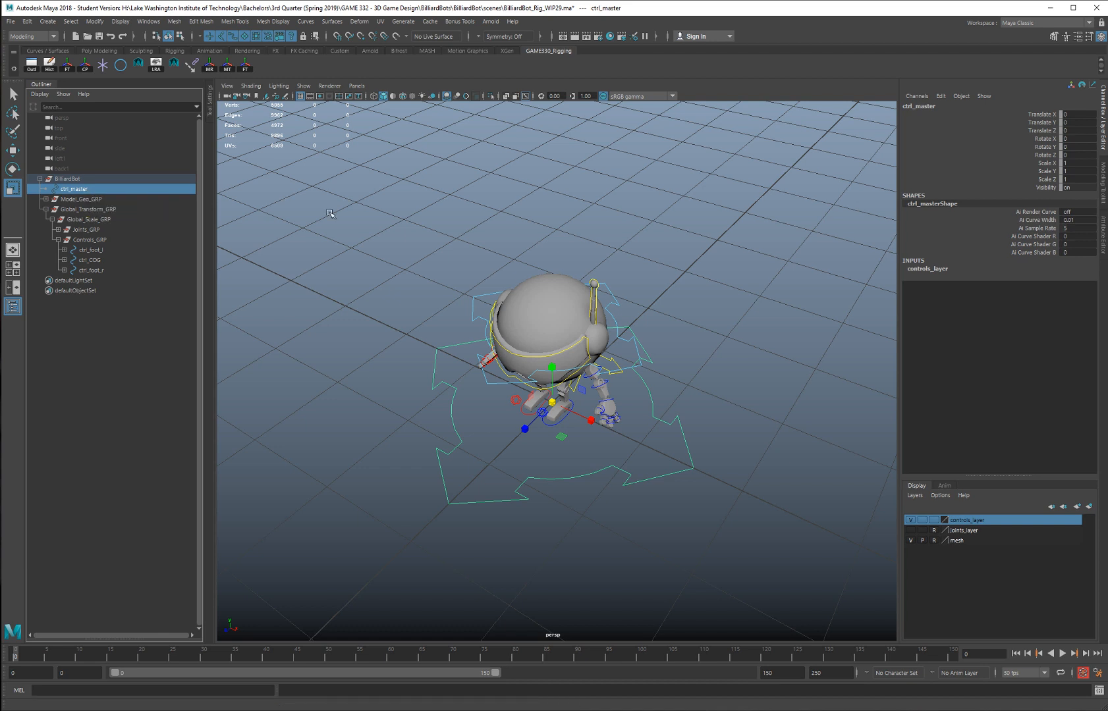
Step: Open the Connection Editor with ctrl_master as the output object and load Global_Transform_GRP as the input object
{"action": "left_click", "coordinate": [159, 23]}
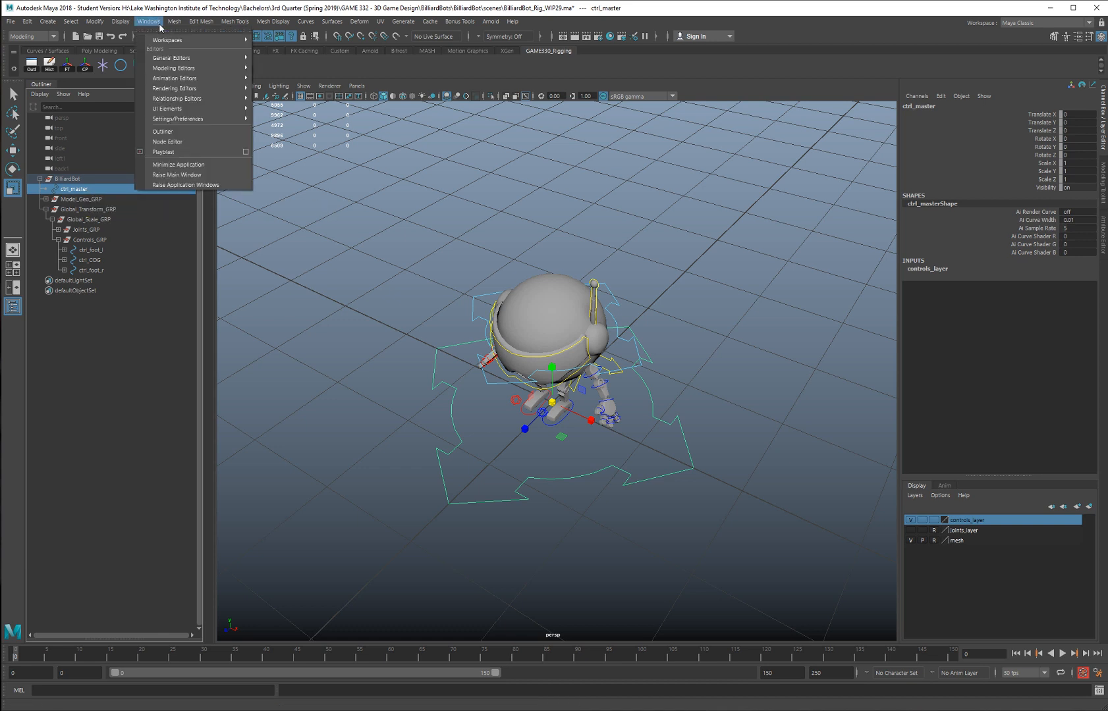
{"action": "mouse_move", "coordinate": [168, 58]}
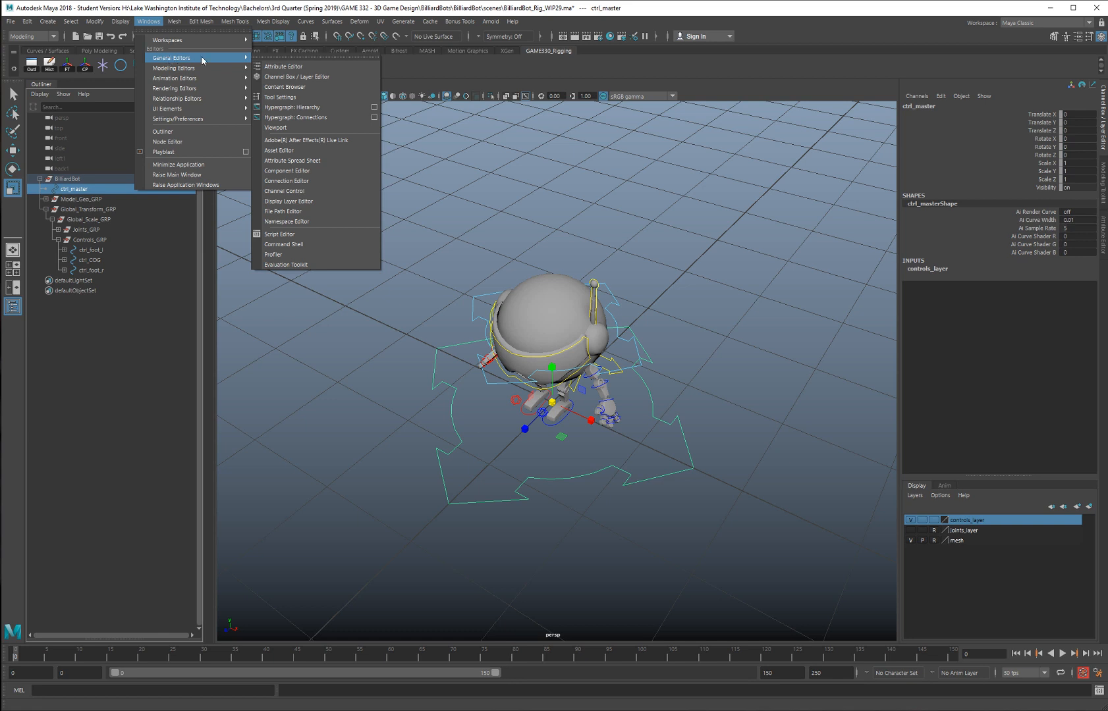
{"action": "left_click", "coordinate": [317, 181]}
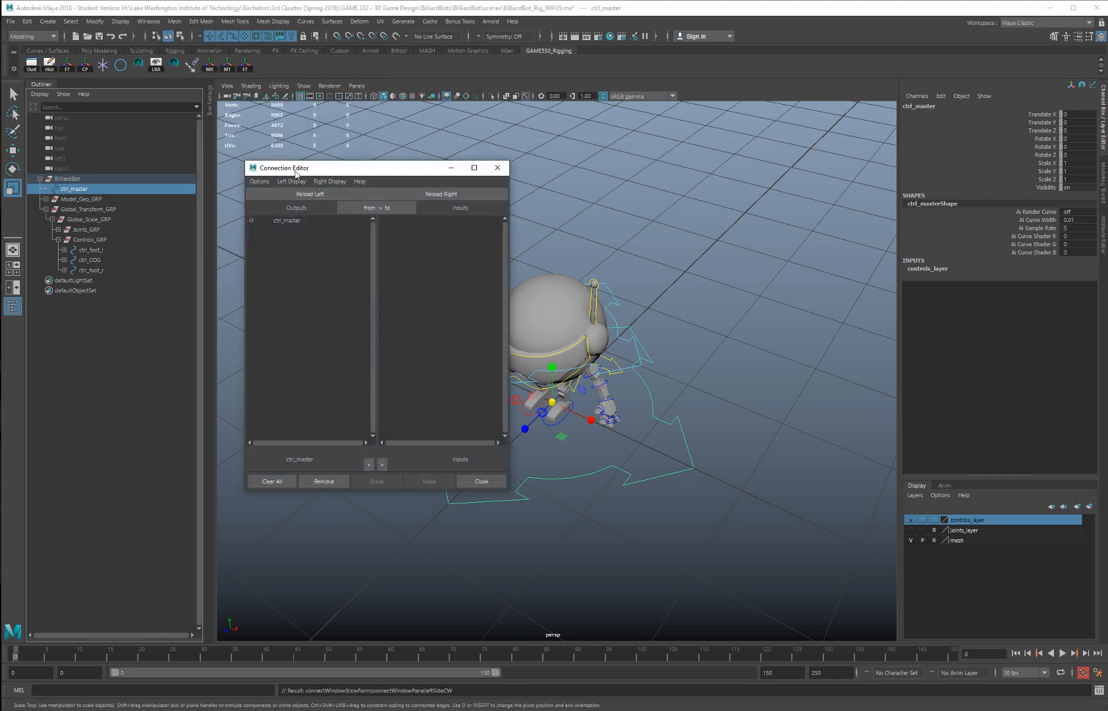
{"action": "left_click_drag", "start_coordinate": [296, 173], "coordinate": [244, 190]}
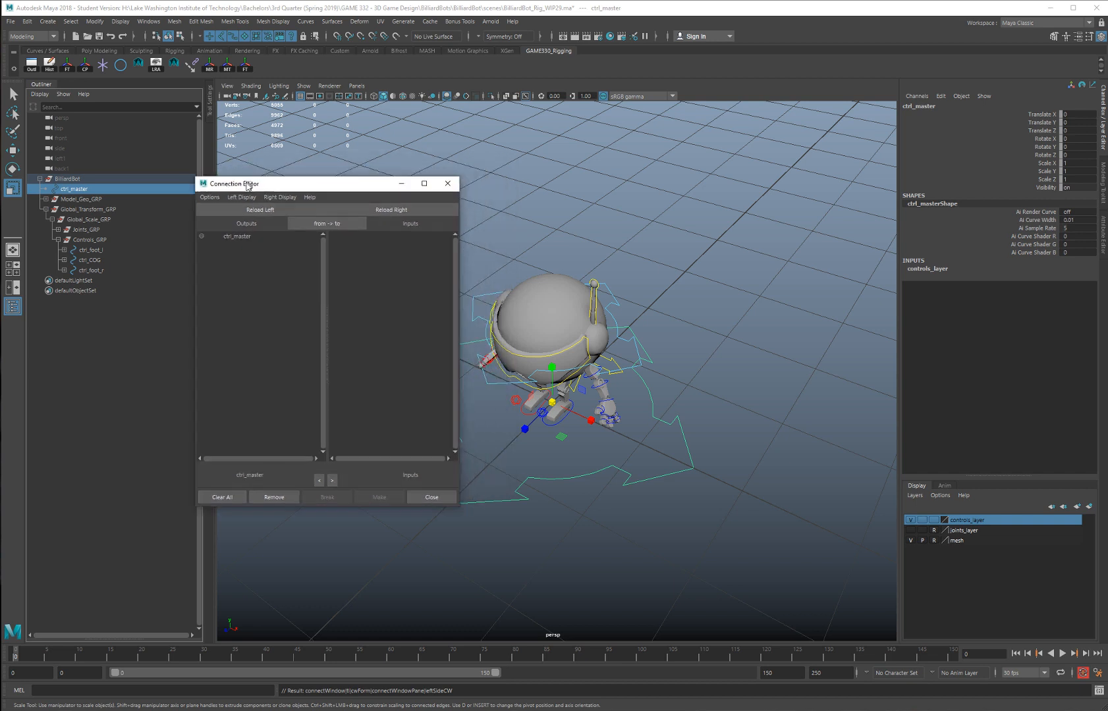
{"action": "left_click", "coordinate": [266, 211]}
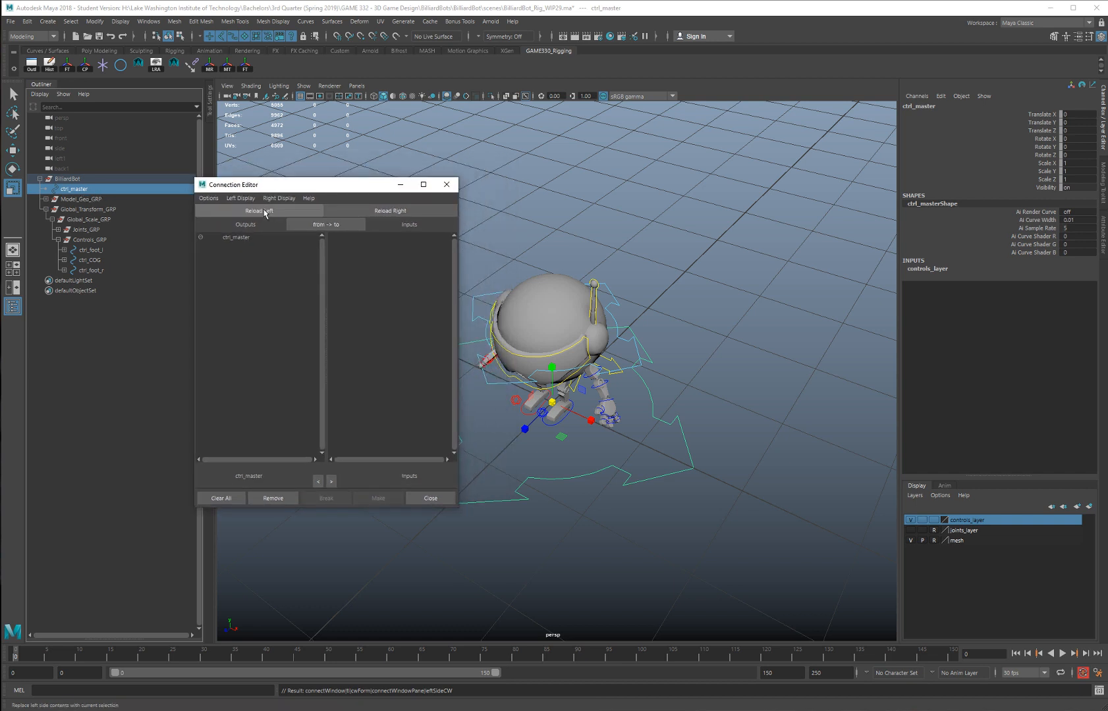
{"action": "left_click", "coordinate": [102, 210]}
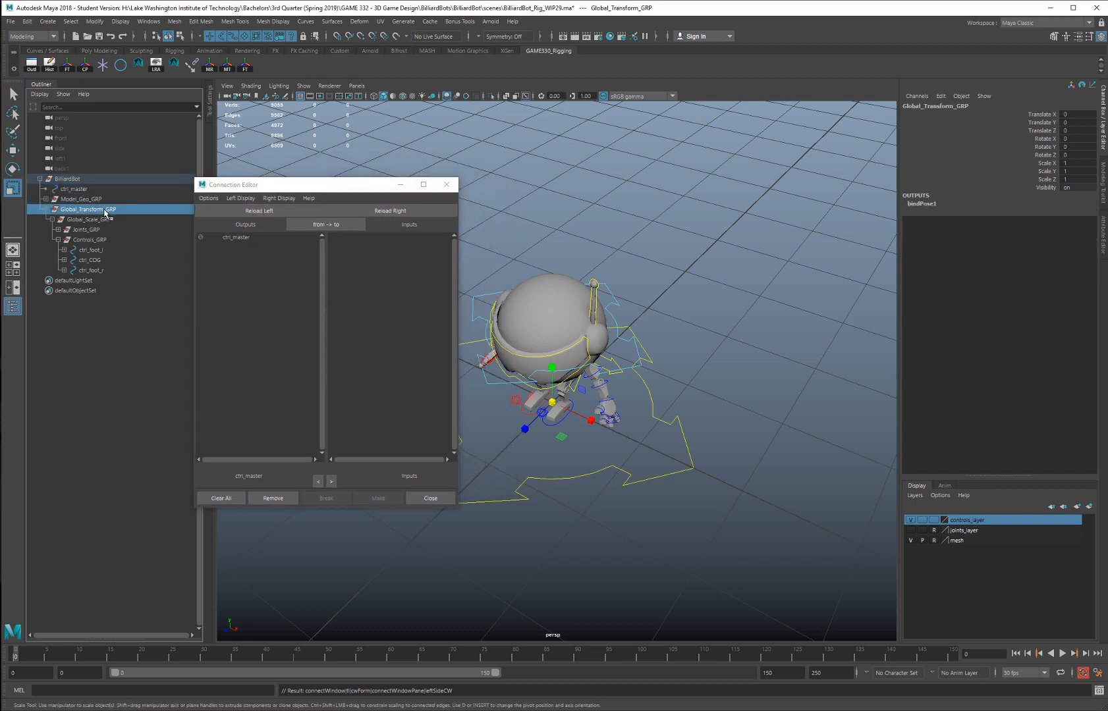
{"action": "left_click", "coordinate": [371, 210]}
Step: Make all translate, rotate and scale channels of ctrl_master keyable and reload it as the output object in the Connection Editor
{"action": "left_click", "coordinate": [238, 255]}
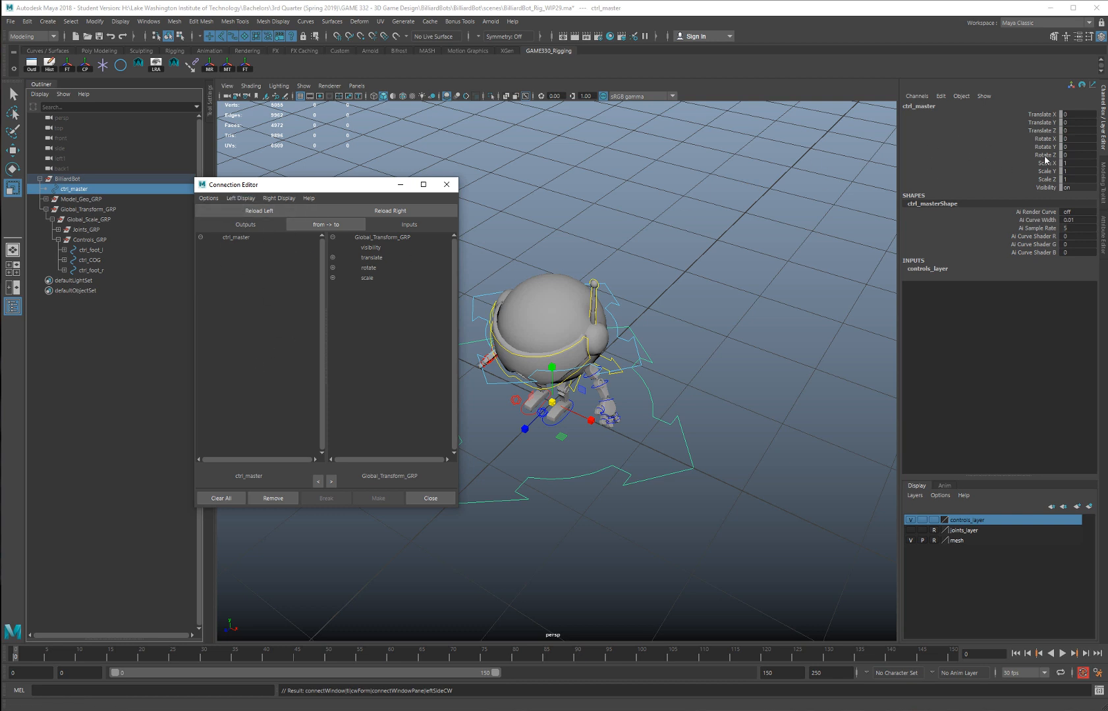
{"action": "left_click", "coordinate": [1051, 117]}
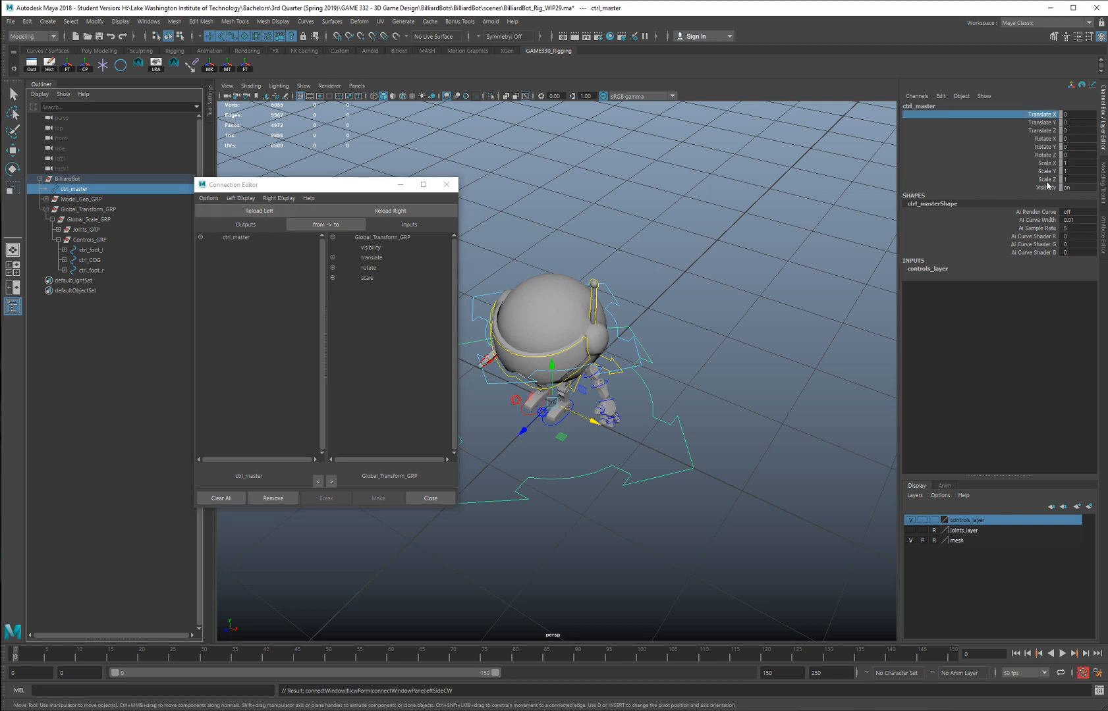
{"action": "left_click", "coordinate": [1046, 181], "text": "shift"}
{"action": "right_click", "coordinate": [1046, 182]}
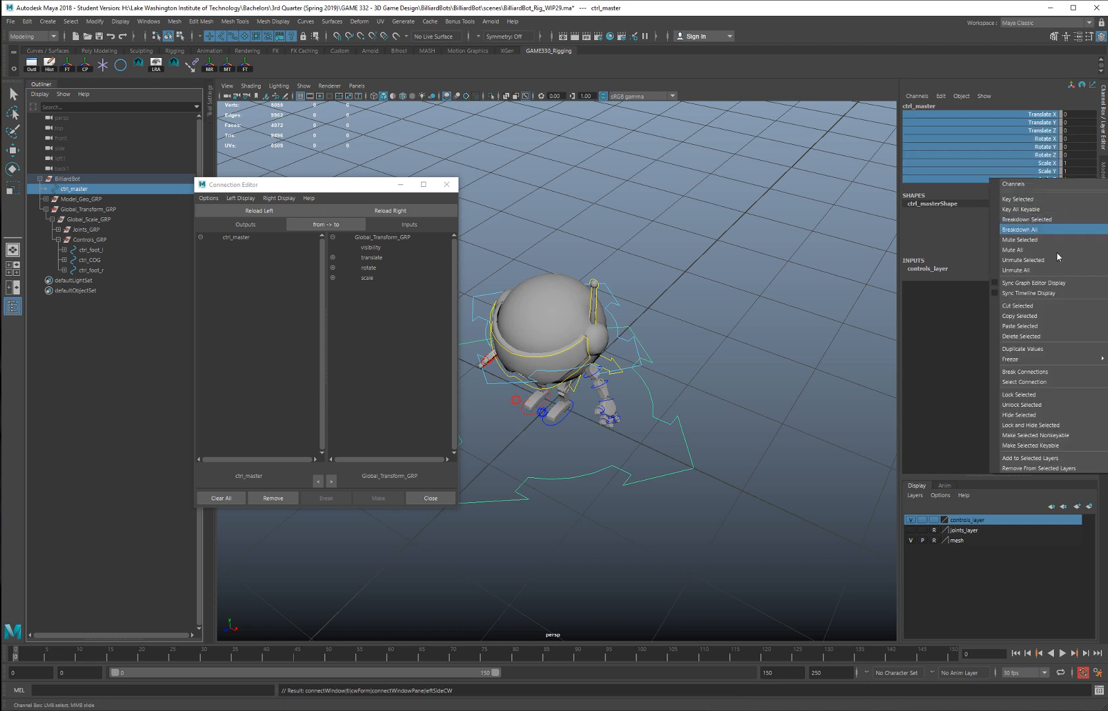
{"action": "left_click", "coordinate": [1040, 446]}
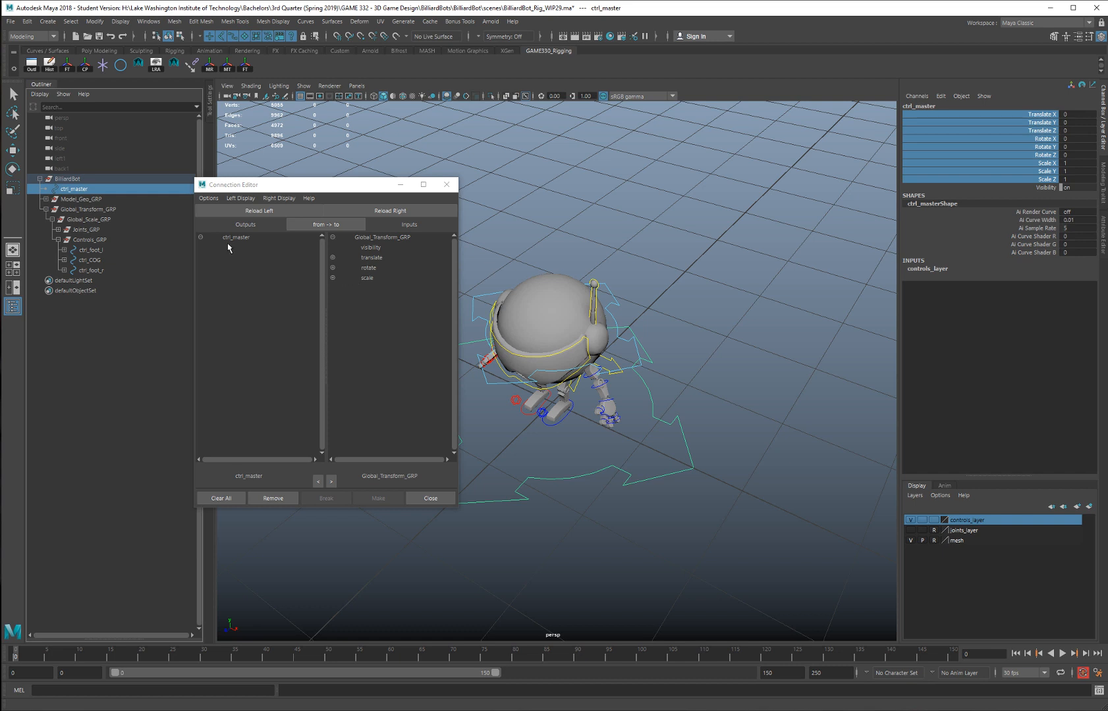
{"action": "left_click", "coordinate": [254, 211]}
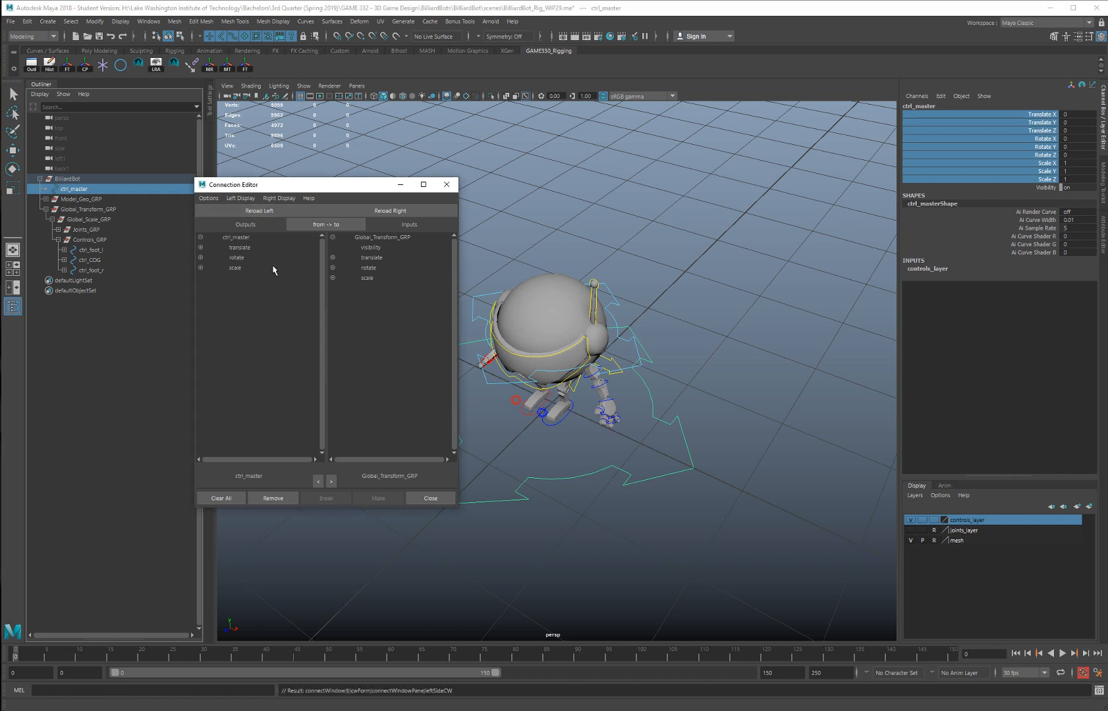
Step: Connect ctrl_master's translate and rotate outputs to the translate and rotate inputs of Global_Transform_GRP
{"action": "left_click", "coordinate": [253, 248]}
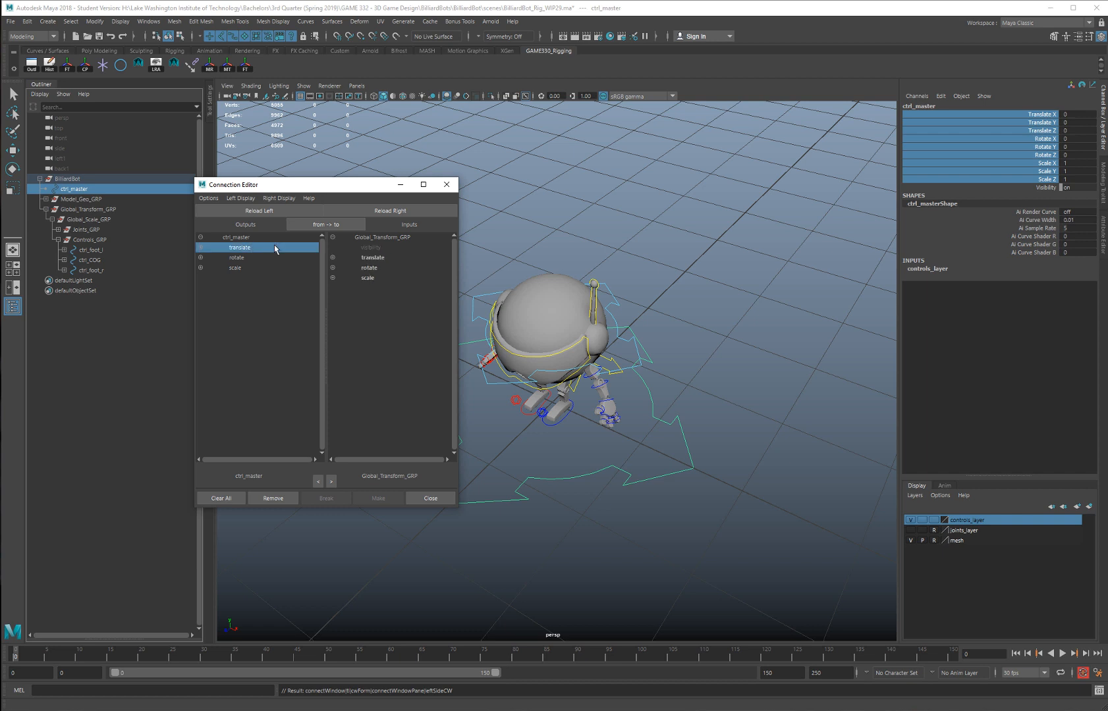
{"action": "left_click", "coordinate": [372, 257]}
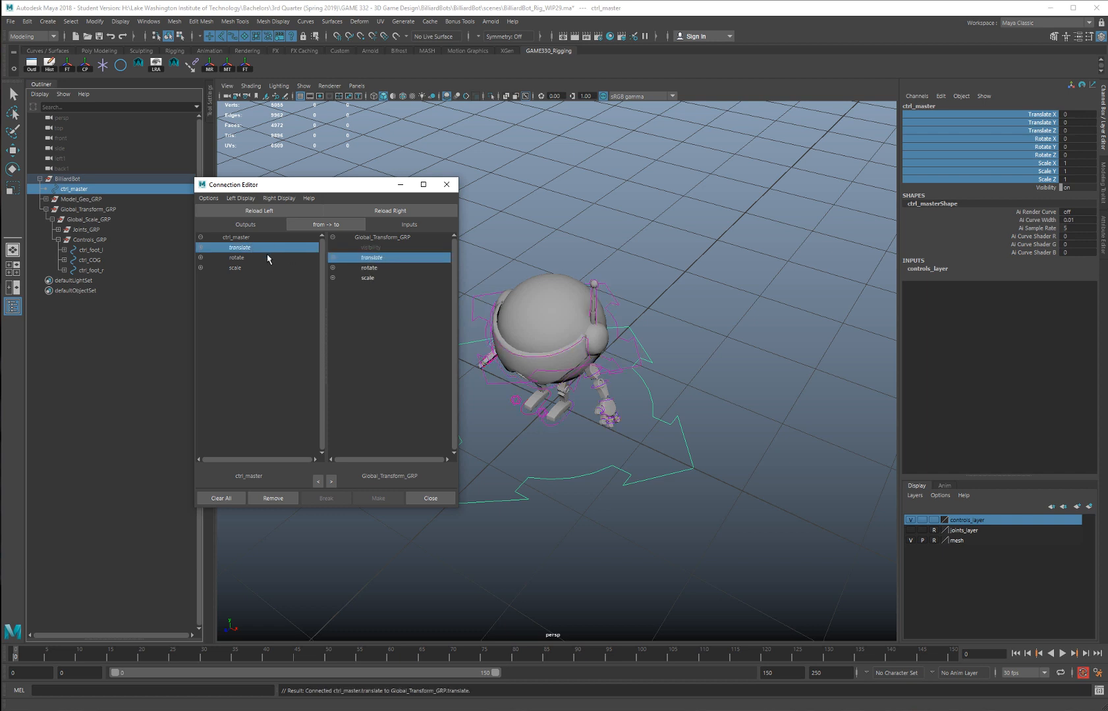
{"action": "left_click", "coordinate": [266, 259]}
{"action": "left_click", "coordinate": [382, 269]}
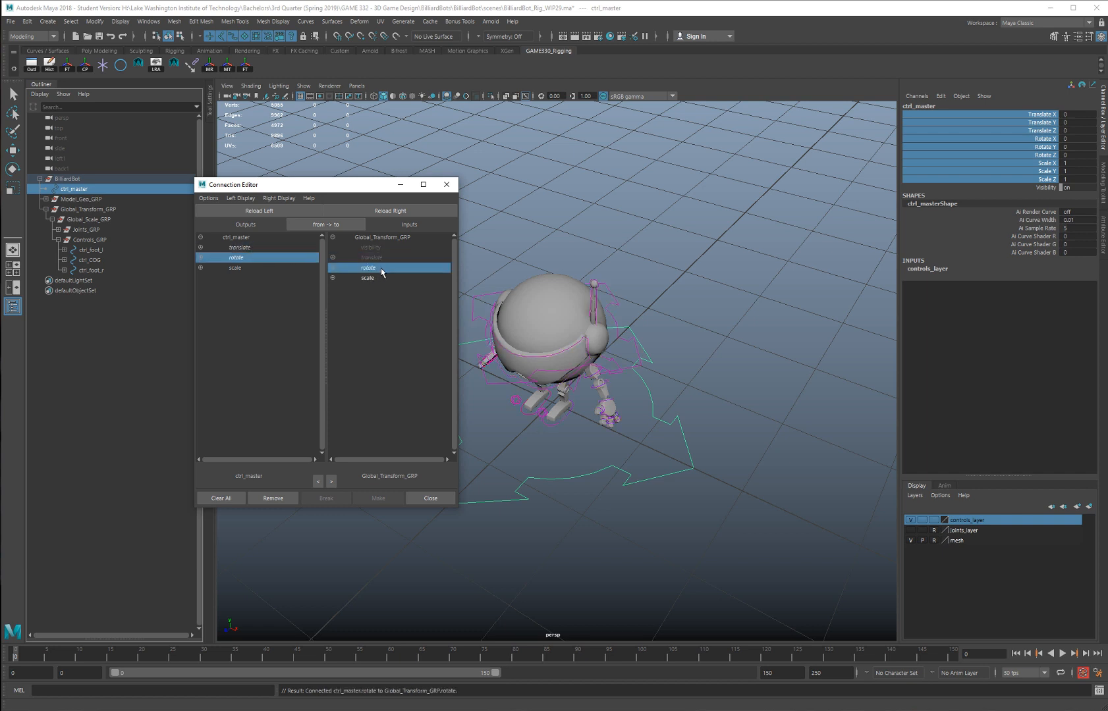
Step: Load Global_Scale_GRP as the input object and connect ctrl_master's scale output to its scale
{"action": "left_click", "coordinate": [92, 222]}
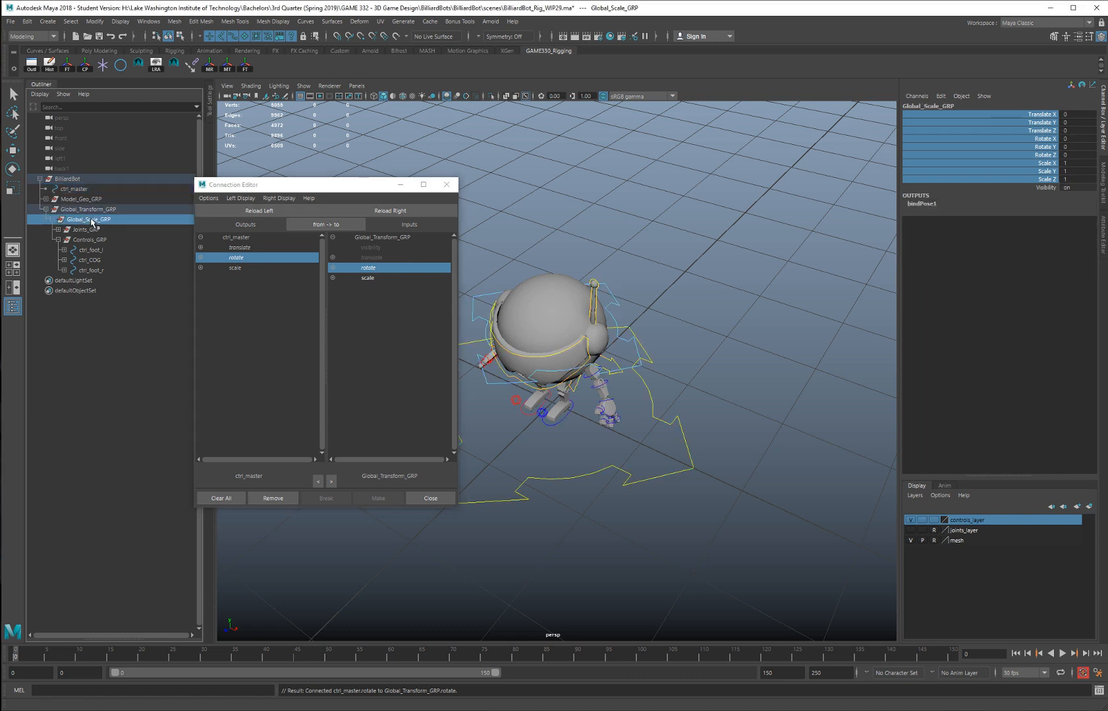
{"action": "left_click", "coordinate": [363, 211]}
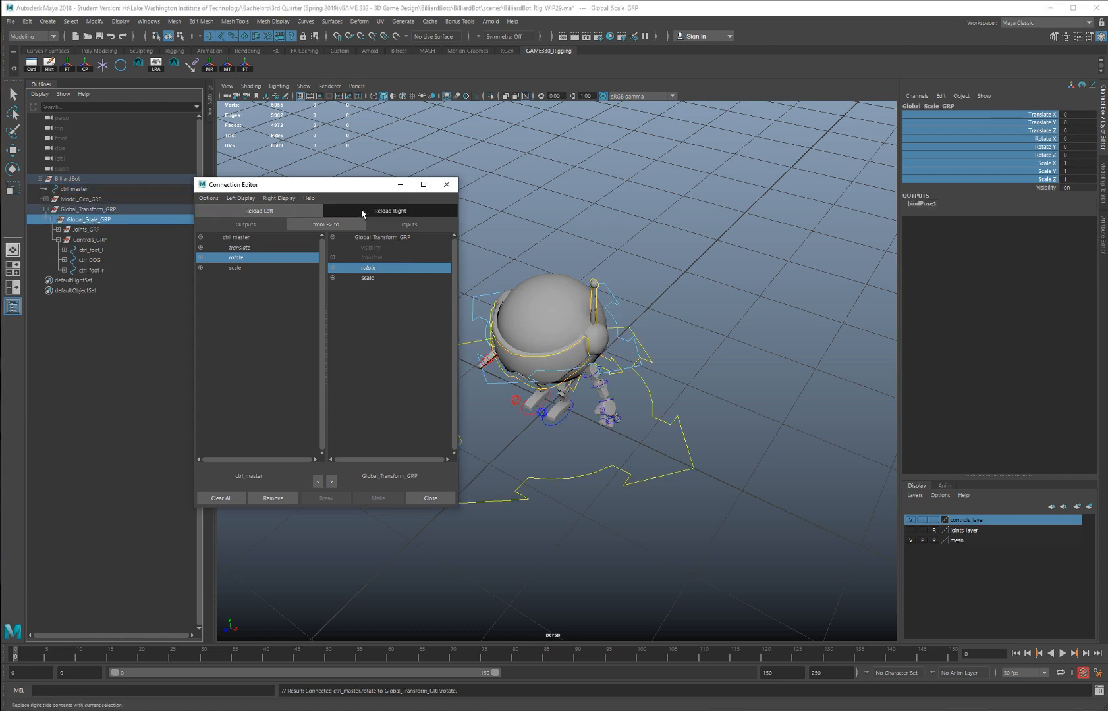
{"action": "left_click", "coordinate": [235, 269]}
{"action": "left_click", "coordinate": [367, 278]}
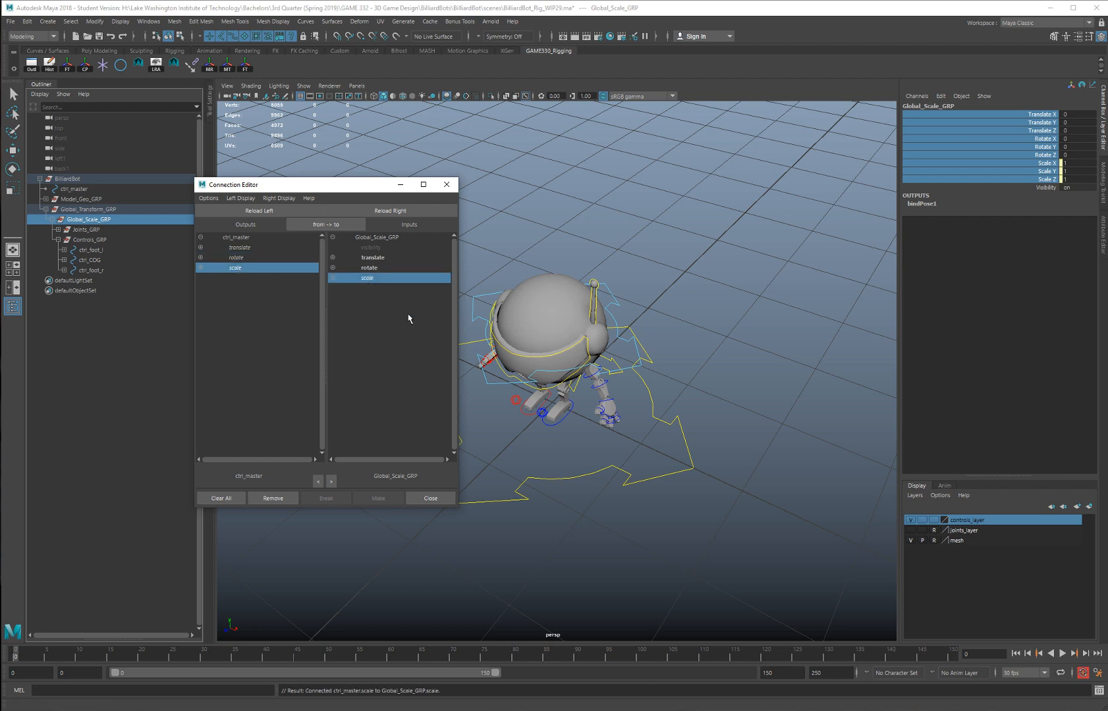
Step: Test the master control by moving, rotating and scaling ctrl_master, undoing each trial transformation
{"action": "left_click", "coordinate": [83, 190]}
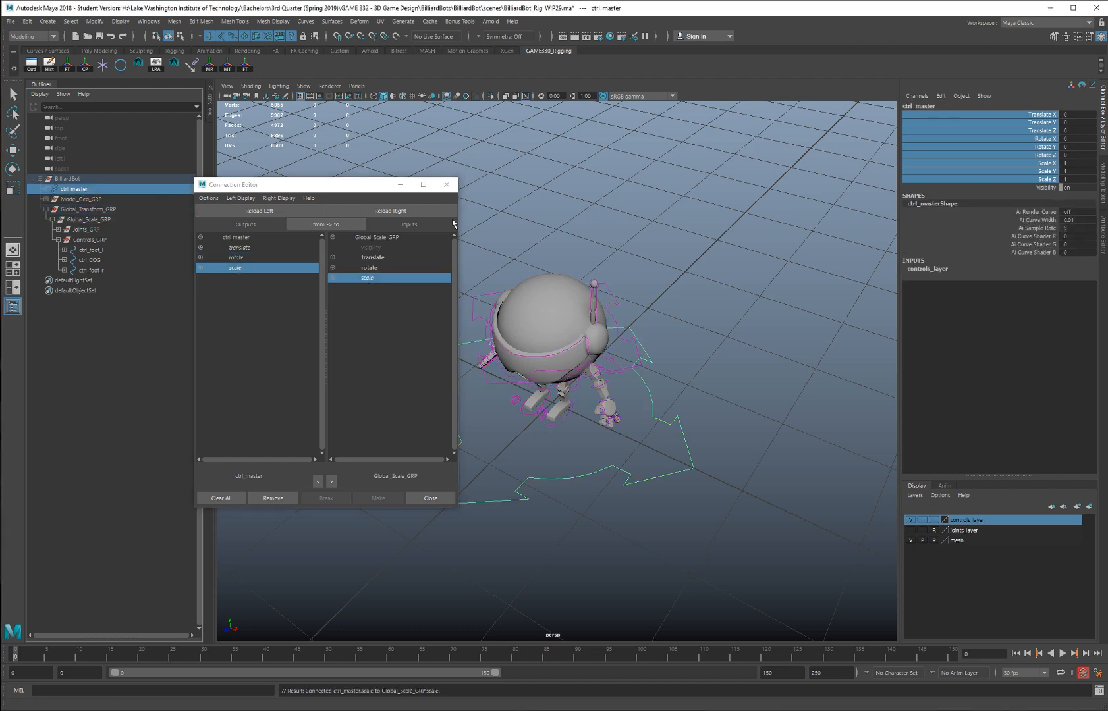
{"action": "left_click_drag", "start_coordinate": [614, 352], "coordinate": [640, 382], "text": "alt"}
{"action": "key", "text": "w"}
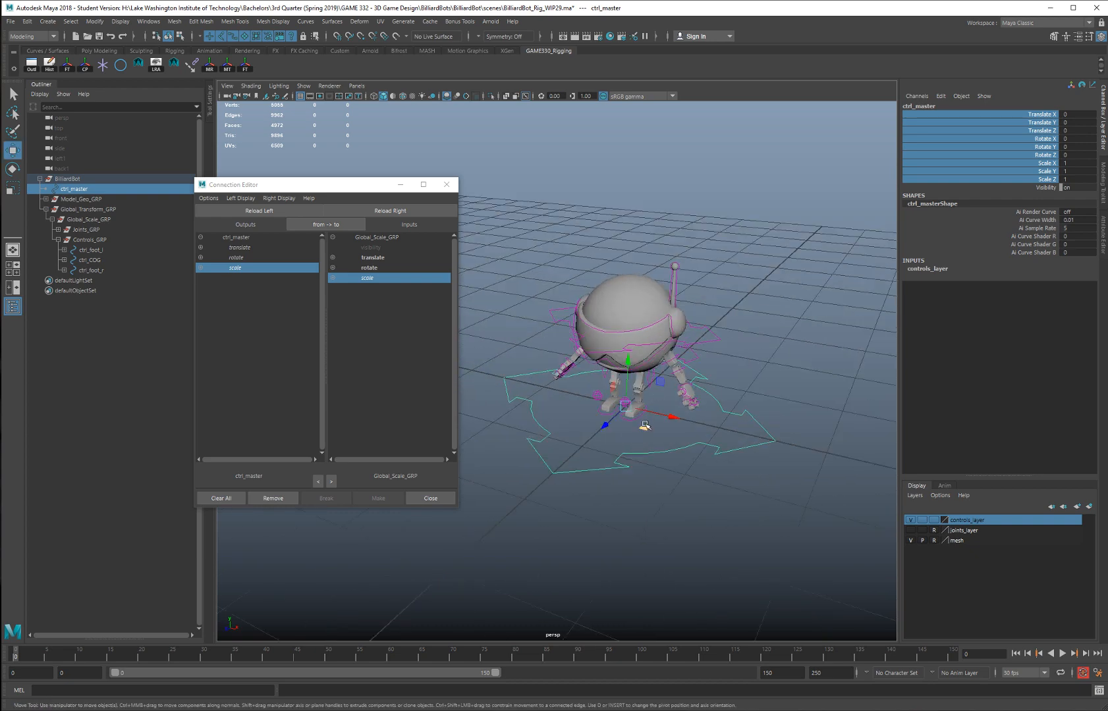
{"action": "left_click_drag", "start_coordinate": [645, 426], "coordinate": [627, 458]}
{"action": "key", "text": "ctrl+z"}
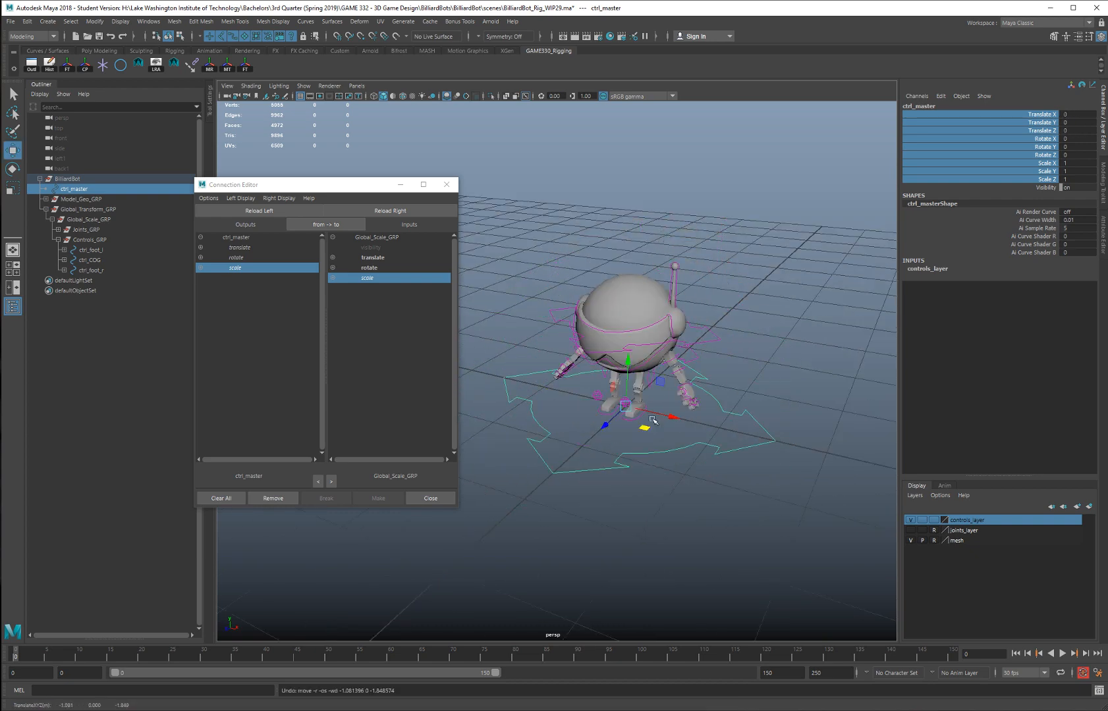
{"action": "key", "text": "e"}
{"action": "left_click_drag", "start_coordinate": [650, 414], "coordinate": [830, 416]}
{"action": "key", "text": "ctrl+z"}
{"action": "key", "text": "r"}
{"action": "key", "text": "ctrl+z"}
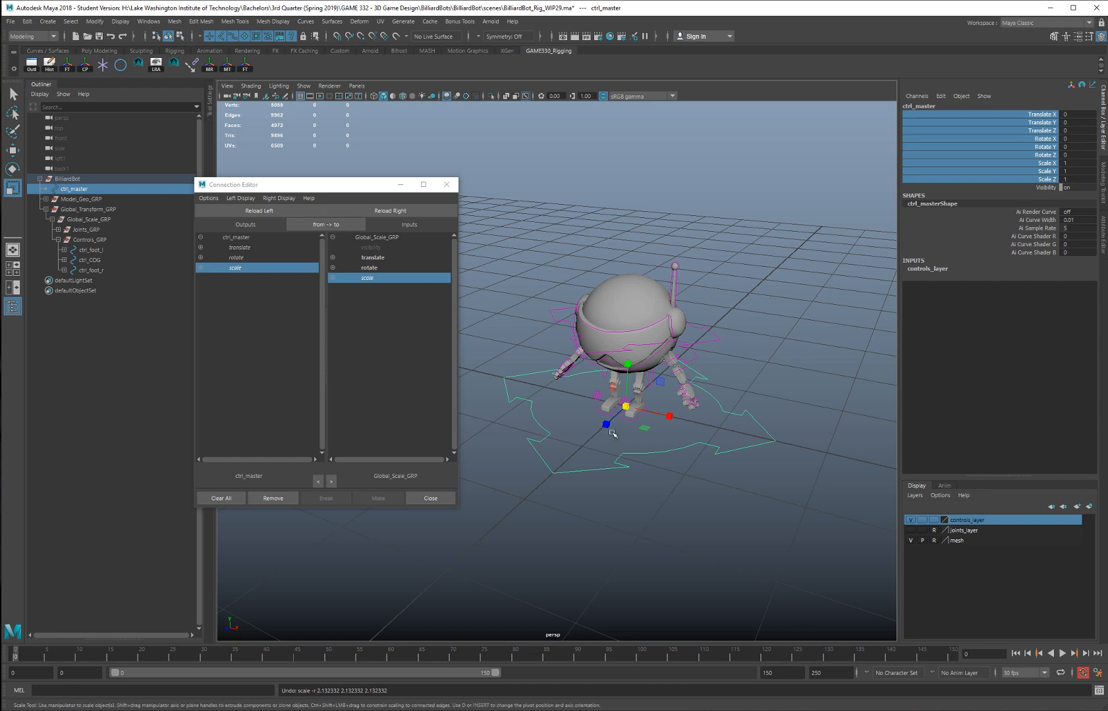
Step: Close the Connection Editor and make the selected translate, rotate and scale channels of ctrl_master nonkeyable
{"action": "mouse_move", "coordinate": [579, 438]}
{"action": "left_mouse_down", "text": "alt"}
{"action": "mouse_move", "coordinate": [593, 444]}
{"action": "mouse_move", "coordinate": [585, 433]}
{"action": "left_mouse_up", "text": "alt"}
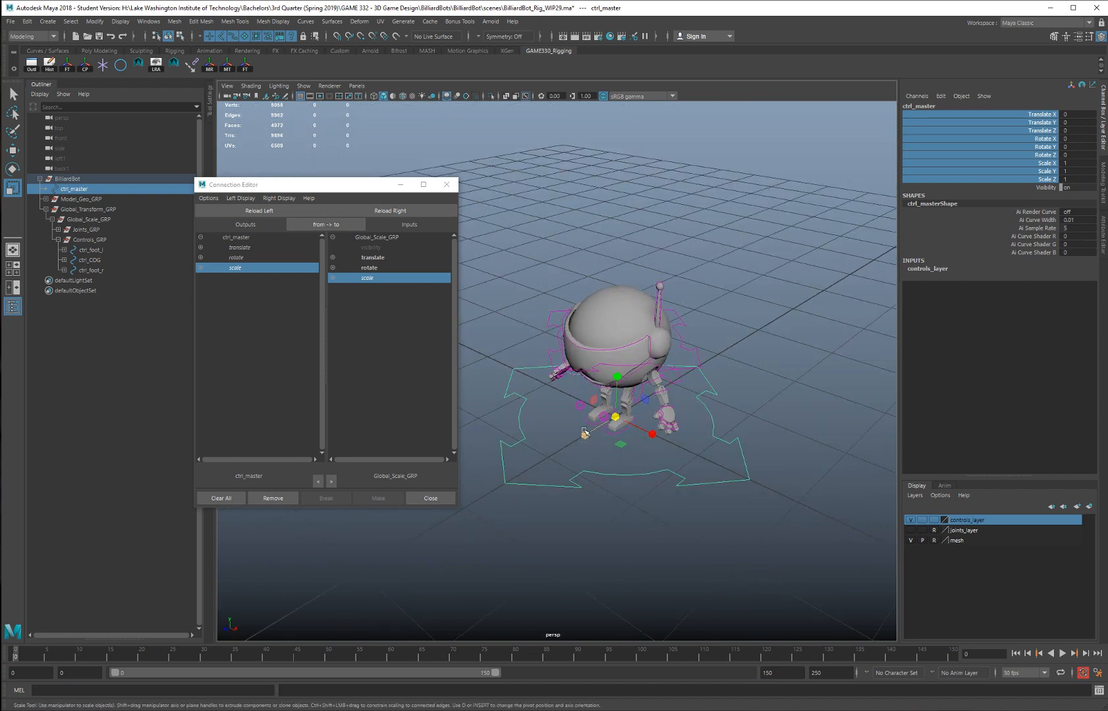
{"action": "left_click", "coordinate": [446, 185]}
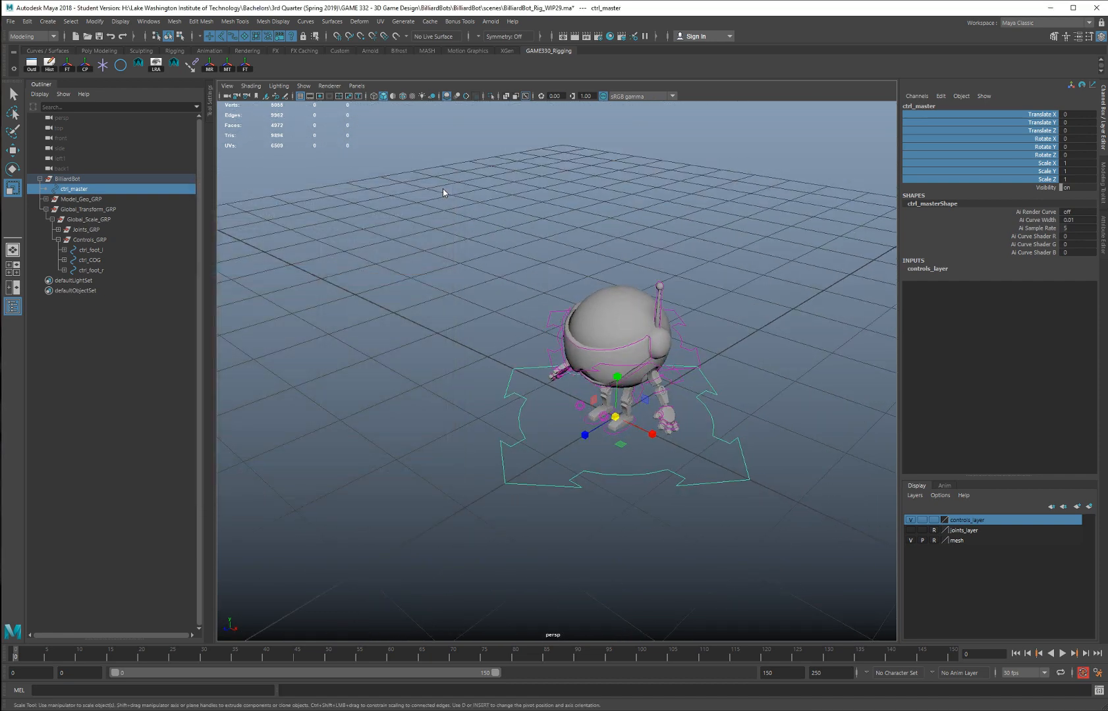
{"action": "right_click", "coordinate": [1043, 119]}
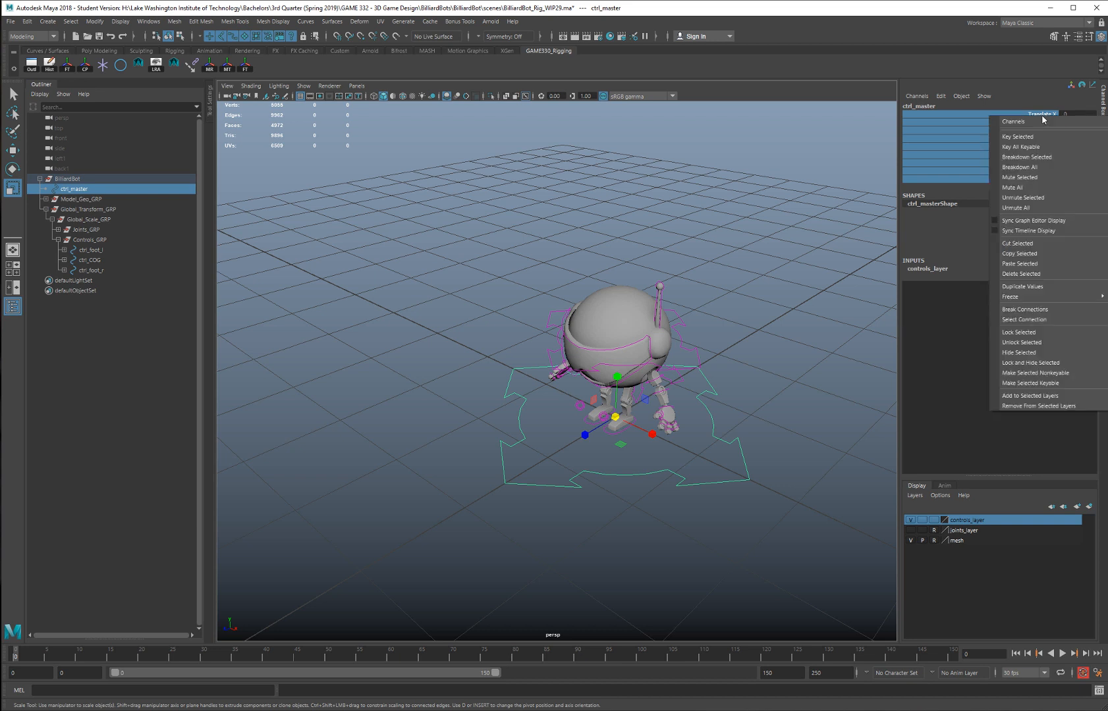
{"action": "left_click", "coordinate": [1051, 373]}
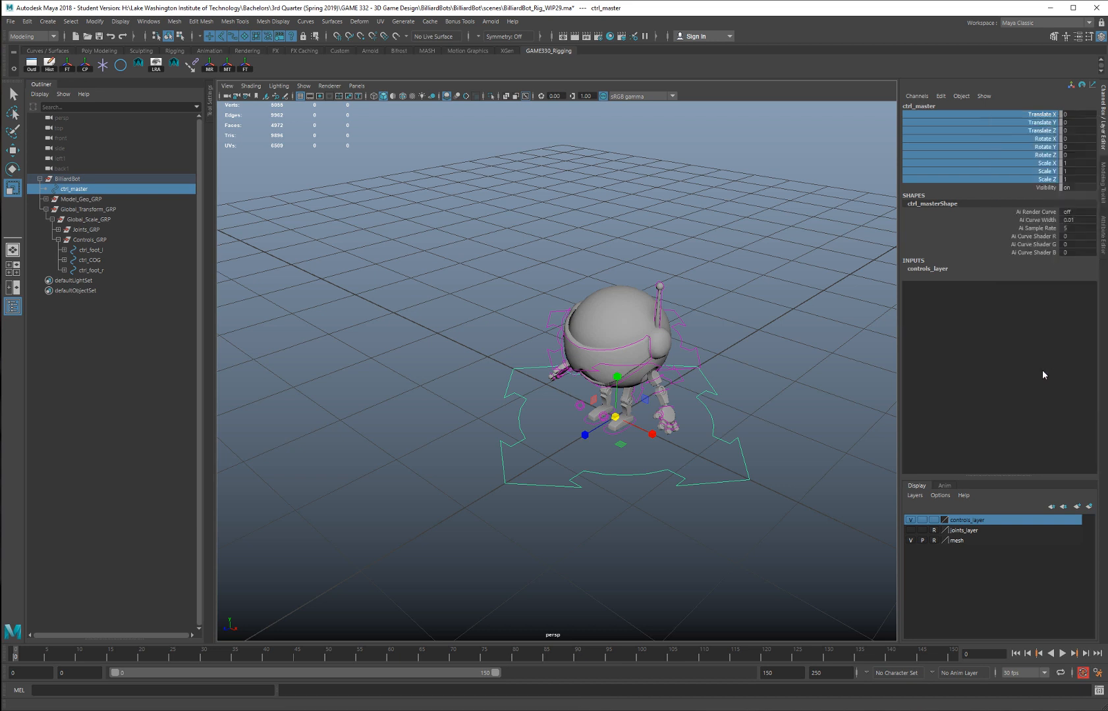
Step: Collapse Controls_GRP and Global_Transform_GRP in the hierarchy and select the top-level BilliardBot group
{"action": "left_click_drag", "start_coordinate": [615, 420], "coordinate": [789, 361]}
{"action": "left_click", "coordinate": [746, 360]}
{"action": "middle_click_drag", "start_coordinate": [789, 361], "coordinate": [676, 358], "text": "alt"}
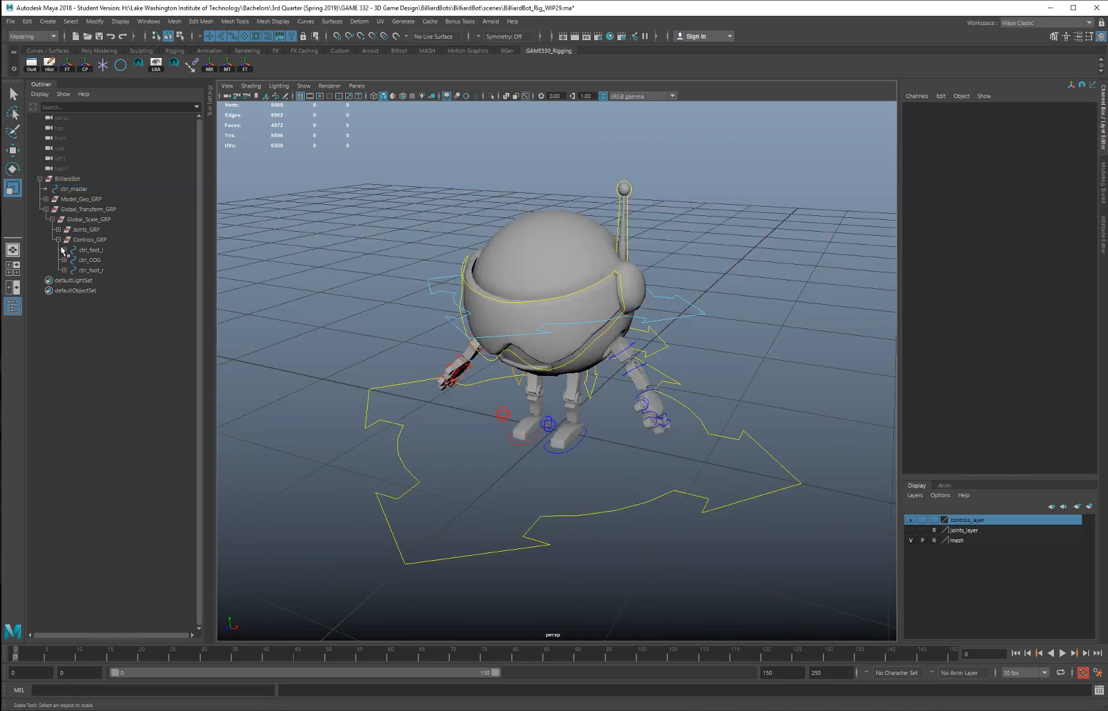
{"action": "left_click", "coordinate": [58, 241]}
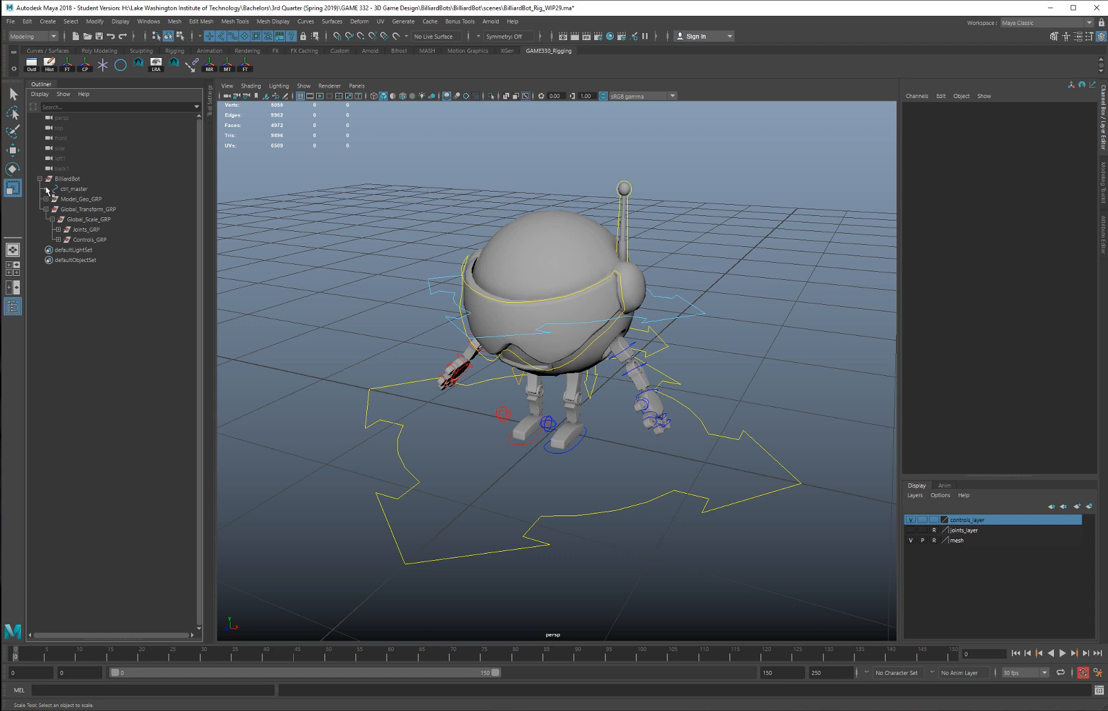
{"action": "left_click", "coordinate": [45, 209]}
{"action": "left_click", "coordinate": [66, 180]}
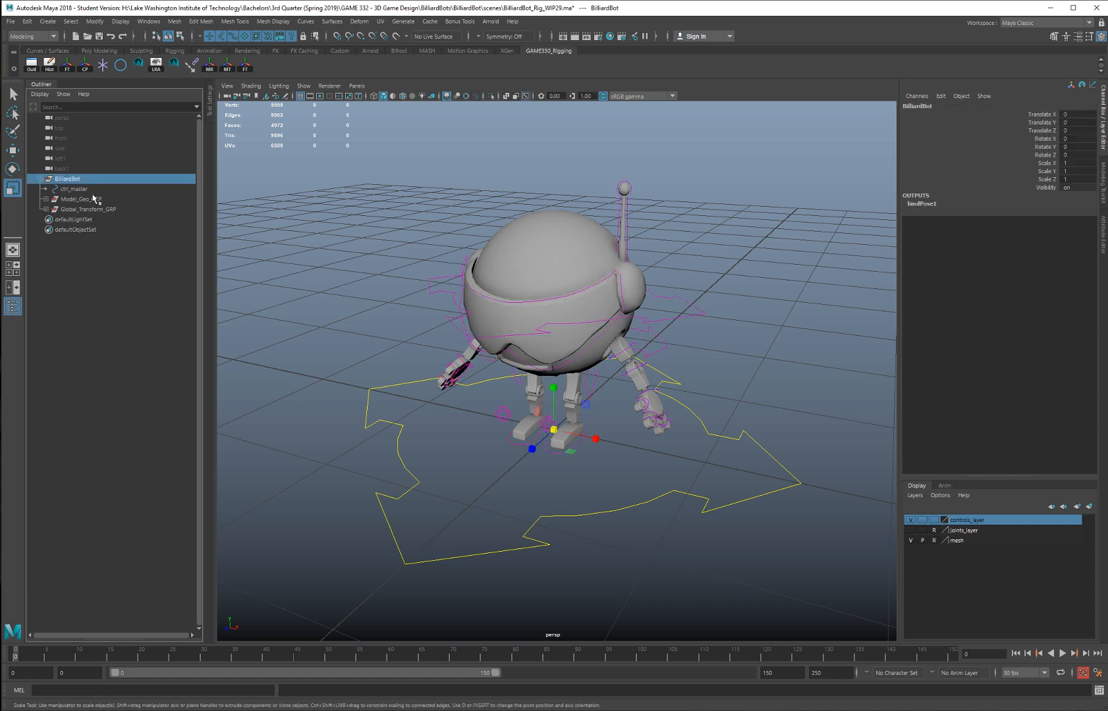